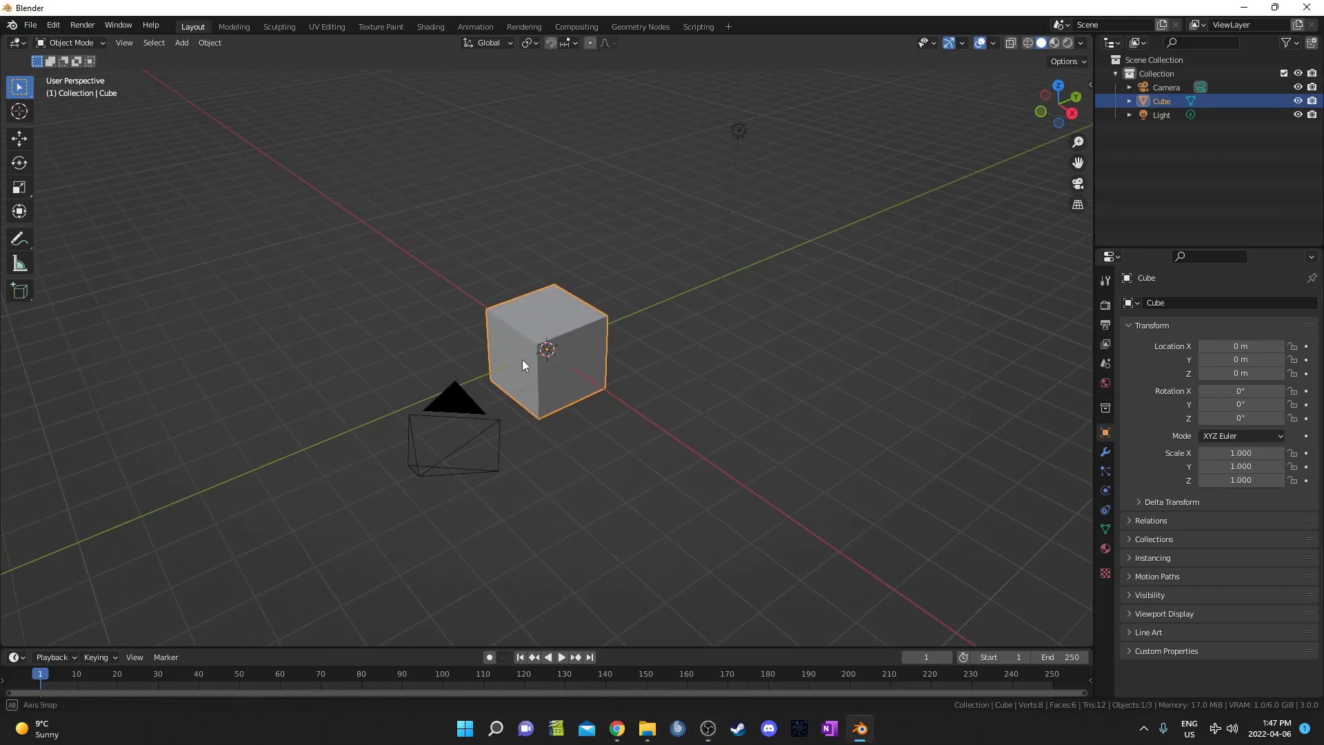
Delete the default cube and add a mesh plane at the origin.
key(x)
click(581, 357)
key(shift+a)
mouse_move(580, 357)
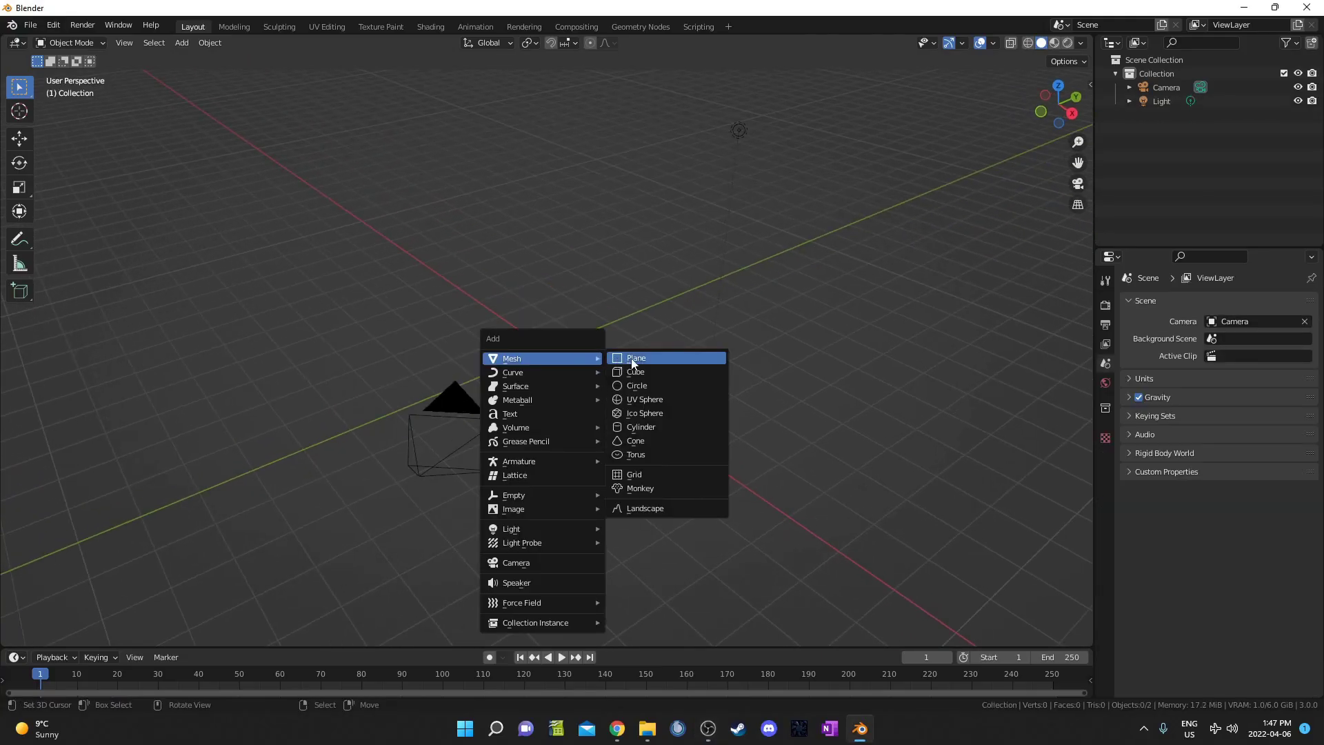
click(630, 359)
middle_drag(629, 365, 621, 391)
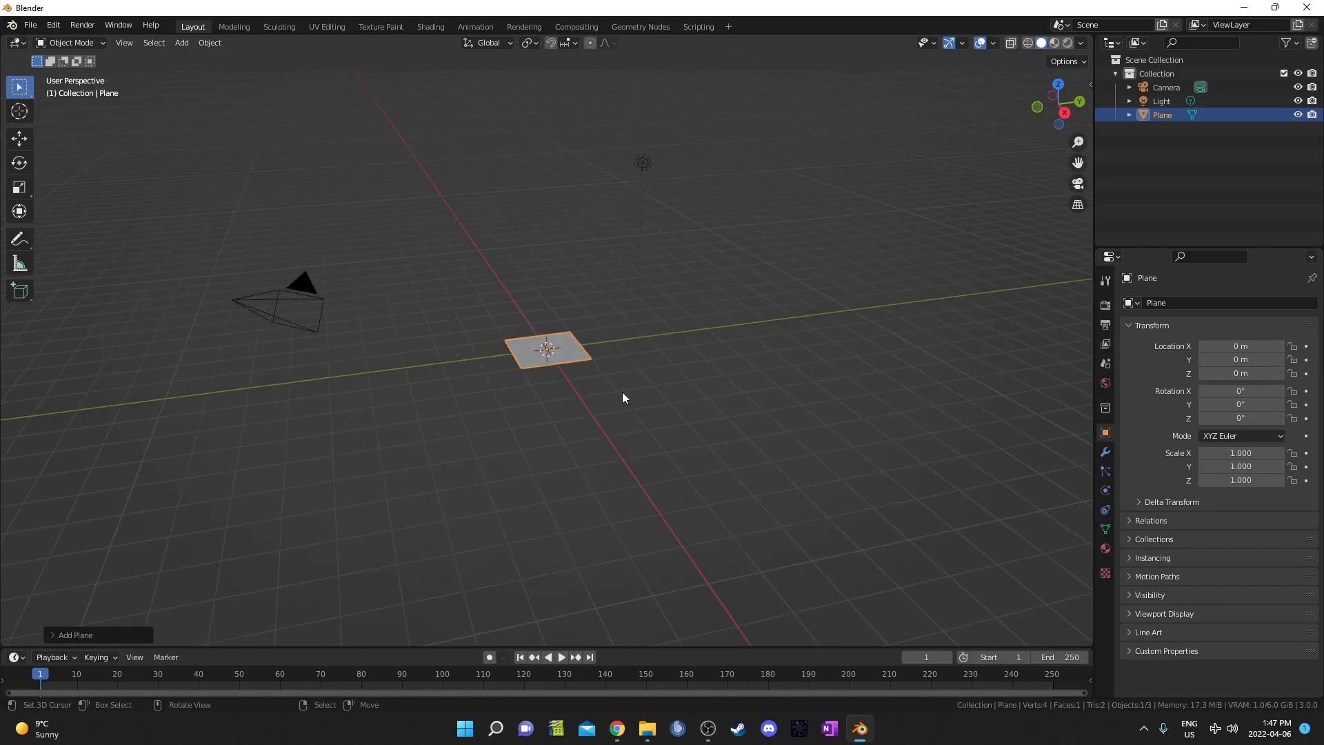
Set the render engine to Cycles with GPU Compute as the device.
click(1105, 304)
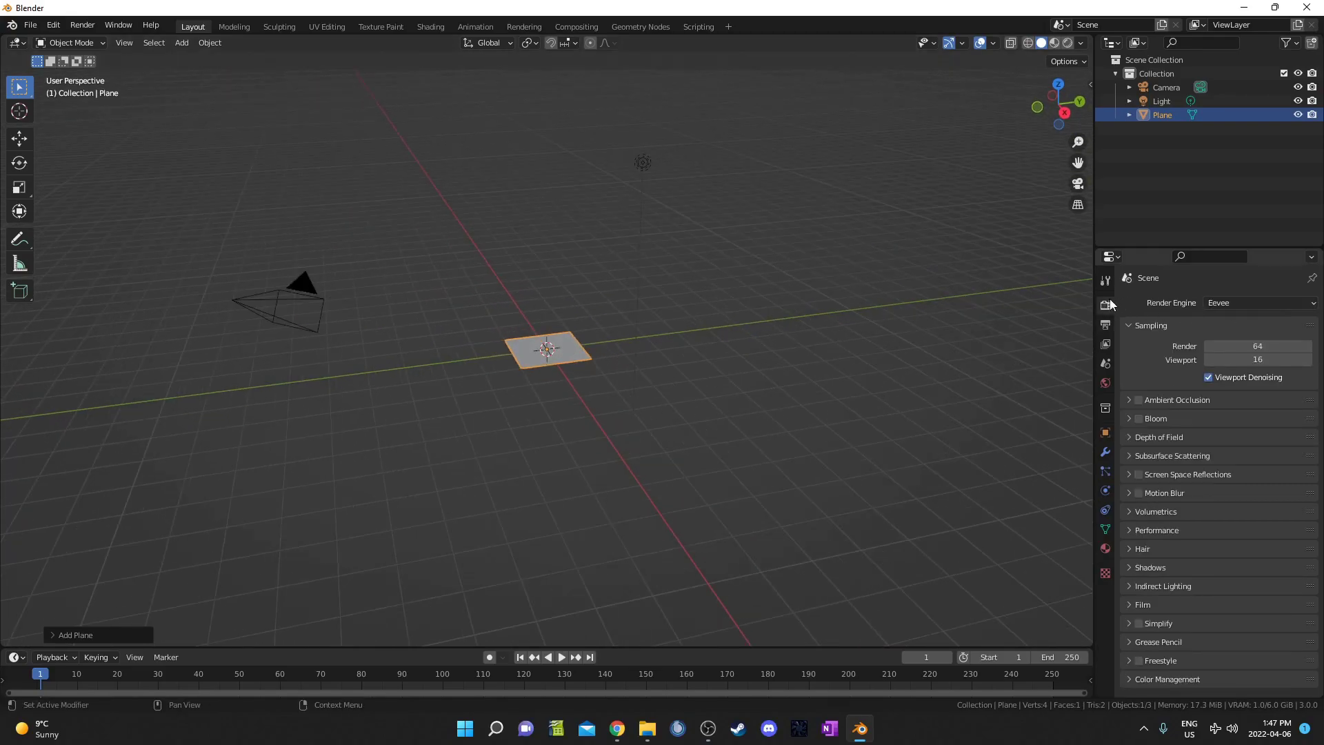
click(1241, 304)
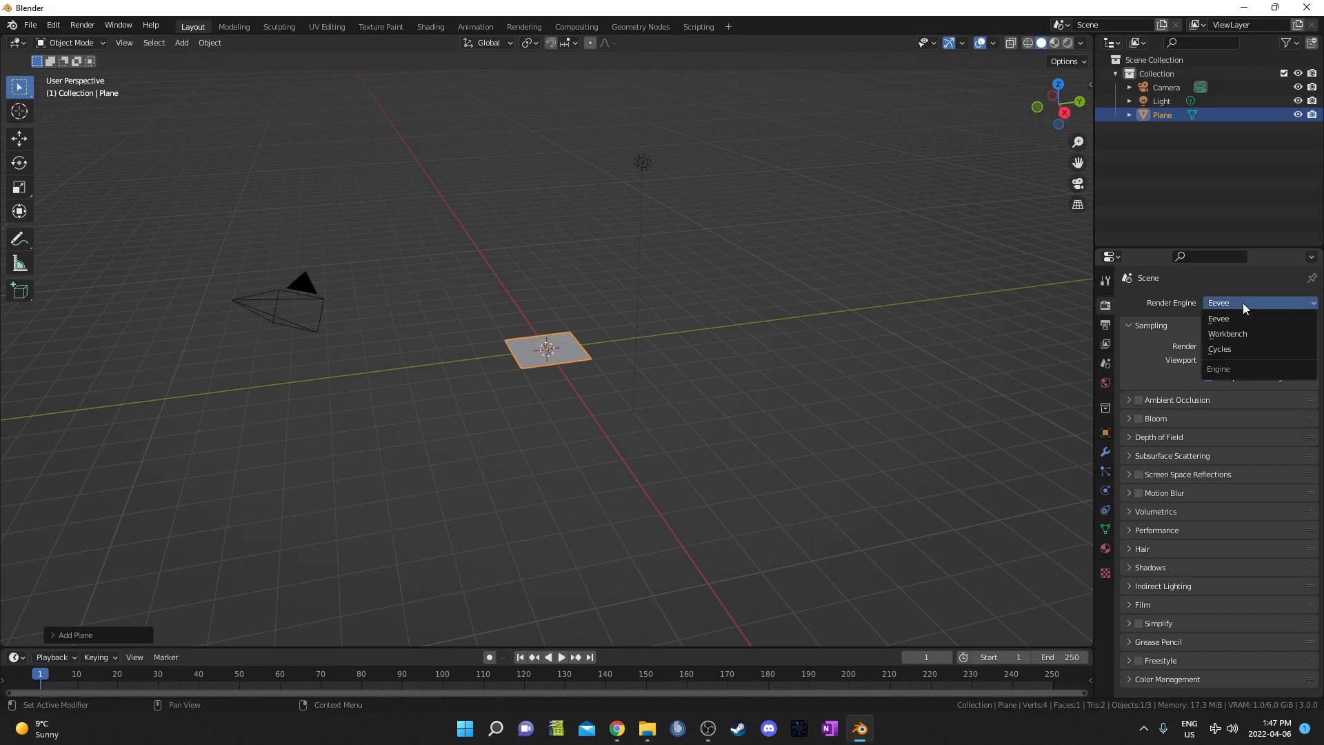
click(1246, 346)
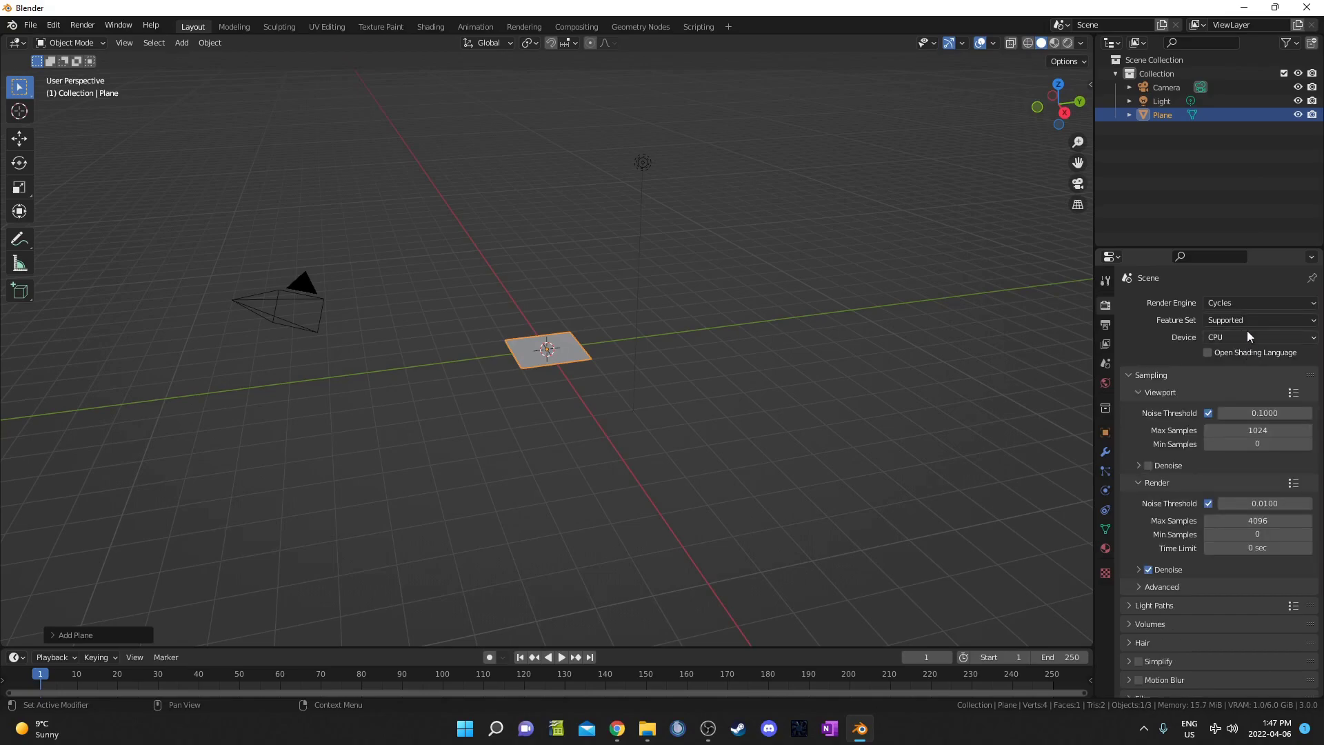
scroll(599, 386, up, 4)
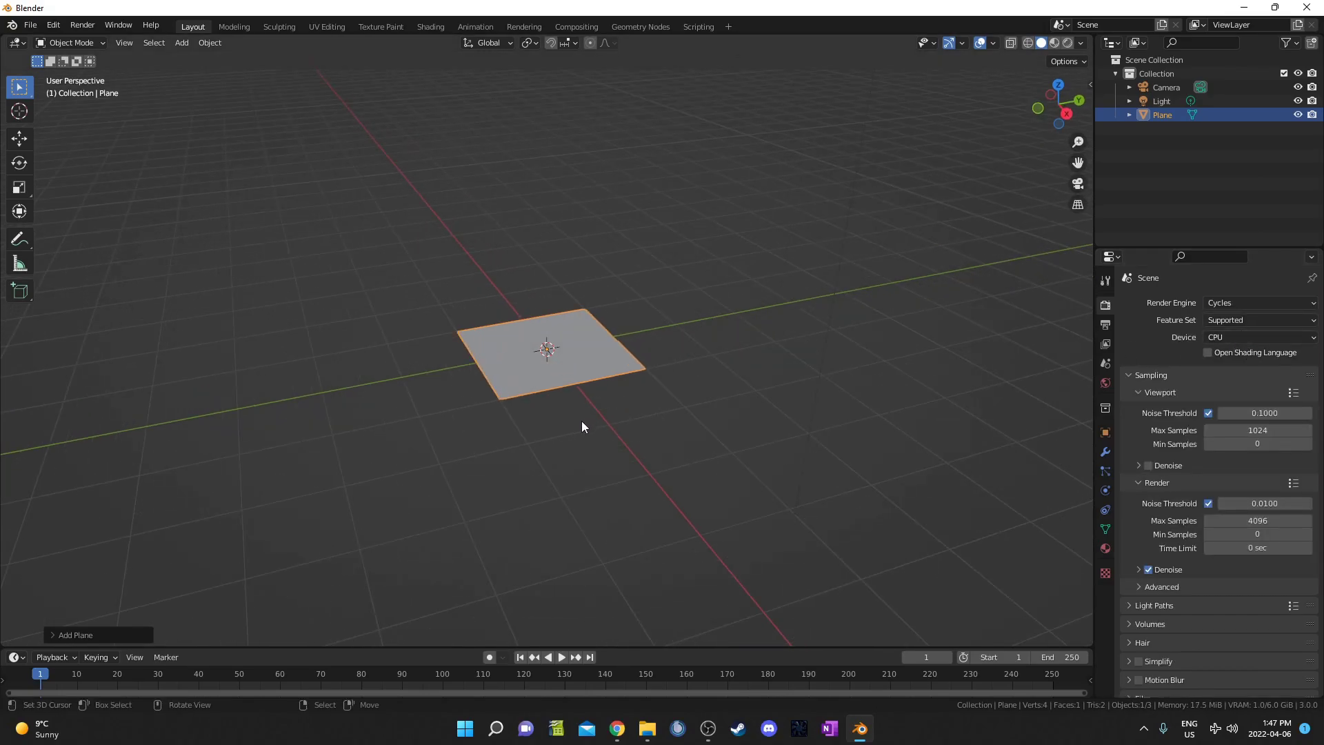
scroll(579, 420, up, 2)
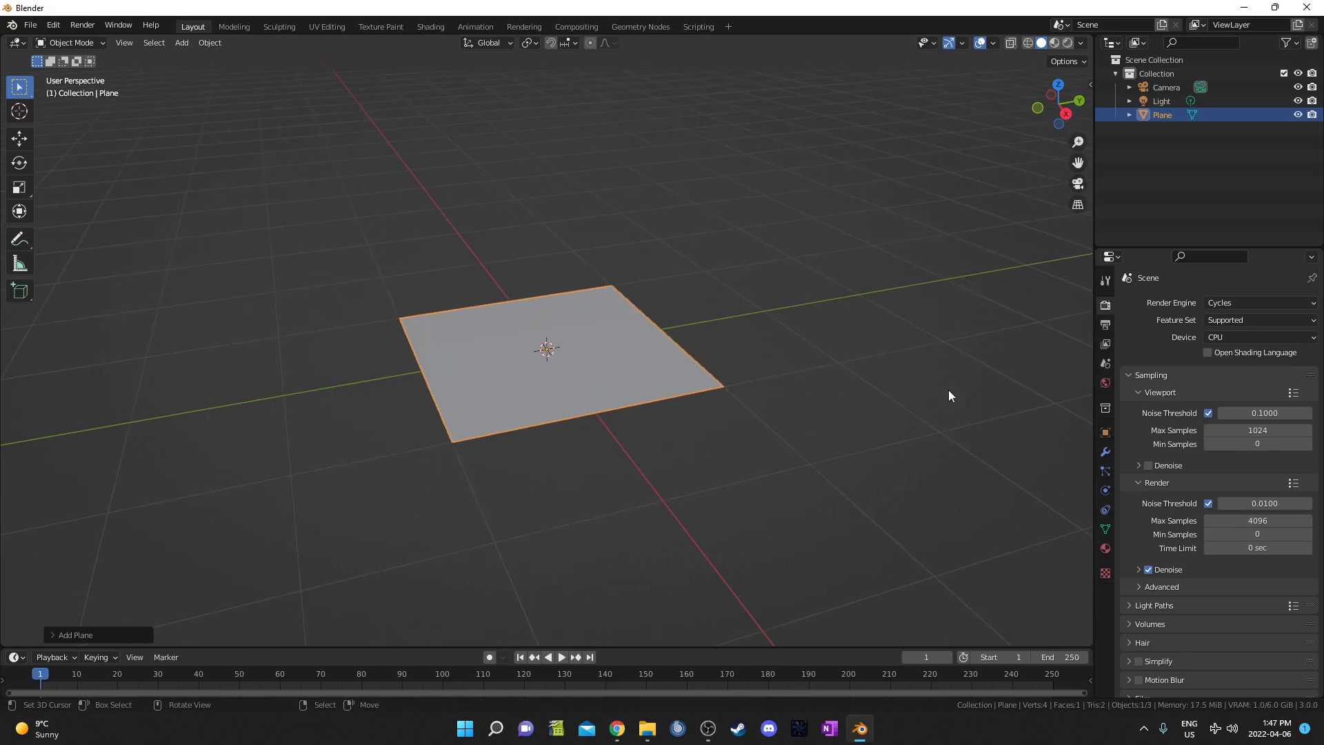
click(1276, 338)
click(1268, 368)
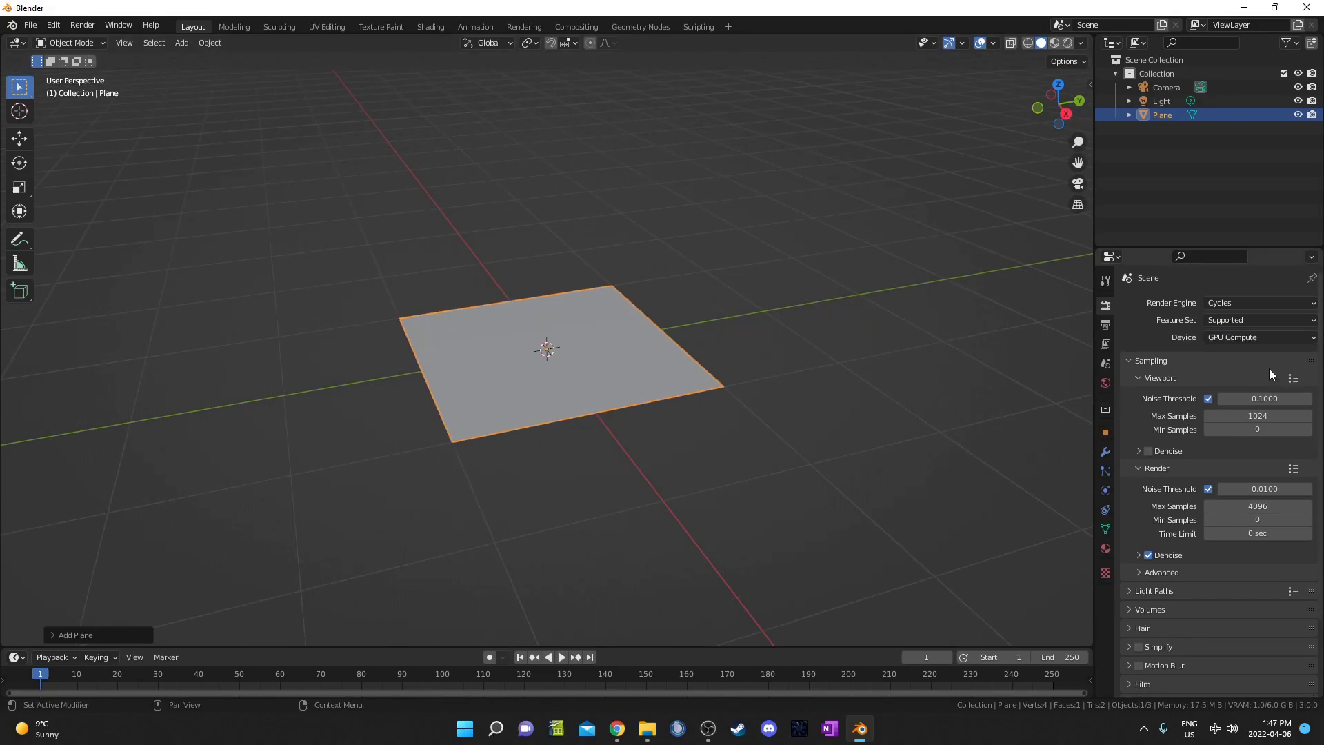
Widen the Outliner area, turn it into a 3D Viewport and make it taller.
scroll(739, 412, up, 3)
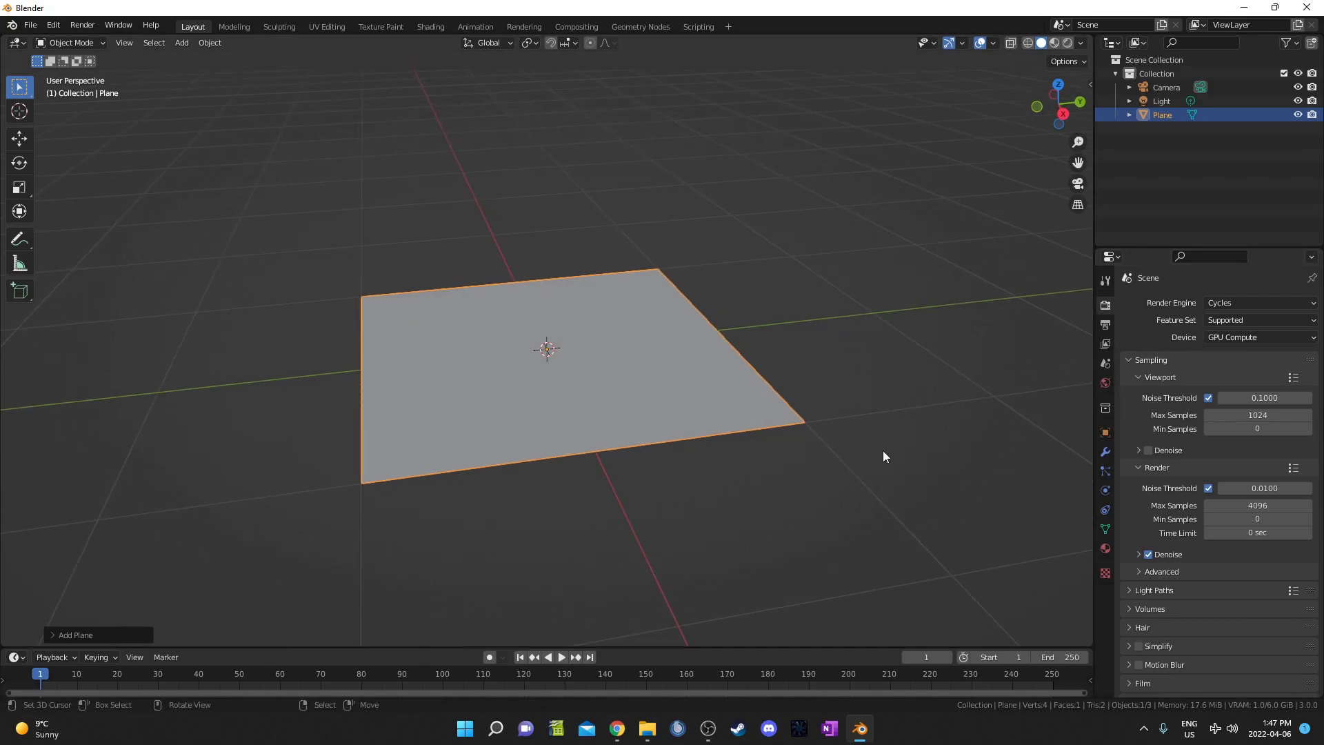
scroll(979, 289, down, 3)
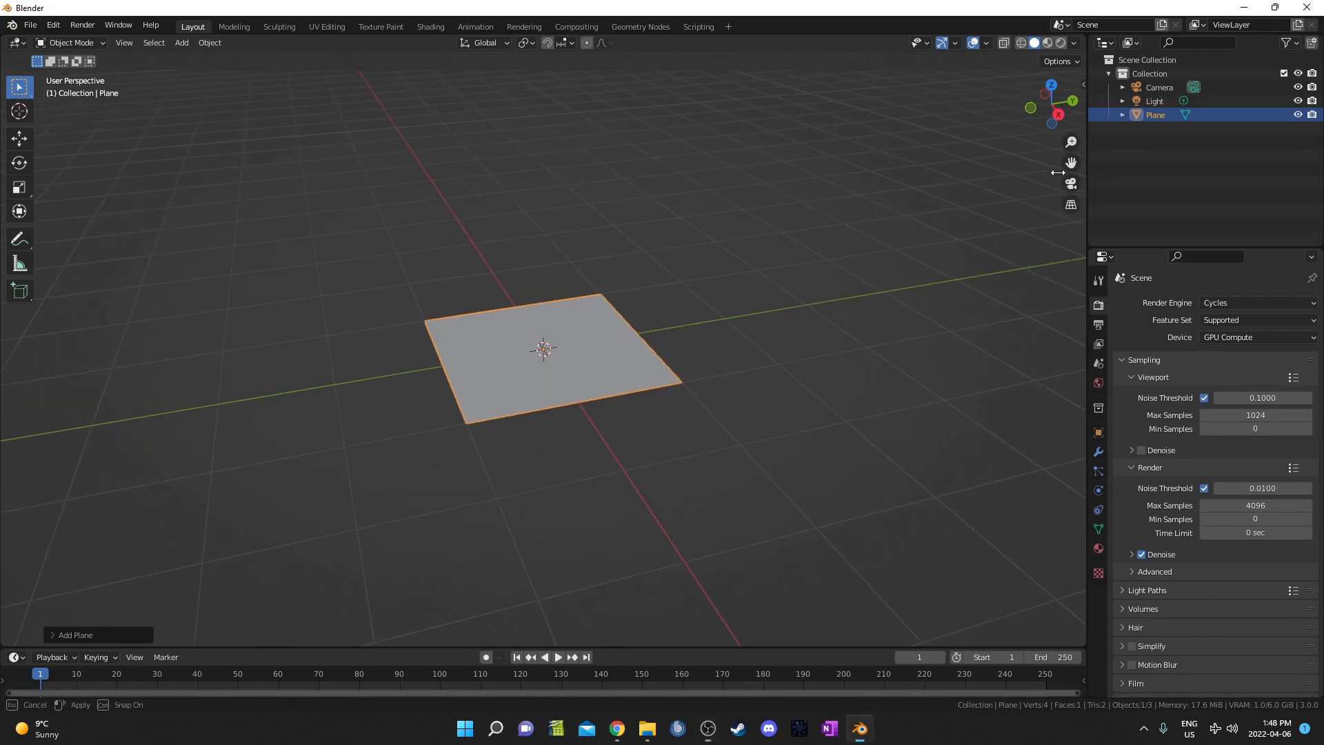
drag(1094, 177, 970, 82)
click(990, 43)
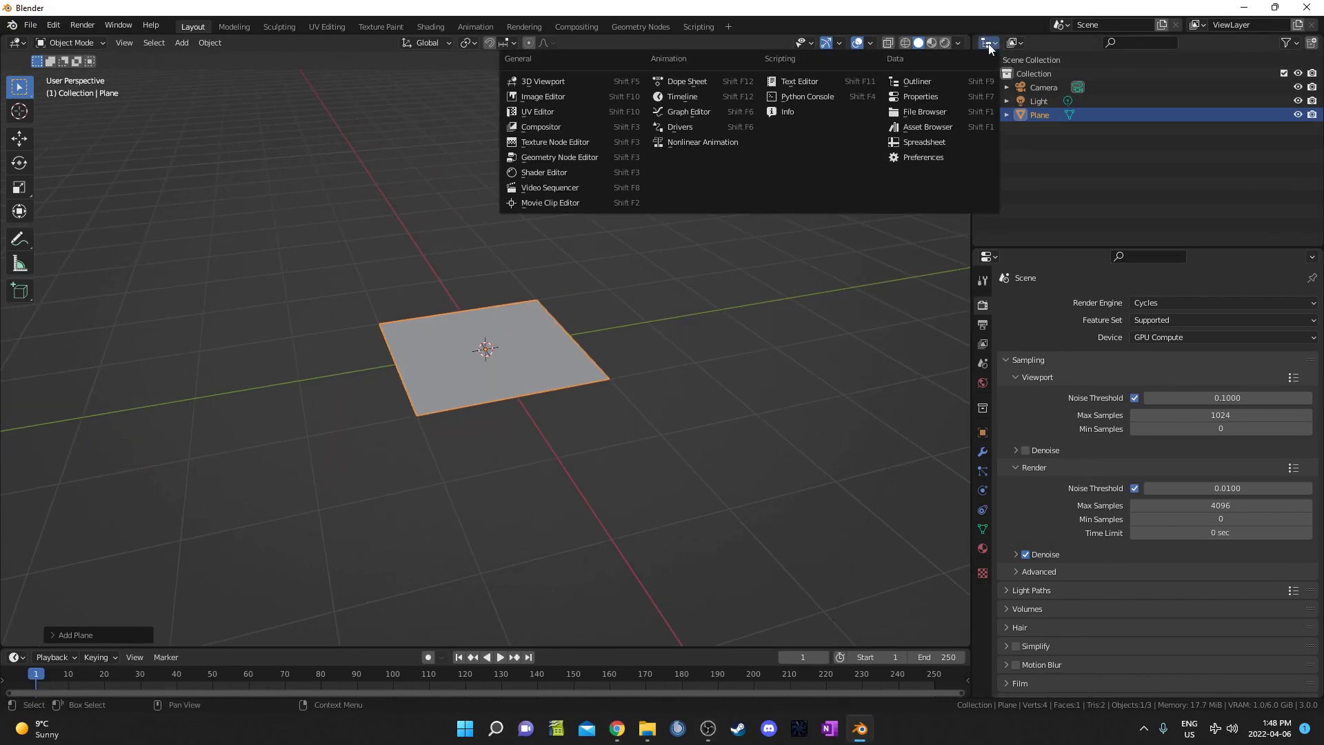
click(605, 82)
drag(1082, 247, 1099, 297)
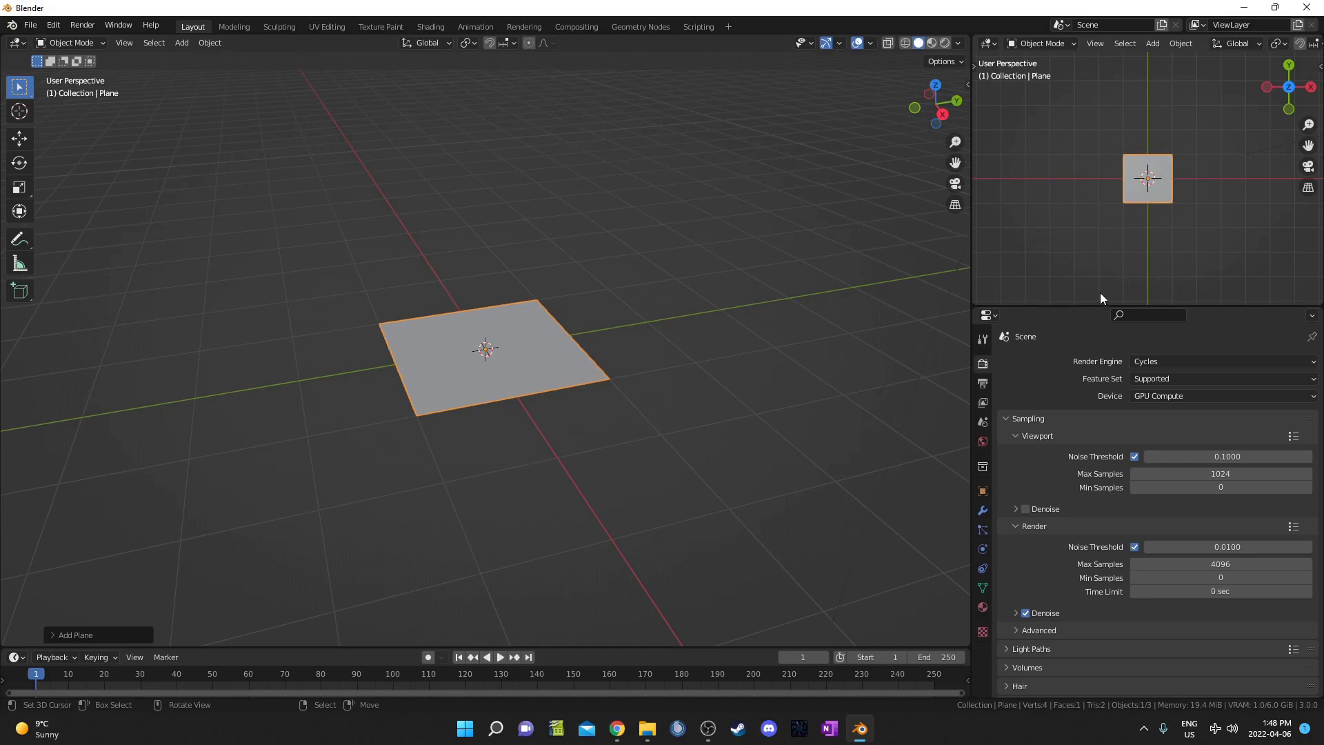
Turn the large main 3D Viewport into a Shader Editor and angle the small viewport's view of the plane.
click(20, 47)
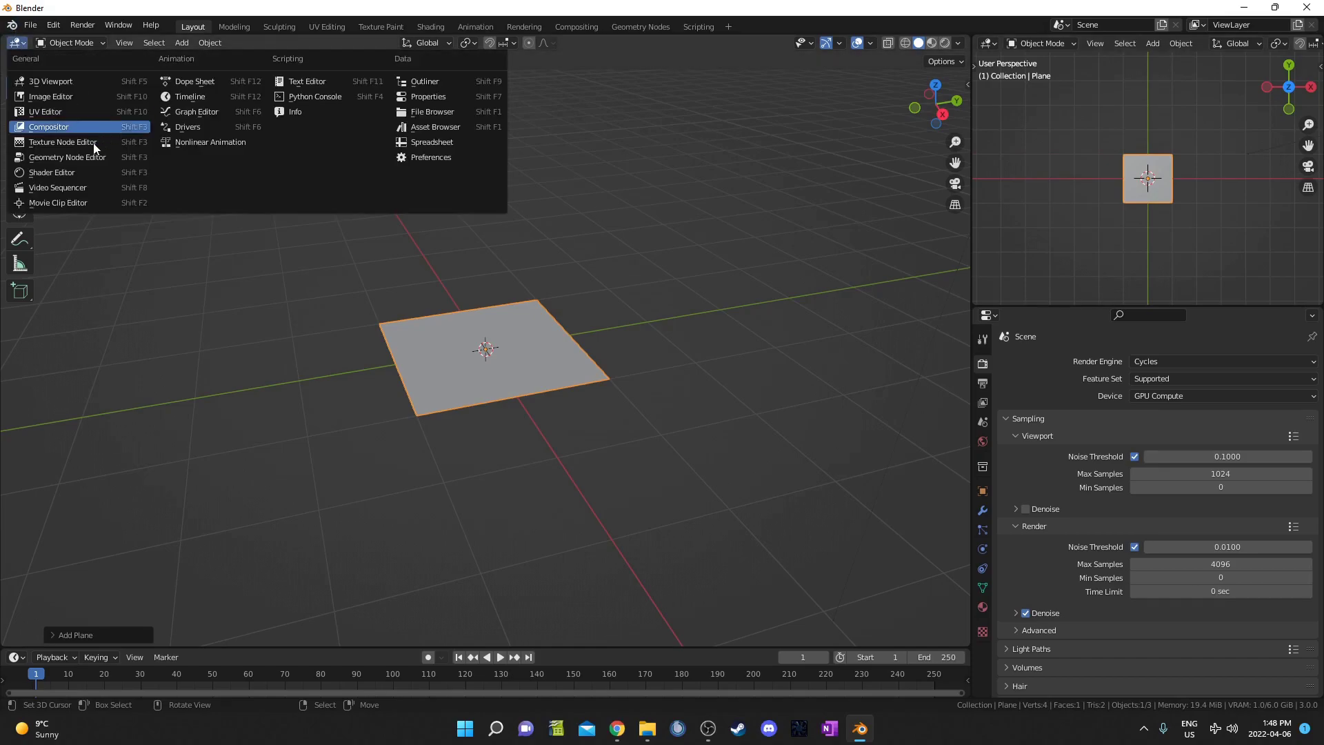
click(68, 167)
middle_drag(1186, 254, 1109, 166)
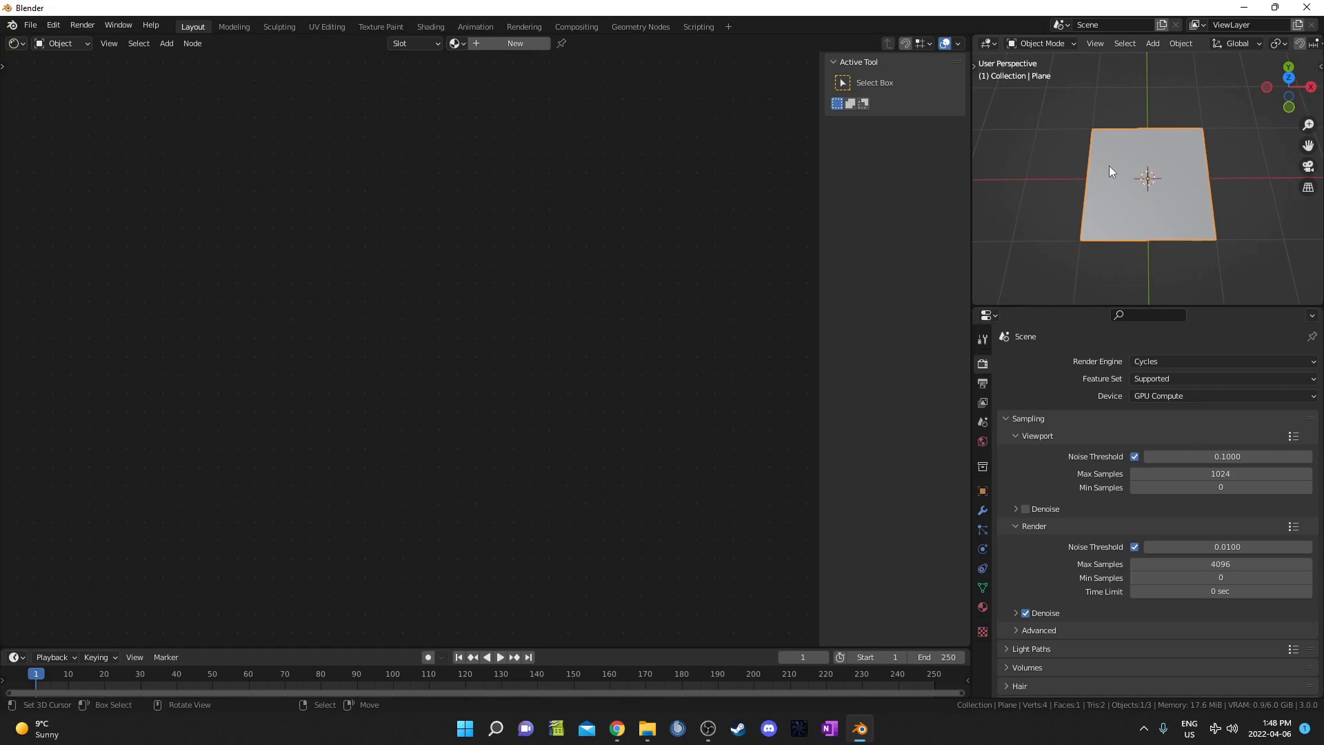
Assign the existing material named Material to the plane and hide the Shader Editor's sidebar.
click(459, 43)
click(477, 65)
middle_drag(590, 388, 624, 313)
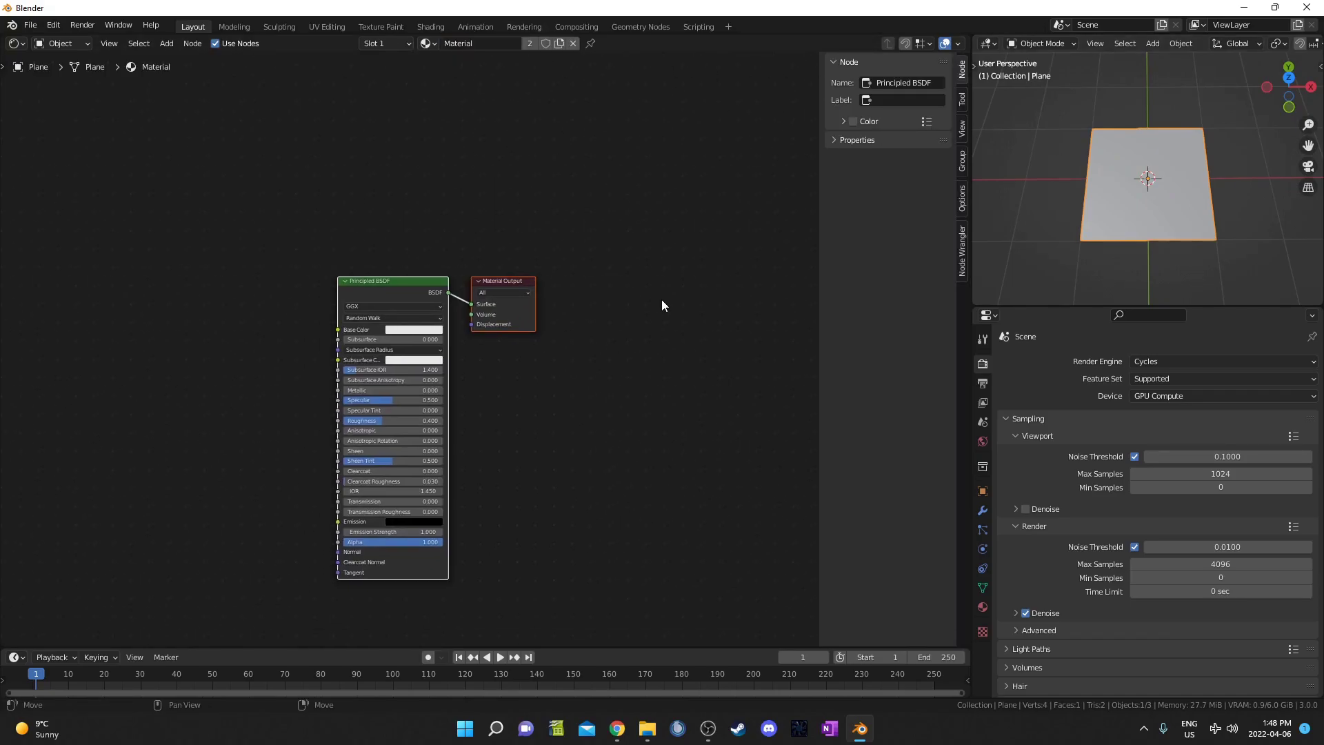
key(n)
middle_drag(522, 431, 557, 376)
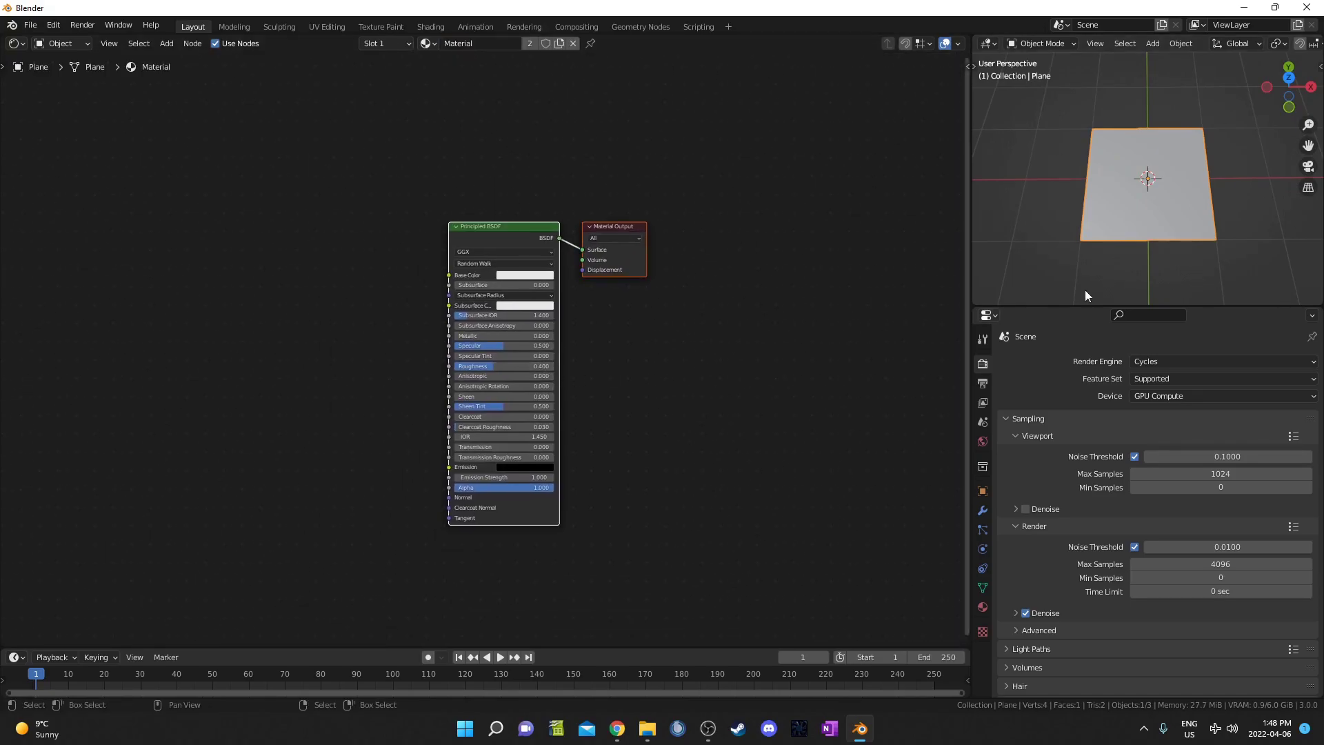
Switch the small 3D Viewport to Rendered shading with the plane in close view.
scroll(1136, 259, up, 2)
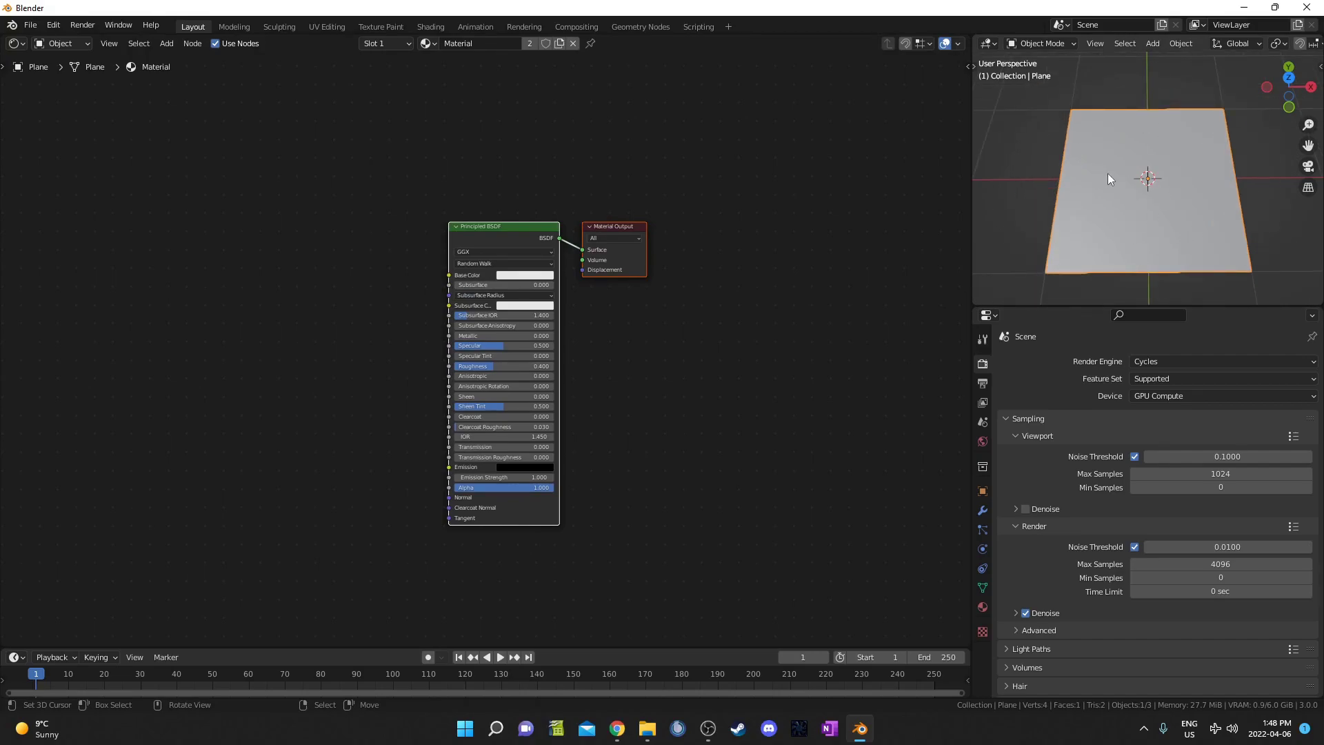
middle_drag(1108, 173, 1112, 167)
key(z)
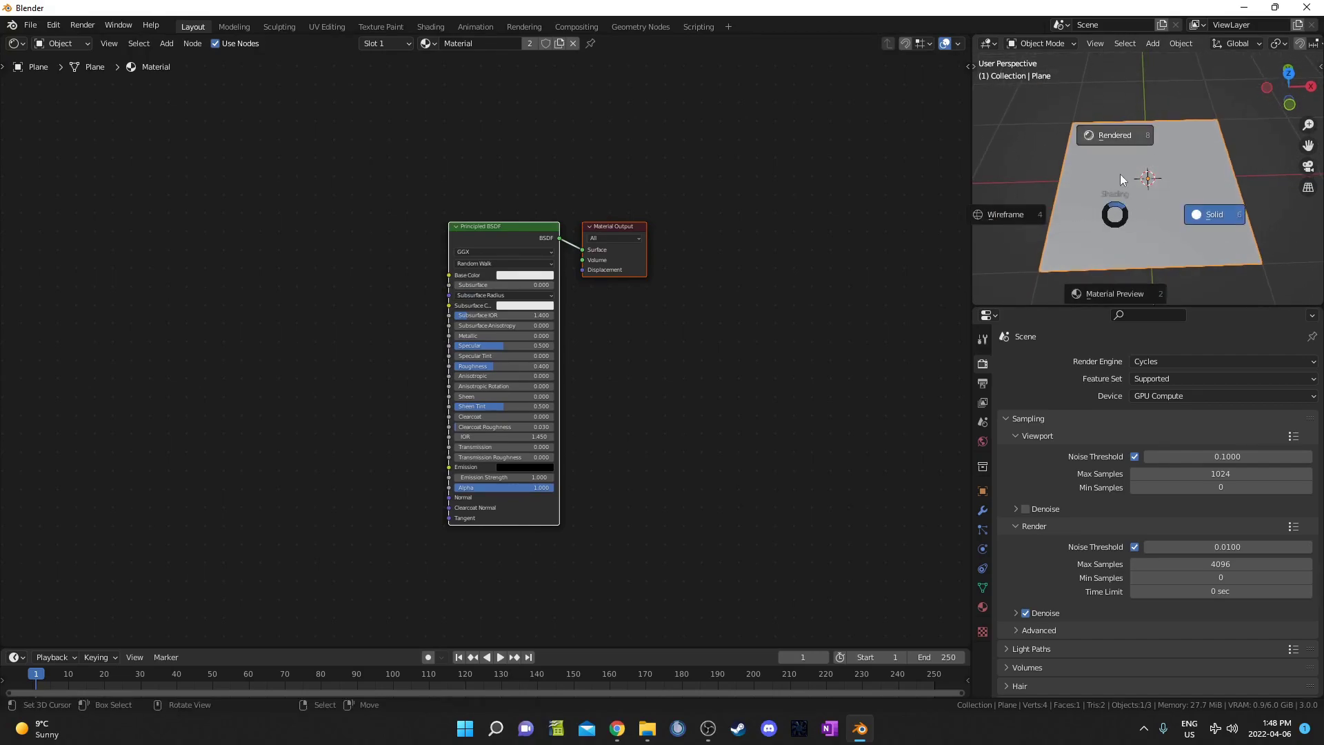
click(1126, 124)
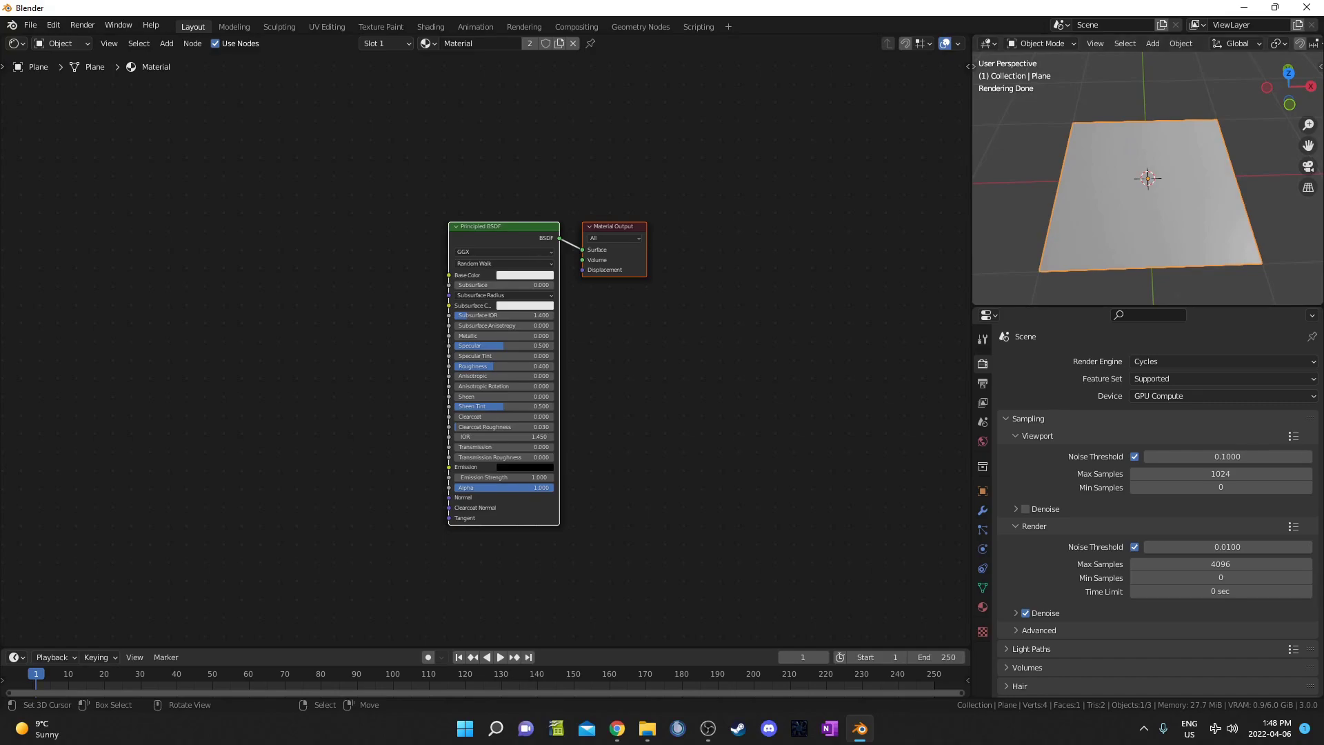
Delete the default light from the scene.
scroll(1144, 196, down, 5)
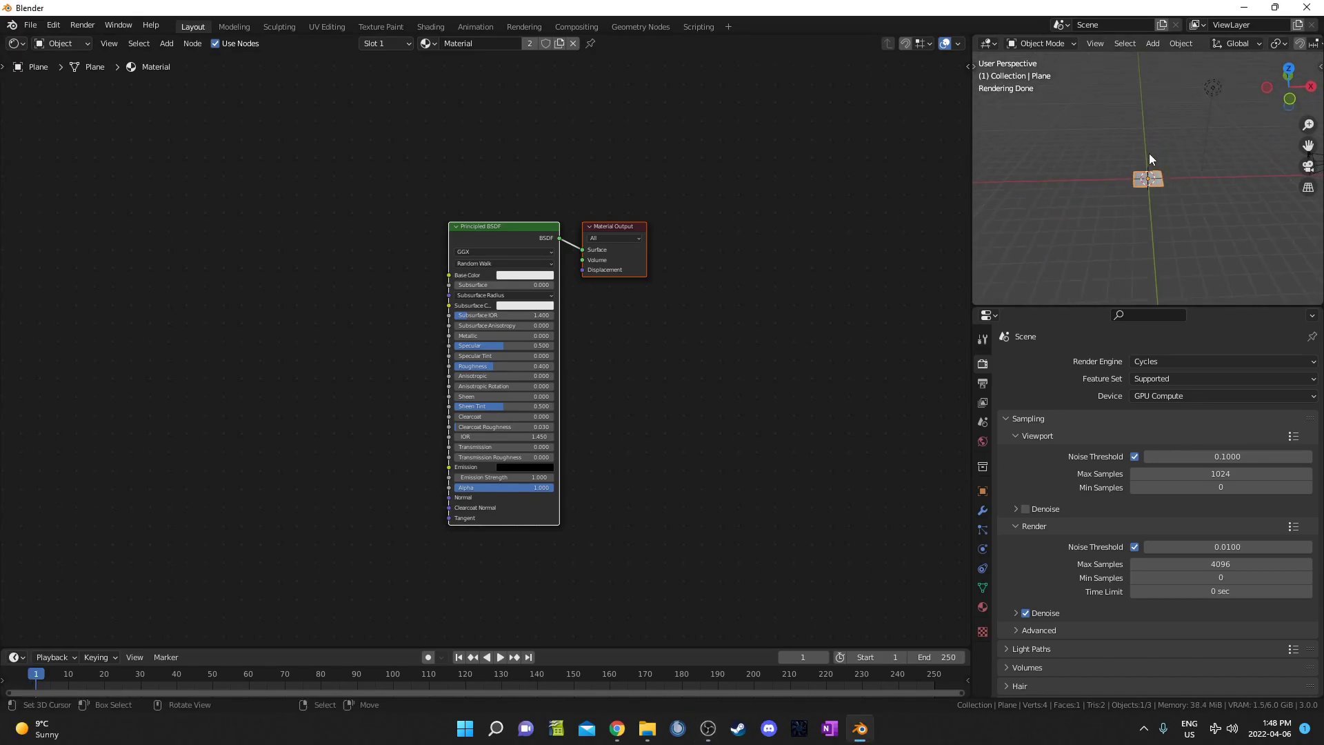
click(1213, 94)
key(Delete)
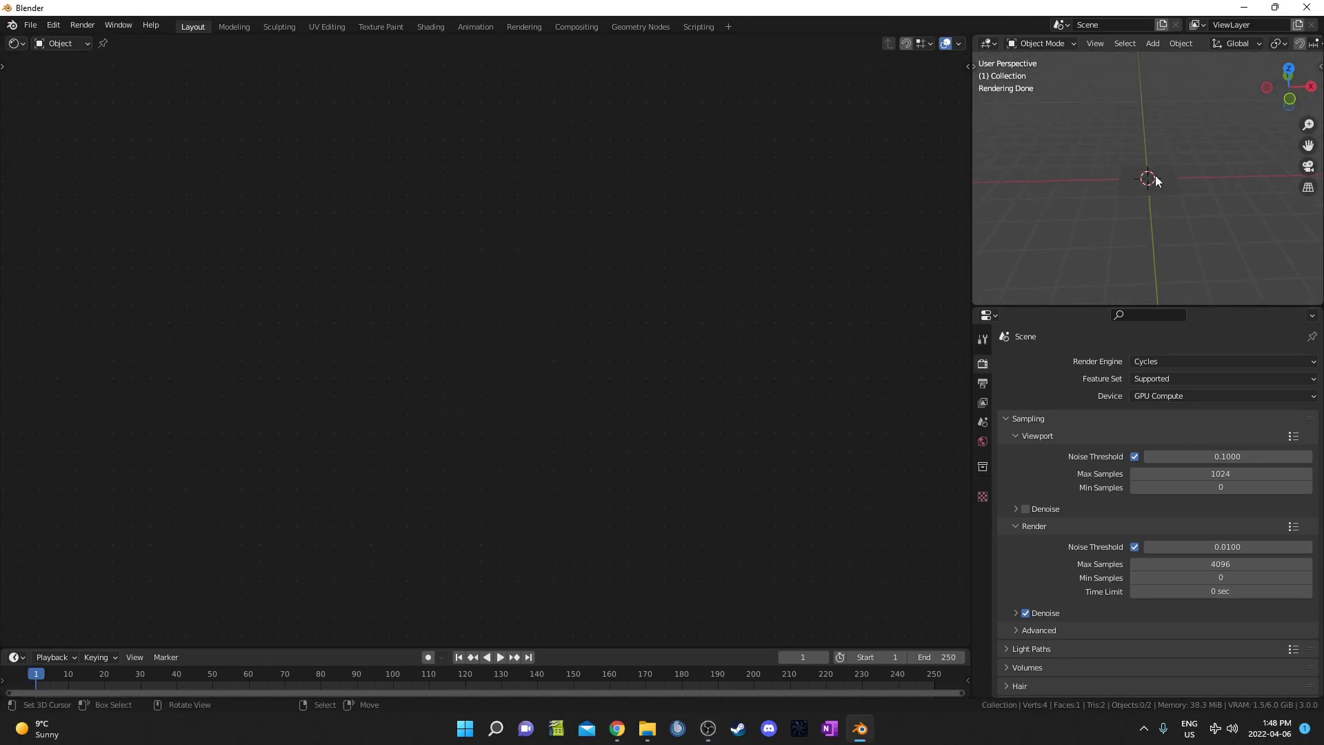
Use a Sky Texture as the world background colour and set the background strength to 0.2.
click(983, 442)
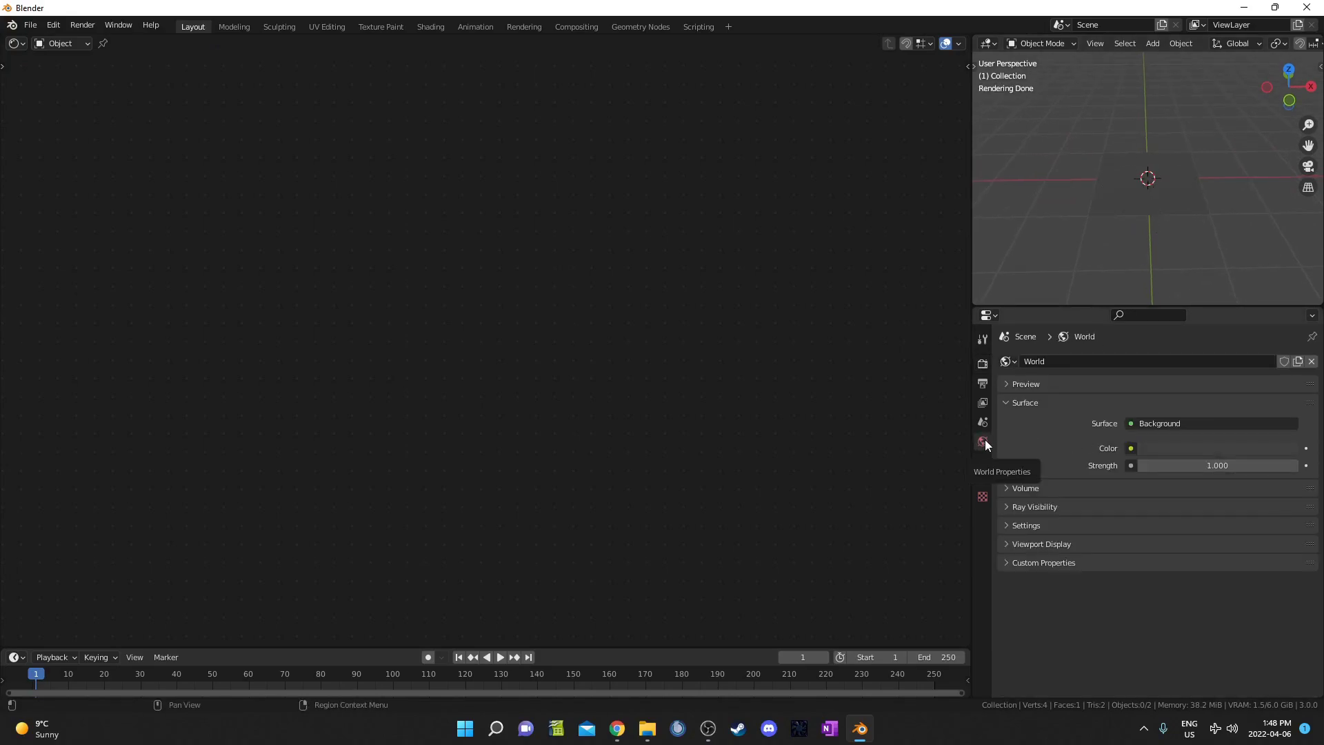
click(1131, 448)
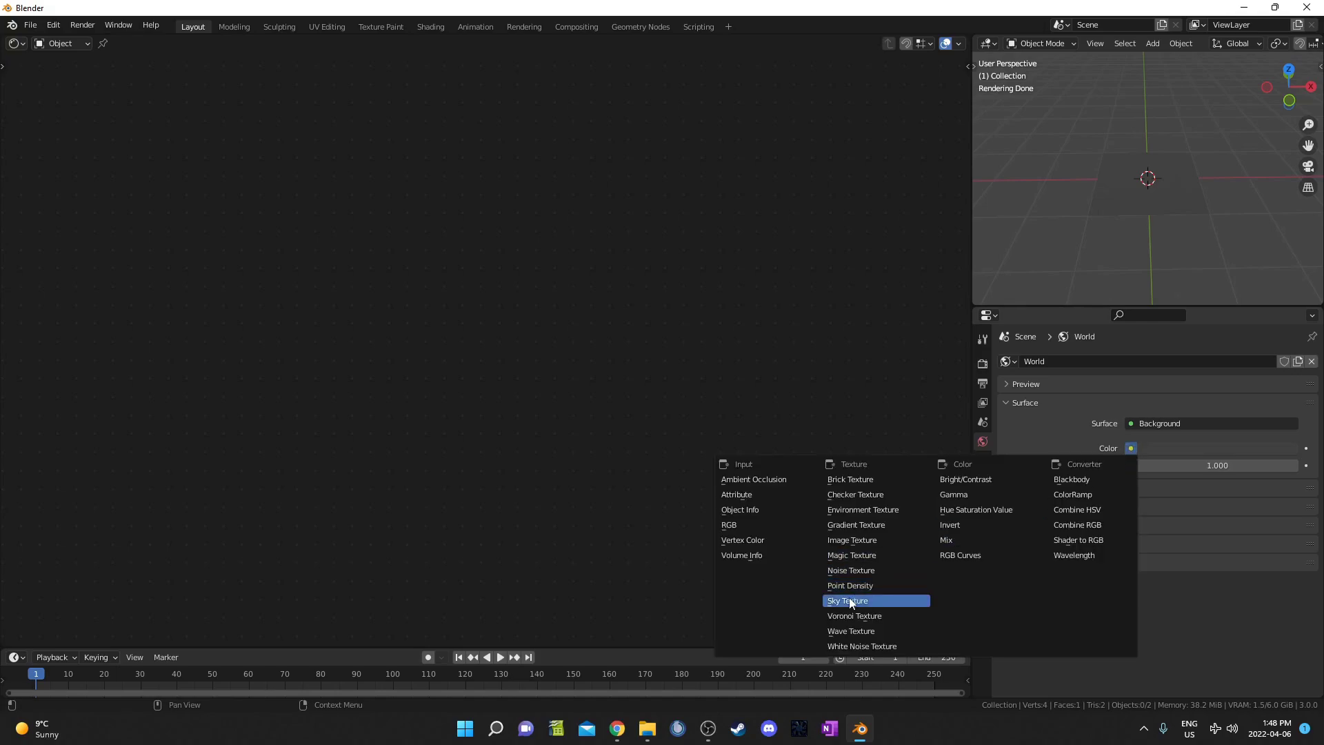
key(s)
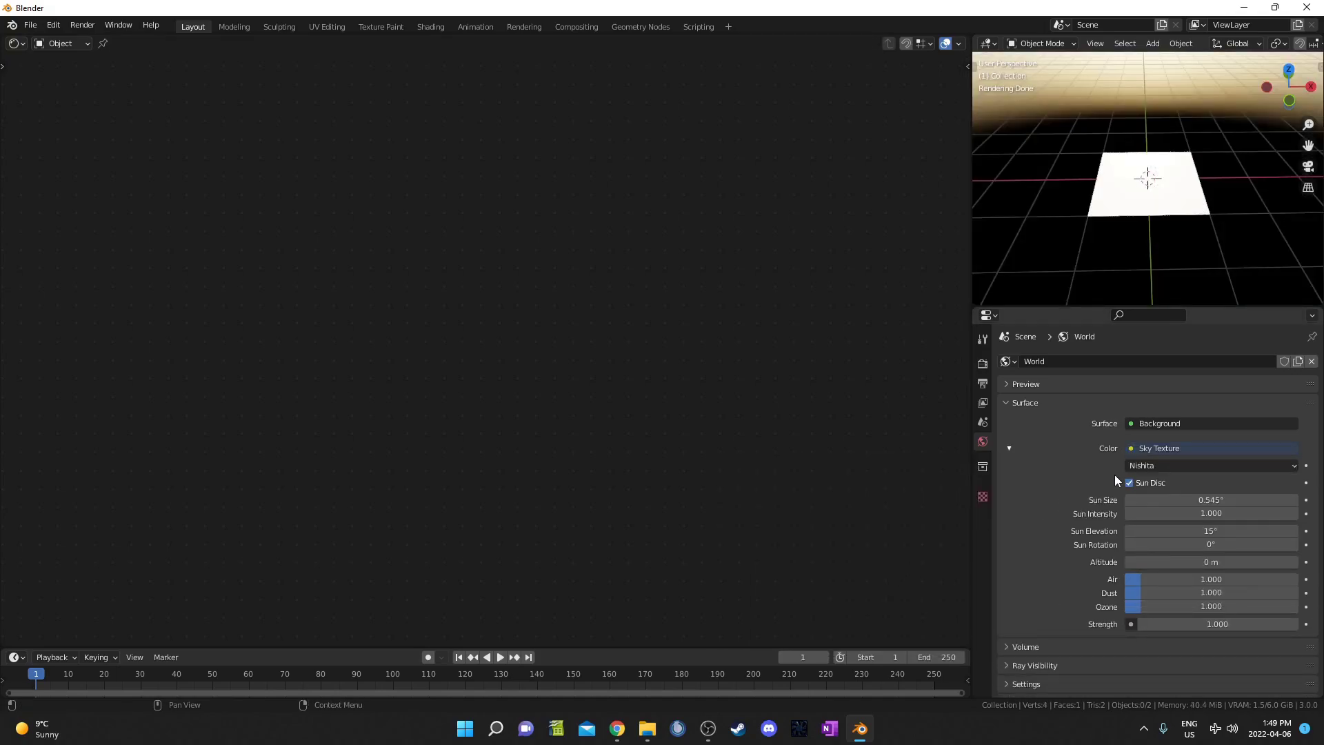
click(1225, 622)
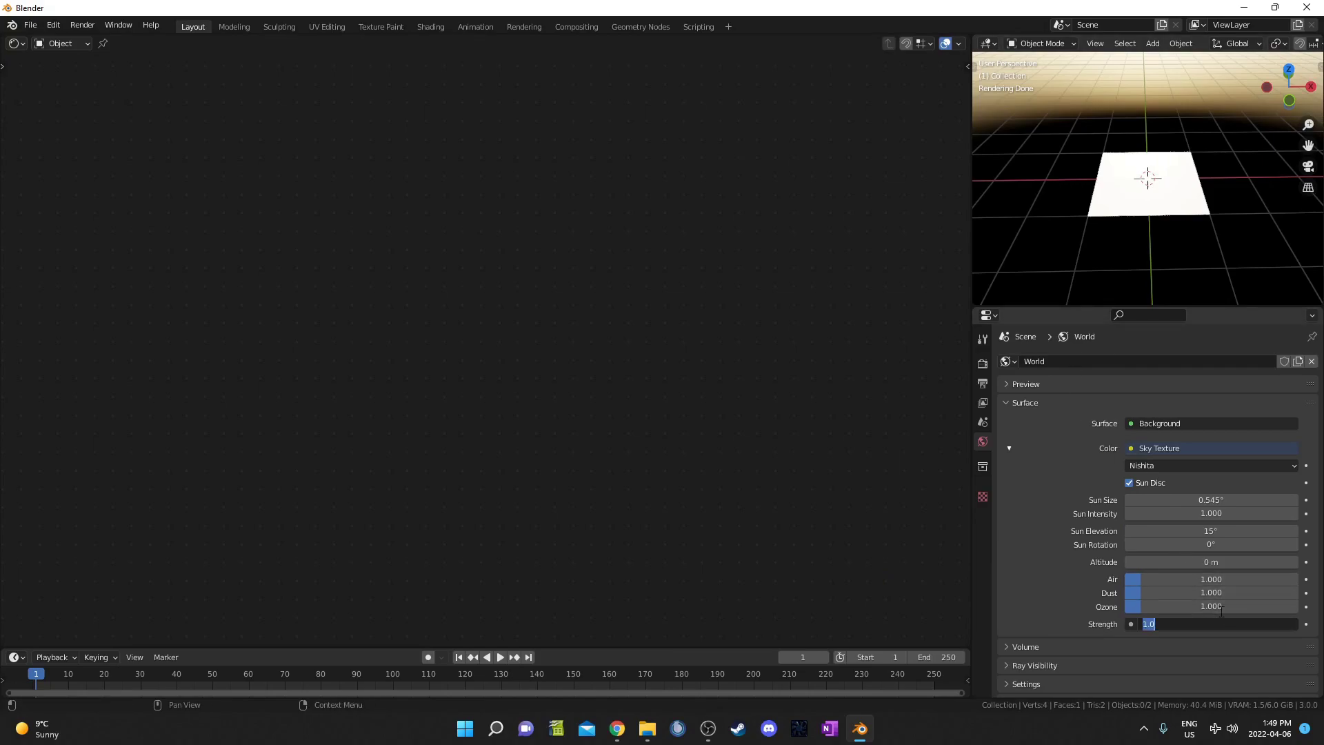
key(Return)
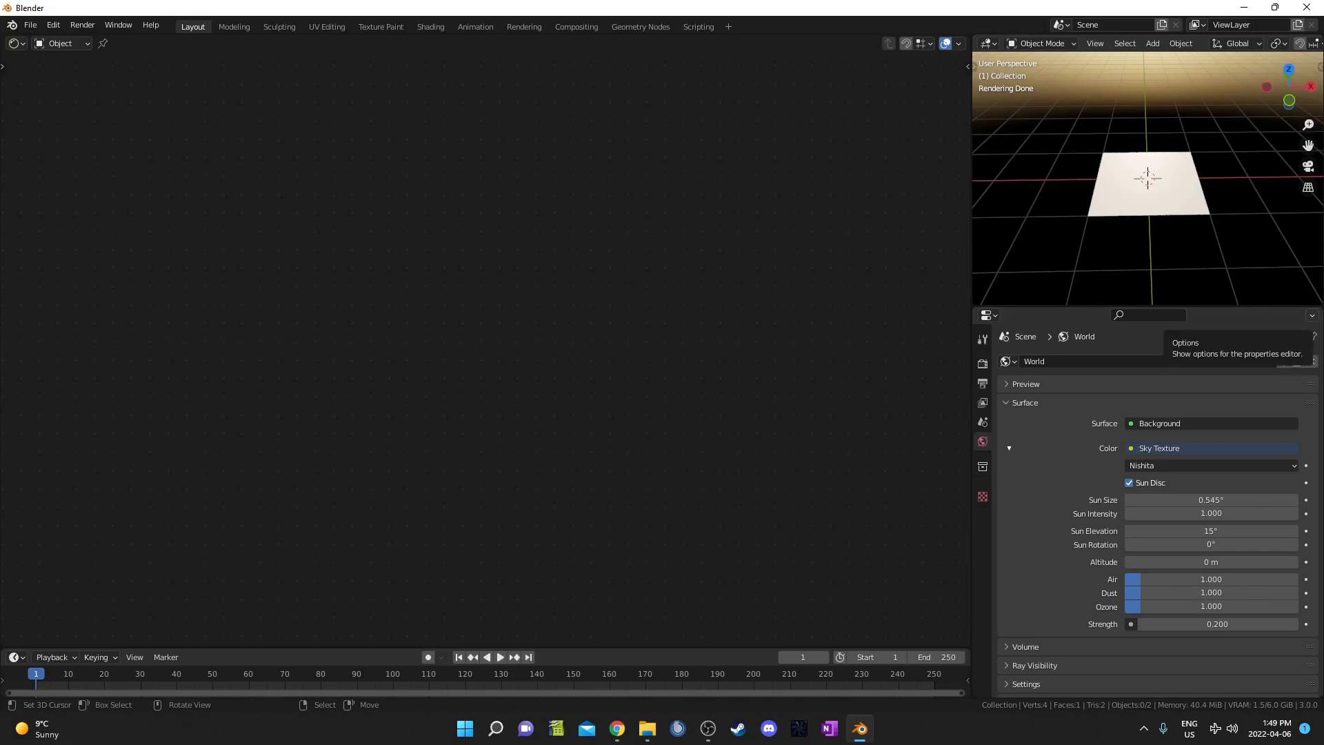
Select the plane and show it close up in the top orthographic view.
click(1123, 194)
middle_drag(1143, 213, 1149, 224)
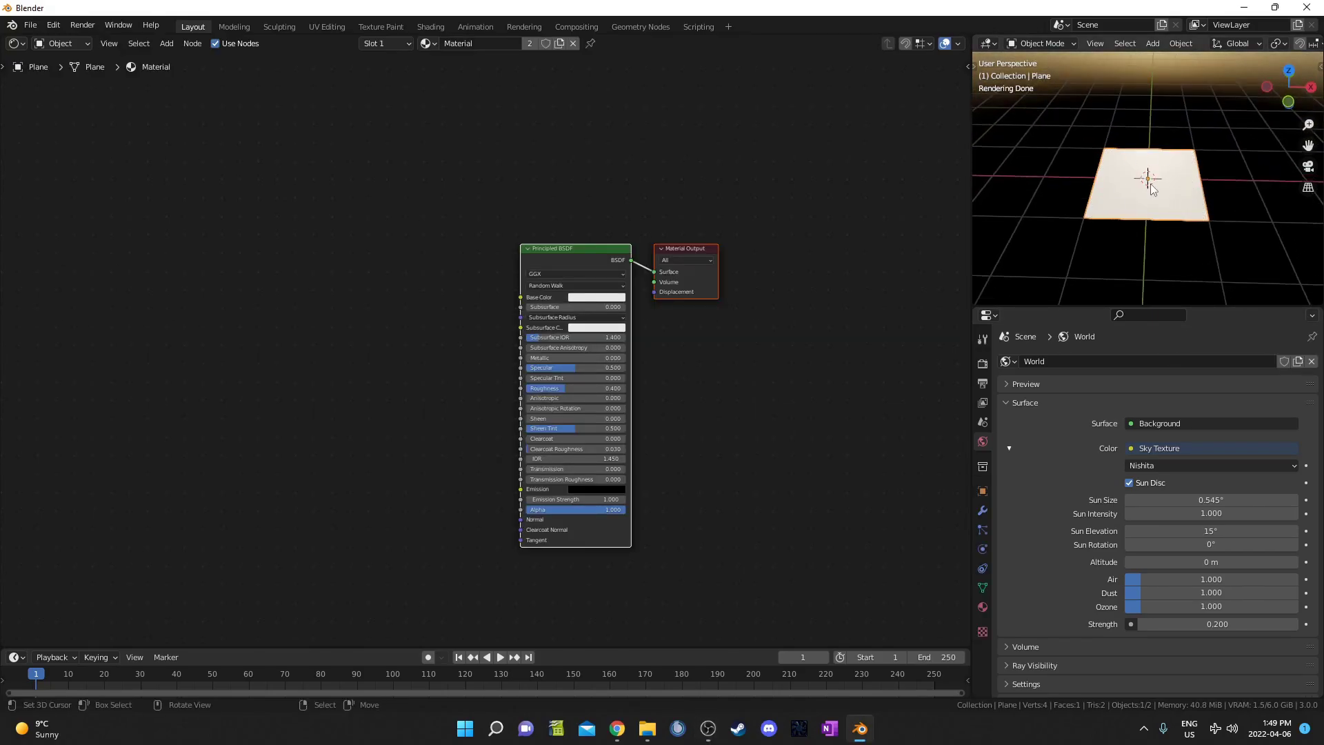
key(KP_7)
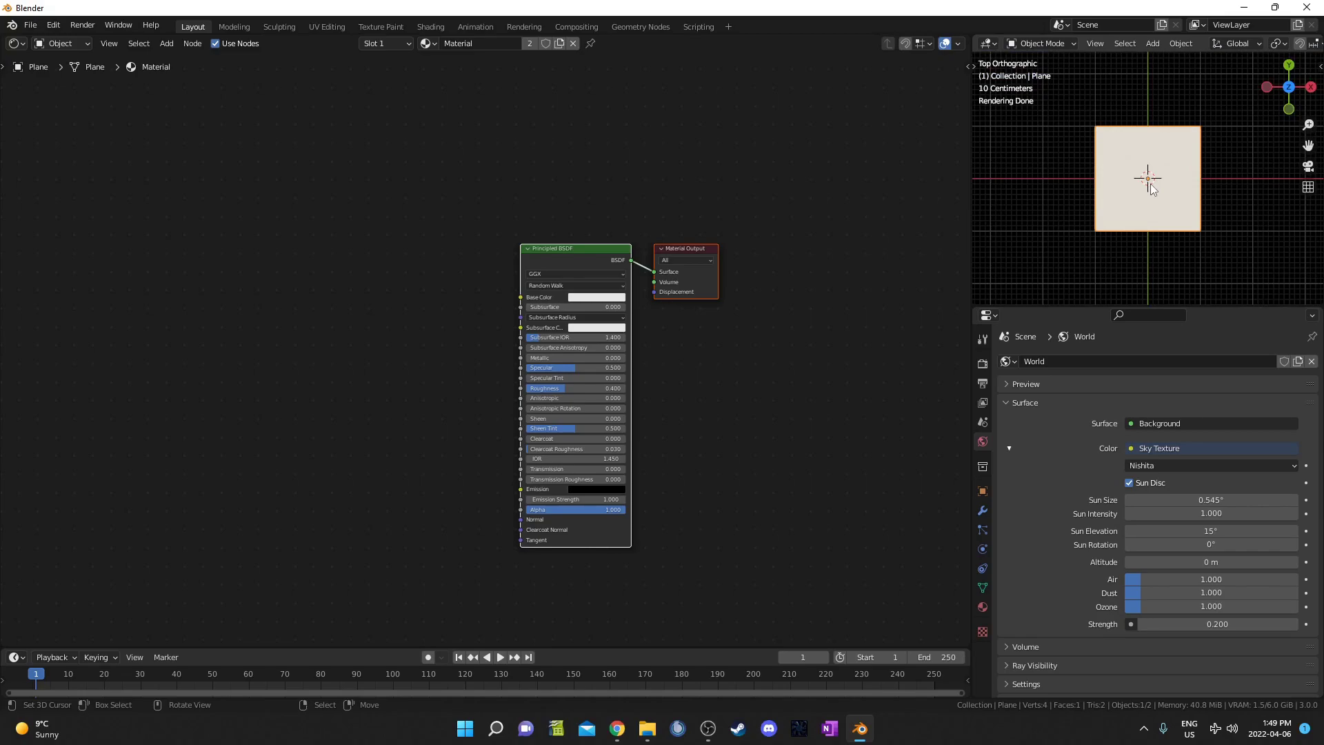
scroll(1150, 188, up, 3)
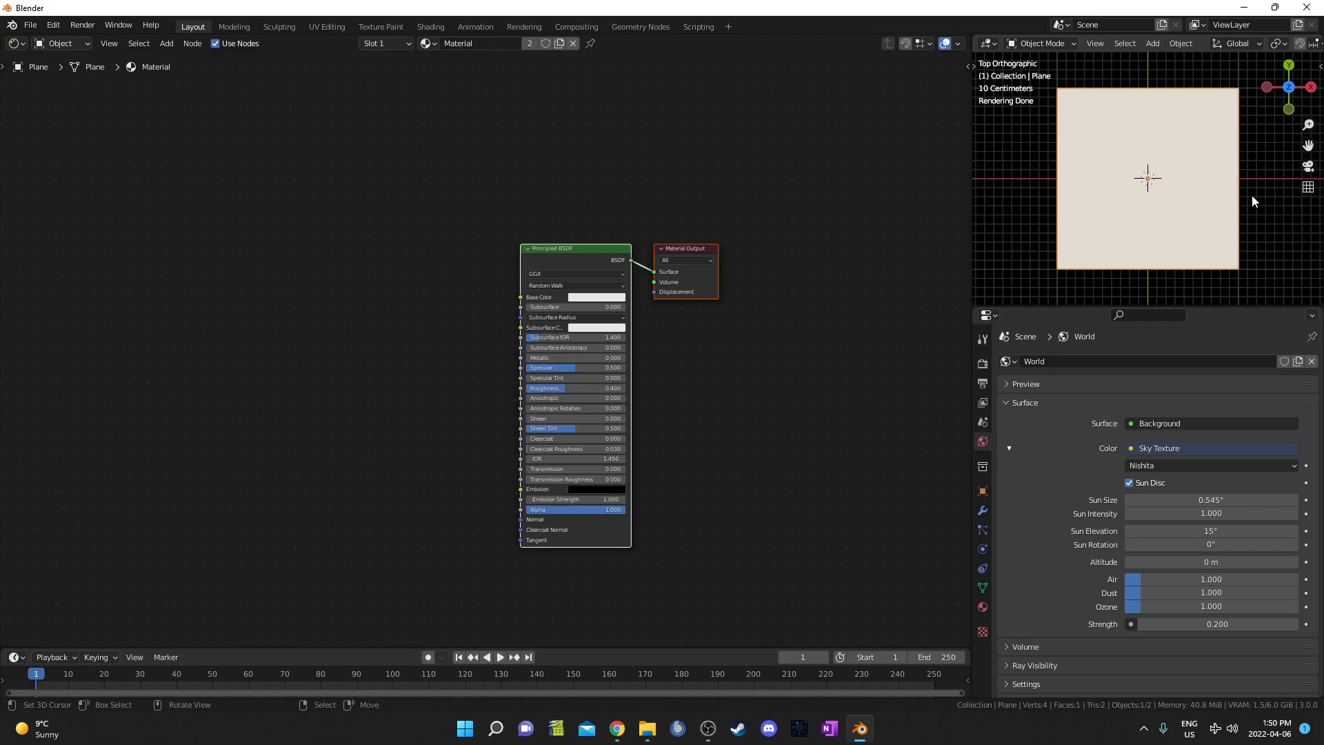
Add a Gradient Texture node in the empty space before the Principled BSDF node.
middle_drag(463, 450, 585, 434)
middle_drag(368, 494, 413, 497)
scroll(356, 368, up, 2)
key(shift+a)
text(grad)
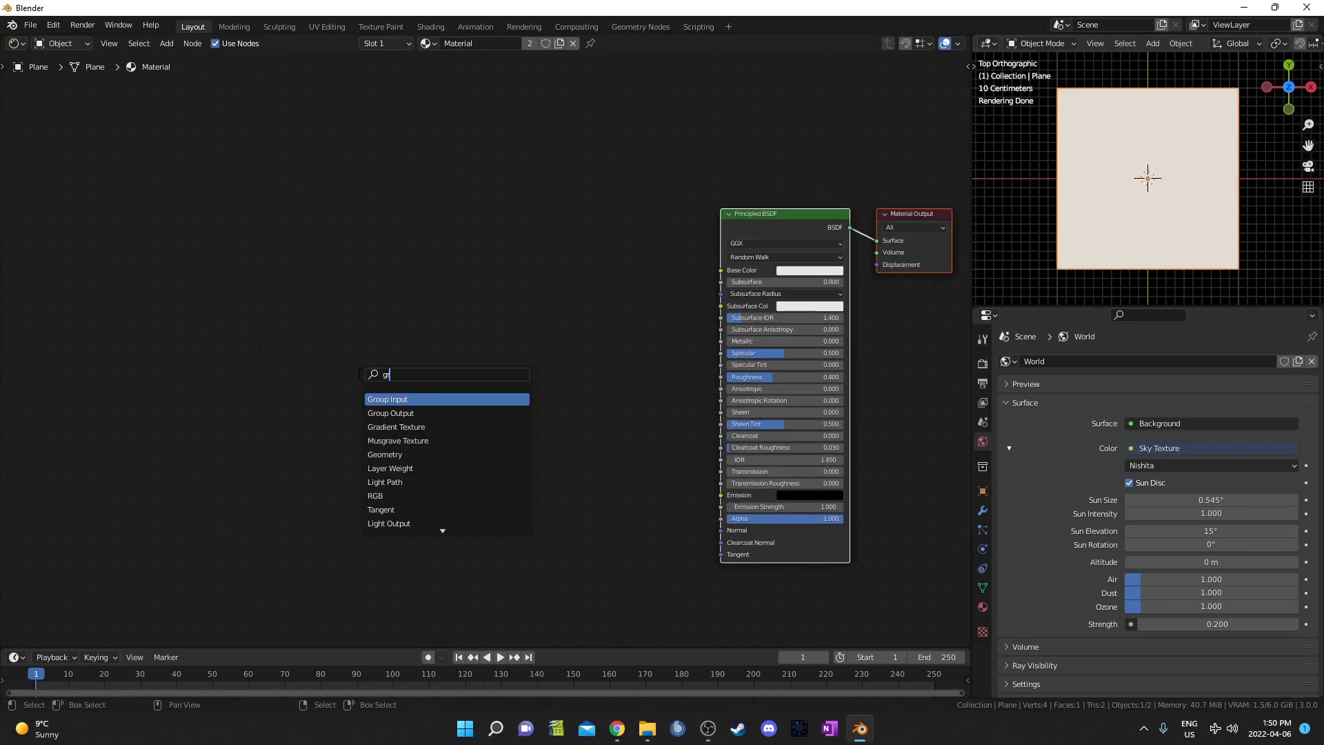
key(Return)
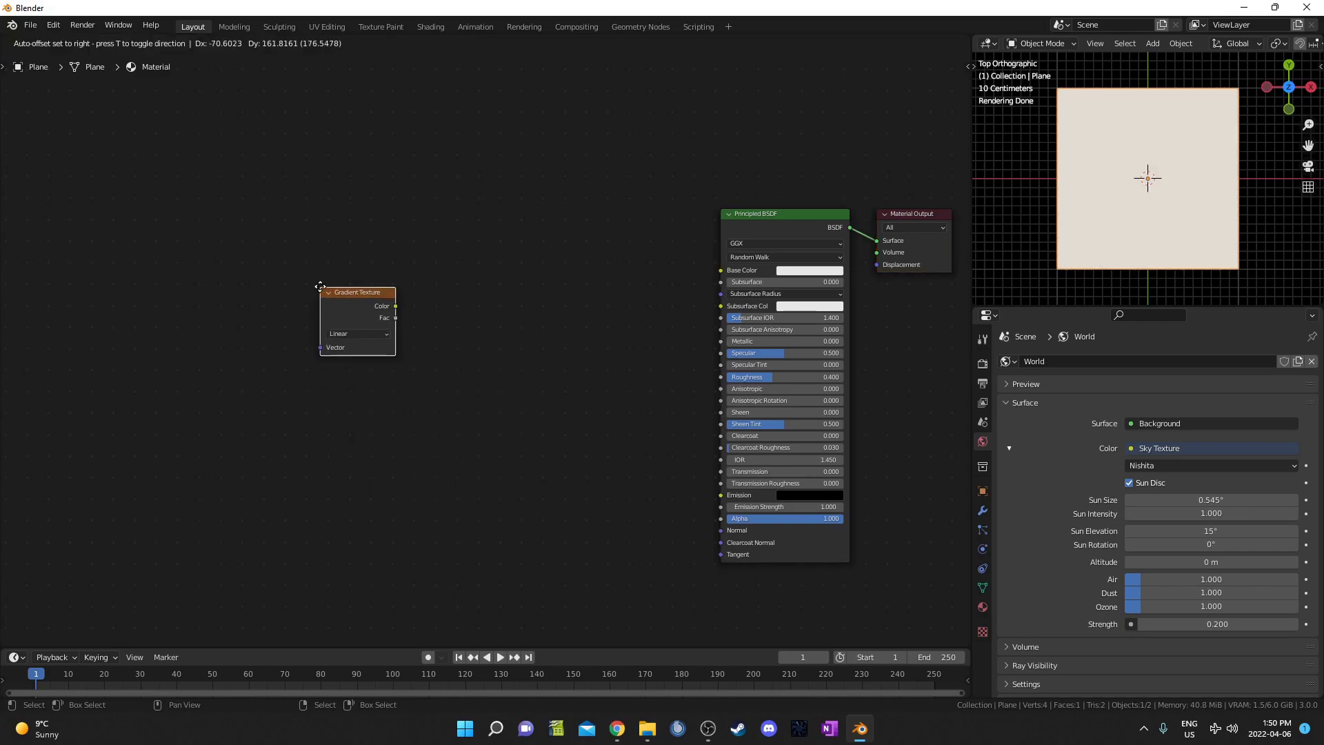
click(386, 376)
Preview the Gradient Texture node's colour output on the plane.
scroll(386, 374, up, 2)
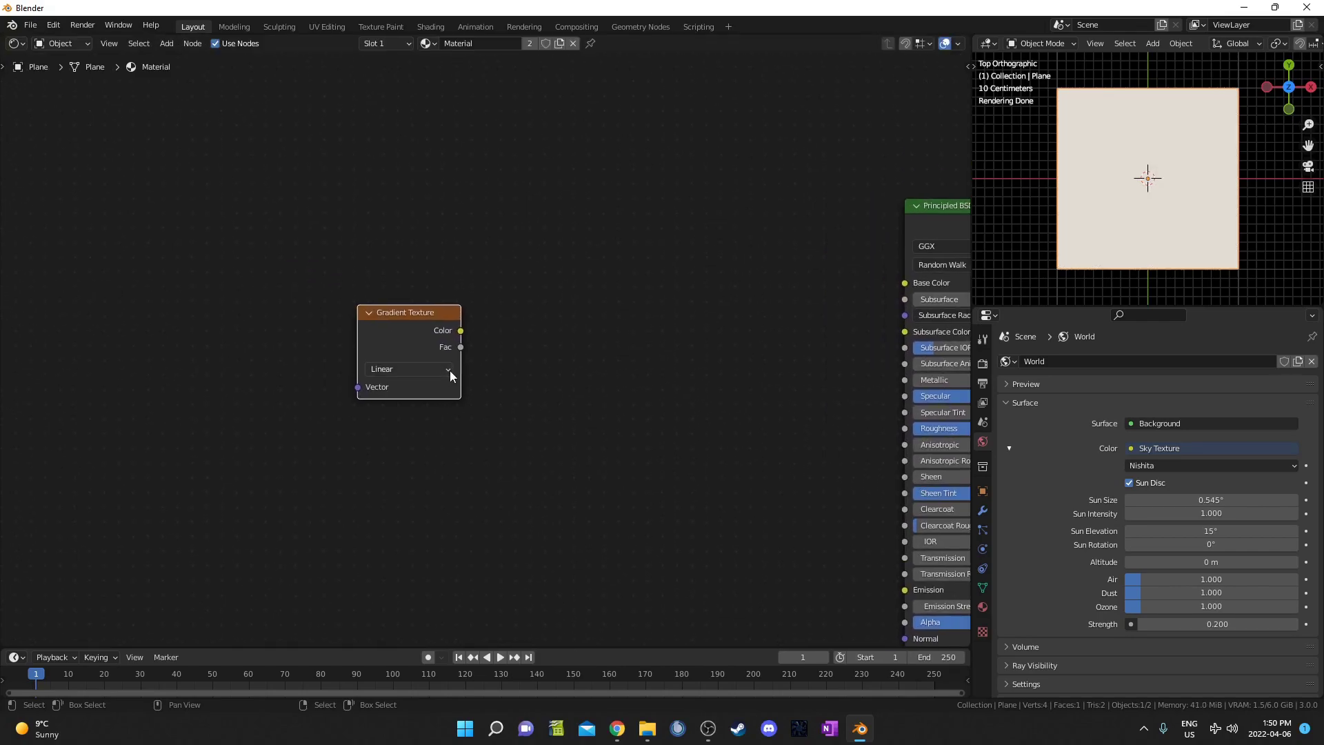
ctrl+shift+click(415, 319)
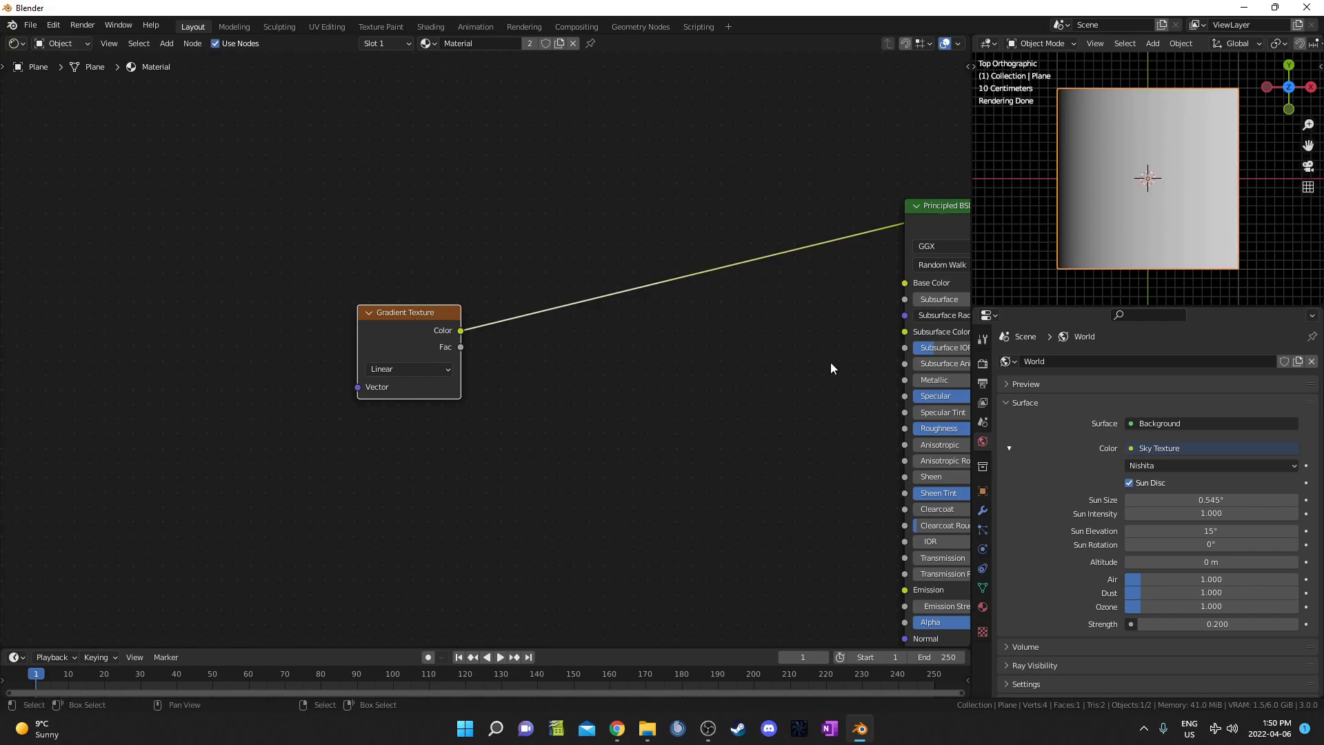
middle_drag(430, 342, 495, 382)
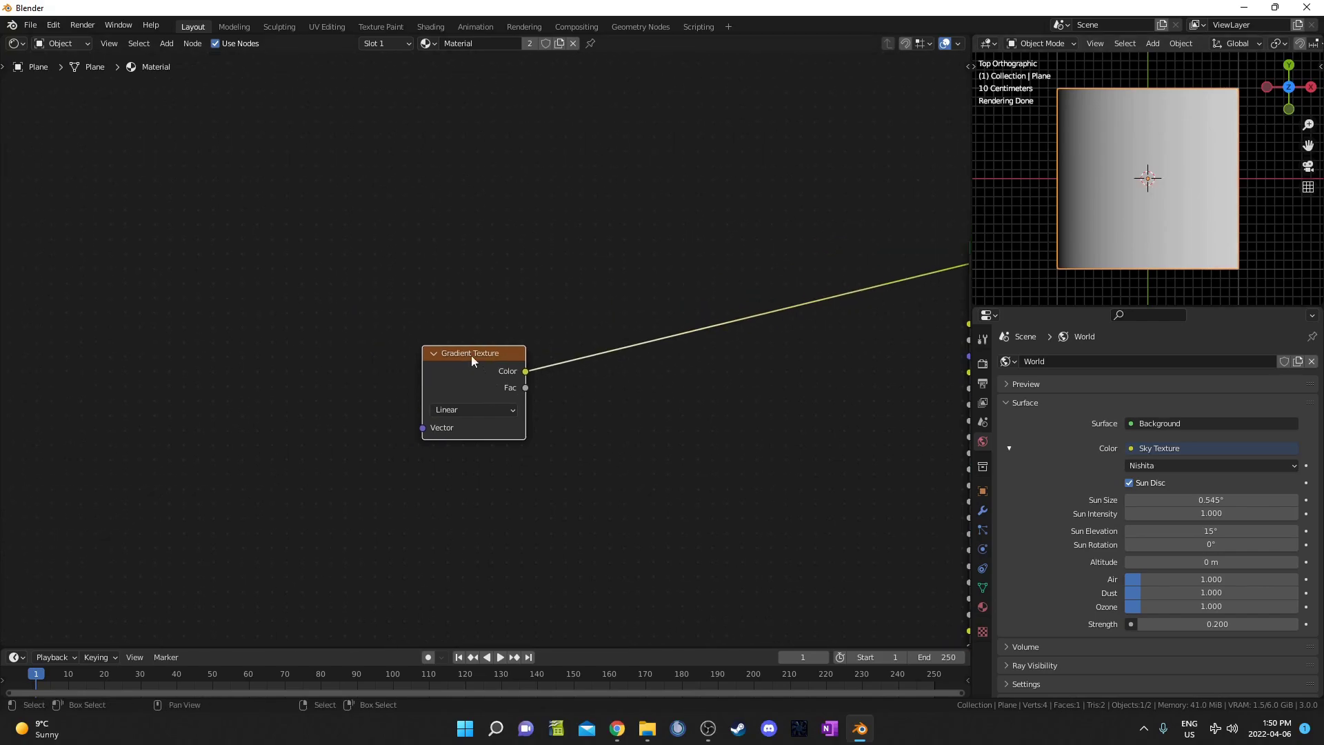
Check in the add-on preferences that the Node Wrangler add-on is enabled.
click(53, 24)
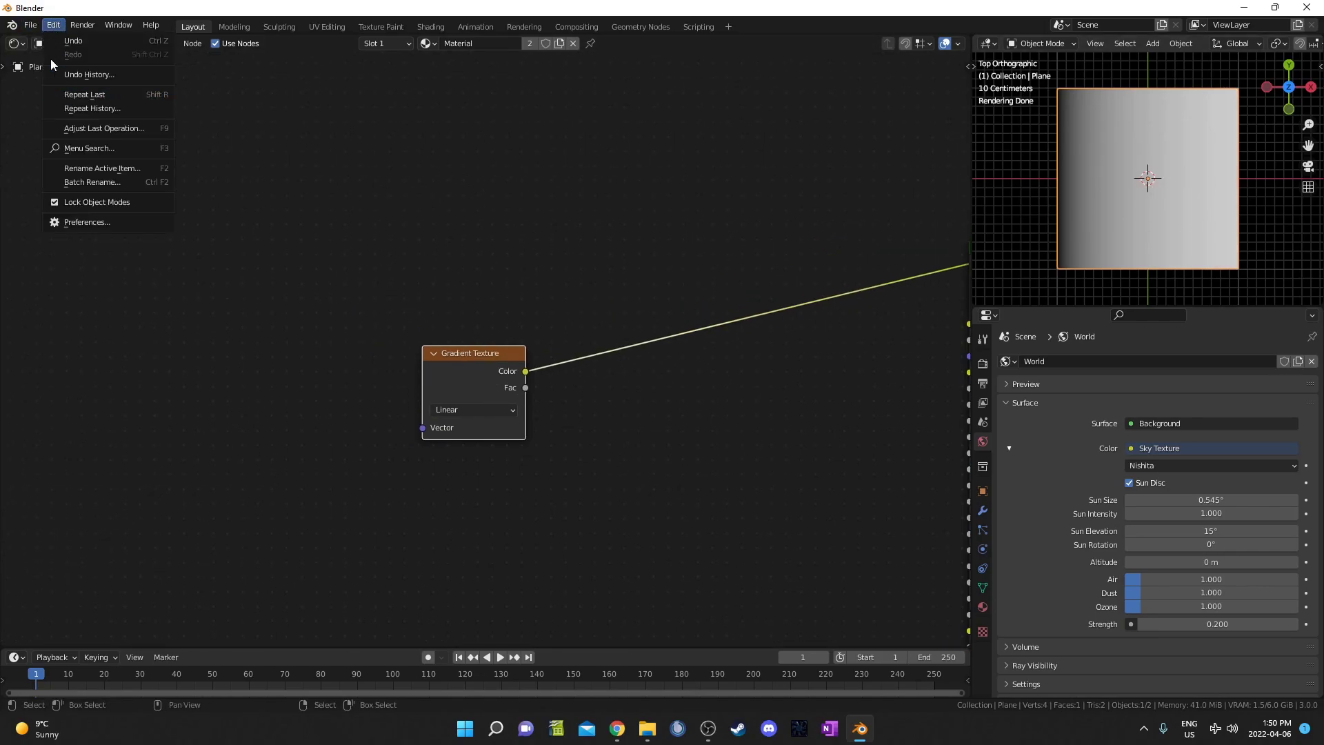
click(132, 222)
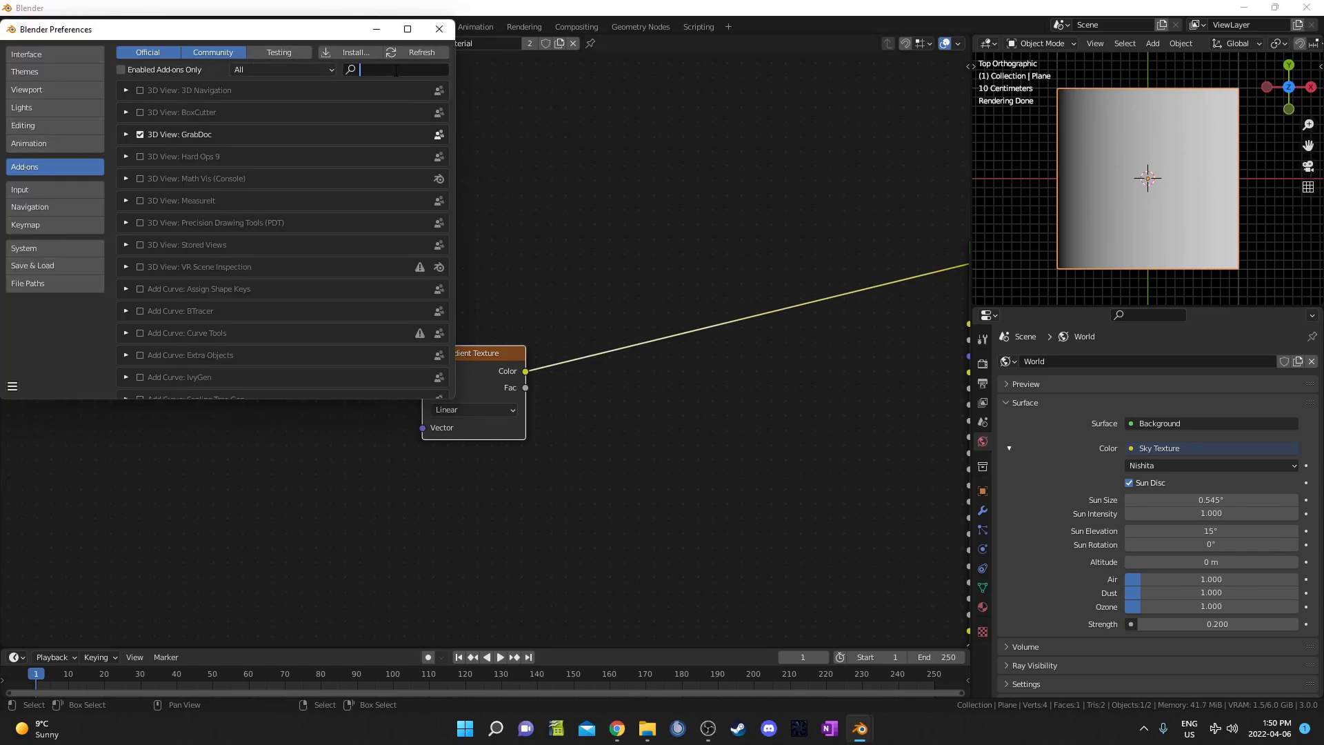
text(node)
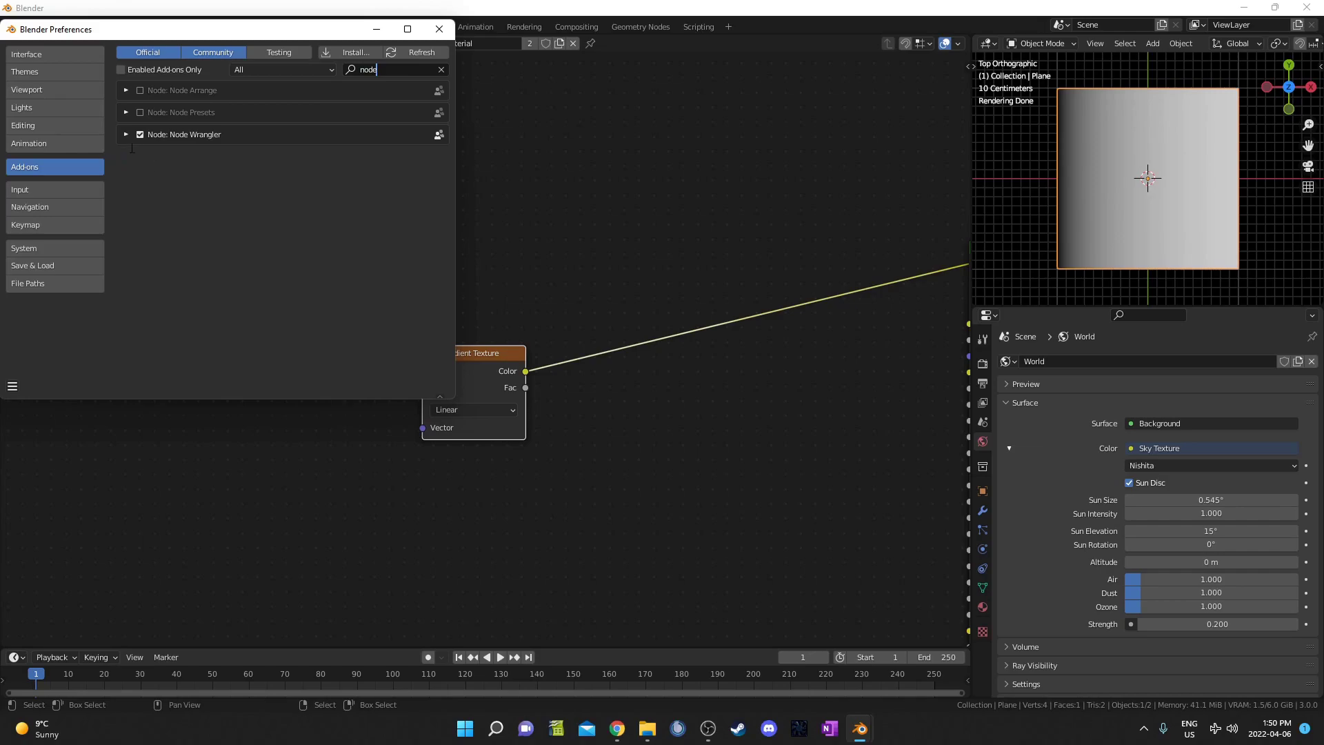
click(439, 29)
Set the Gradient Texture node's gradient type to Spherical.
scroll(421, 373, up, 2)
click(456, 366)
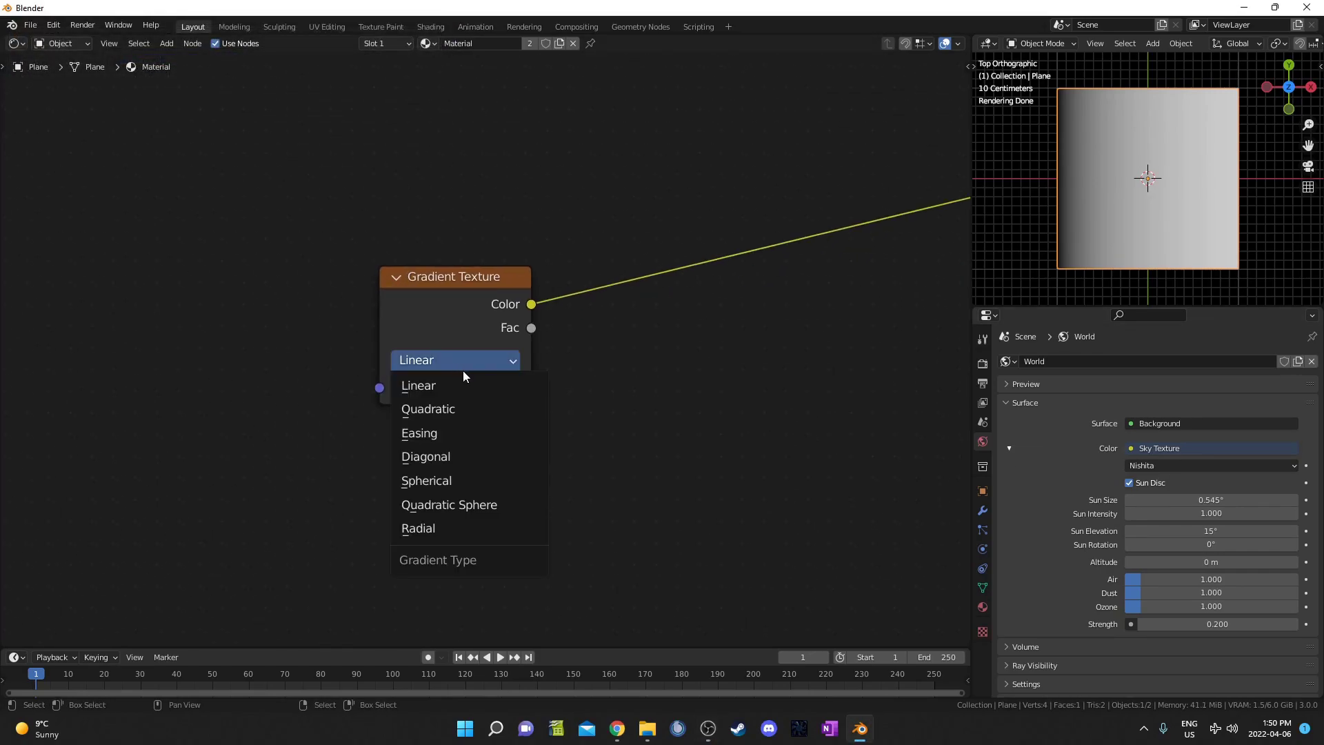
click(472, 482)
scroll(481, 474, down, 4)
middle_drag(521, 435, 553, 506)
drag(502, 380, 502, 354)
scroll(640, 493, down, 2)
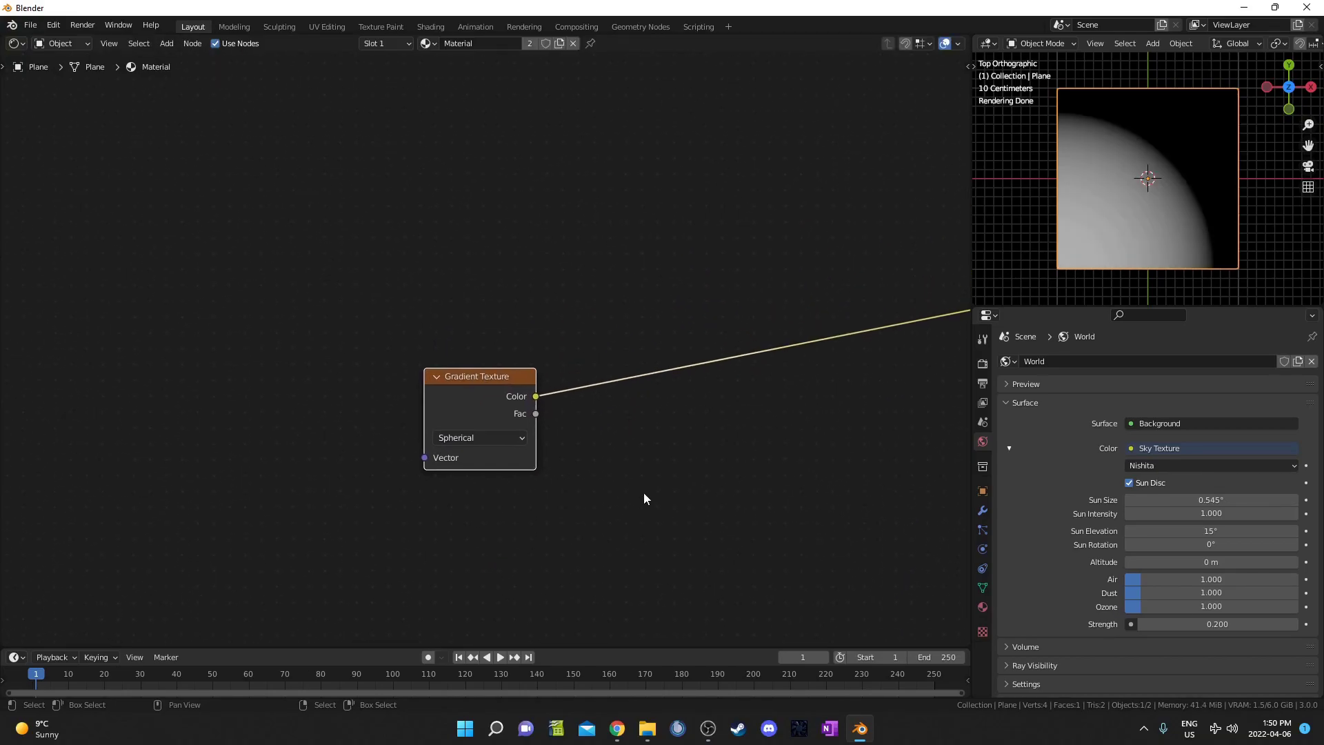
Add Texture Coordinate and Mapping nodes feeding the Gradient Texture node, and move both further away from it.
key(ctrl+t)
ctrl+scroll(623, 486, up, 2)
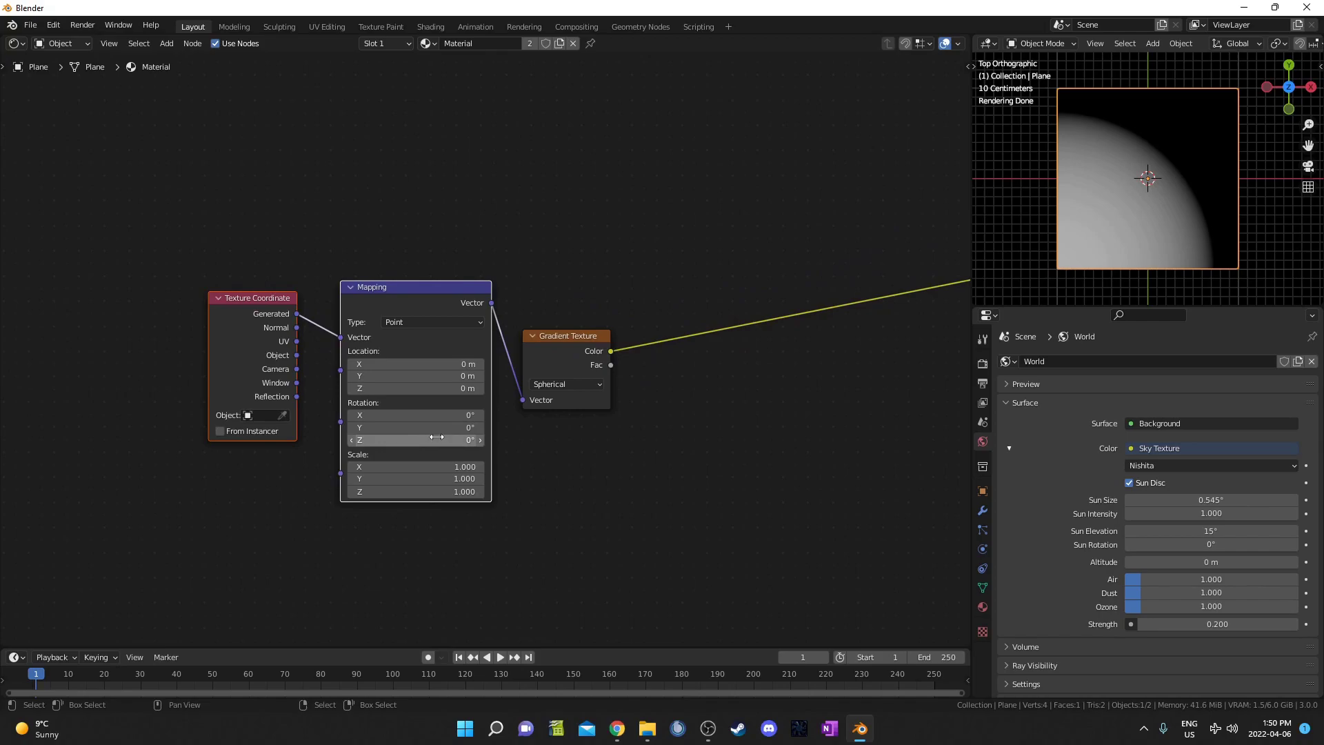
drag(259, 383, 202, 379)
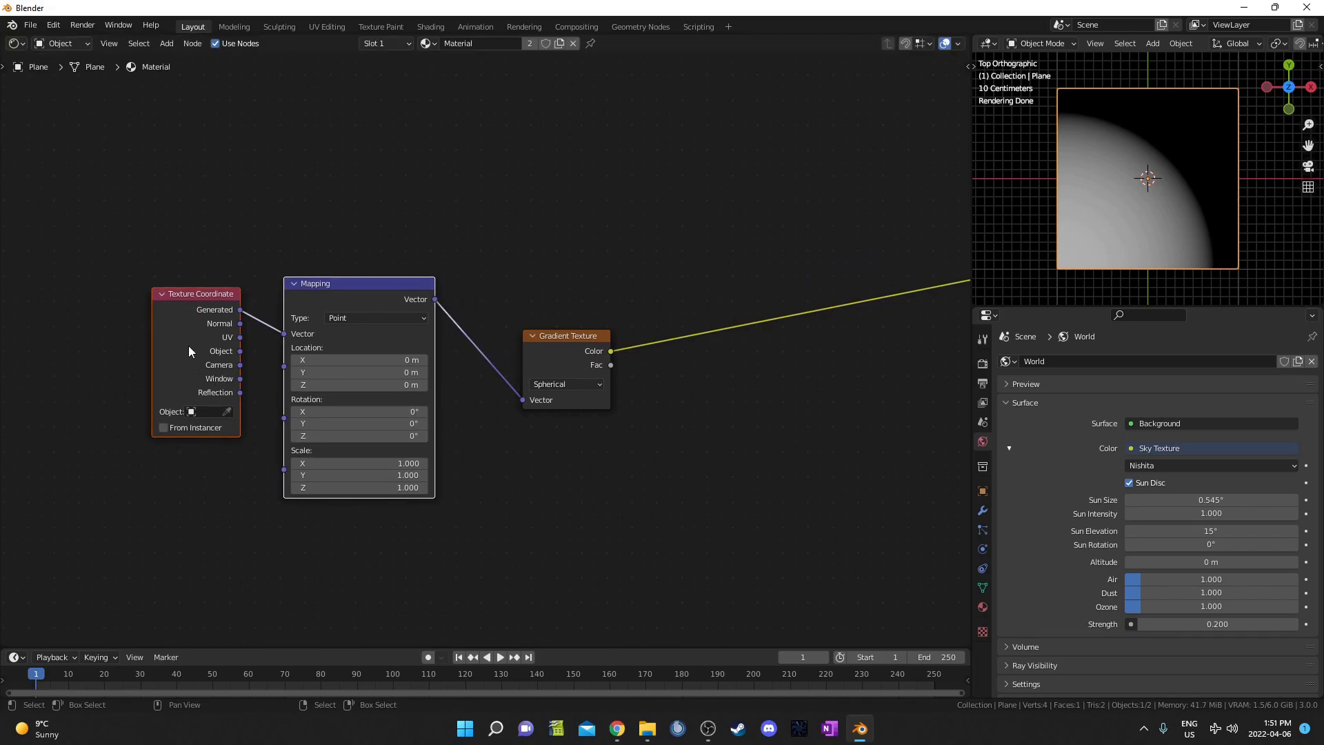
Feed the Mapping node's Vector input from the Texture Coordinate node's Object output instead of Generated.
scroll(324, 335, up, 3)
middle_drag(302, 340, 398, 304)
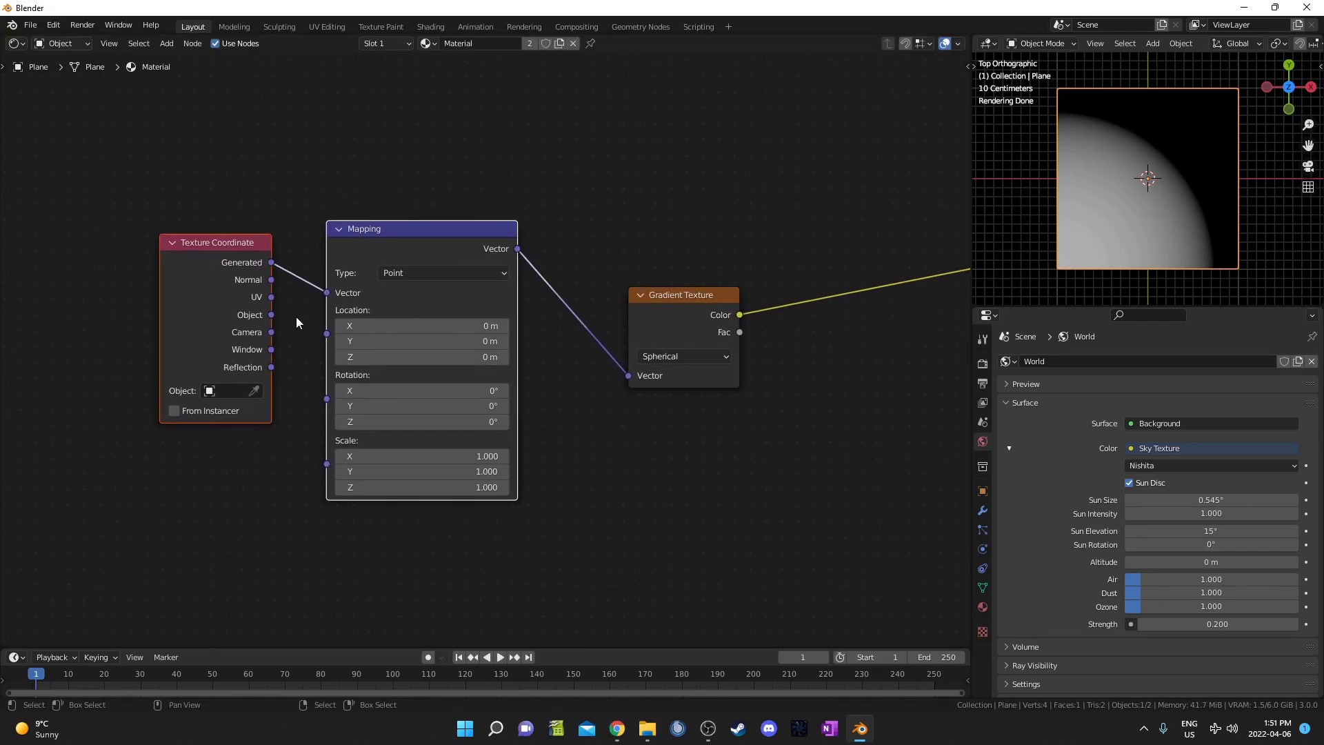
drag(273, 317, 329, 293)
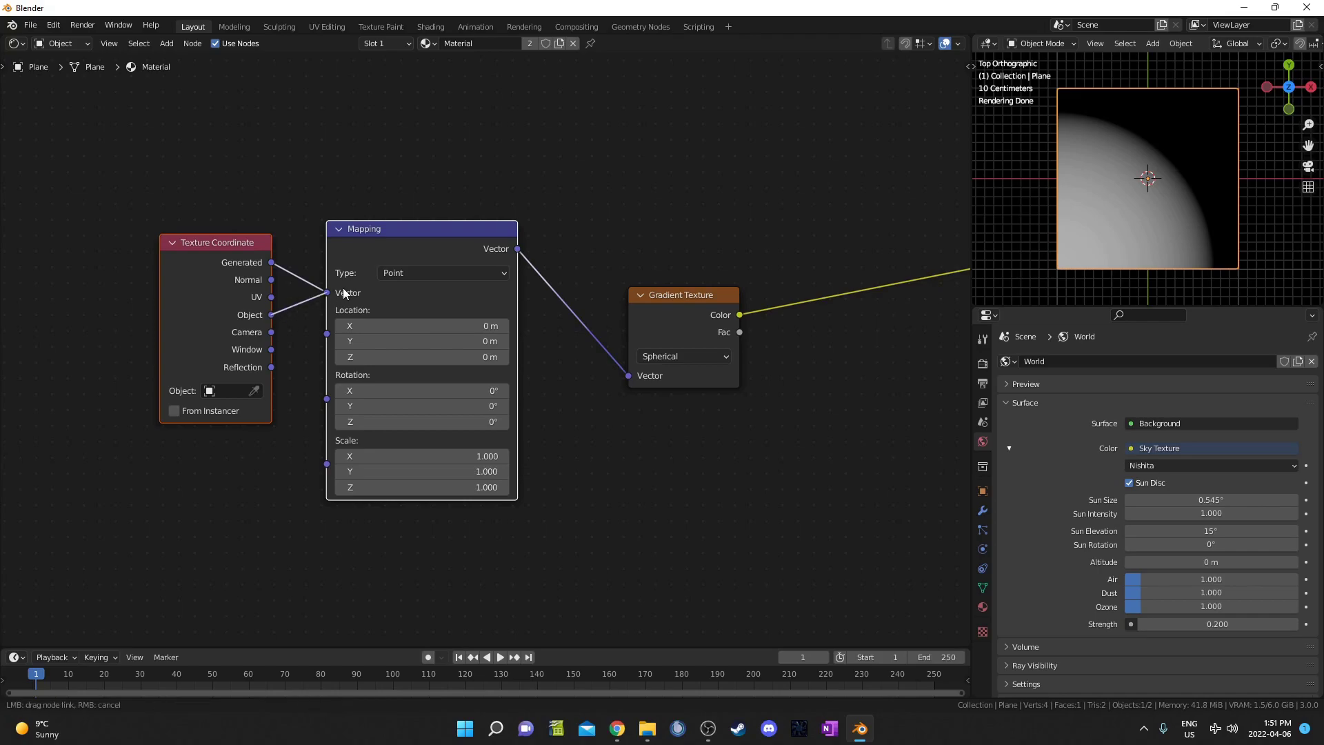
drag(385, 242, 402, 261)
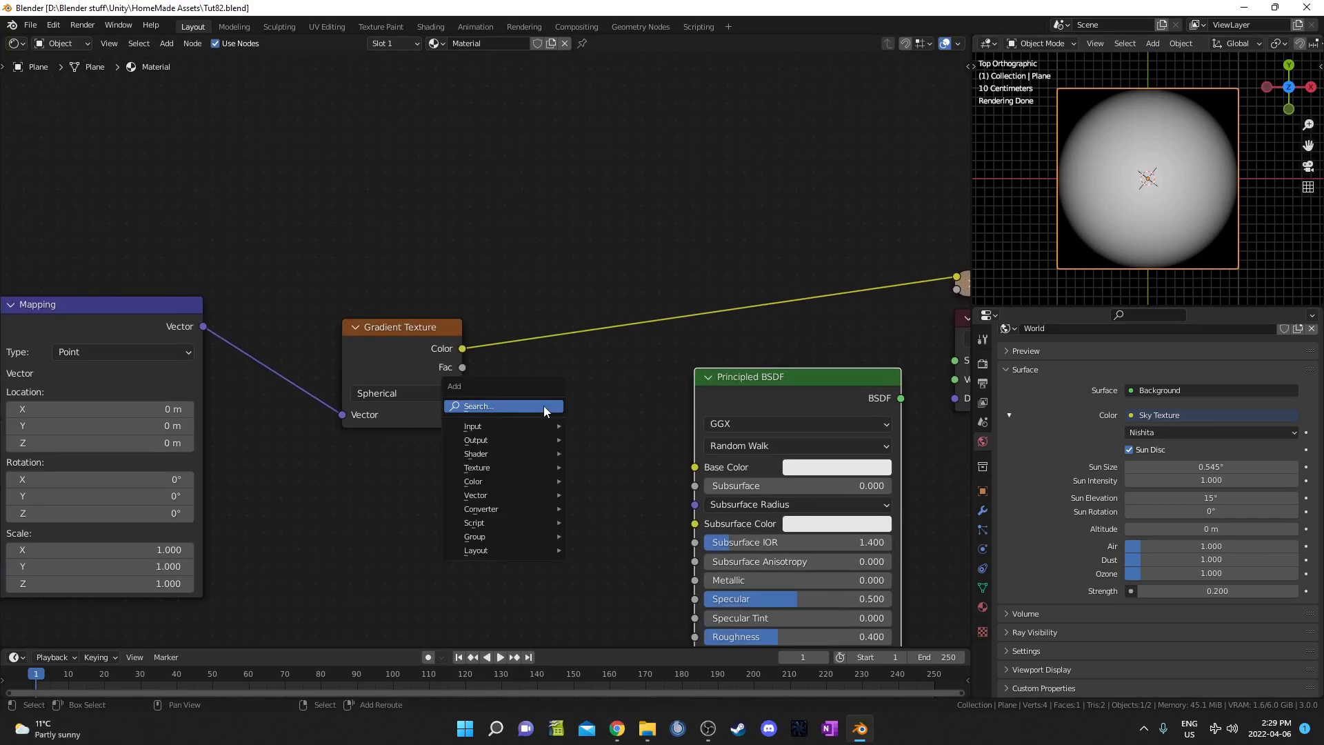
Insert a ColorRamp node on the link after the Gradient Texture node, and move the Principled BSDF node clear of it.
key(shift+a)
text(color)
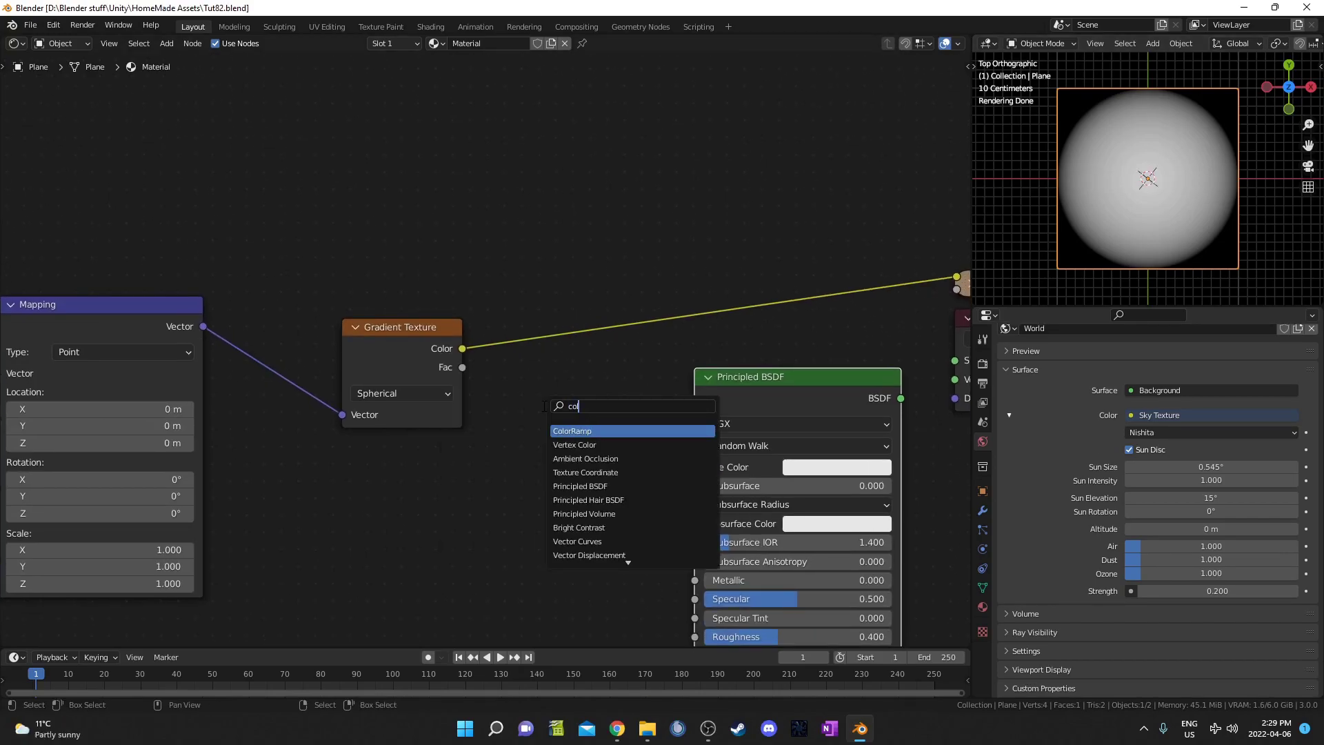
key(Return)
click(502, 291)
scroll(610, 421, down, 4)
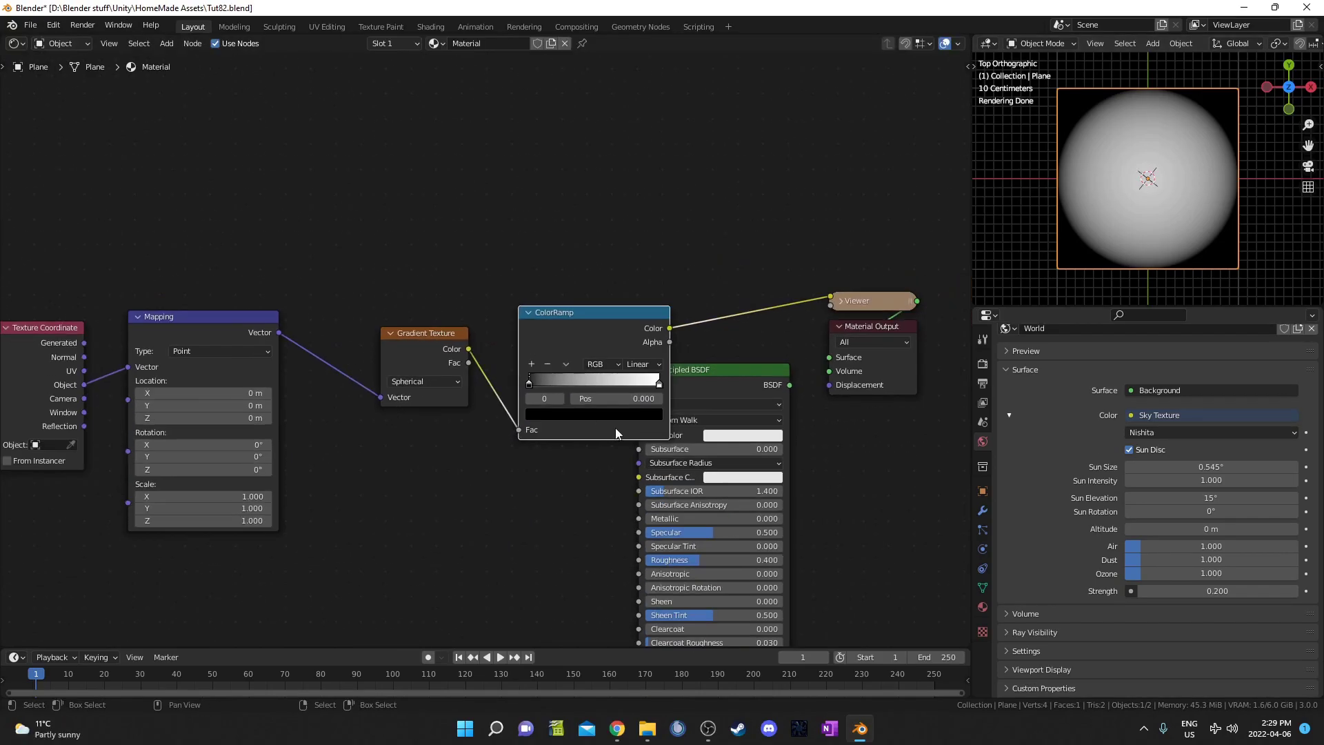
middle_drag(611, 420, 506, 325)
drag(634, 295, 897, 415)
scroll(670, 358, up, 2)
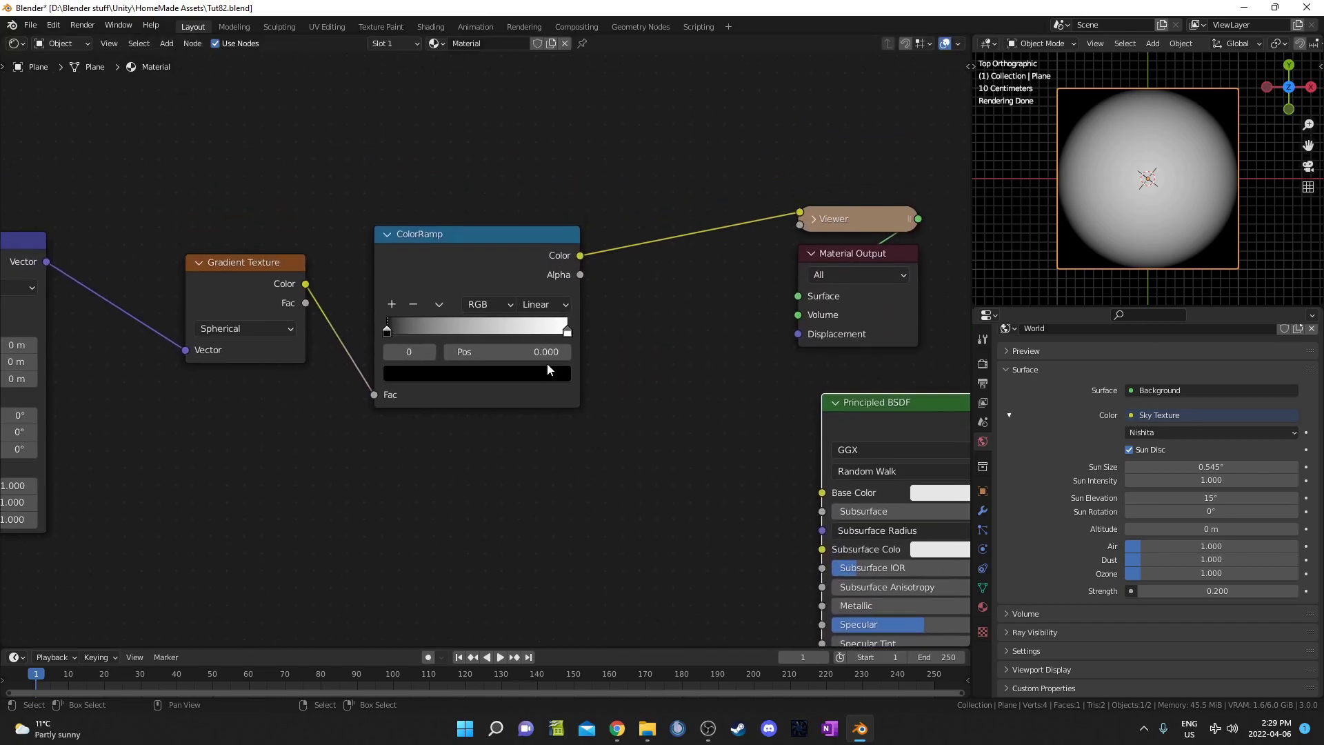
Set the ColorRamp's interpolation to Constant and move its white stop to position 0.386.
click(547, 304)
click(573, 396)
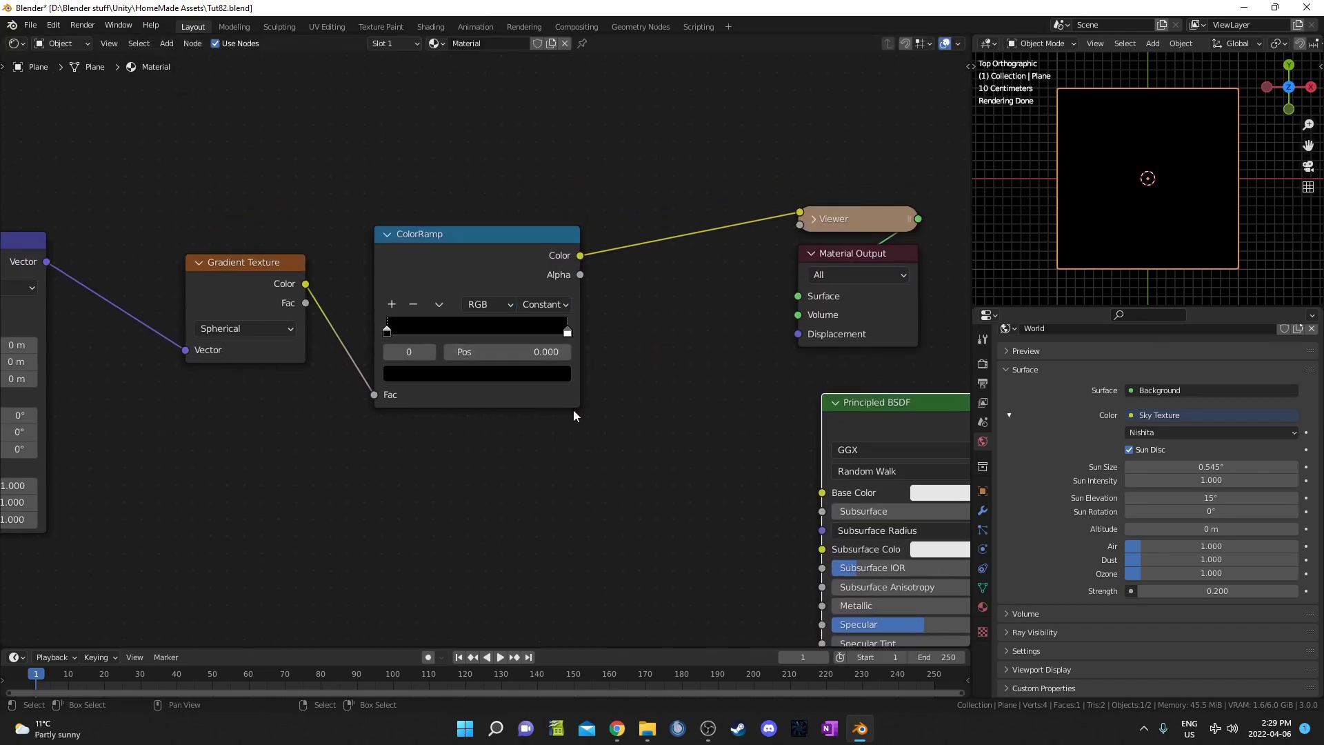
drag(556, 325, 457, 325)
middle_drag(1162, 228, 1165, 184)
middle_drag(427, 344, 429, 329)
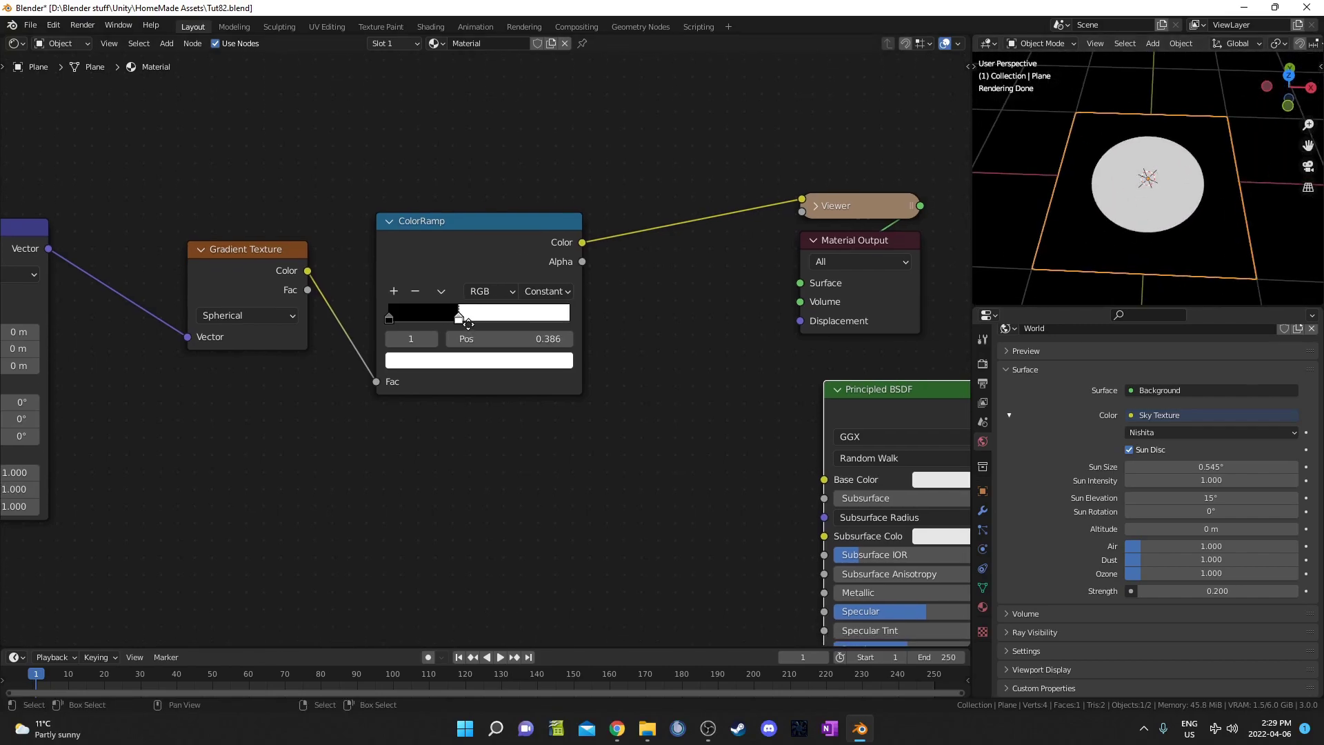
Reverse the ColorRamp so that white comes before black, and set the black stop's position to 0.32.
drag(390, 313, 359, 310)
drag(517, 315, 446, 316)
middle_drag(1173, 151, 1124, 193)
drag(520, 336, 520, 337)
click(510, 331)
key(BackSpace)
text(.32)
key(Return)
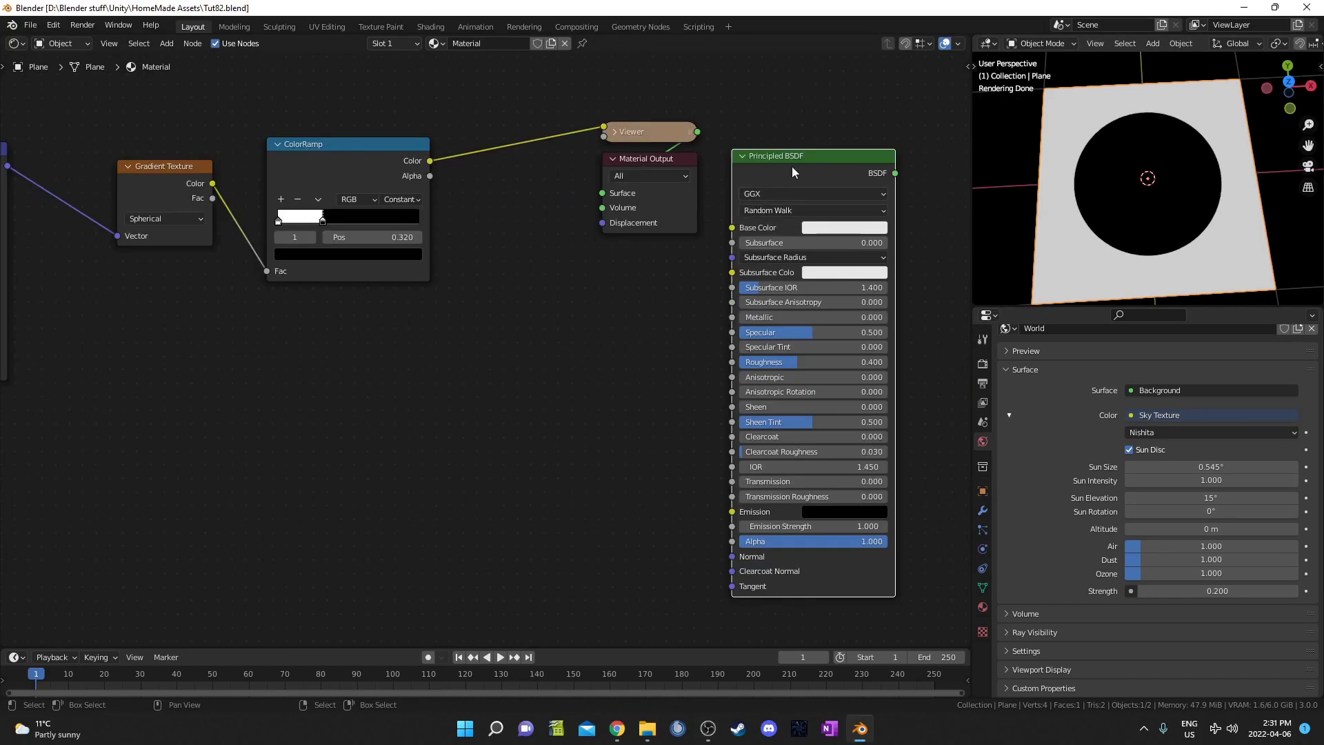
Preview the Principled BSDF shader on the plane and set its Alpha to 0.
ctrl+shift+click(806, 159)
middle_drag(920, 478, 747, 378)
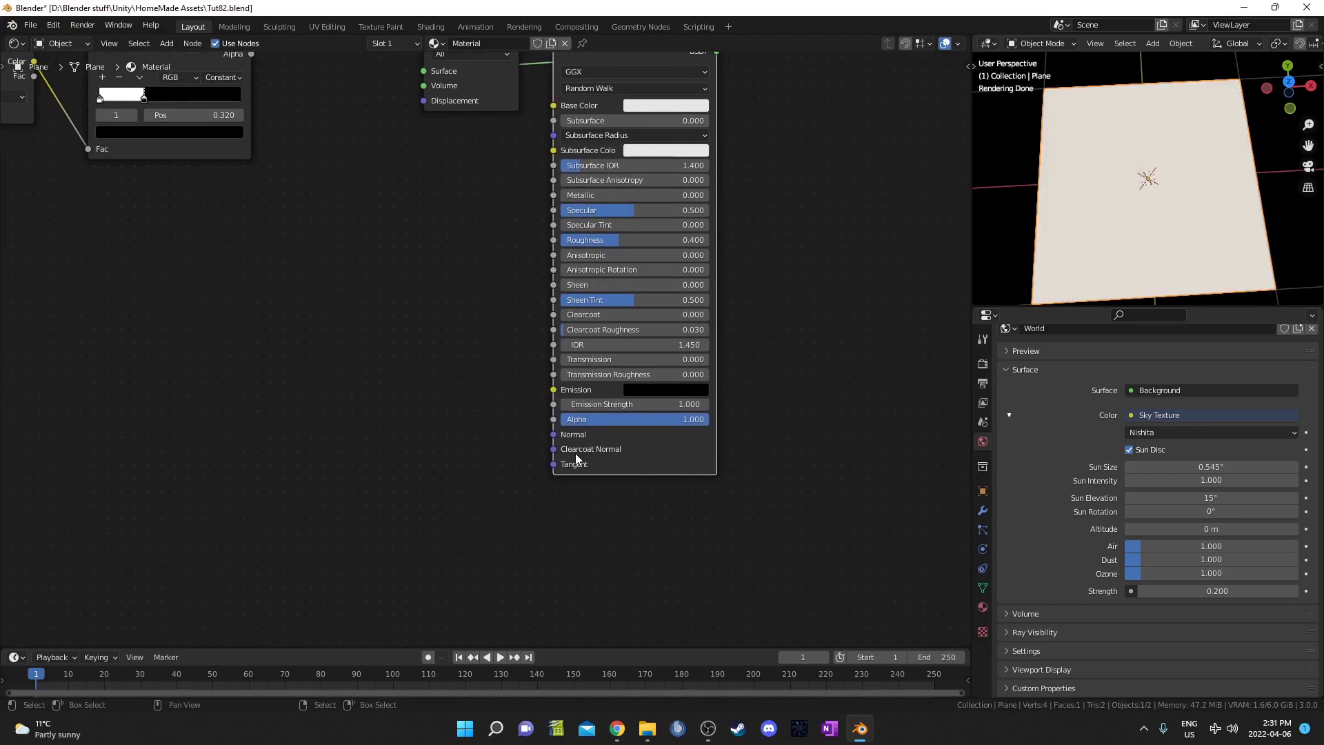
drag(668, 420, 532, 420)
middle_drag(1101, 242, 1132, 196)
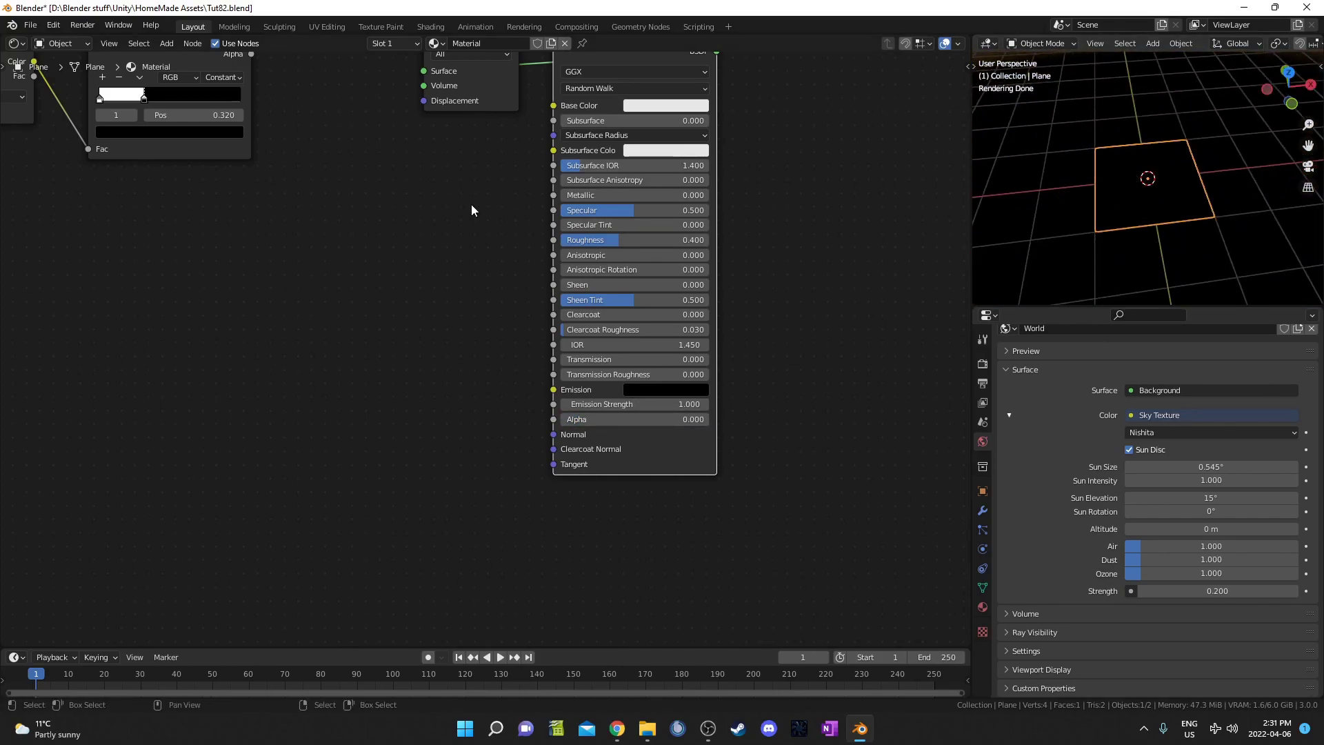
Preview the ColorRamp's output on the plane and examine its black and white areas up close.
middle_drag(470, 210, 589, 379)
ctrl+shift+click(275, 215)
middle_drag(524, 303, 460, 206)
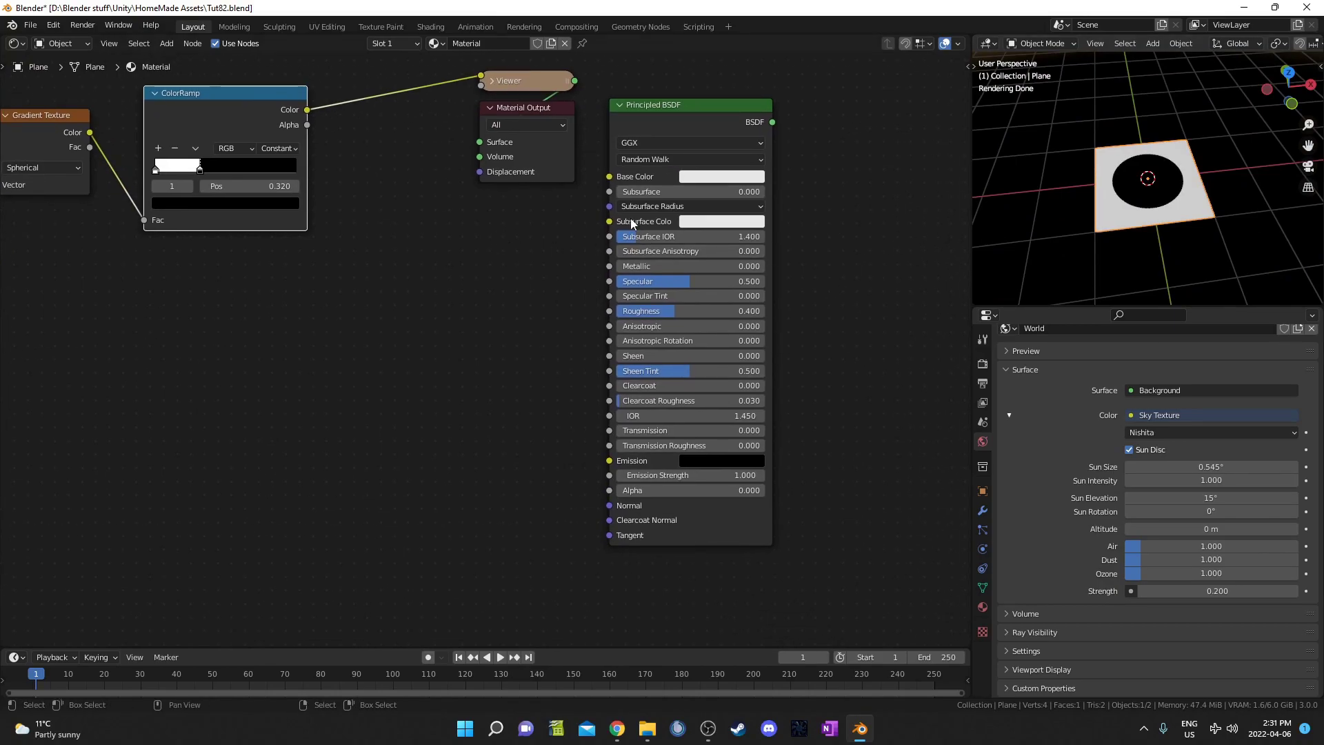
middle_drag(474, 386, 705, 437)
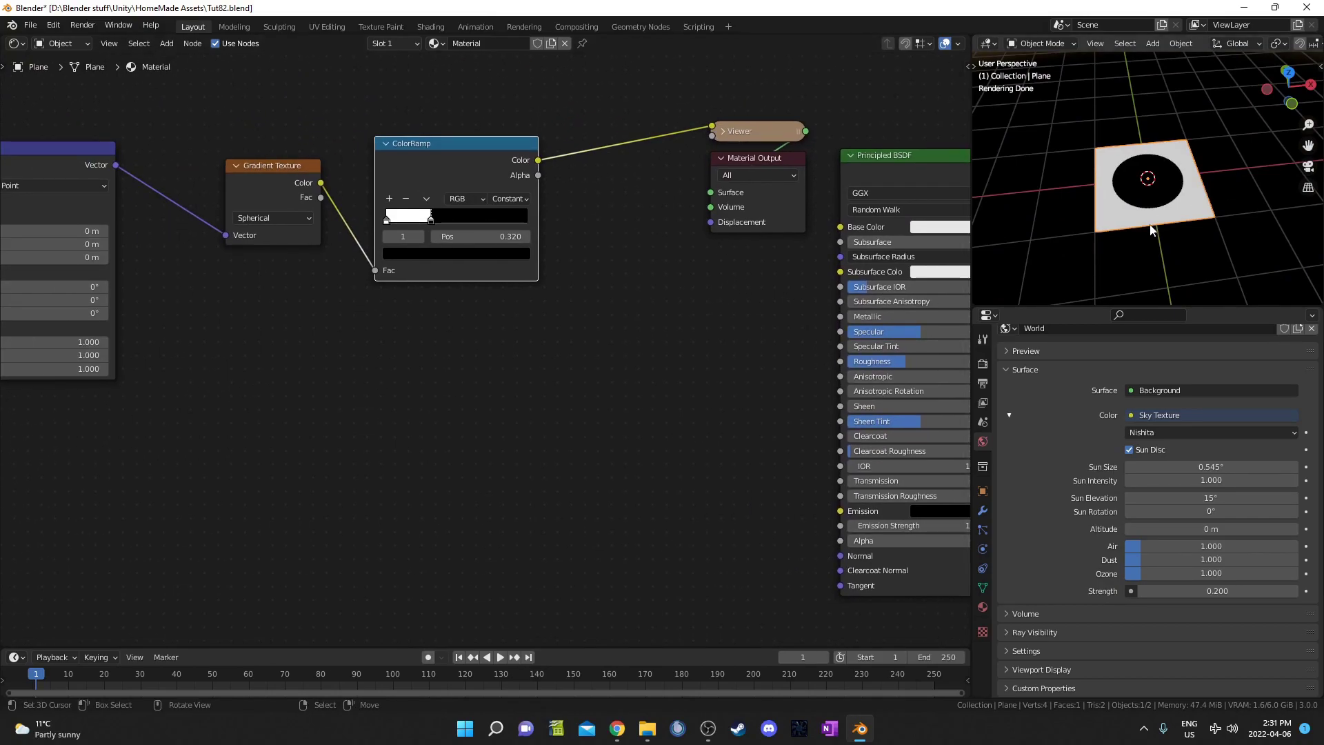
scroll(1157, 193, up, 2)
middle_drag(1157, 193, 1154, 217)
scroll(1172, 200, up, 4)
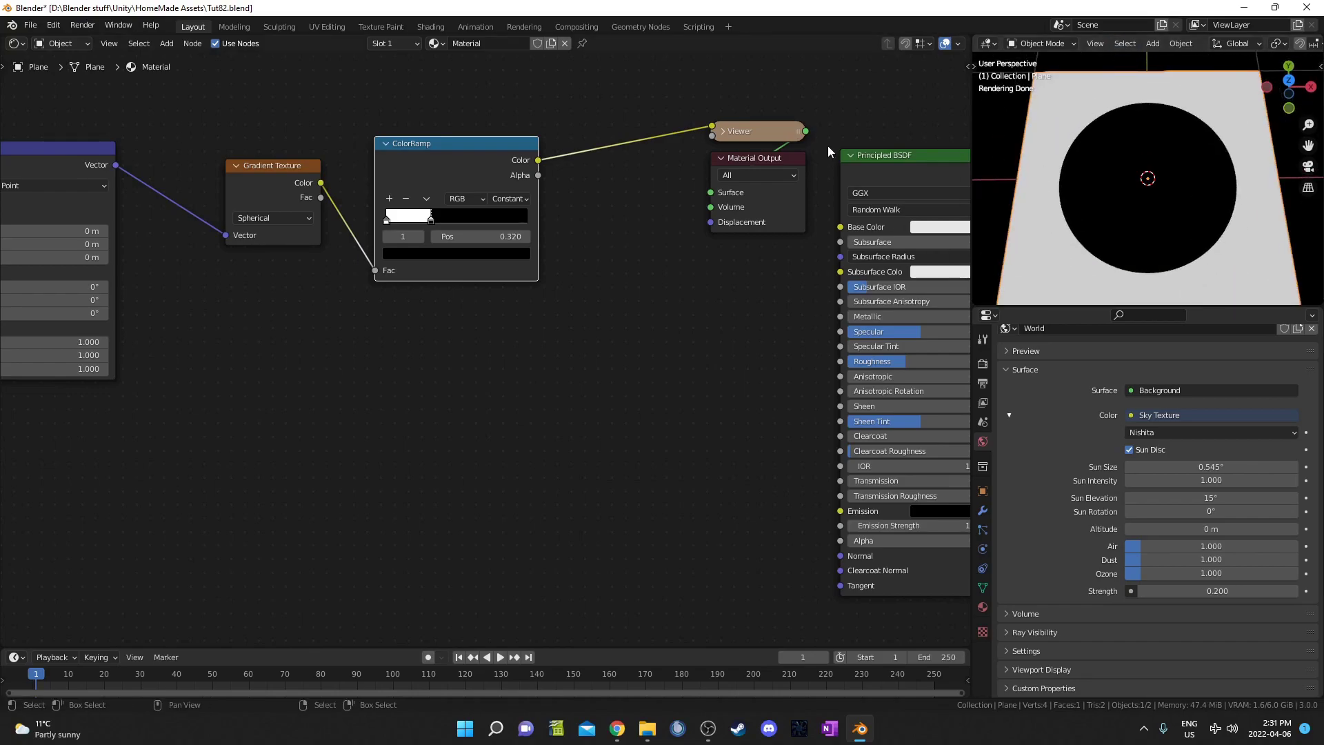
Connect the ColorRamp's Color output to the Principled BSDF's Alpha input and show the shader on the plane.
middle_drag(681, 277, 667, 349)
middle_drag(602, 260, 471, 187)
drag(448, 178, 749, 555)
middle_drag(1144, 166, 1165, 145)
mouse_move(348, 237)
mouse_down()
mouse_move(335, 236)
mouse_move(363, 237)
mouse_move(320, 235)
mouse_move(370, 234)
mouse_up()
middle_drag(1141, 159, 1127, 258)
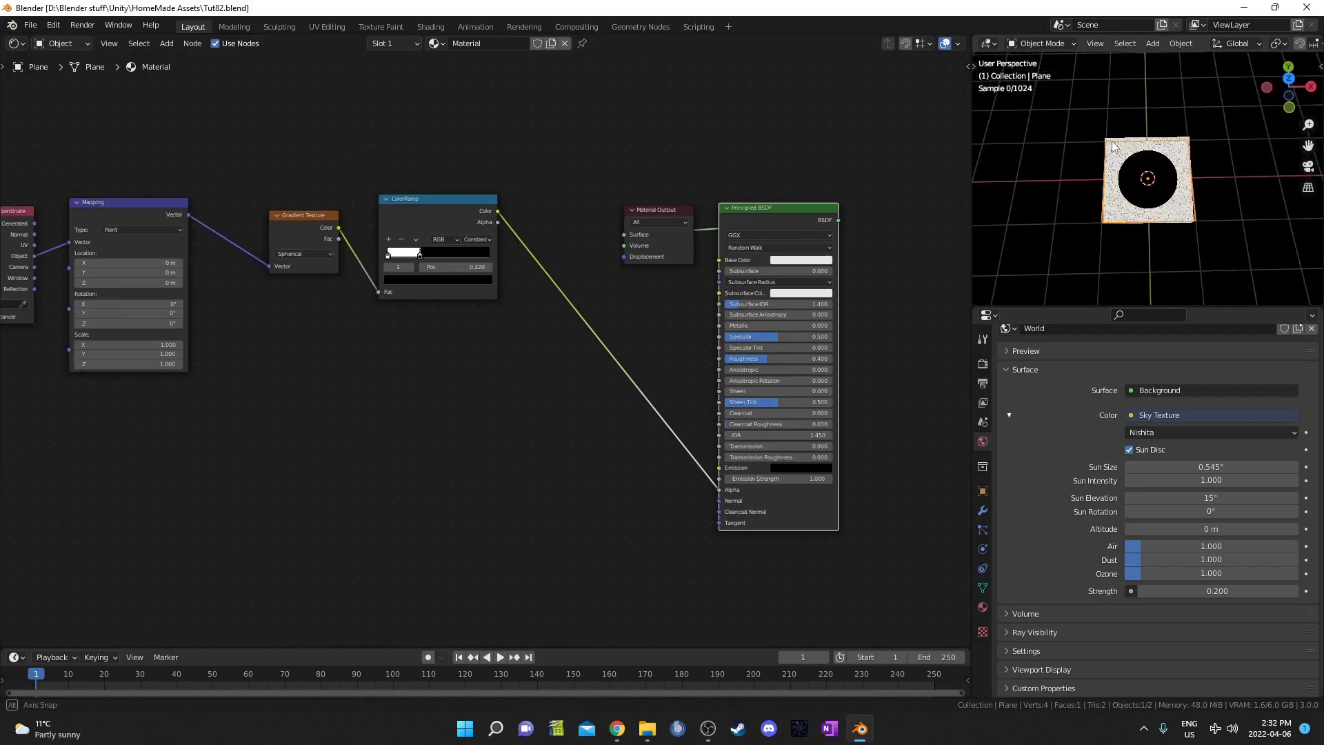
Add a second plane and move it about 0.034 m down along the Z axis, just below the first plane.
middle_drag(1111, 145, 1164, 187)
key(shift+a)
mouse_move(1118, 183)
click(1165, 182)
key(g)
key(z)
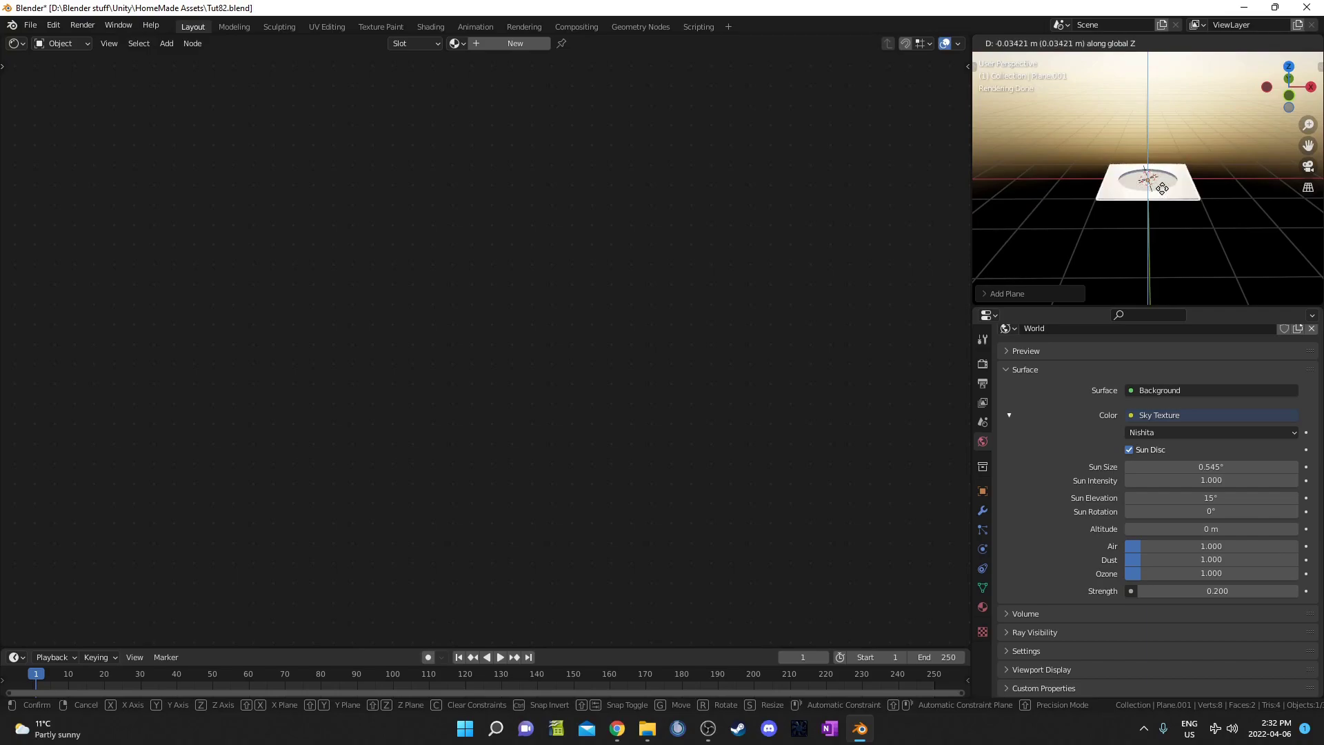
click(1163, 188)
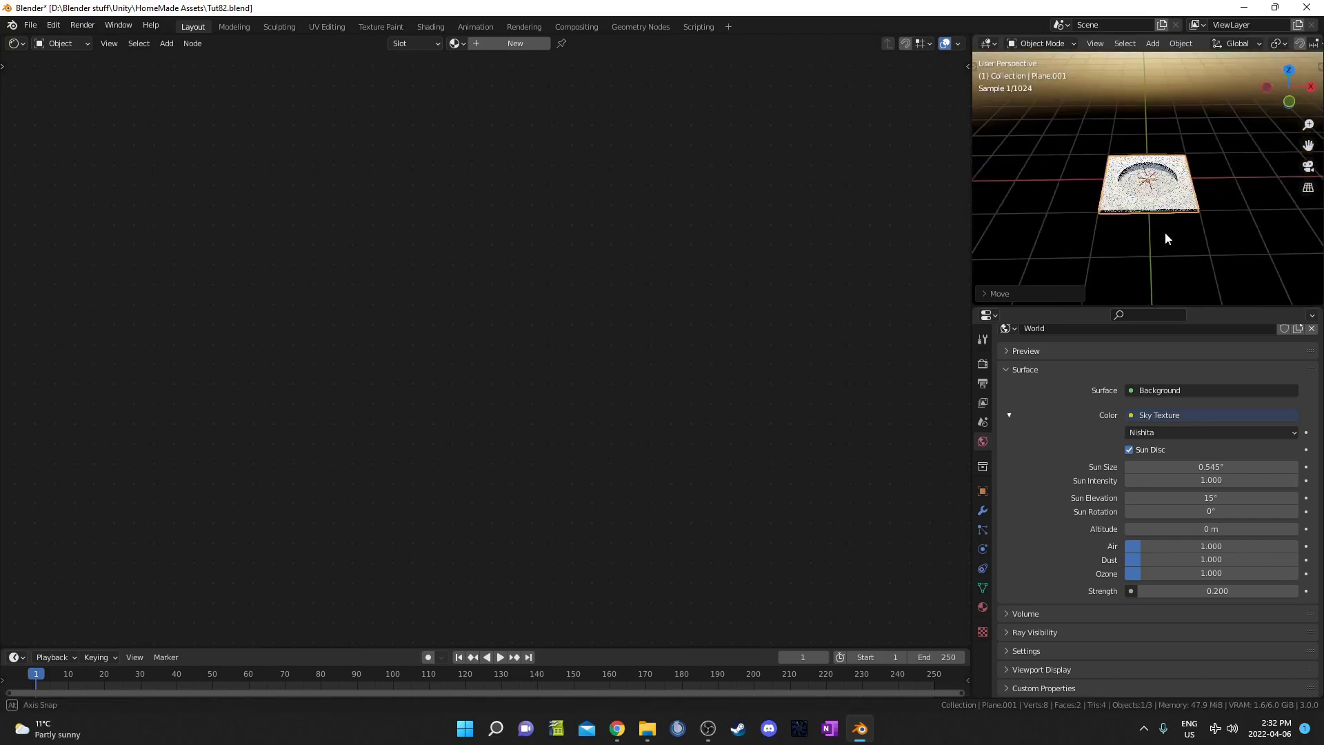
Set the Sky Texture's sun elevation to 75°.
scroll(1164, 227, up, 6)
middle_drag(1165, 159, 1166, 241)
key(KP_7)
middle_drag(1148, 192, 1152, 218)
scroll(1152, 218, up, 4)
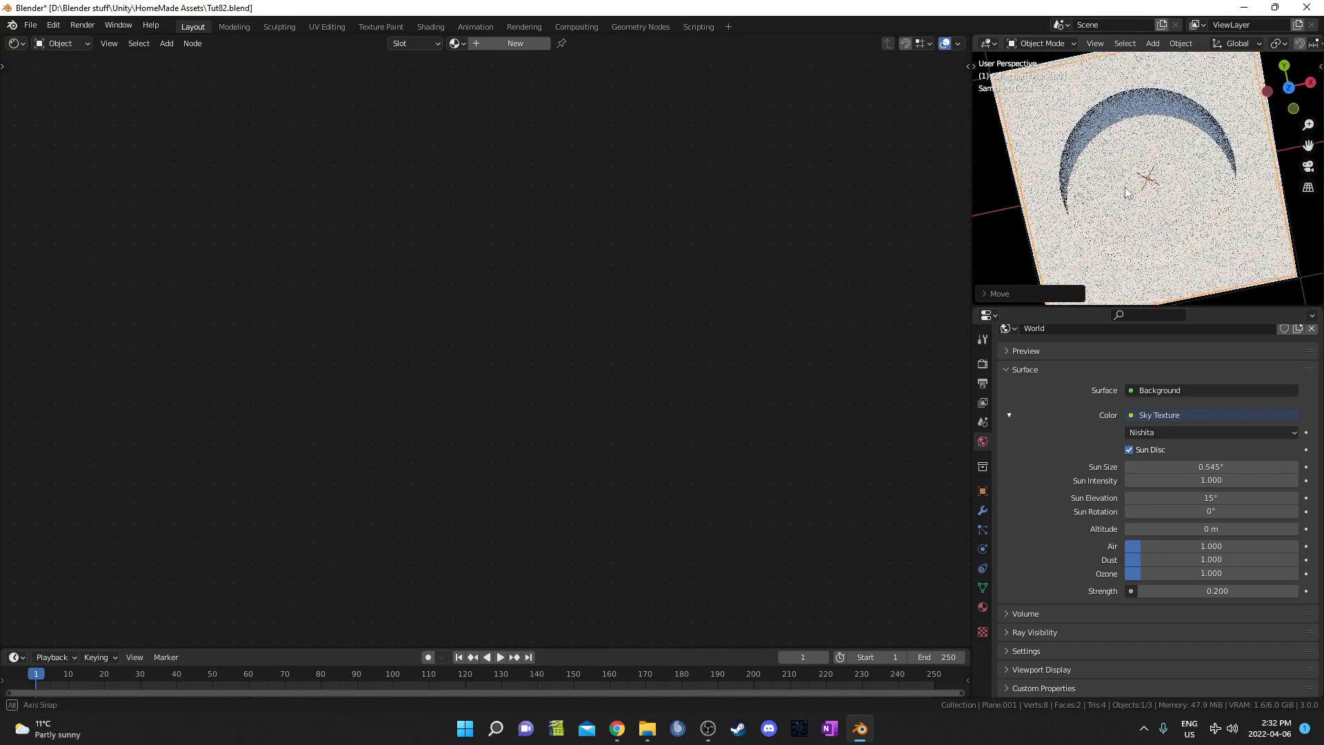
click(1199, 498)
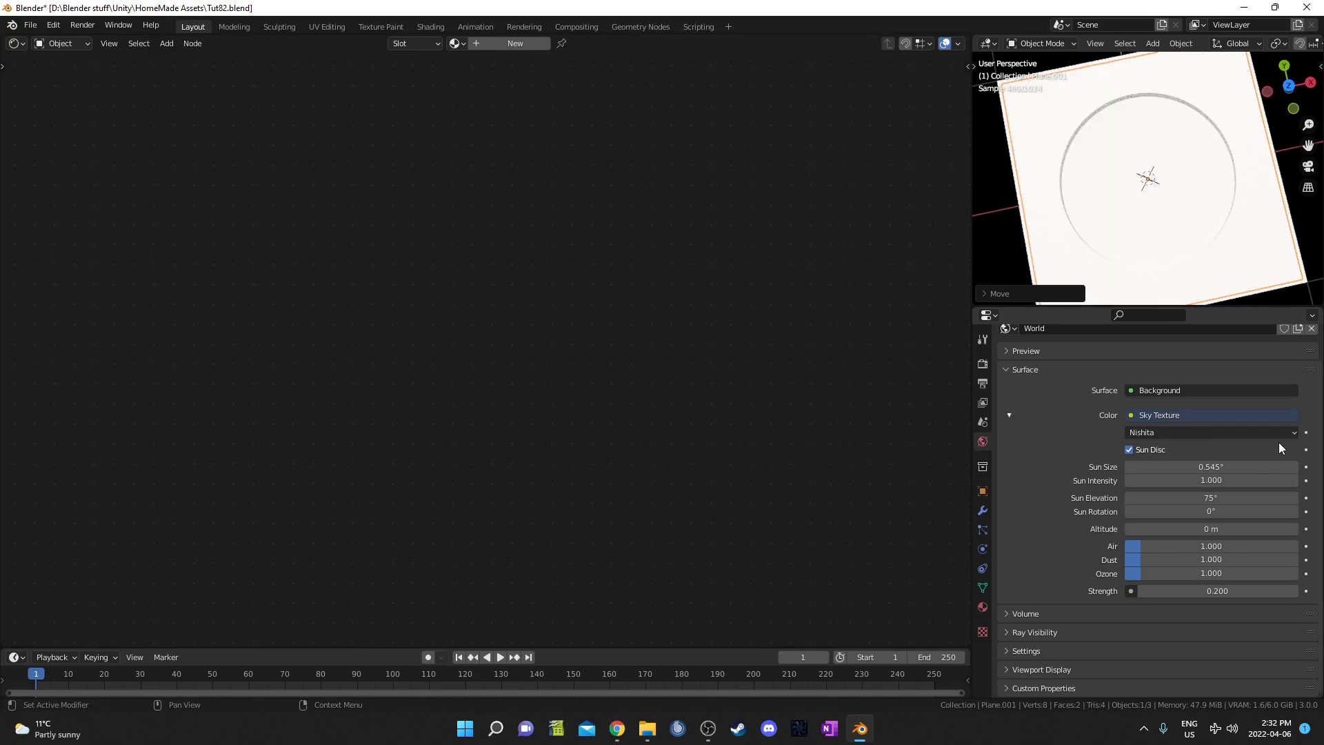
Set the world background strength to 0.05.
click(1217, 592)
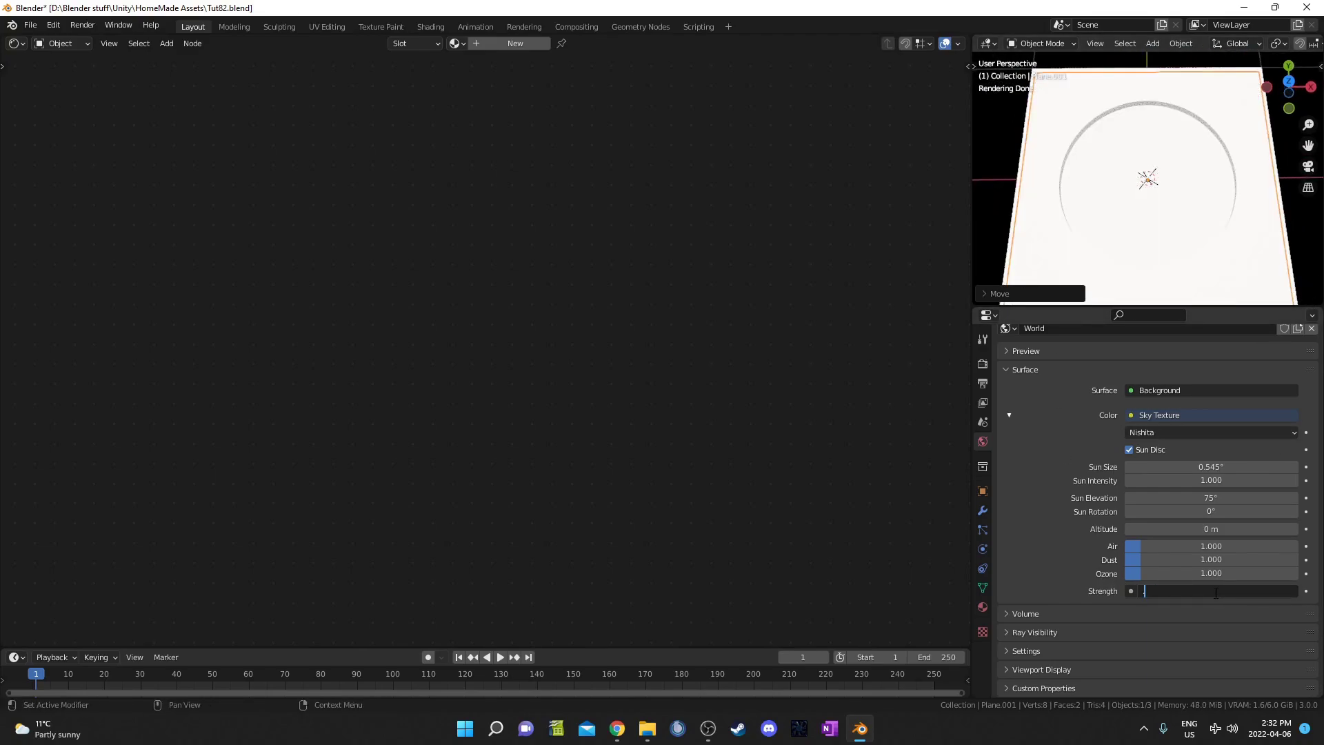
text(0.05)
key(Return)
scroll(1194, 225, down, 3)
middle_drag(1194, 226, 1165, 131)
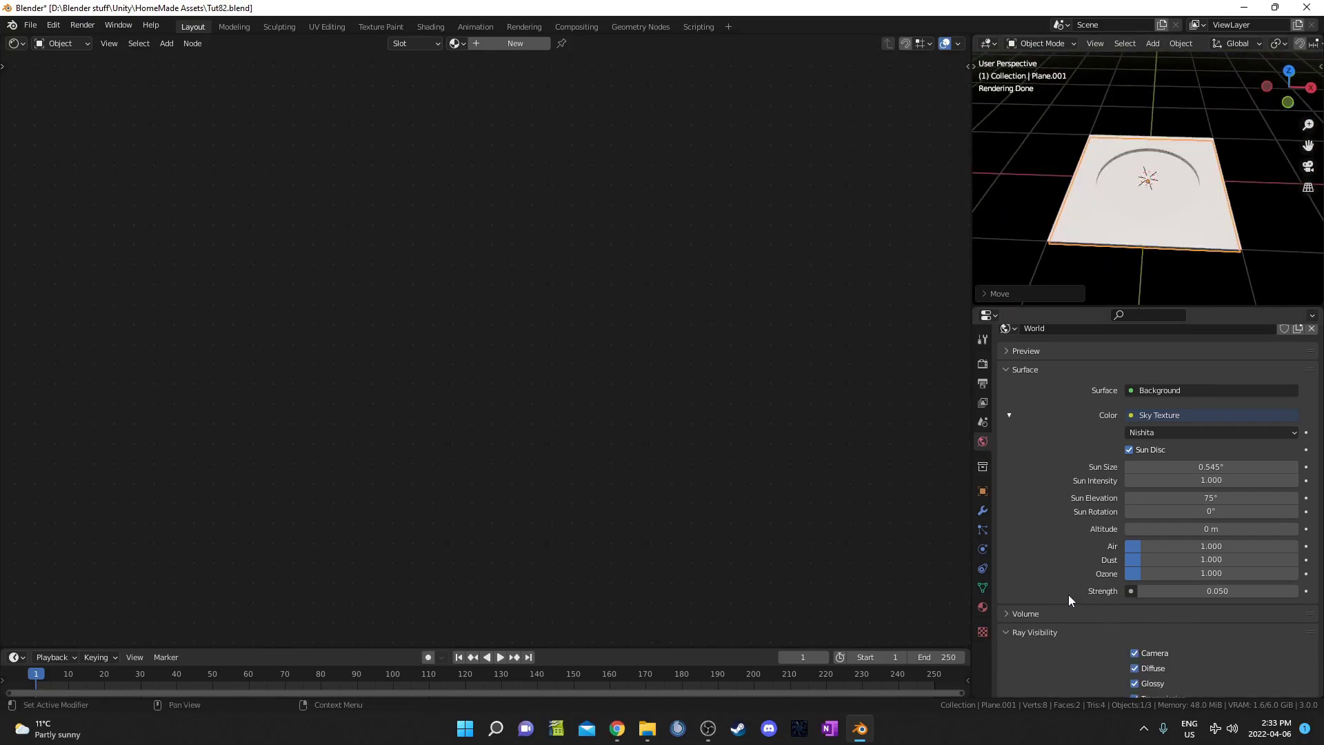
Turn off Camera in the world's ray visibility settings.
scroll(1081, 568, down, 3)
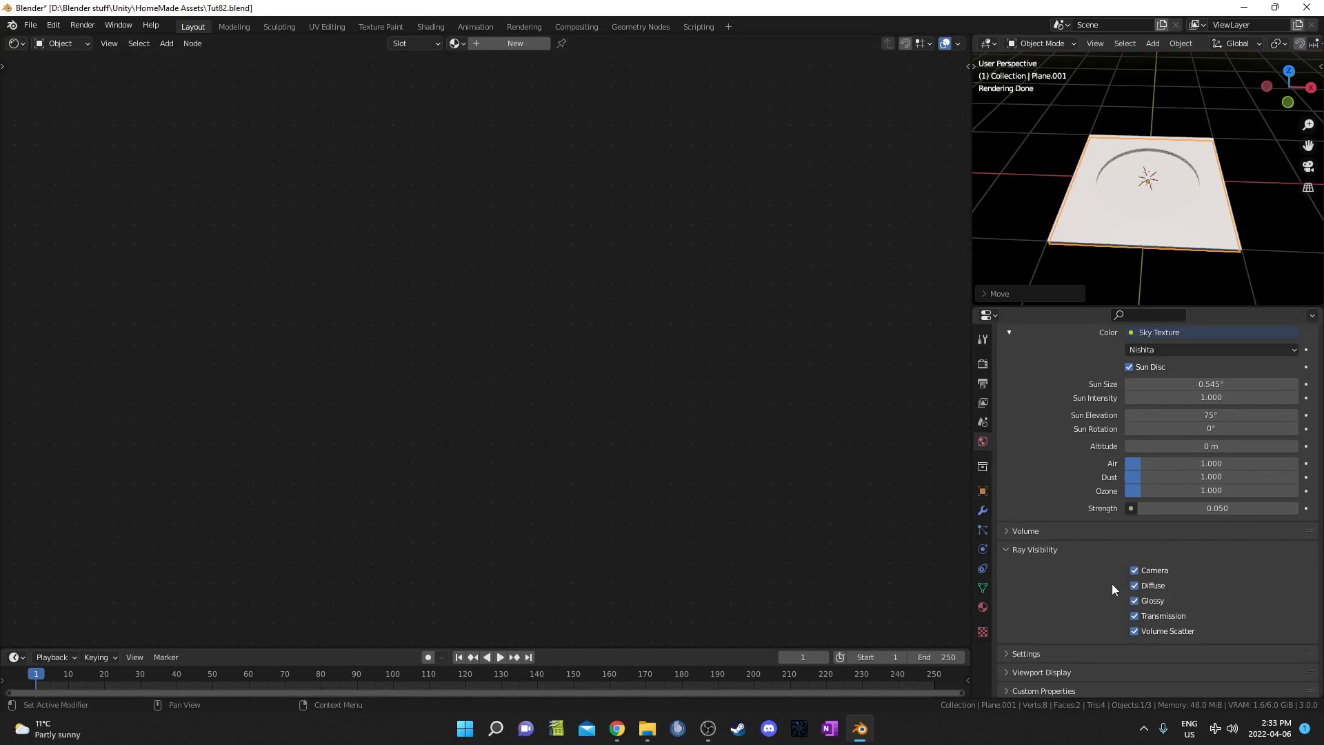
click(1134, 570)
middle_drag(1103, 189, 1111, 224)
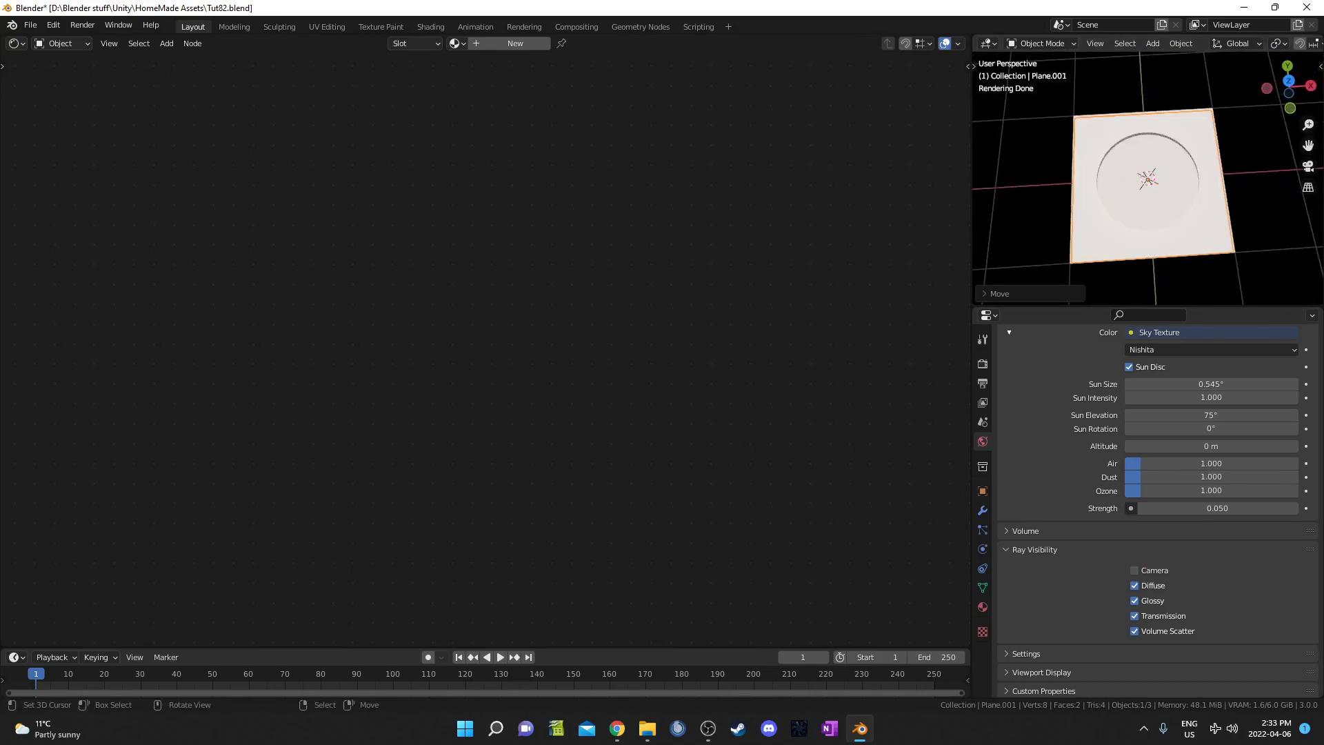
Create a new material for the lower plane and add a Texture Coordinate node well before its Principled BSDF node.
middle_drag(463, 330, 458, 332)
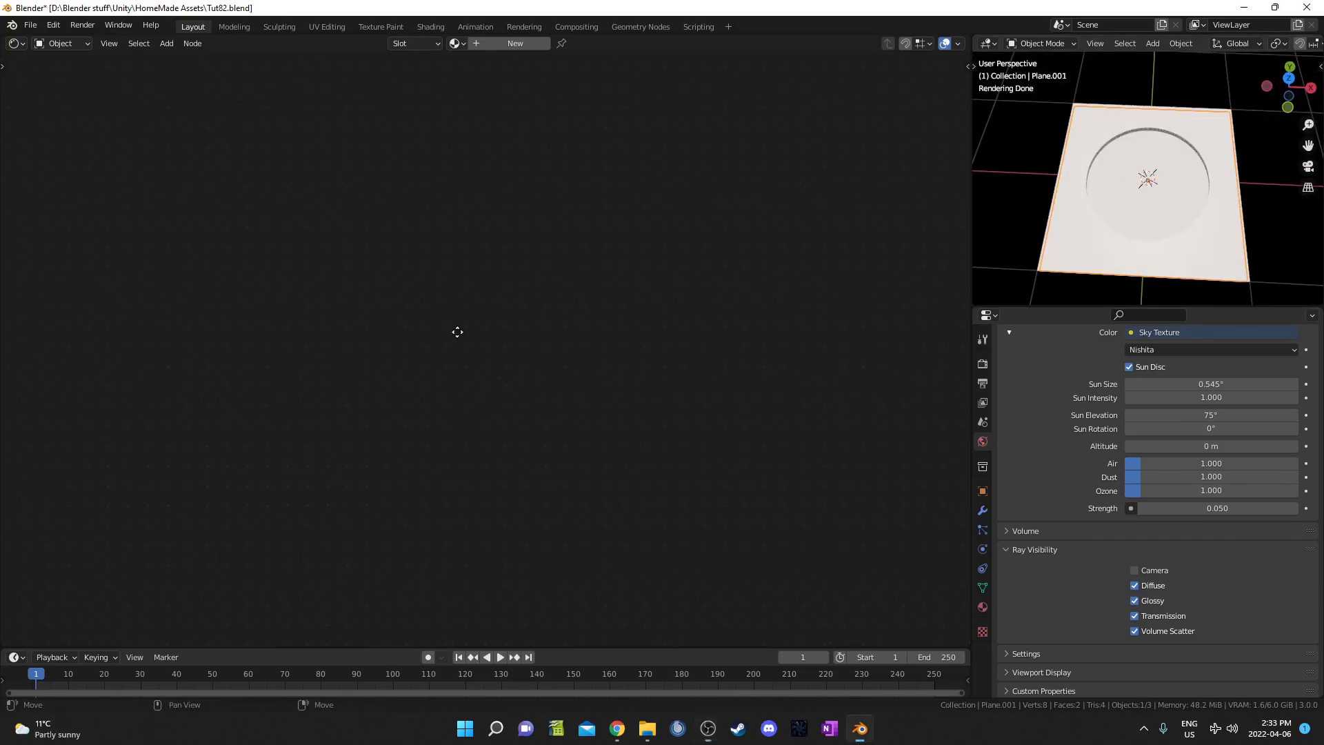
click(510, 45)
key(shift+a)
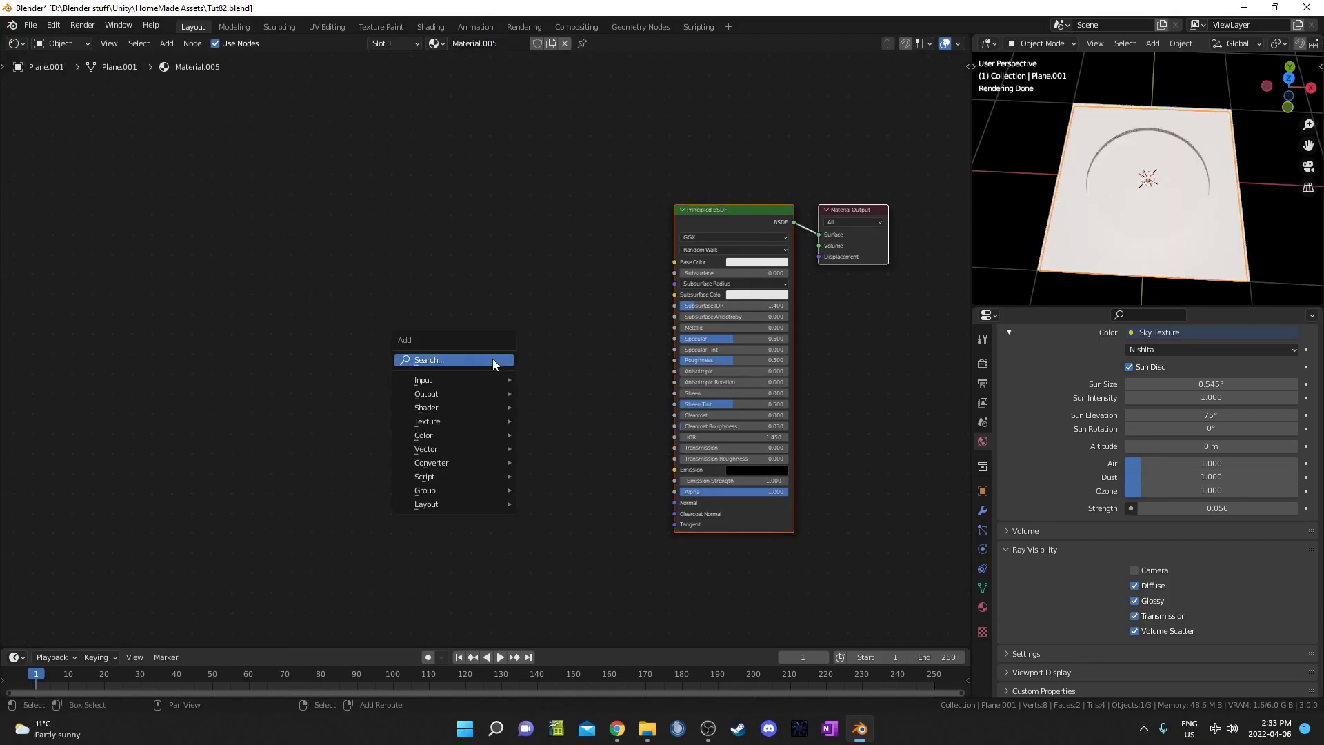
click(492, 358)
text(tex)
key(BackSpace)
key(BackSpace)
text(coor)
key(Return)
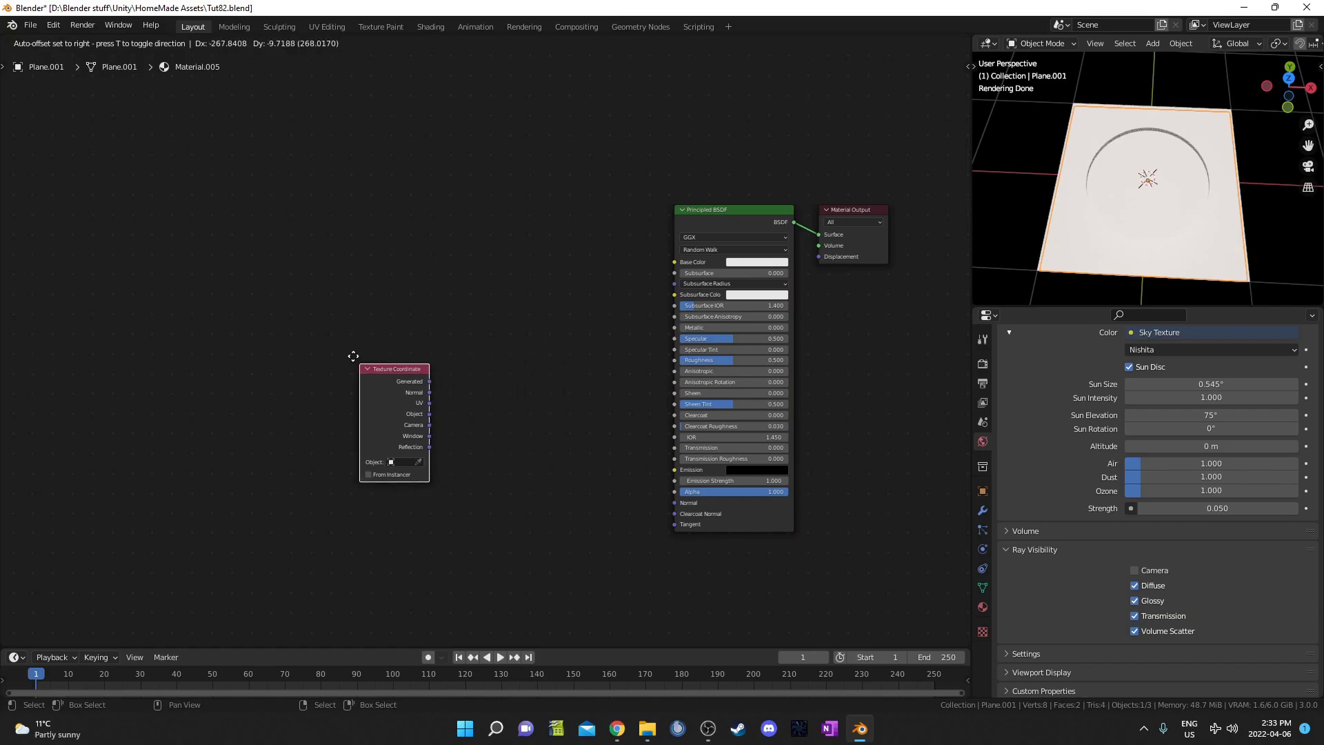
click(199, 281)
Preview the Texture Coordinate node's Object output on the lower plane.
scroll(290, 366, up, 3)
middle_drag(319, 417, 441, 370)
ctrl+shift+click(297, 239)
ctrl+shift+click(296, 240)
ctrl+shift+click(296, 240)
ctrl+shift+click(297, 240)
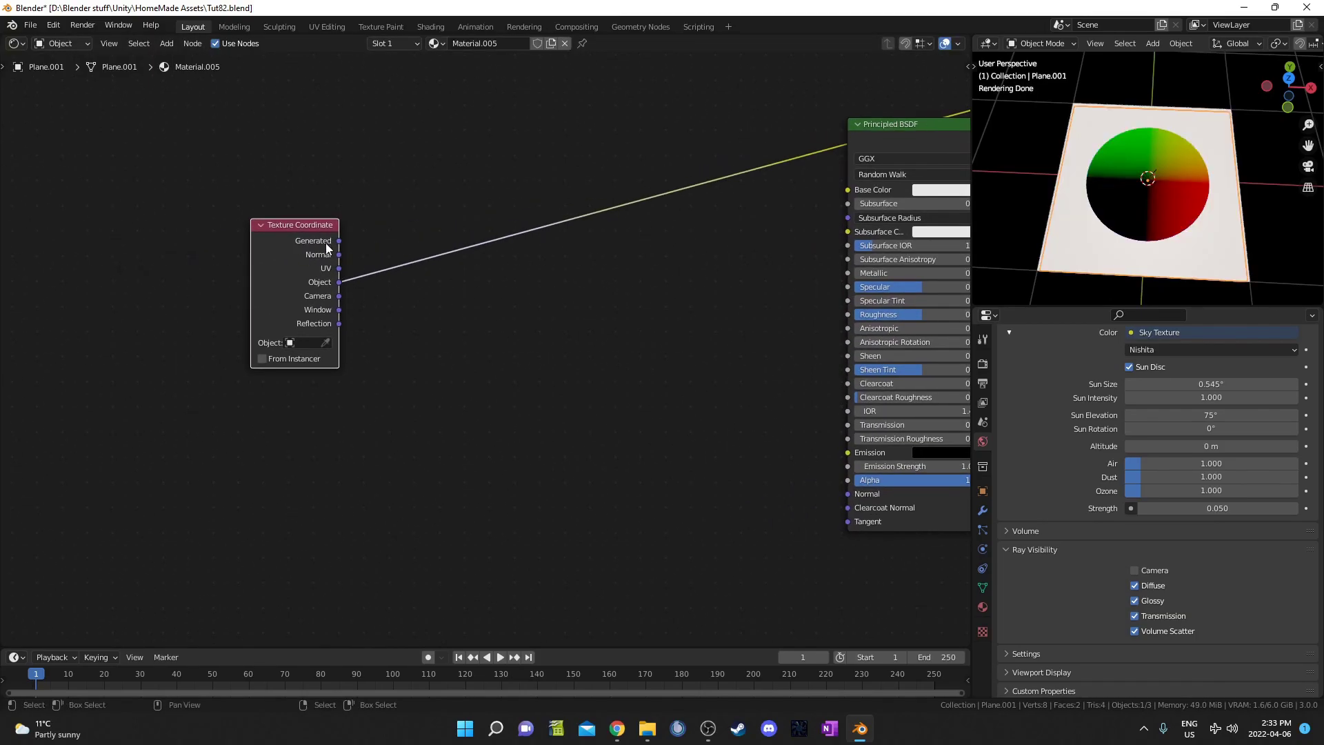
middle_drag(518, 329, 466, 328)
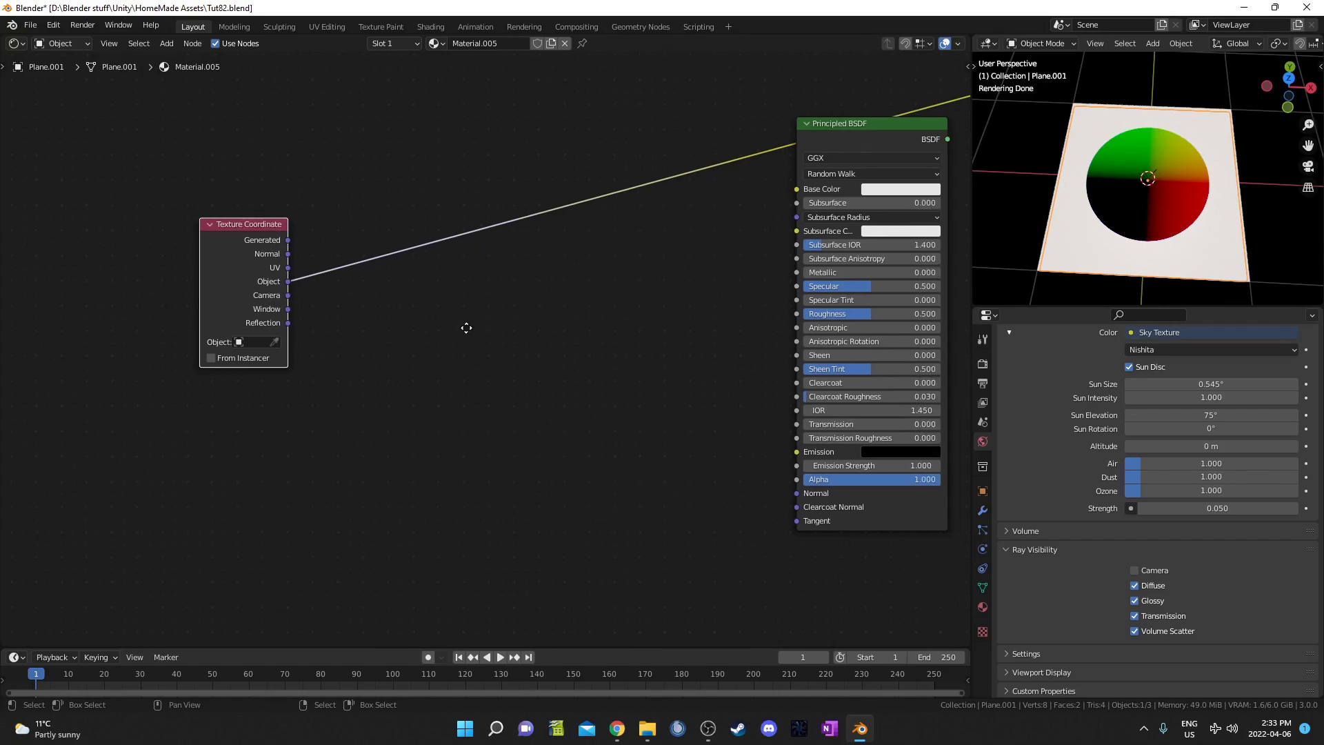
Add a Separate XYZ node after the Texture Coordinate's Object output and preview its Y output on the lower plane.
key(shift+a)
click(425, 304)
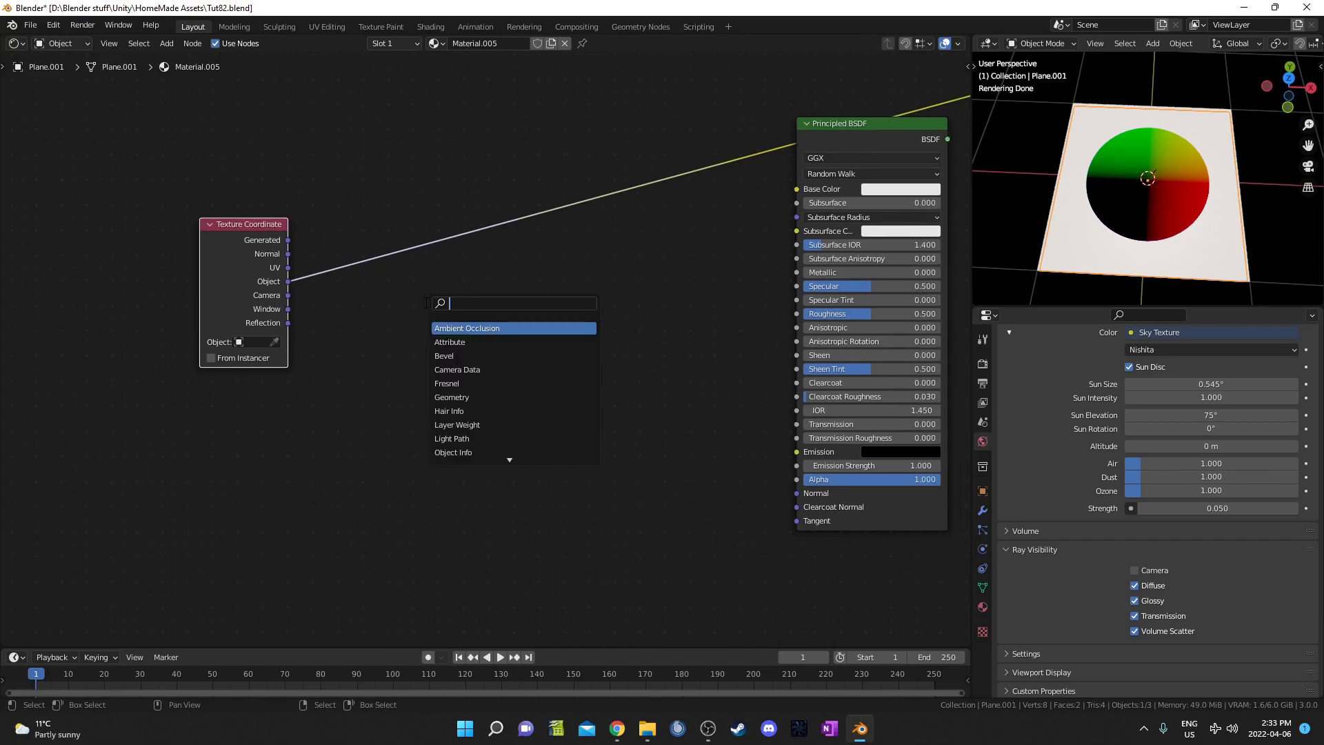
text(sep)
key(Down)
key(Down)
key(Return)
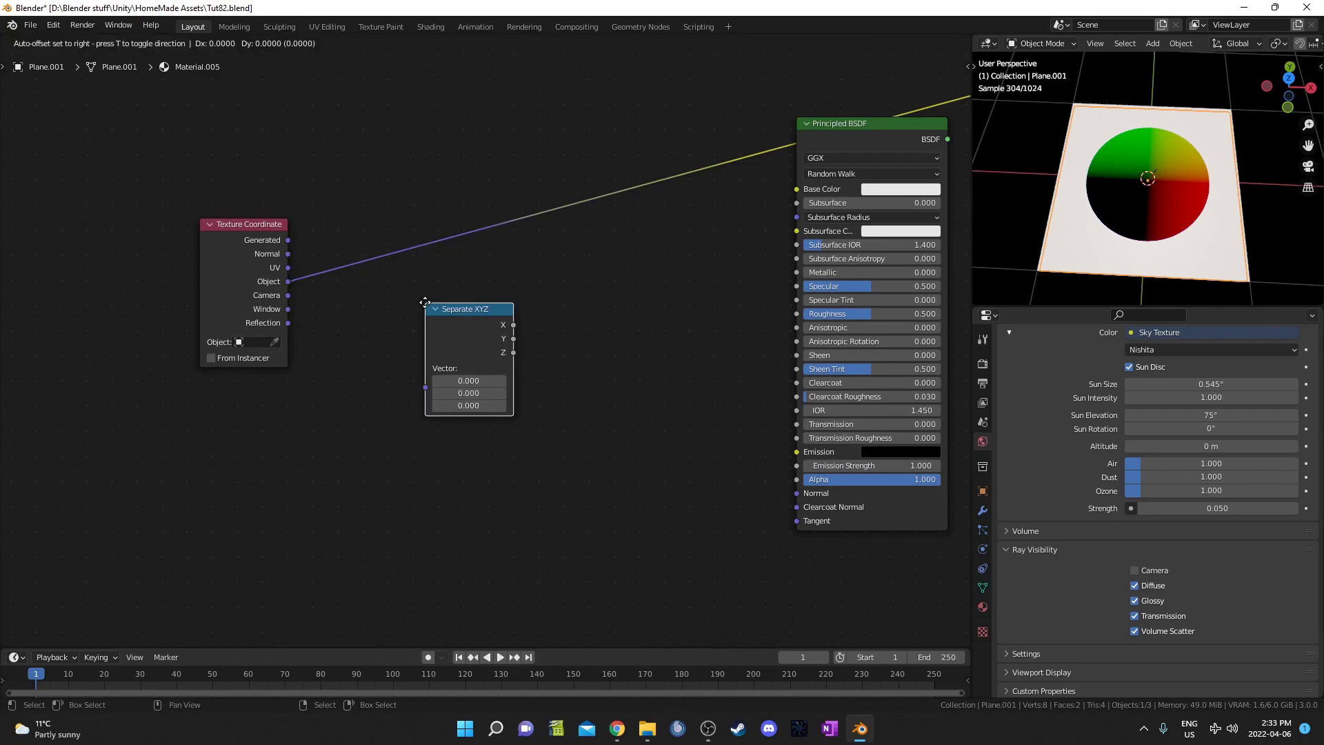
click(379, 204)
ctrl+shift+click(395, 217)
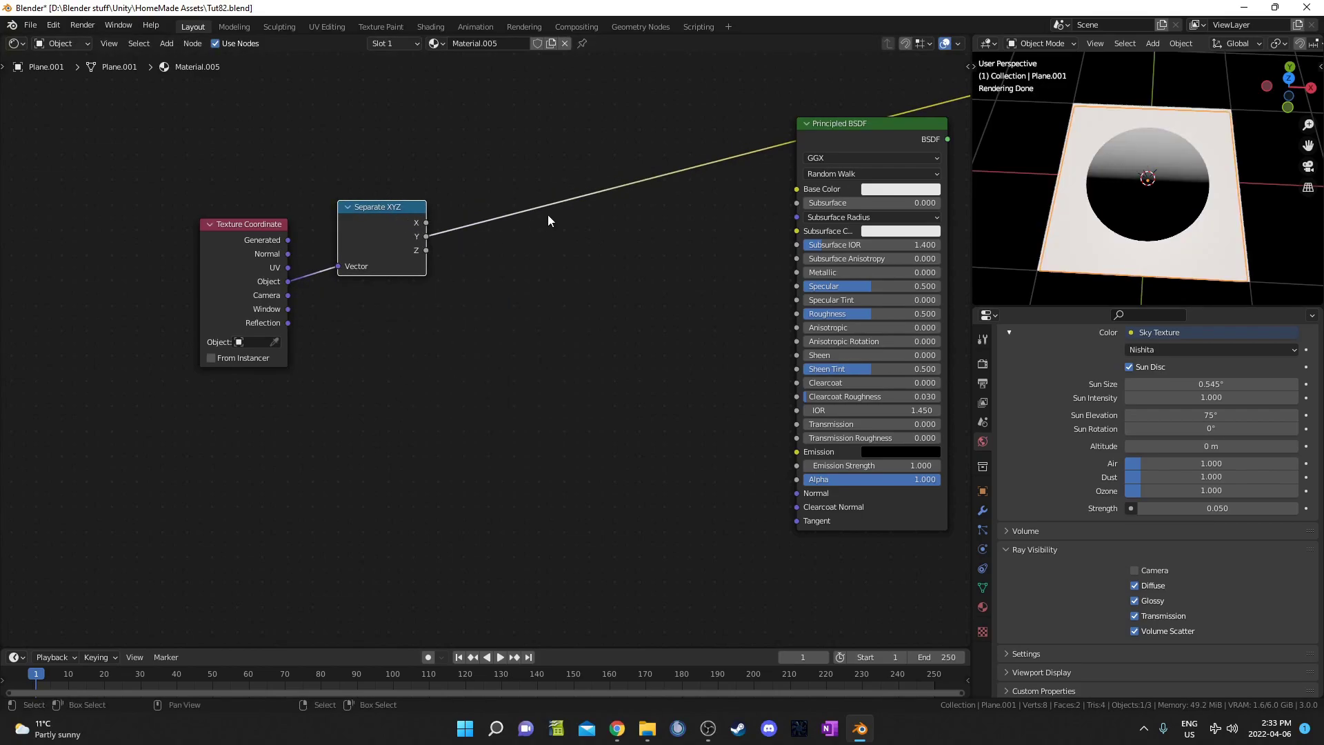
Insert a ColorRamp after the Separate XYZ Y output, with Constant interpolation and the white stop moved to about 0.355.
middle_drag(487, 264, 473, 308)
key(shift+a)
click(527, 309)
text(colorramp)
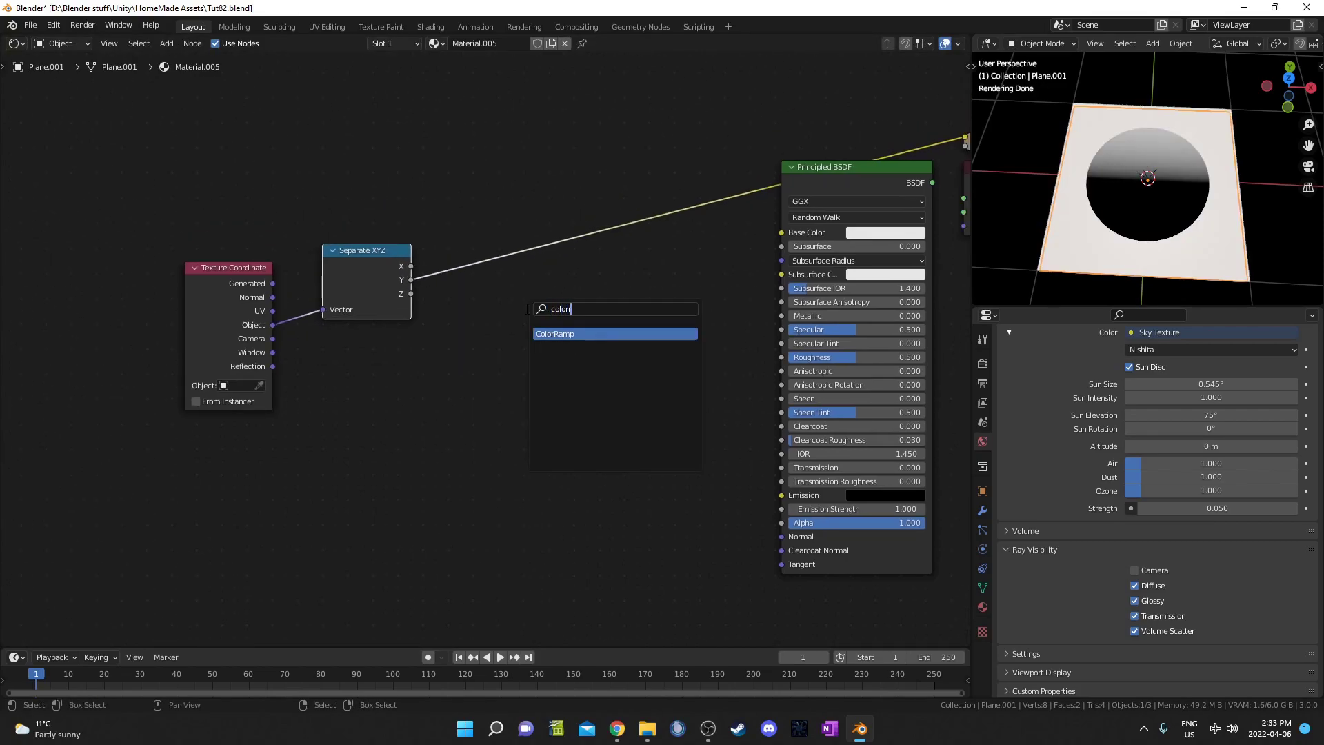
key(Return)
click(539, 276)
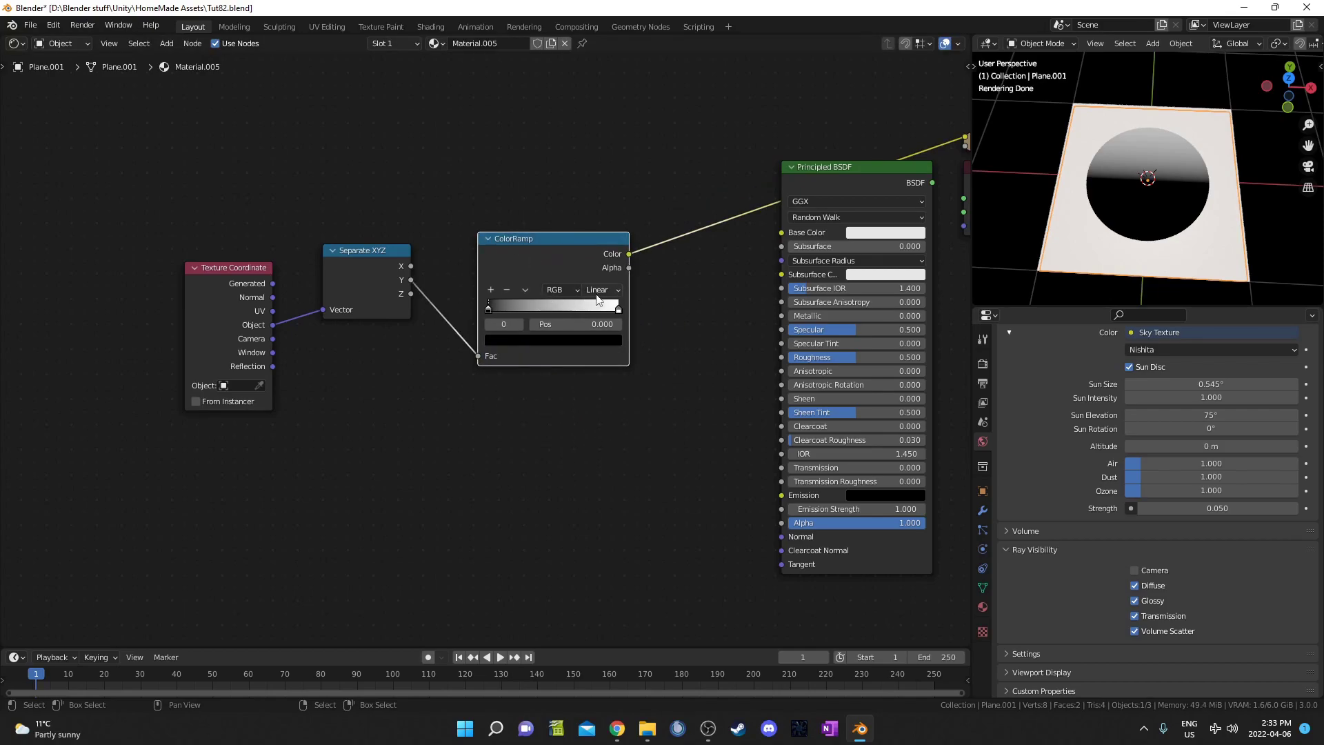
click(613, 360)
drag(619, 308, 535, 307)
Make room before the ColorRamp and insert a Map Range node between it and the Separate XYZ's Y output.
middle_drag(366, 315, 448, 347)
drag(313, 309, 290, 291)
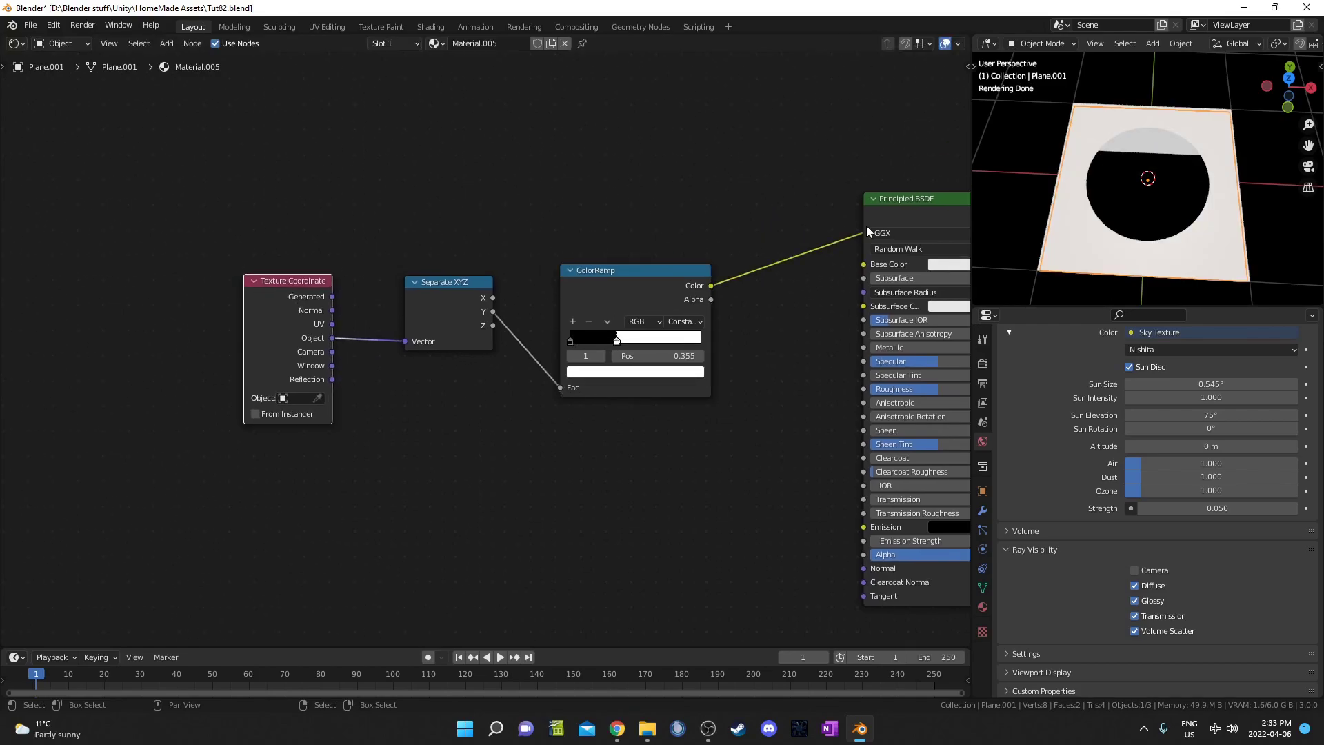
scroll(1156, 194, down, 3)
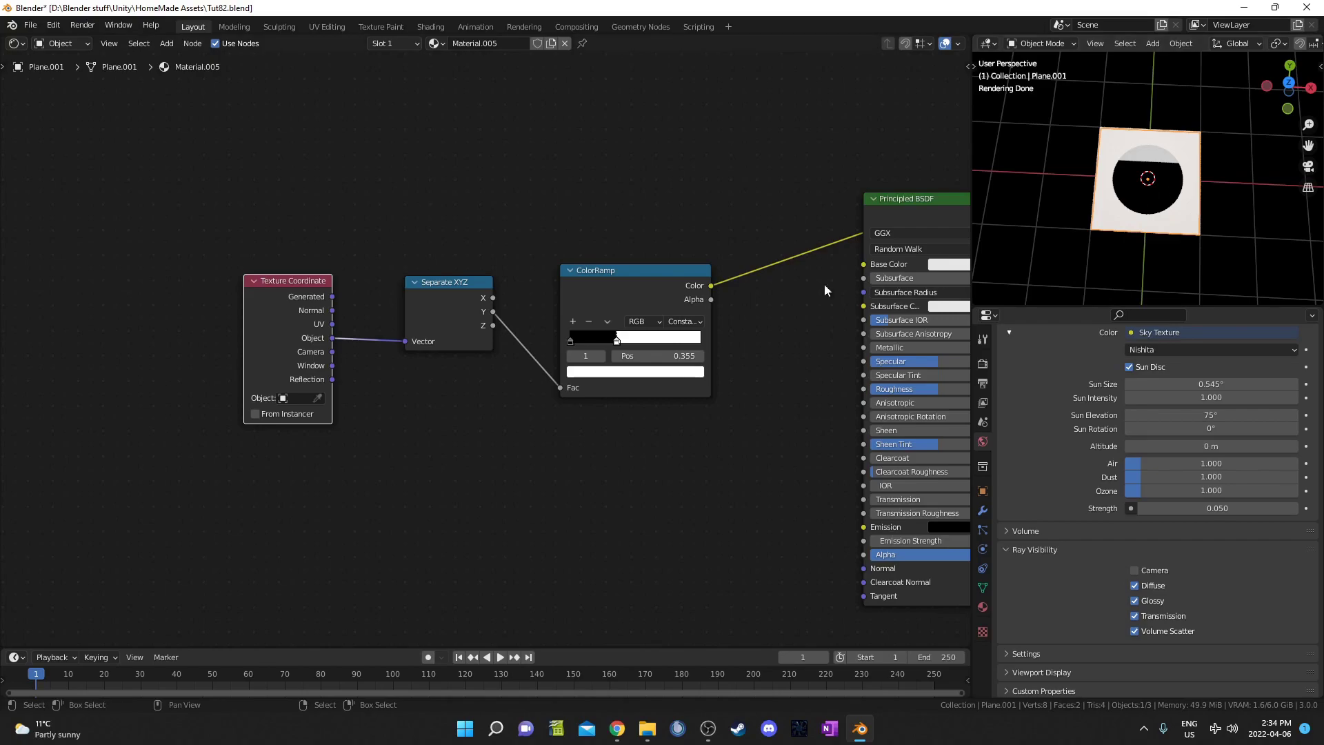
middle_drag(615, 293, 516, 226)
drag(511, 226, 651, 224)
key(shift+a)
click(545, 258)
text(map)
key(Down)
key(Down)
key(Return)
click(448, 188)
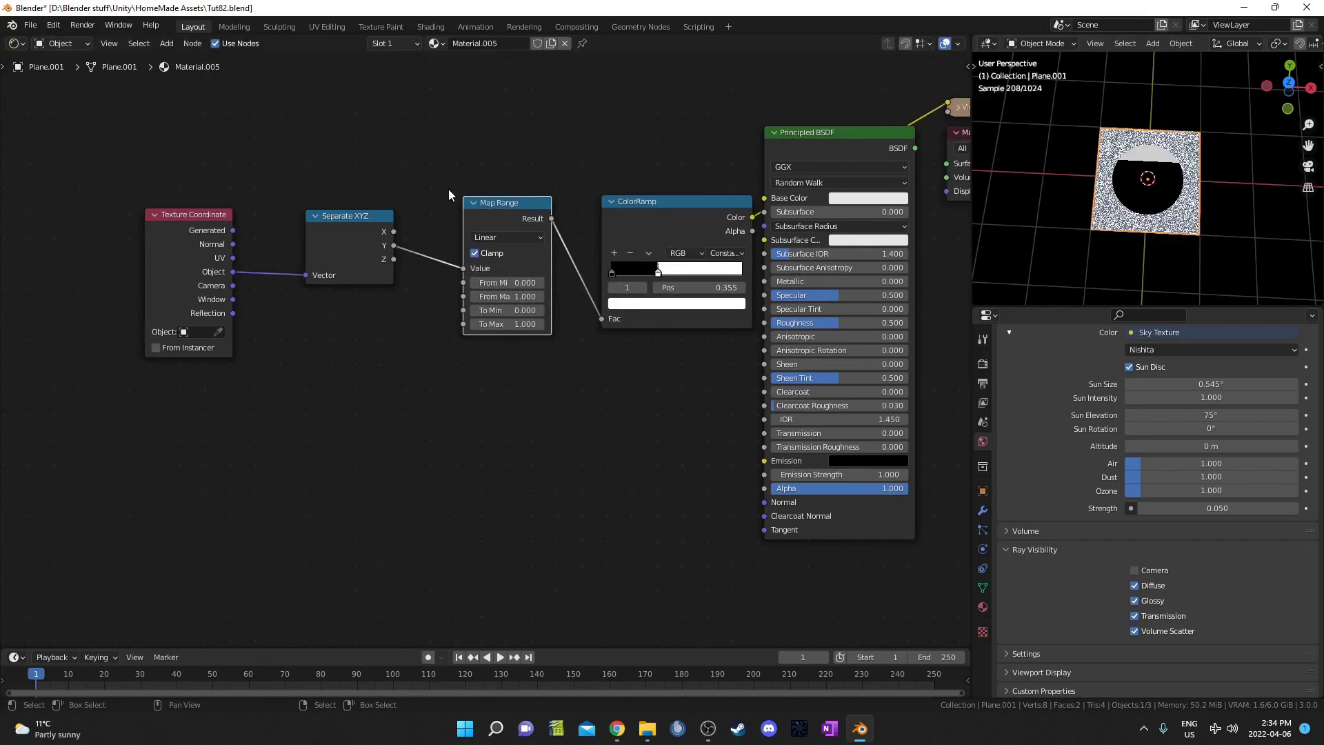
Set the Map Range node's From Min to -1.
scroll(449, 189, up, 1)
mouse_move(511, 271)
mouse_down()
mouse_move(442, 271)
mouse_move(516, 271)
mouse_up()
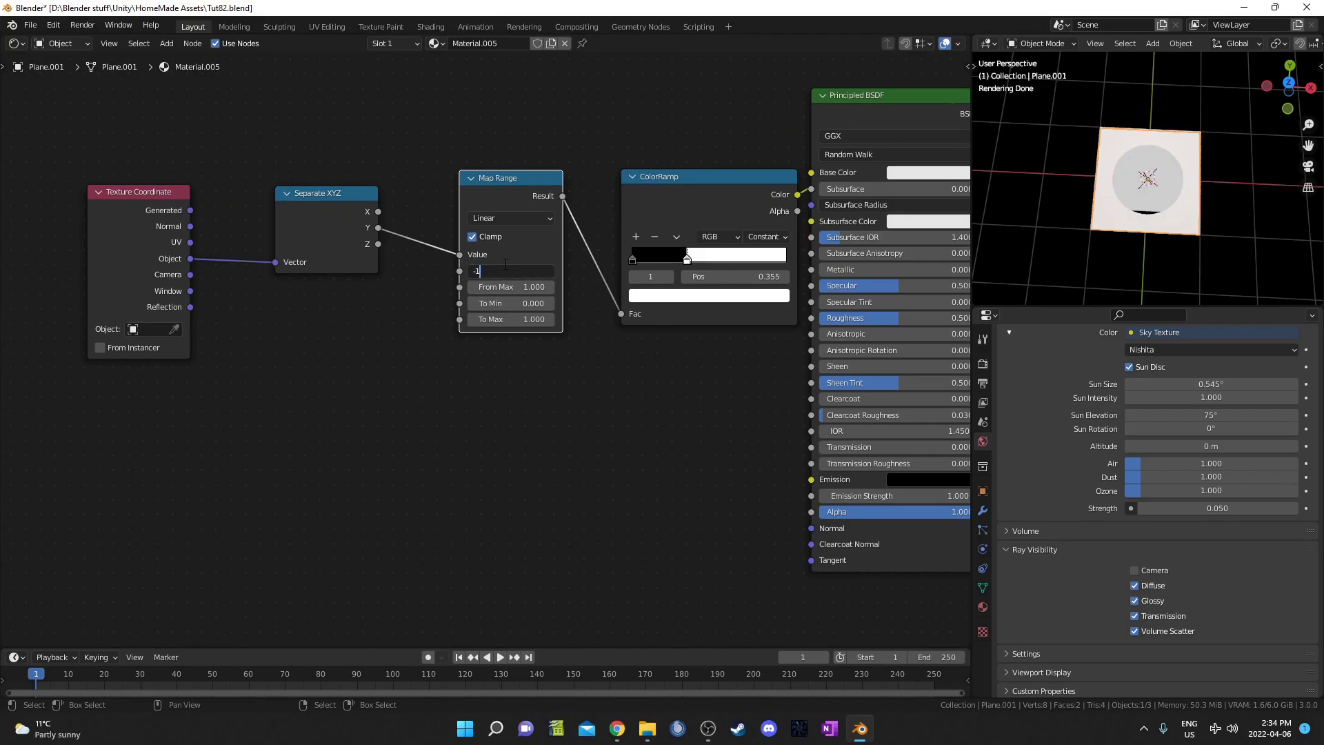
key(Return)
Set the position of the ColorRamp's white stop to 0.4.
drag(687, 263, 736, 257)
scroll(737, 258, up, 2)
middle_drag(772, 260, 664, 265)
drag(630, 266, 596, 265)
click(618, 285)
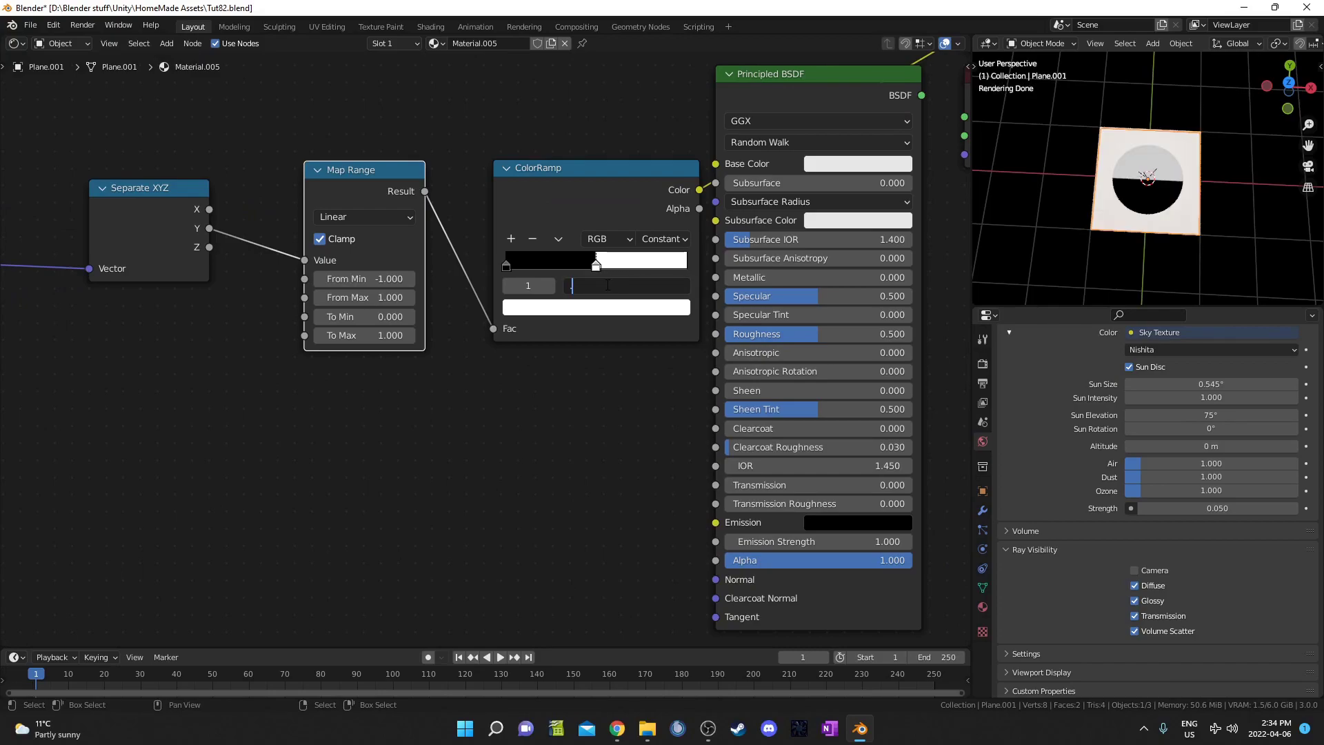
key(Return)
Move the Texture Coordinate node farther back and insert a Noise Texture between its Object output and the Separate XYZ node.
middle_drag(315, 390, 291, 427)
scroll(1144, 224, up, 3)
mouse_move(1147, 228)
middle_down()
mouse_move(1136, 217)
mouse_move(1158, 240)
middle_up()
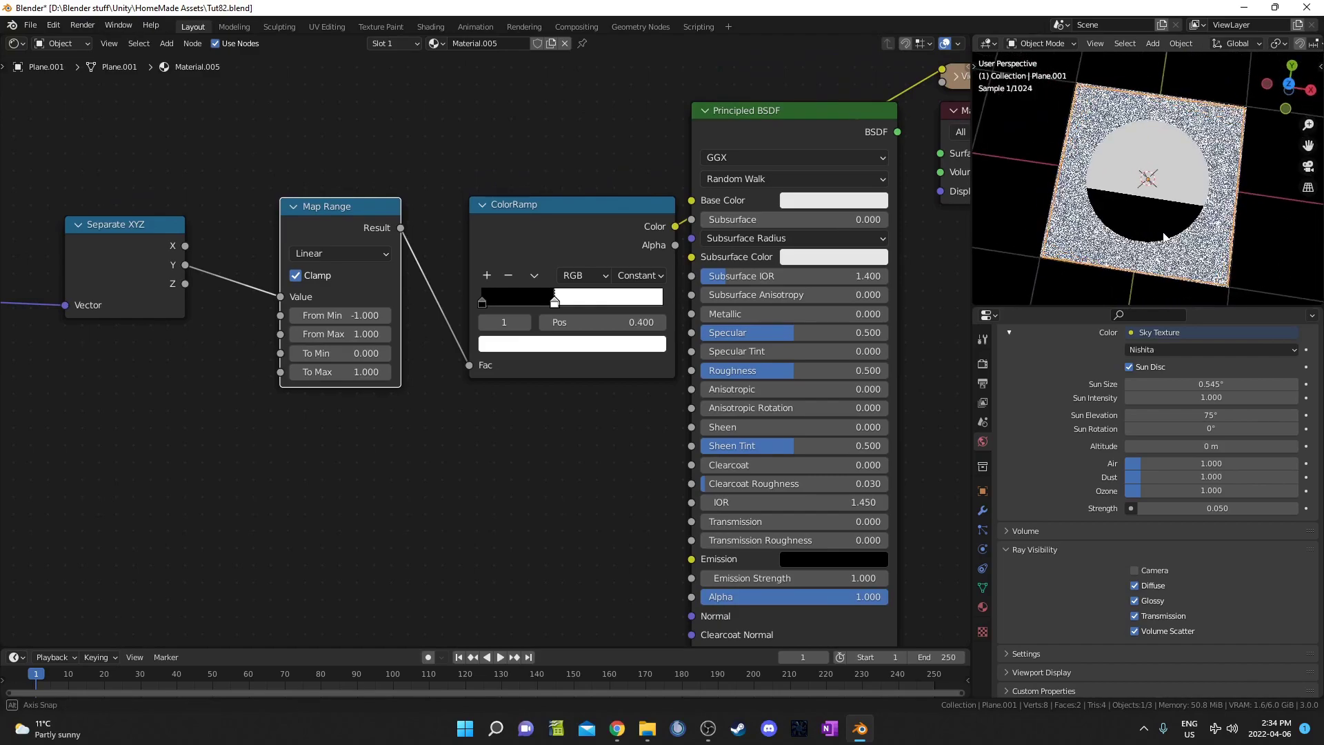
middle_drag(281, 298, 553, 297)
scroll(413, 359, down, 2)
middle_drag(359, 392, 538, 396)
drag(358, 313, 73, 307)
middle_drag(377, 323, 545, 363)
key(shift+a)
text(nosie)
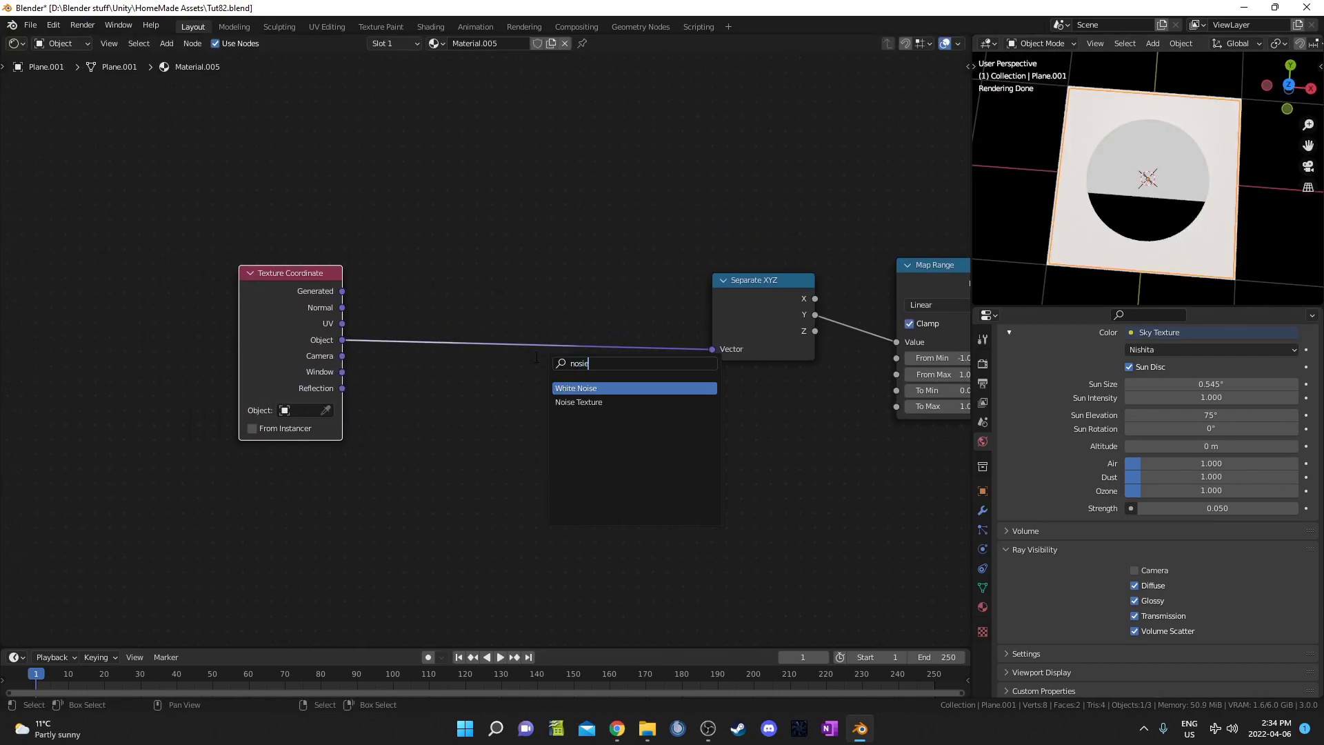
key(Return)
click(555, 424)
Insert a Mix node between the Noise Texture and Separate XYZ, and connect the Texture Coordinate's Object output to its Color2.
key(shift+a)
text(mix)
key(Return)
click(531, 288)
drag(451, 299, 482, 201)
drag(342, 340, 574, 405)
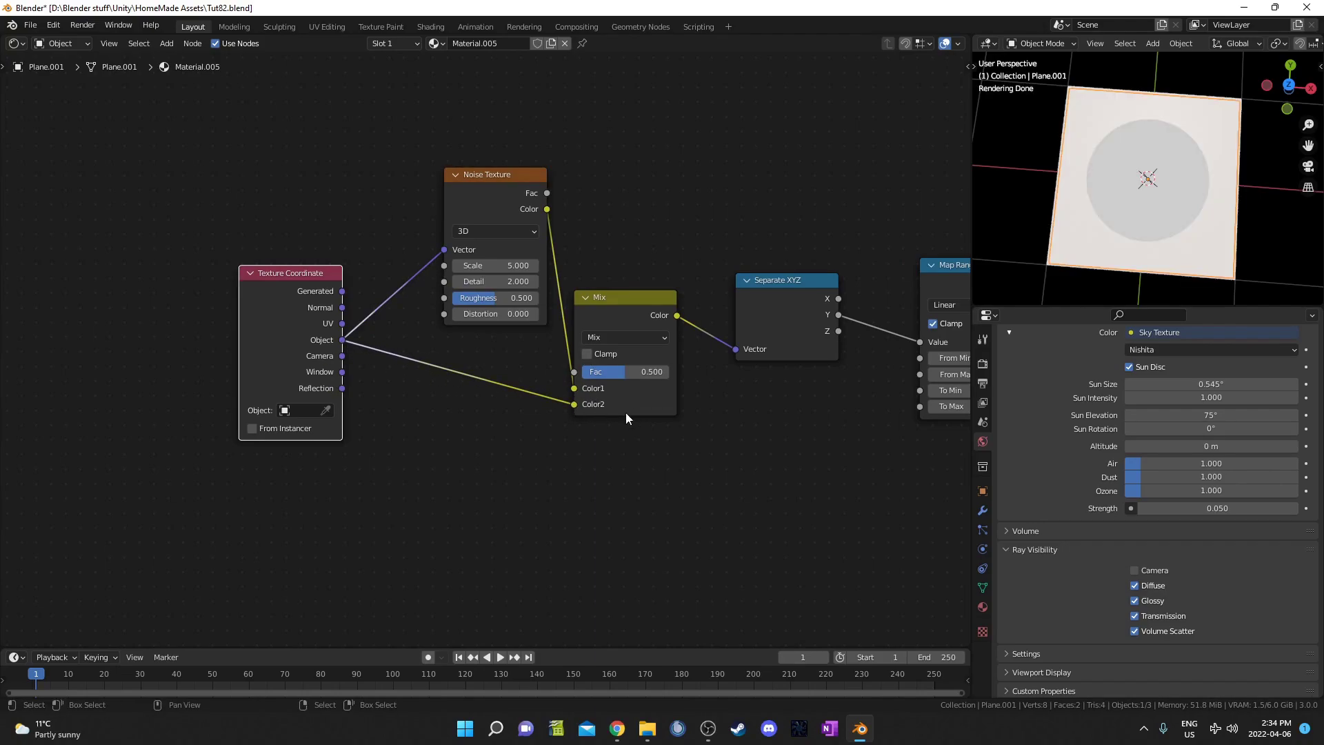
scroll(530, 345, up, 3)
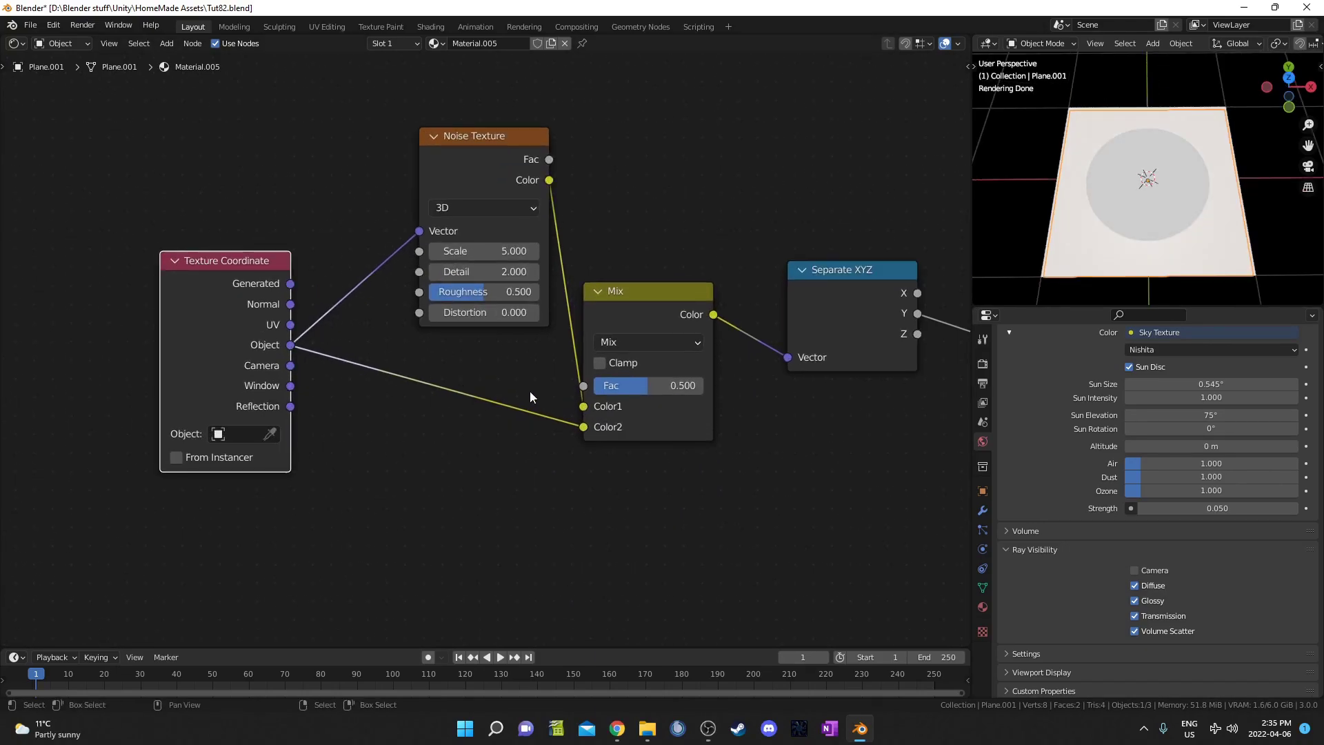
middle_drag(635, 391, 525, 382)
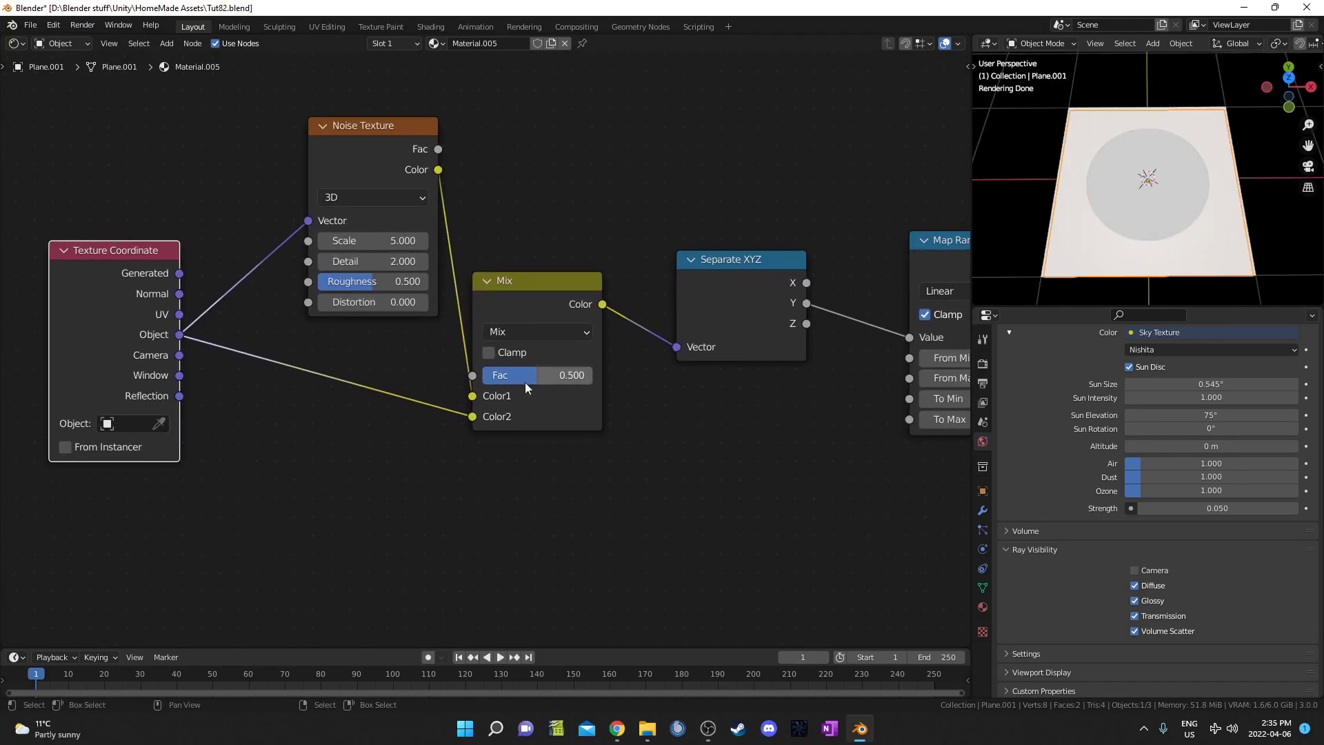
drag(335, 140, 308, 141)
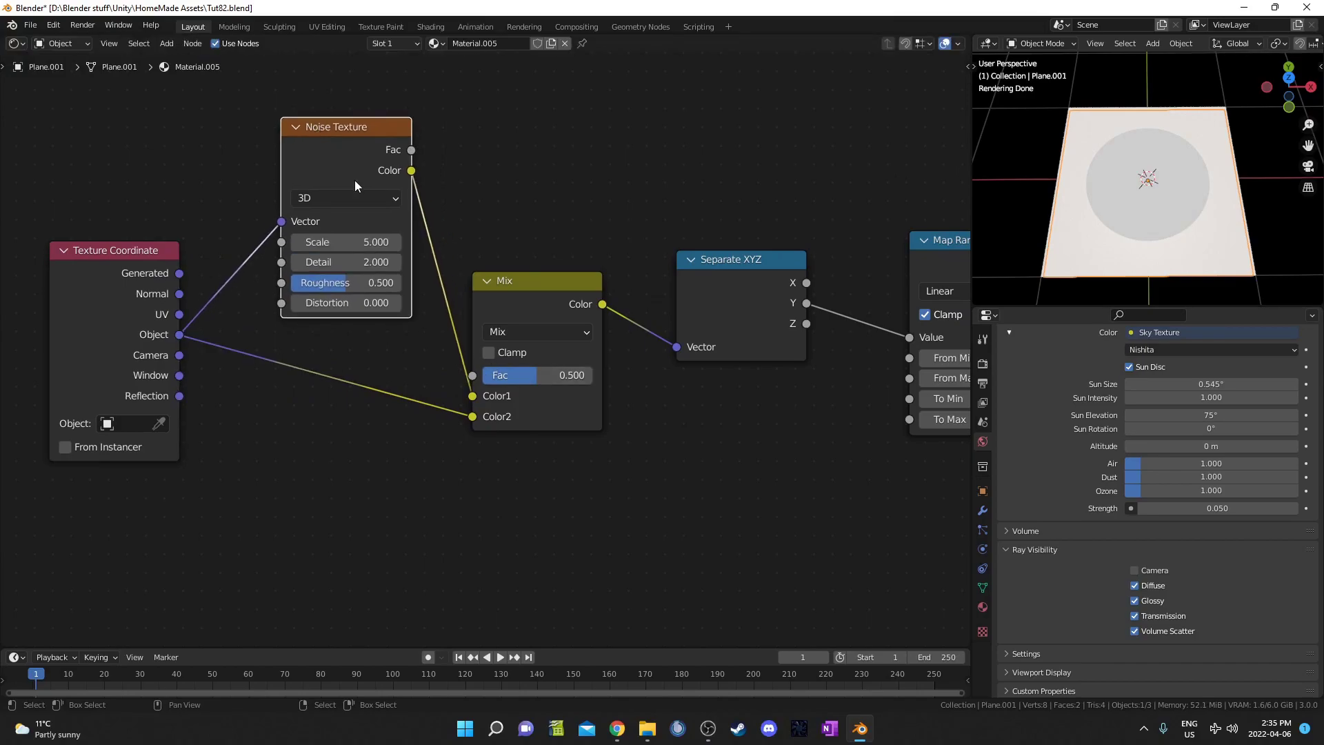
Set the Mix node's factor to 0.8.
drag(536, 374, 593, 374)
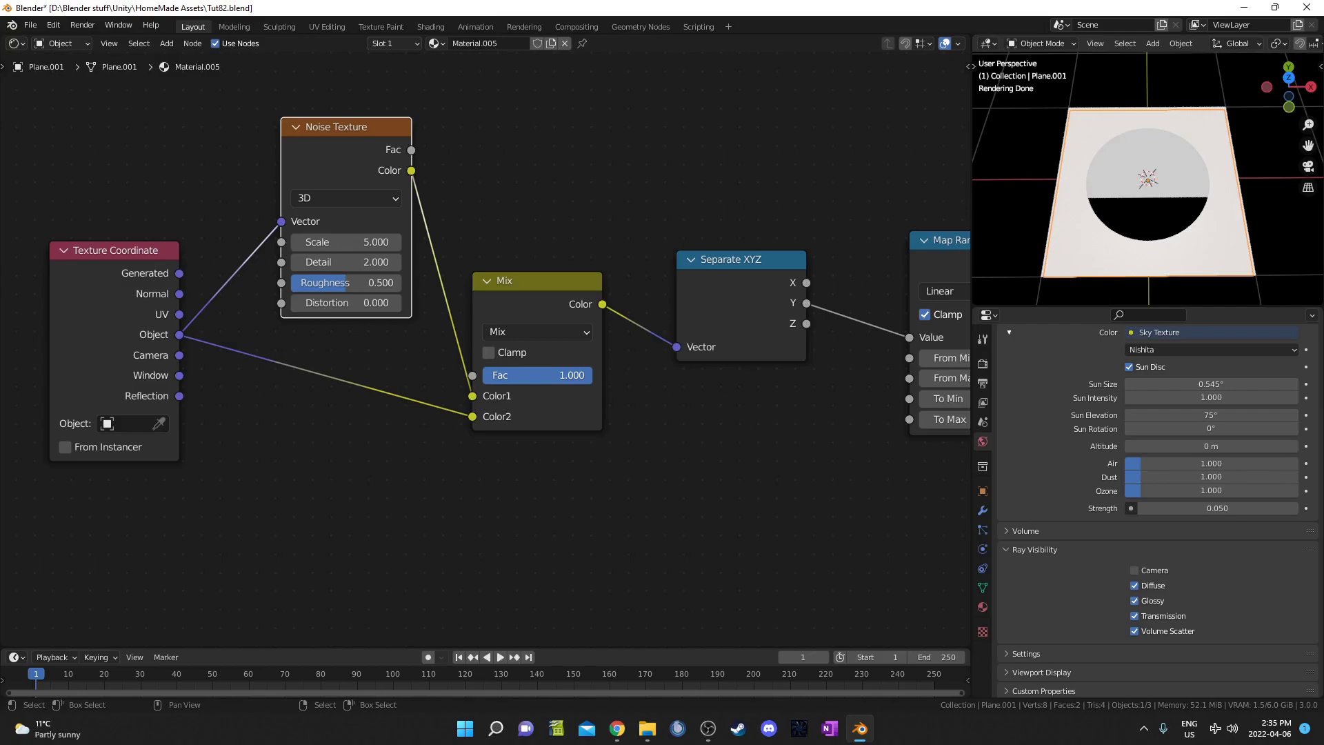
drag(592, 374, 561, 374)
scroll(1160, 163, up, 6)
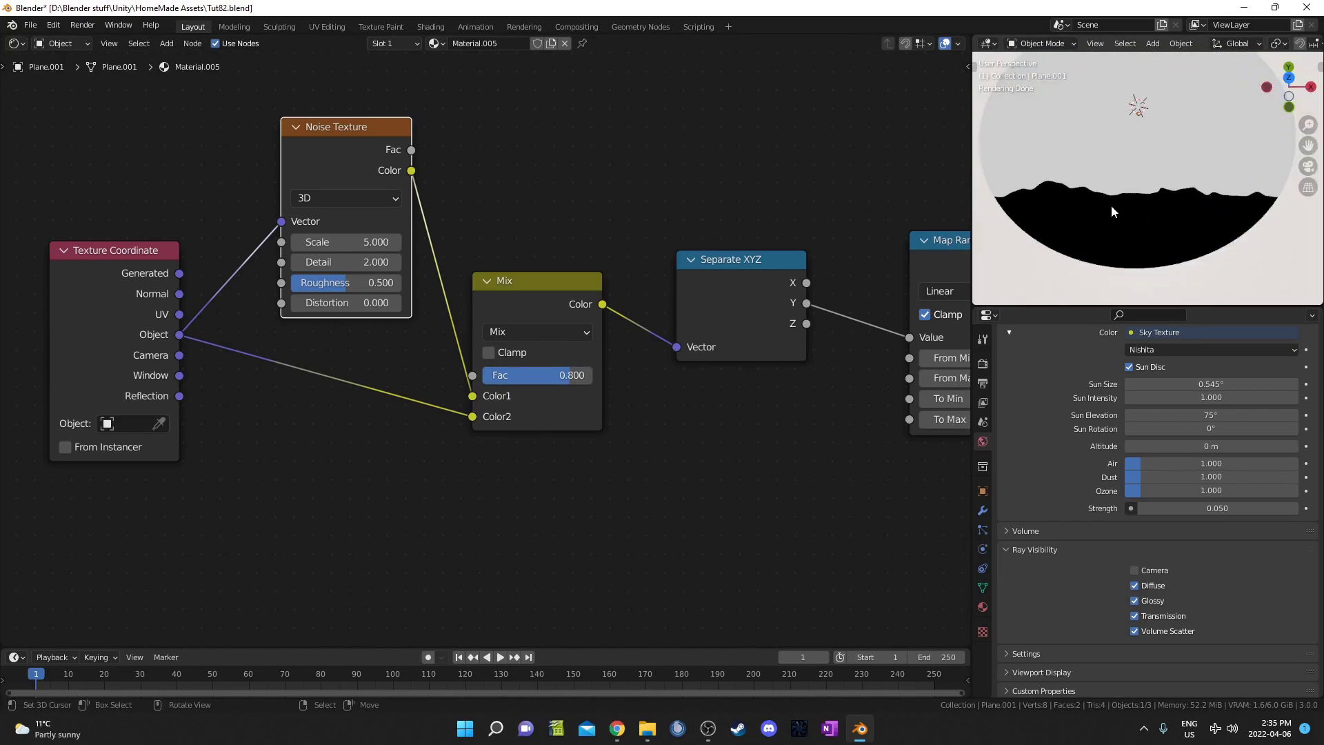
Set the Noise Texture's scale to 2.
click(341, 247)
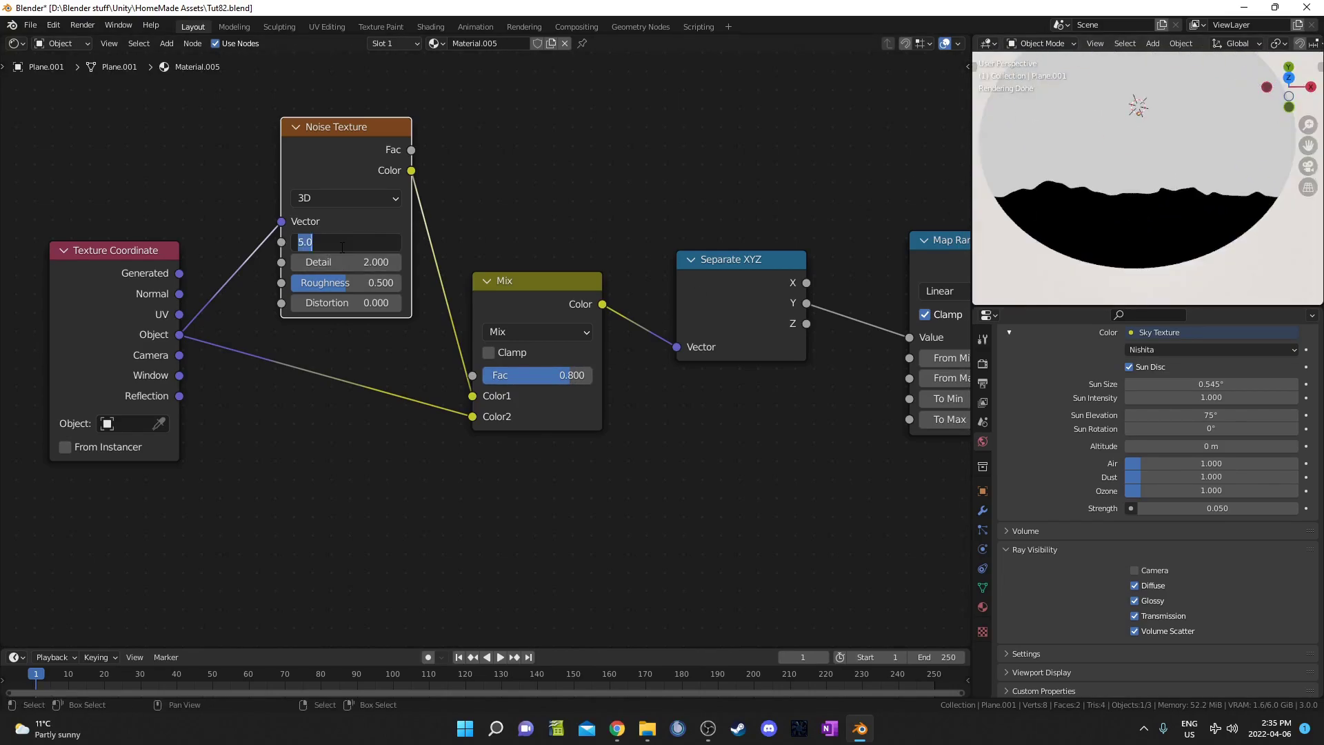
text(2)
key(Return)
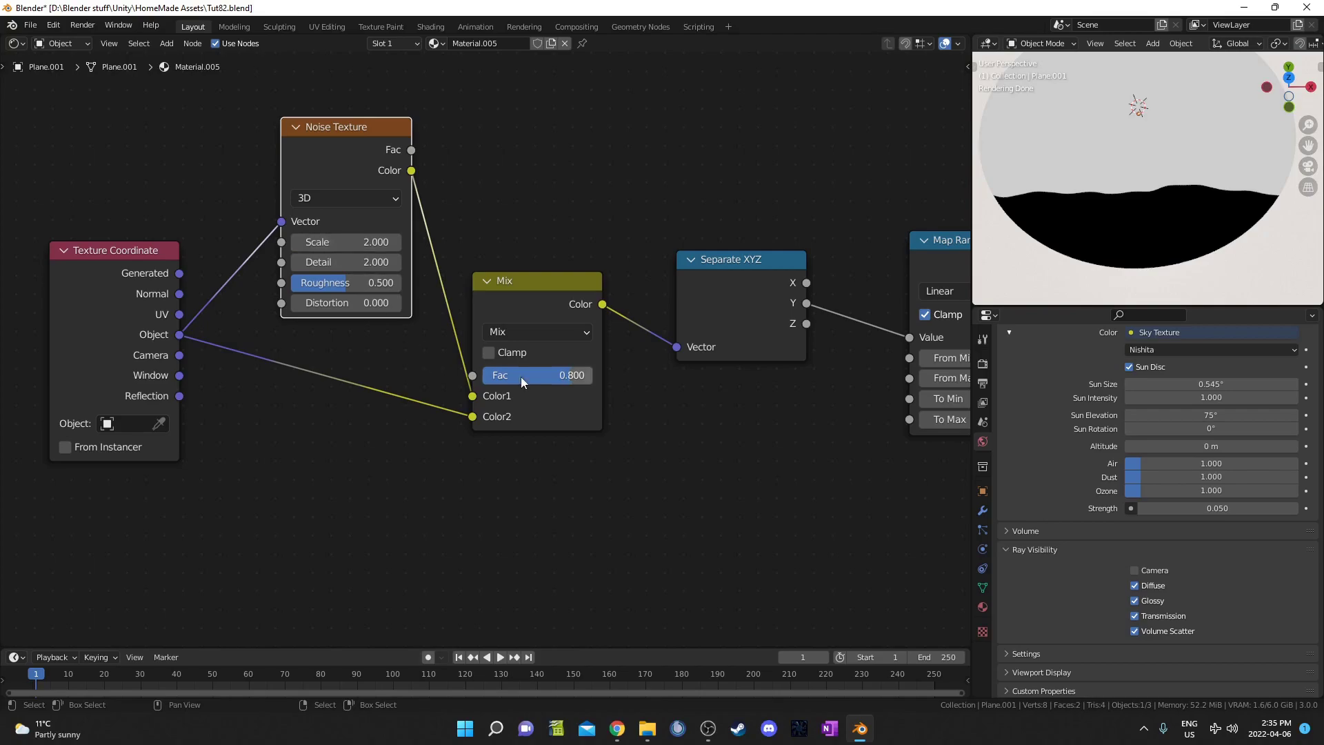
Lower the Mix factor to 0.715 and raise the position of the ColorRamp's white stop.
drag(570, 374, 603, 377)
middle_drag(602, 377, 500, 386)
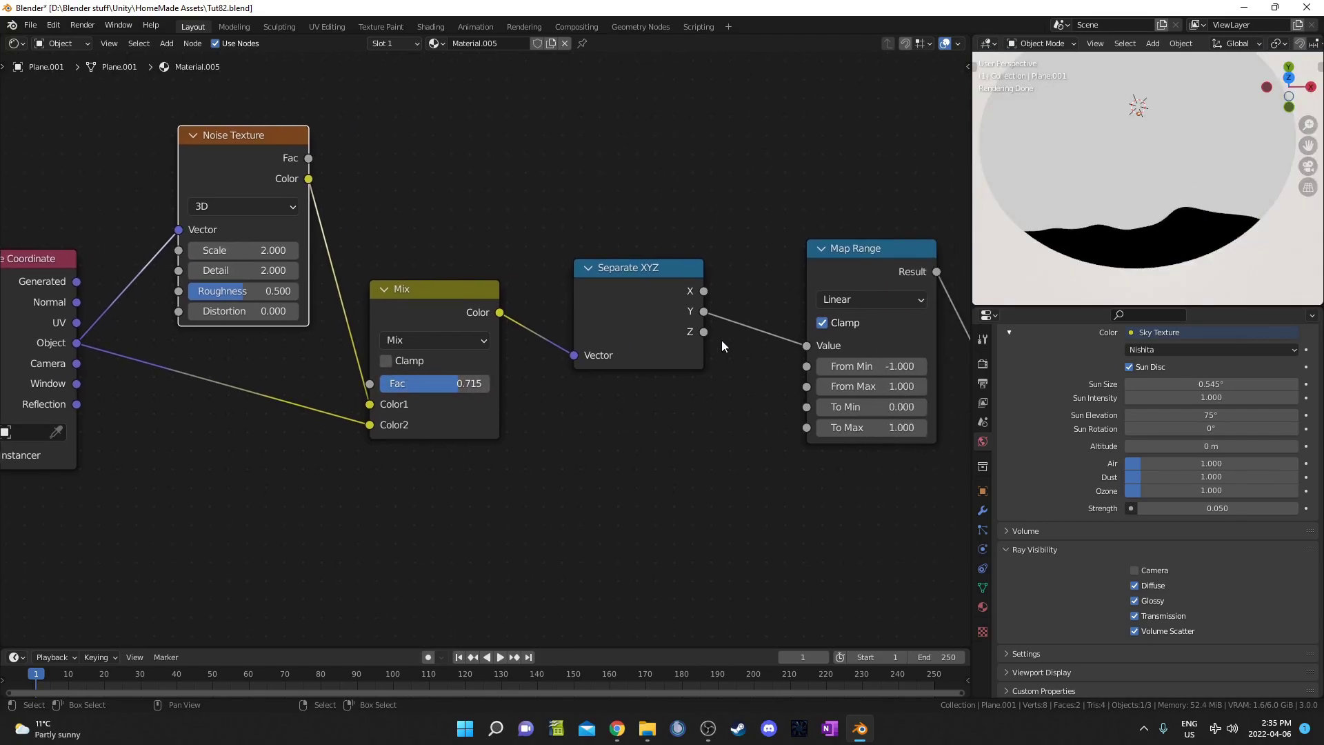
middle_drag(721, 341, 604, 310)
drag(792, 308, 815, 307)
scroll(797, 342, down, 3)
middle_drag(798, 347, 765, 389)
scroll(1129, 172, down, 3)
middle_drag(1129, 171, 1129, 201)
Set the Mix node's factor to 0.65.
middle_drag(319, 304, 517, 297)
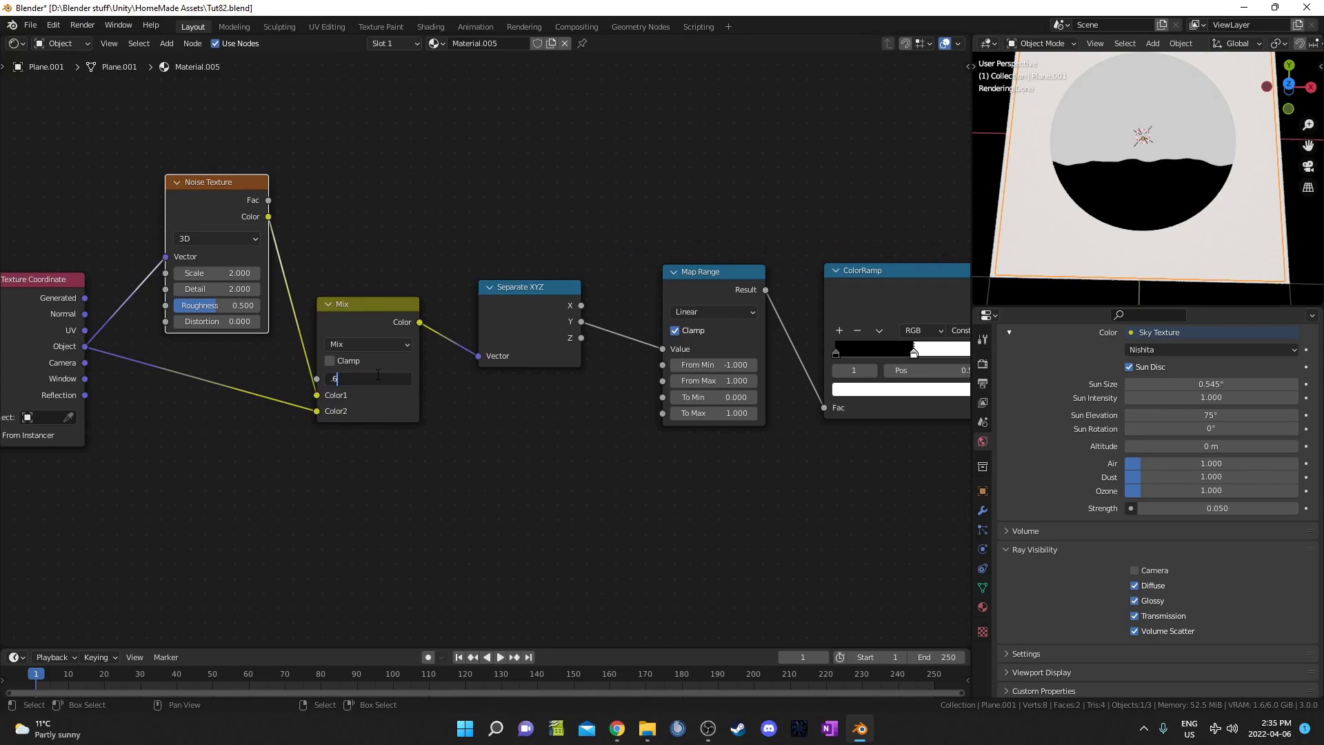
key(Return)
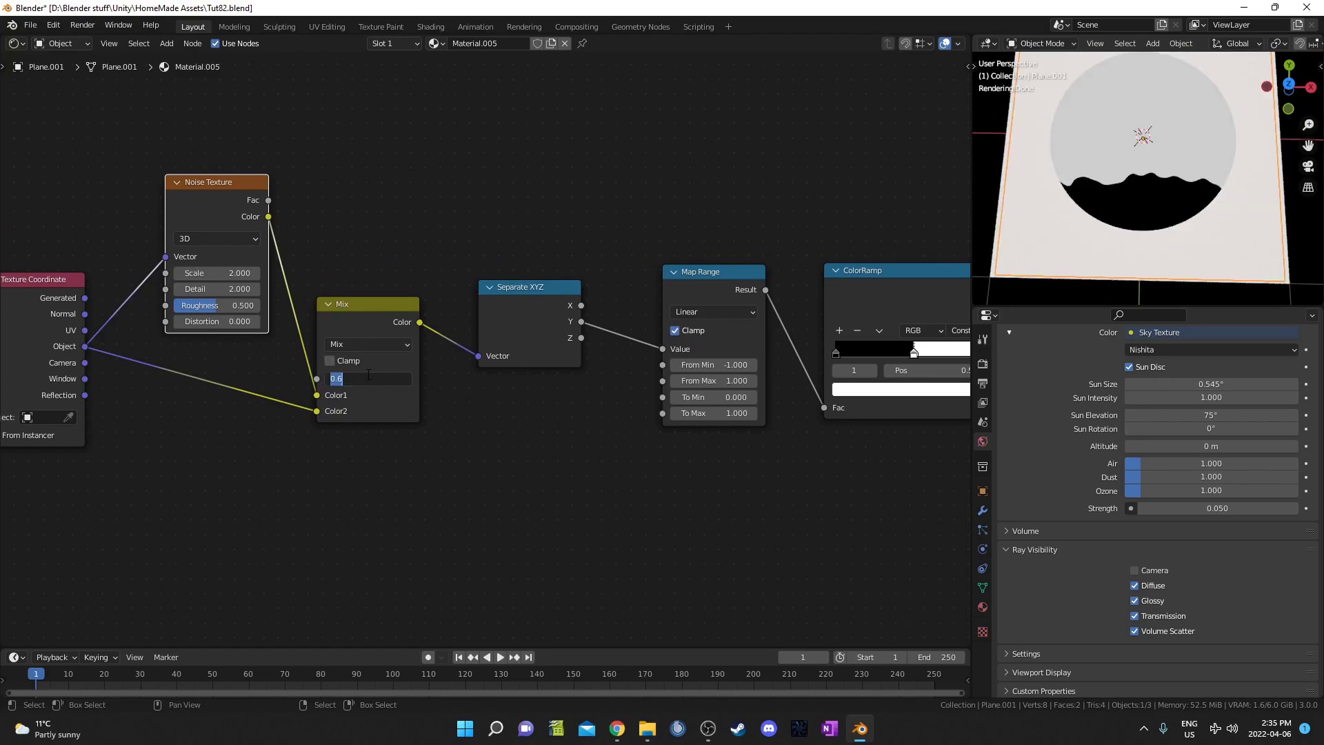
key(Return)
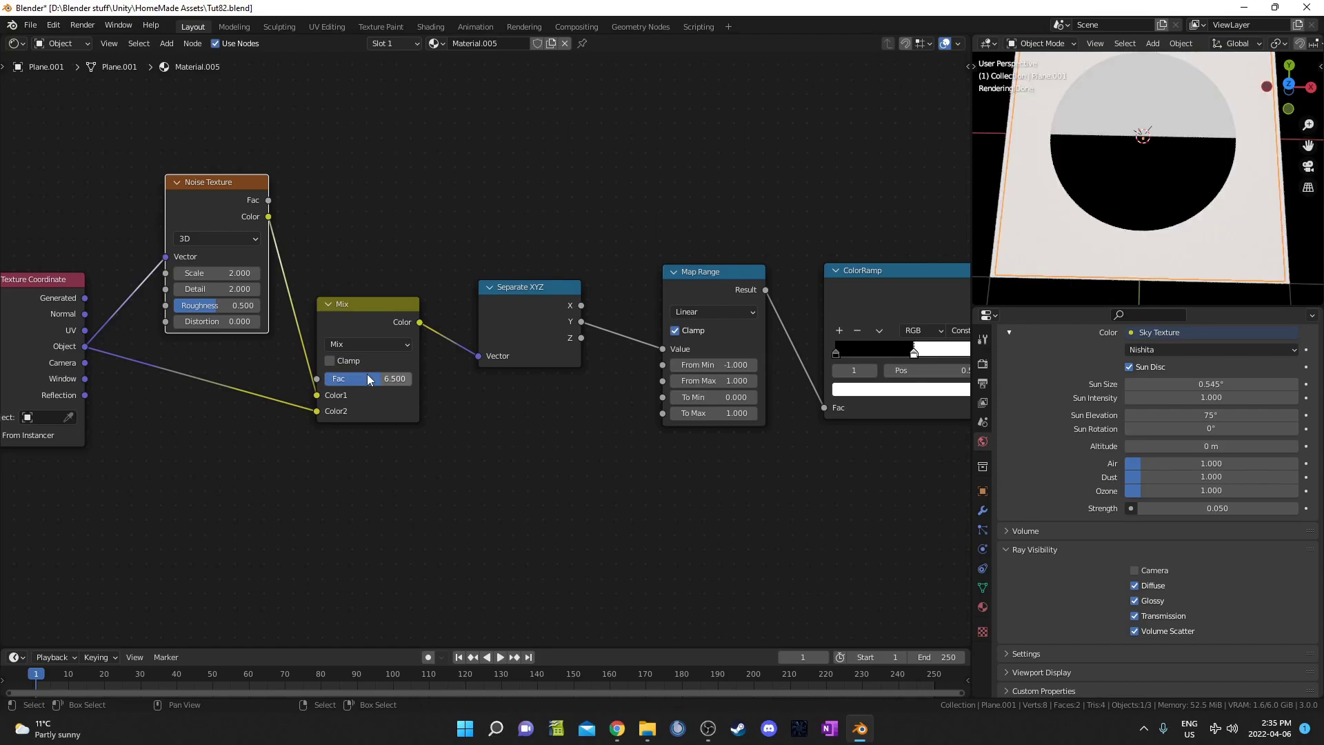
text(5)
key(Return)
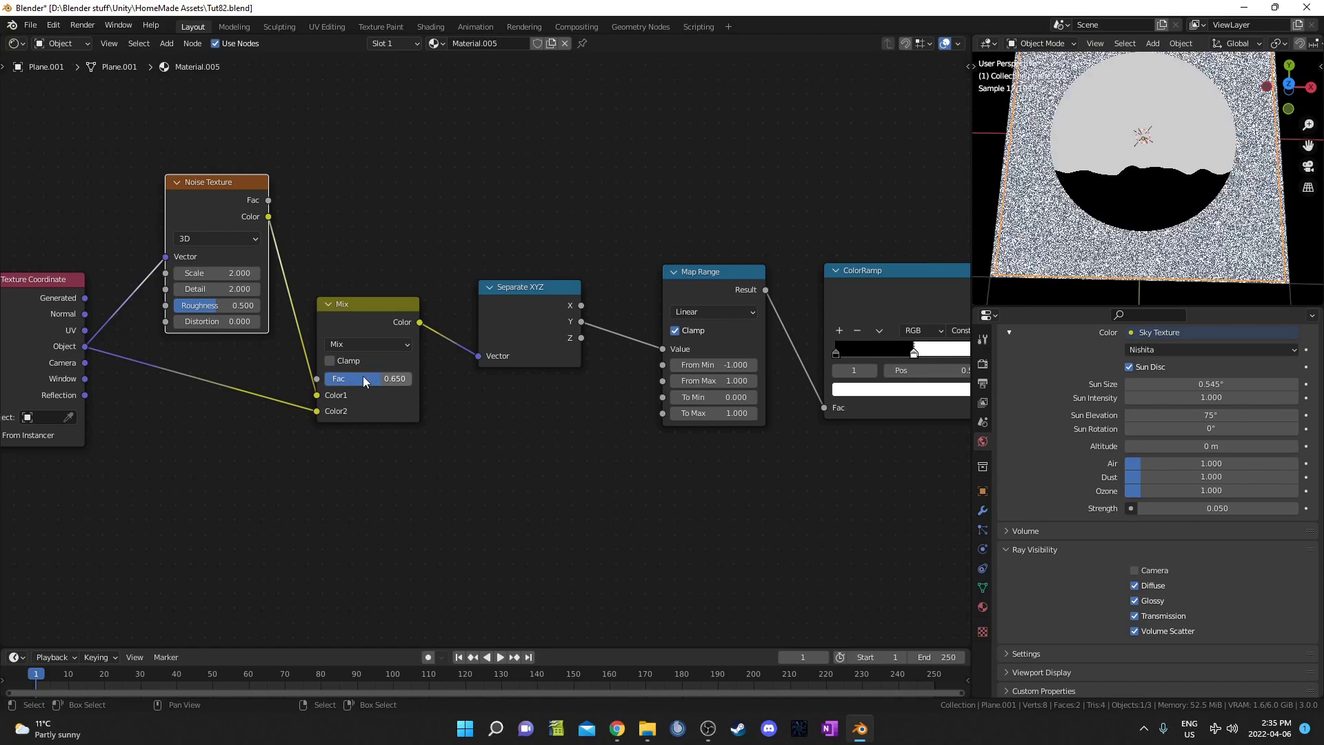
Adjust the ColorRamp's white stop to position 0.5.
middle_drag(554, 413, 394, 353)
drag(763, 298, 753, 294)
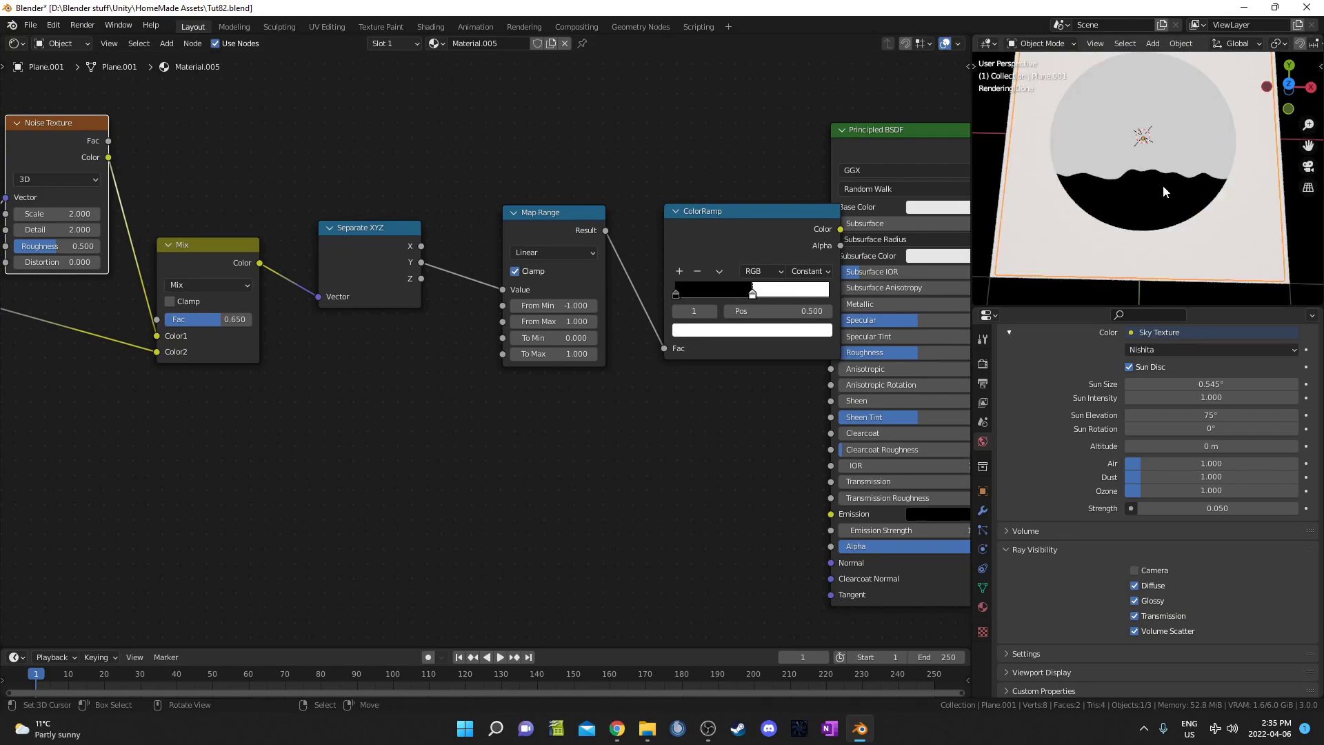
scroll(277, 226, down, 2)
middle_drag(286, 257, 421, 292)
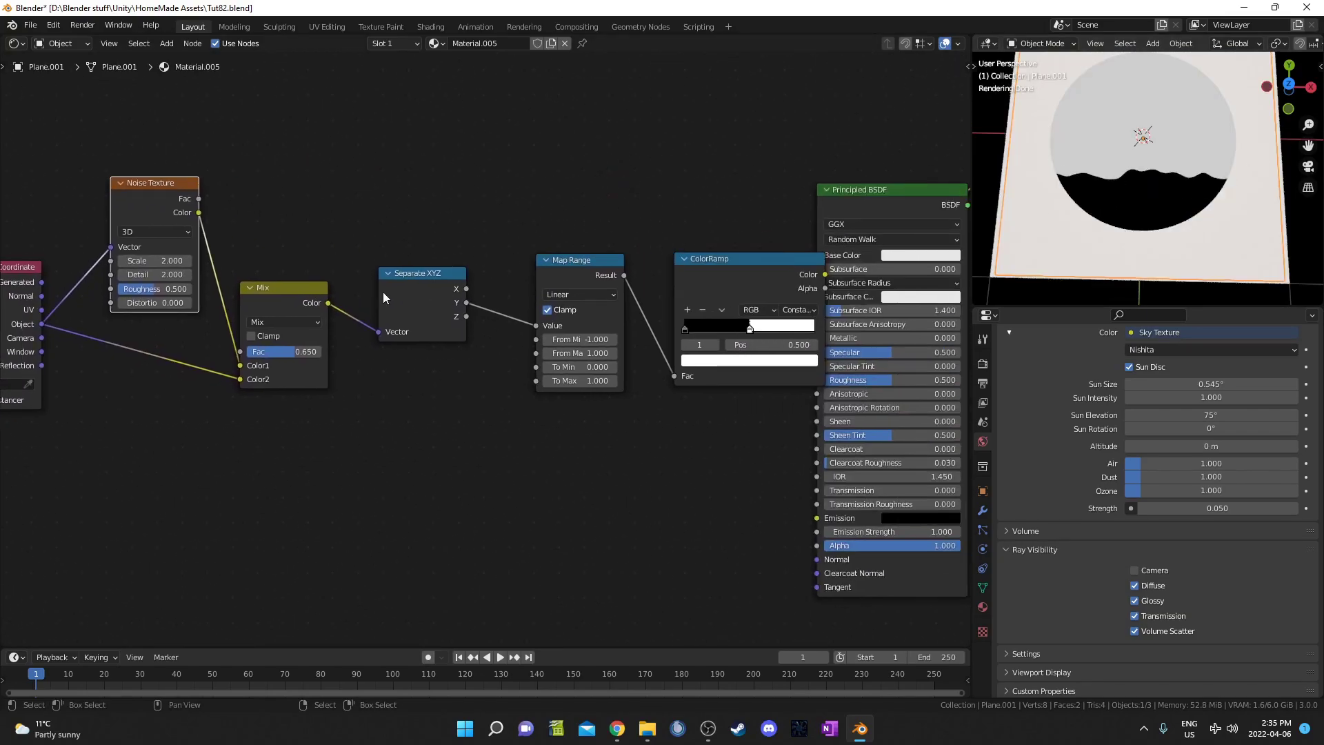
Switch the Noise Texture to 4D and raise its W value to 0.6.
click(153, 234)
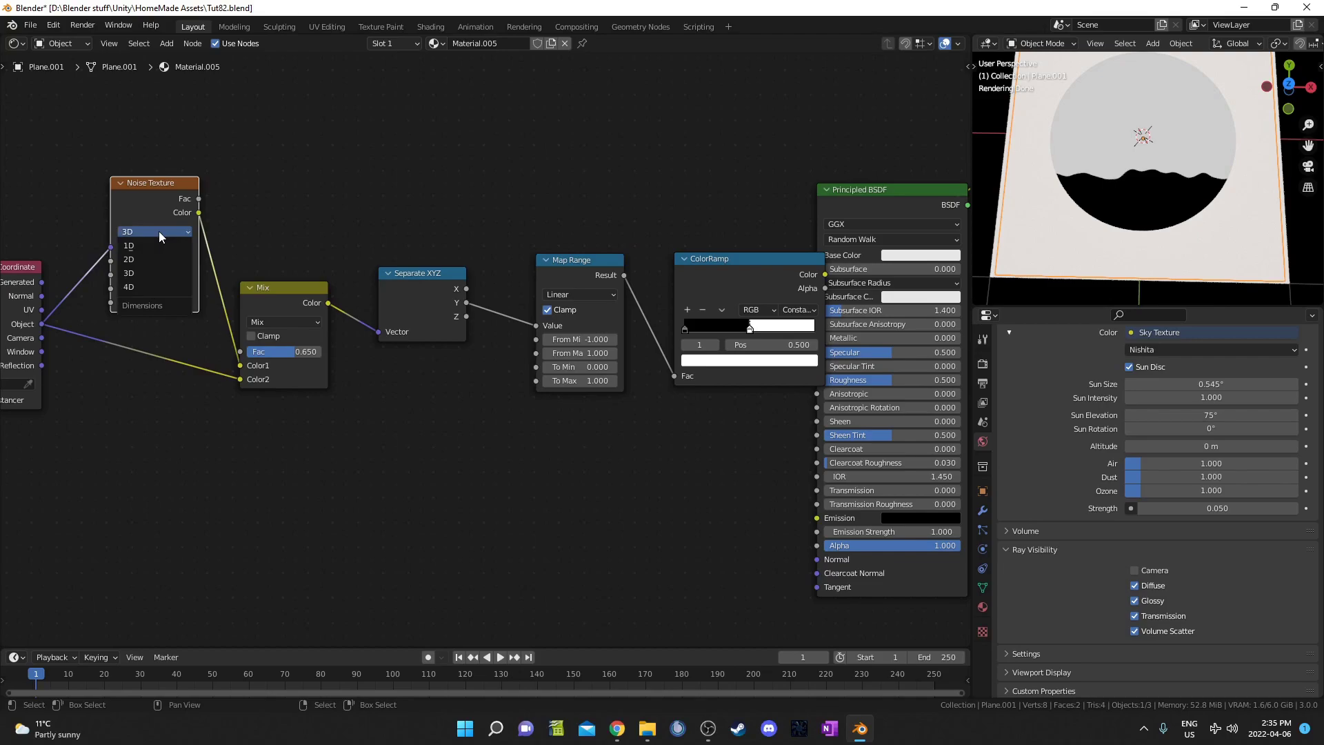
click(149, 287)
middle_drag(113, 325, 180, 323)
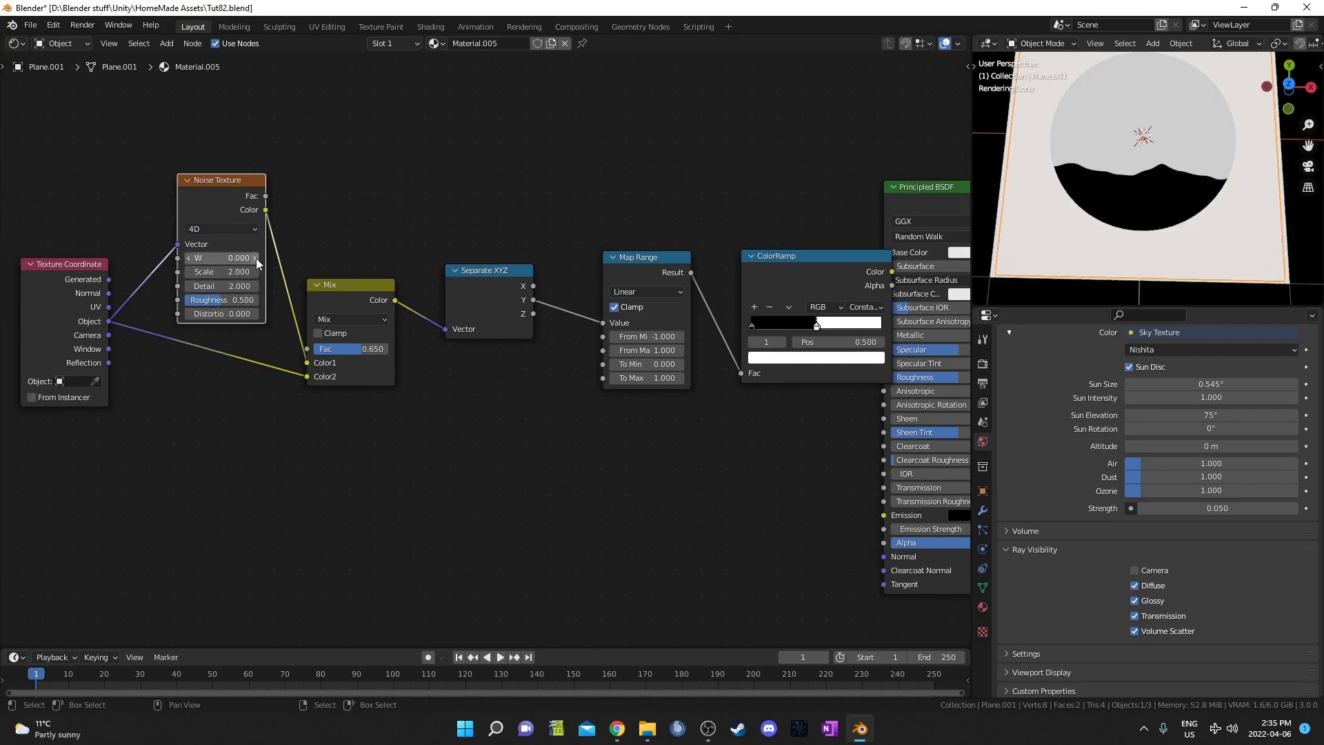
click(255, 258)
click(255, 258)
click(255, 258)
click(255, 258)
click(255, 258)
click(255, 258)
click(188, 257)
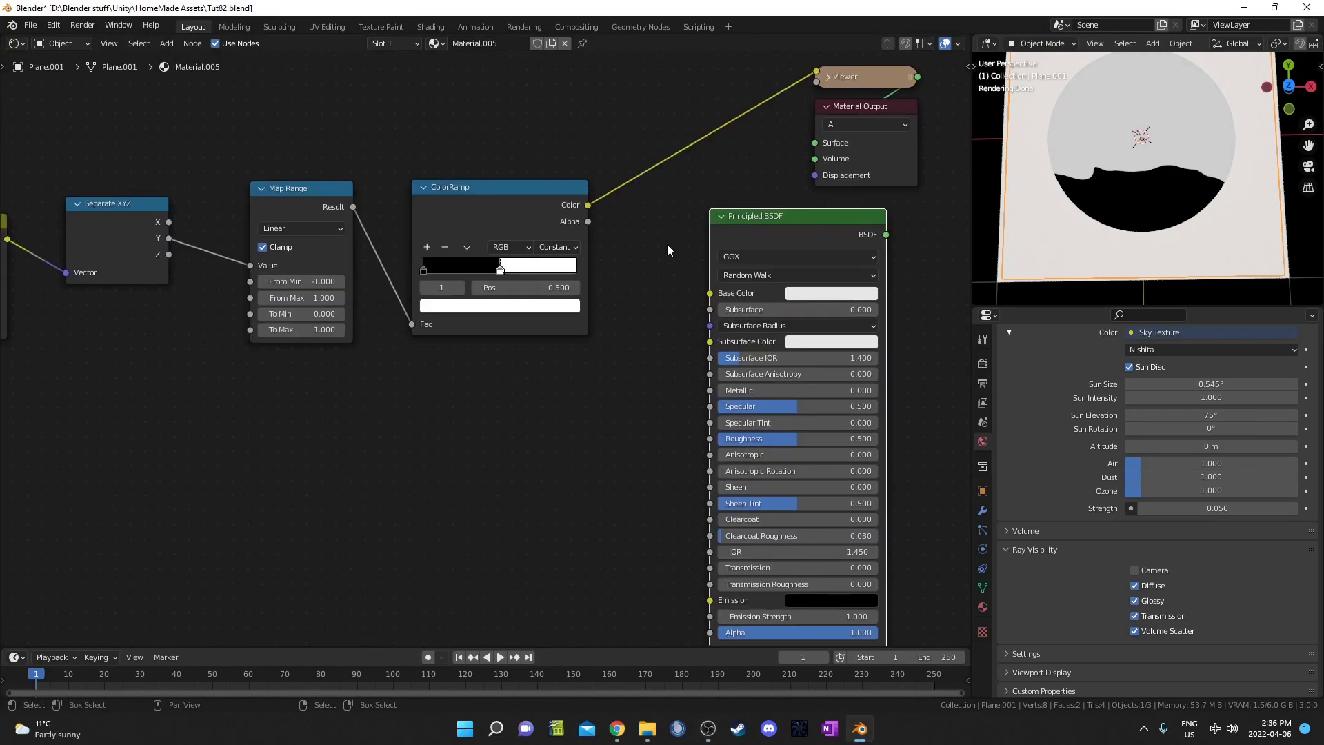
Connect the ColorRamp's Color to the Principled BSDF's Alpha and show the Principled BSDF on the lower plane.
middle_drag(602, 218, 595, 169)
drag(581, 160, 704, 589)
middle_drag(813, 317, 750, 386)
ctrl+shift+click(764, 250)
middle_drag(1116, 180, 1148, 110)
Flip the ColorRamp so white comes first and set its black stop's position to 0.5.
middle_drag(424, 308, 462, 246)
drag(393, 234, 296, 233)
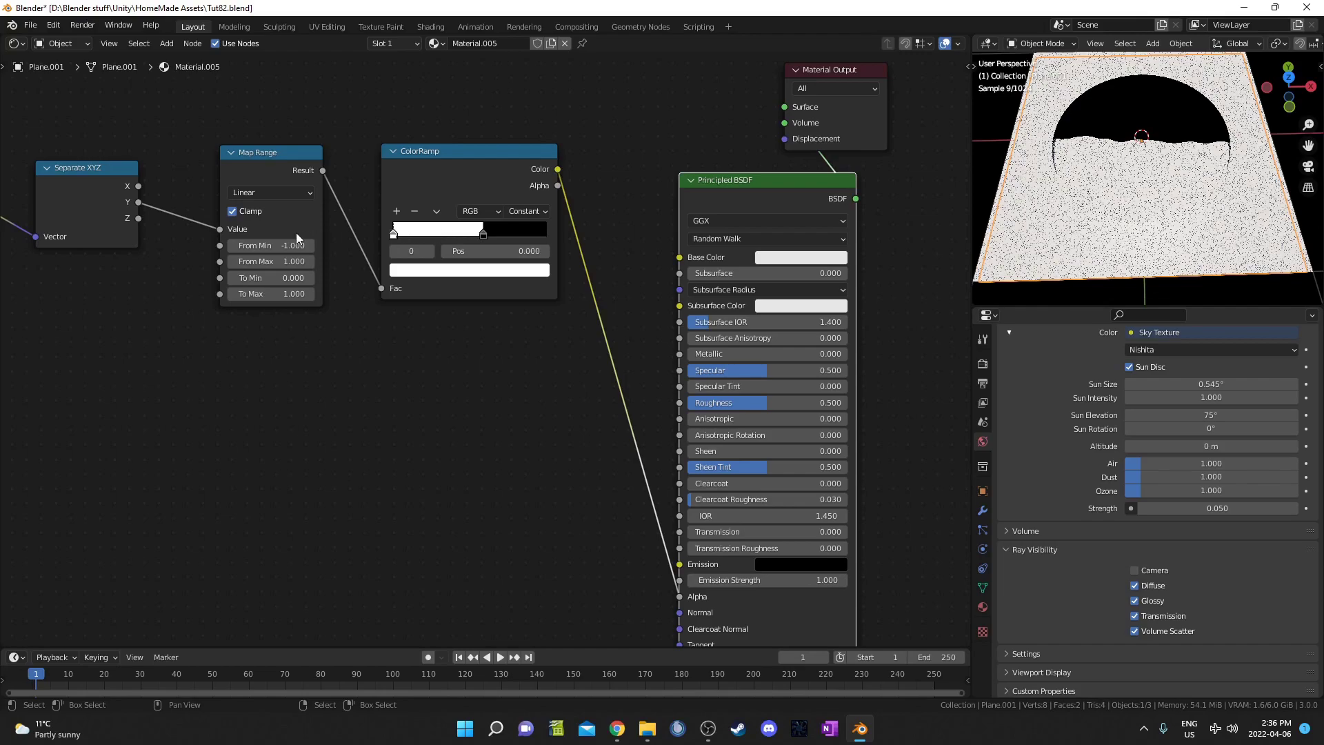
click(485, 234)
click(508, 251)
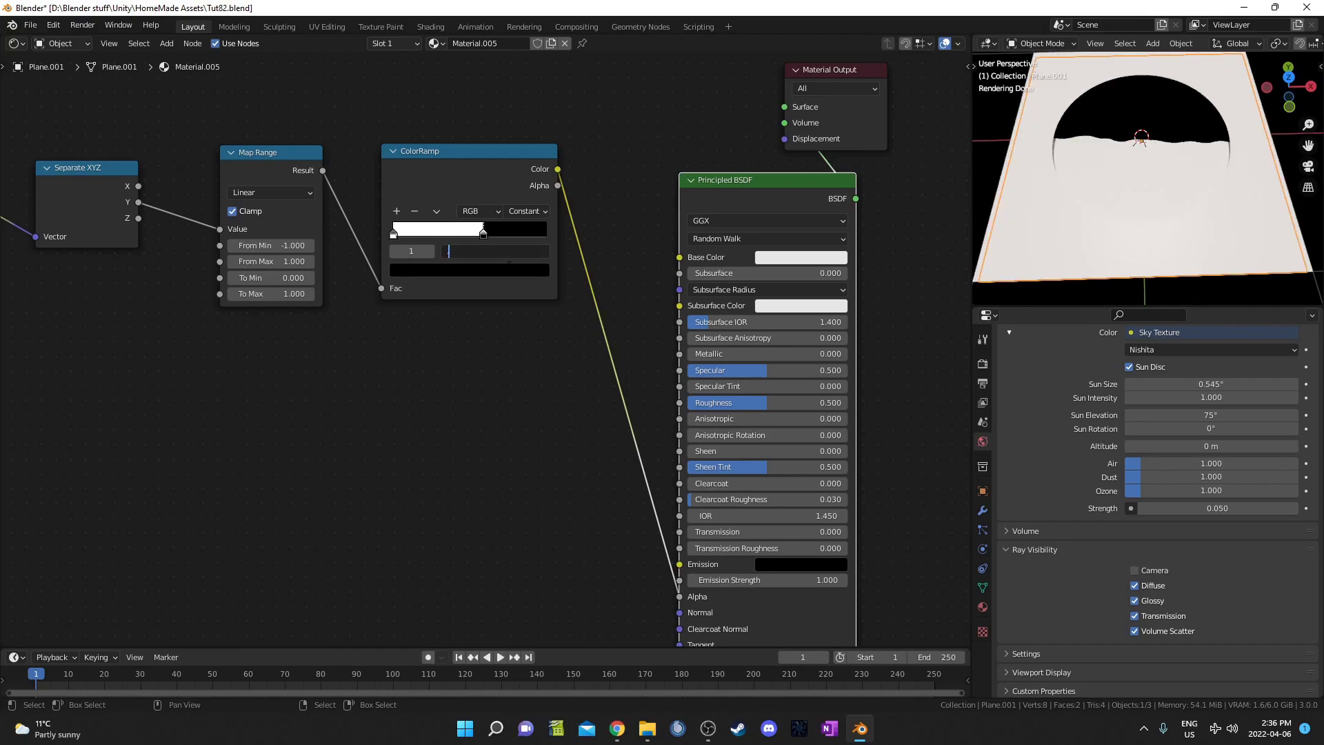
text(0.5)
key(Return)
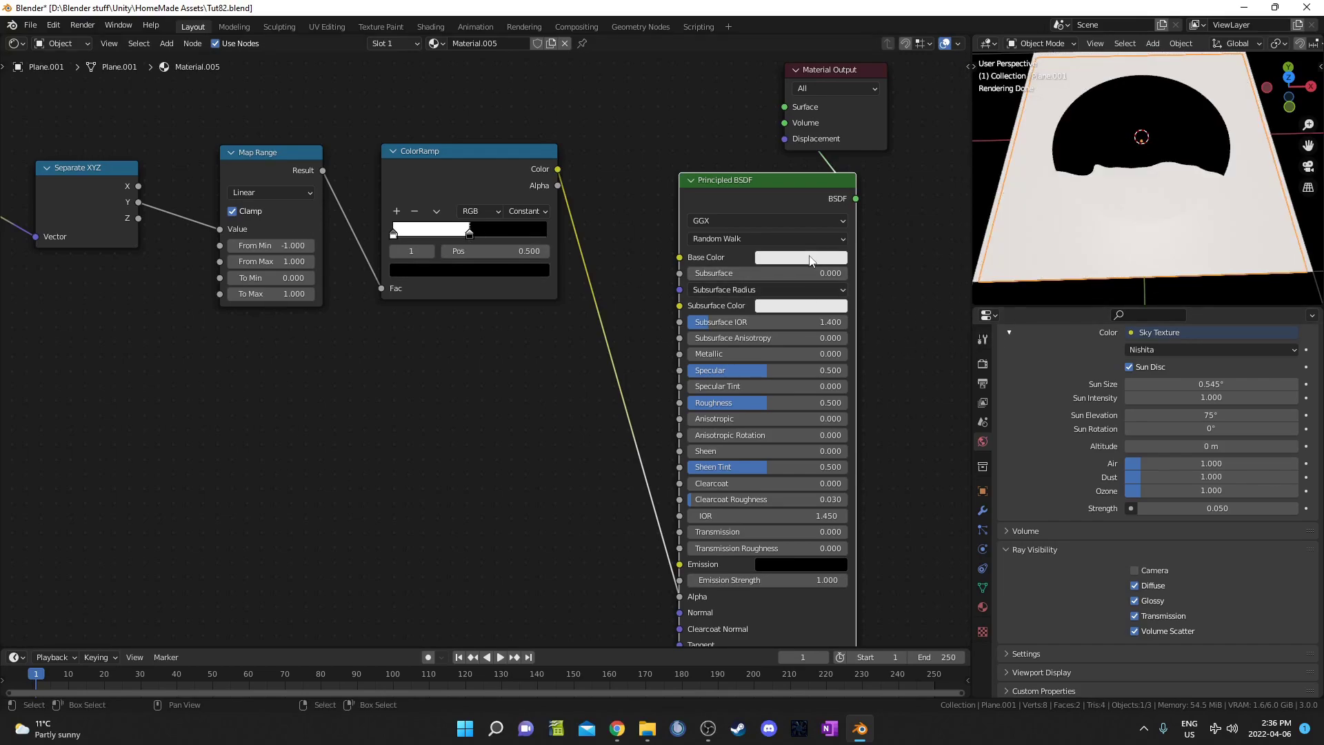
Set the Principled BSDF's Base Color to a bright light blue.
click(811, 260)
drag(821, 102, 833, 67)
Duplicate the light blue plane about 0.06 m straight down along Z and make the copy's material single-user.
middle_drag(1138, 169, 1111, 191)
scroll(1138, 178, up, 4)
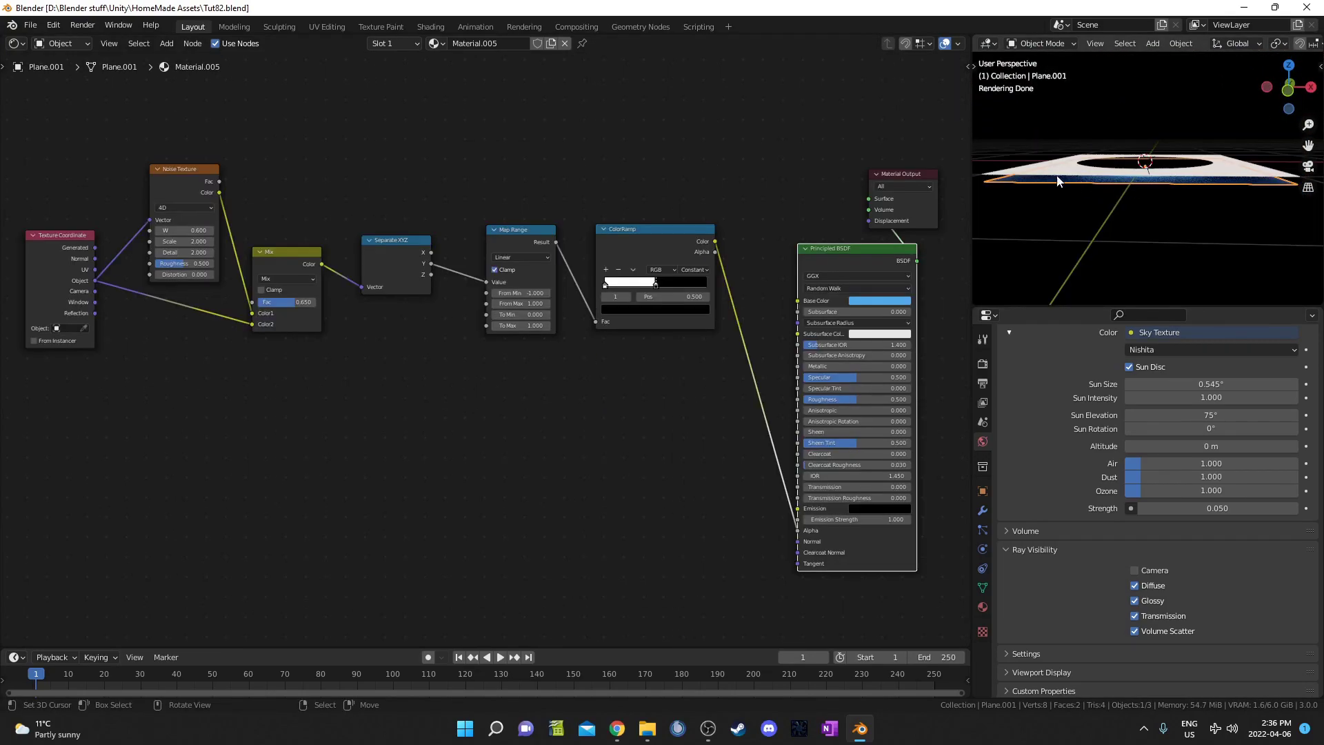
middle_drag(1153, 193, 1155, 166)
key(shift+d)
key(z)
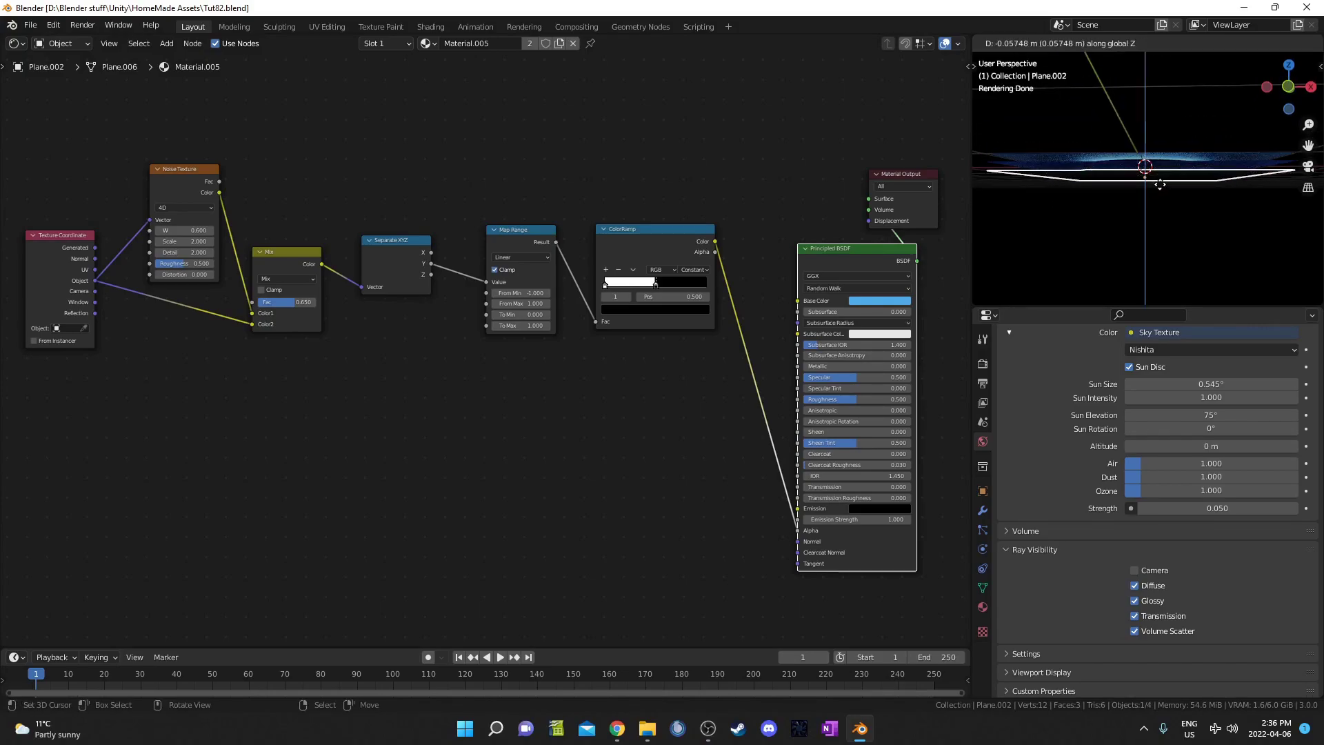
click(1164, 184)
middle_drag(1163, 183, 1177, 238)
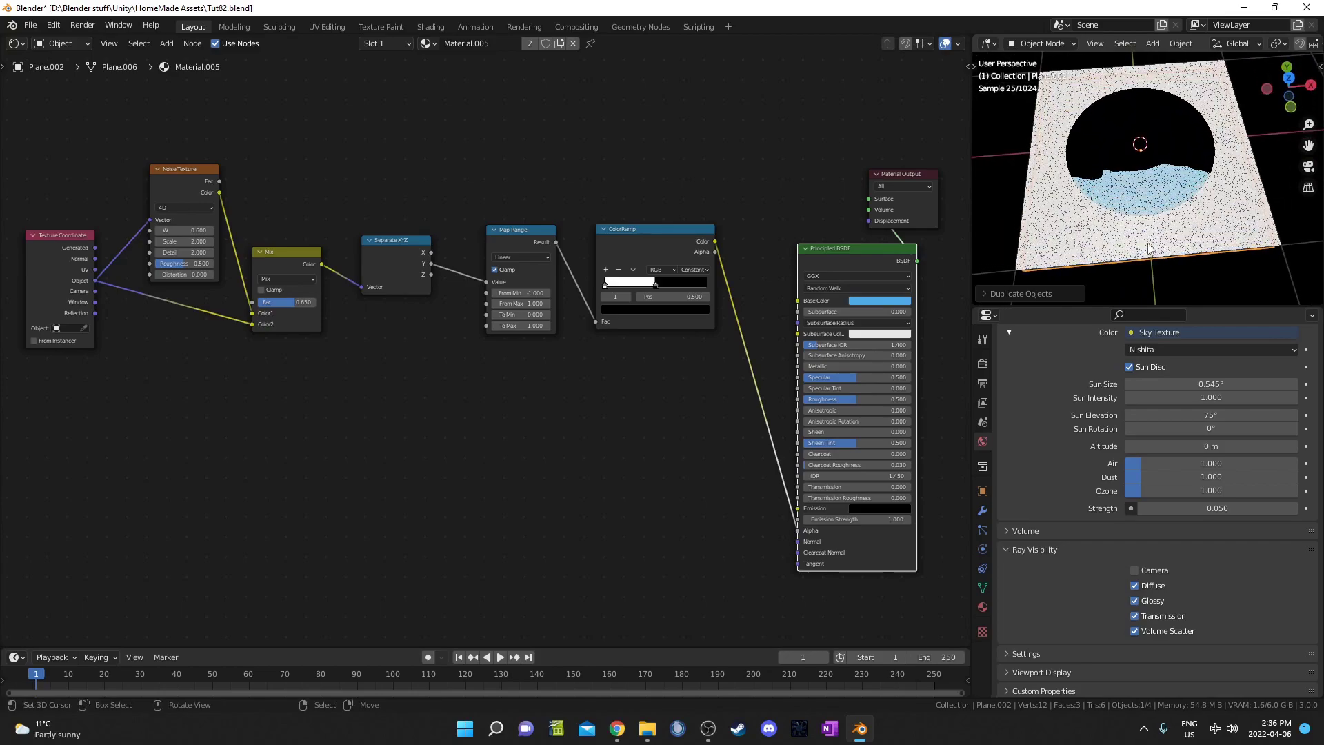
click(559, 43)
middle_drag(1172, 139, 1147, 187)
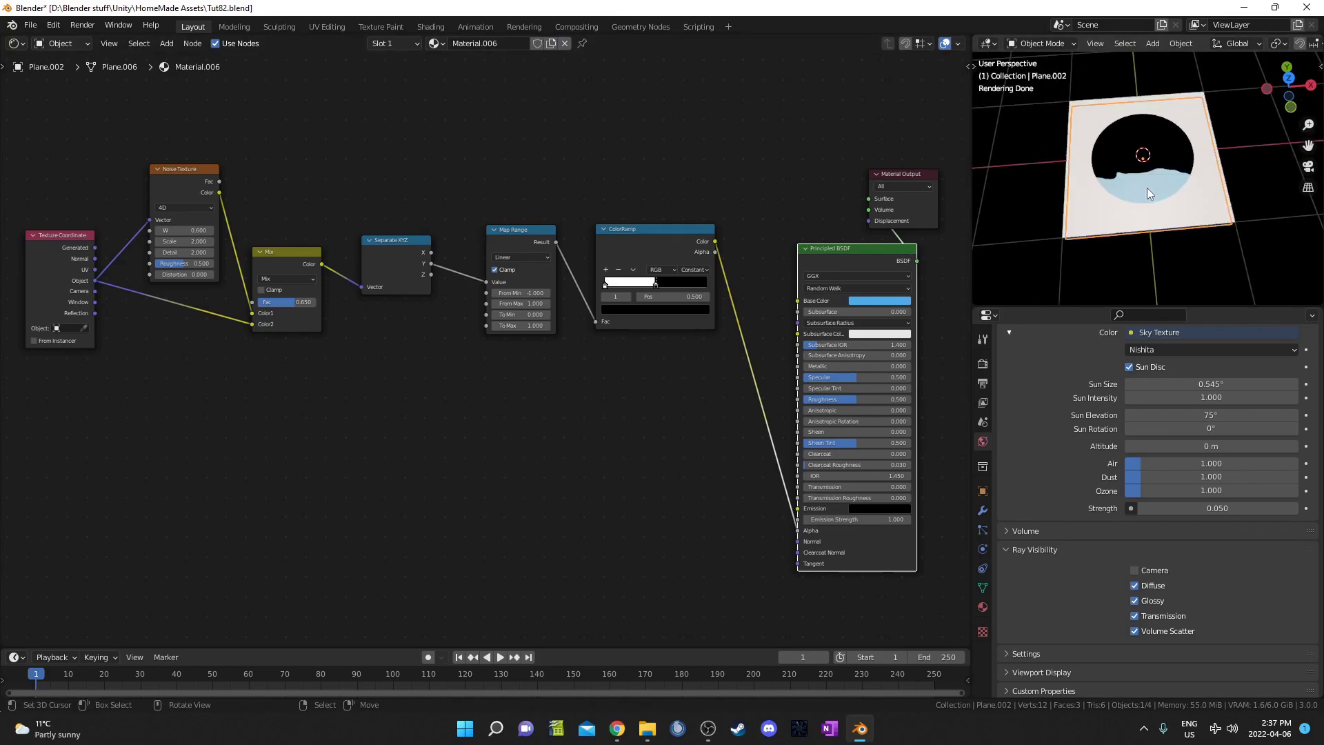
Move the ColorRamp's black stop to about 0.58 on the new plane's material to raise its wave edge.
scroll(727, 226, up, 3)
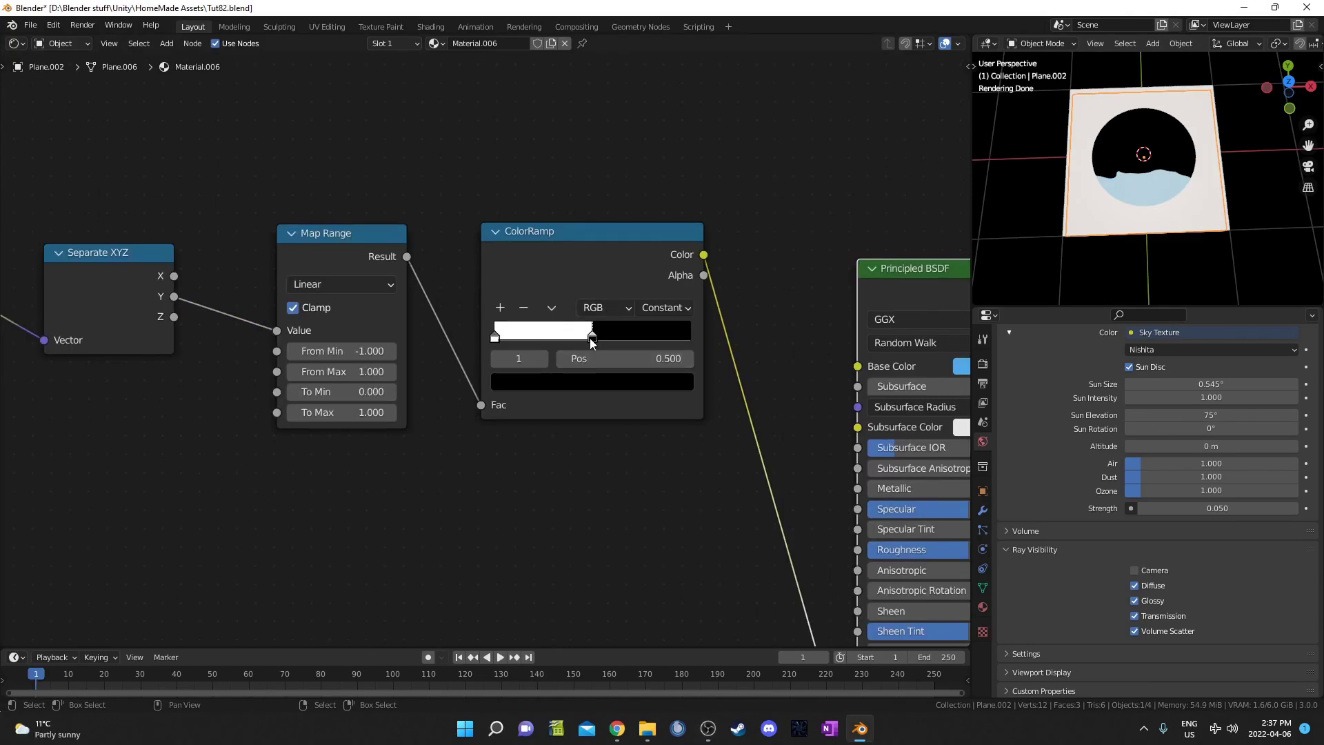
drag(594, 338, 612, 334)
middle_drag(295, 415, 657, 422)
middle_drag(121, 308, 458, 349)
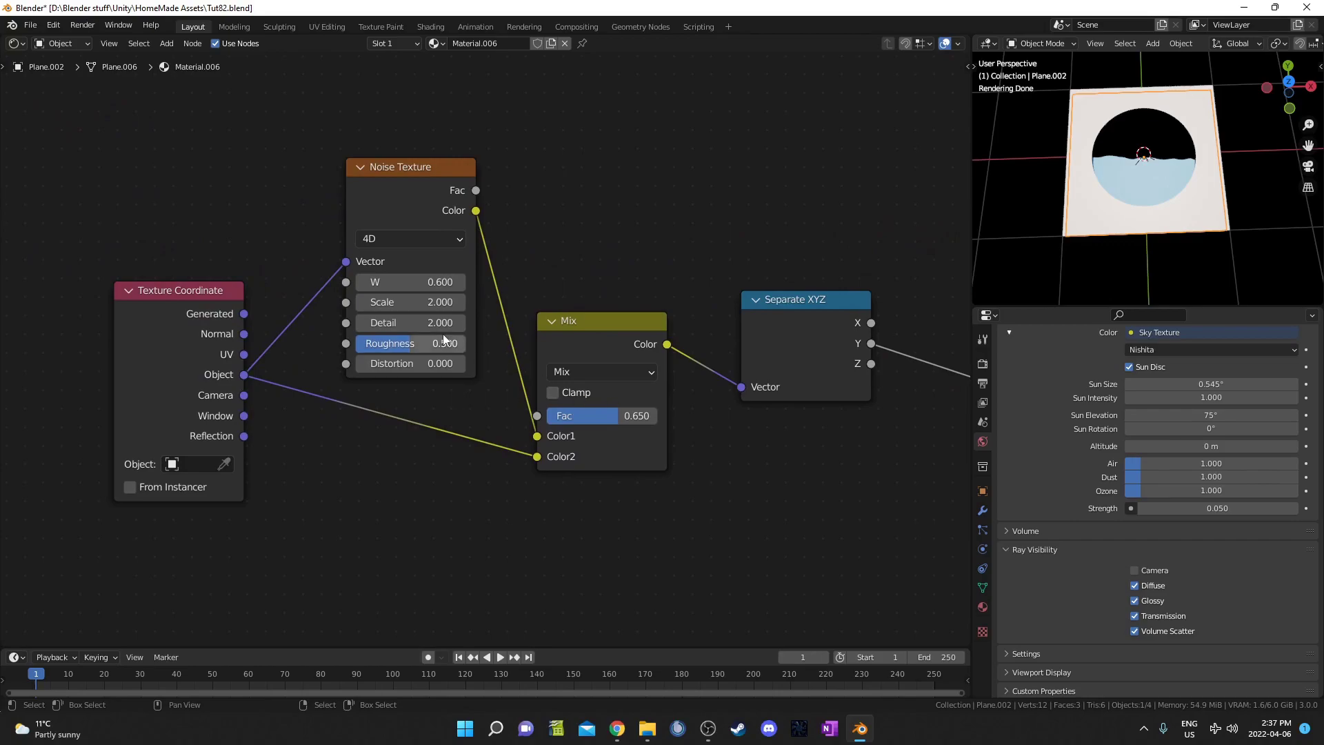
Set the Sky Texture's Sun Rotation to 152°.
middle_drag(1135, 207, 1167, 180)
scroll(1168, 180, down, 3)
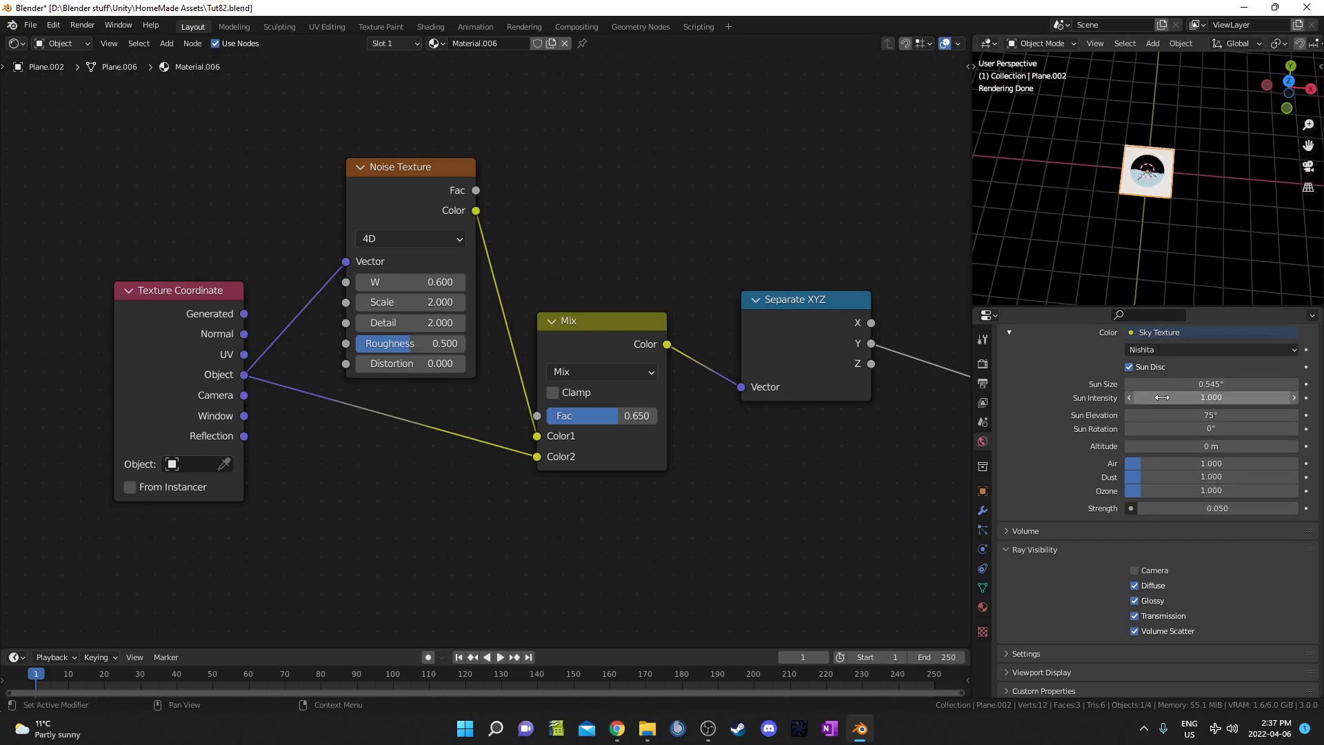
drag(1172, 429, 1200, 429)
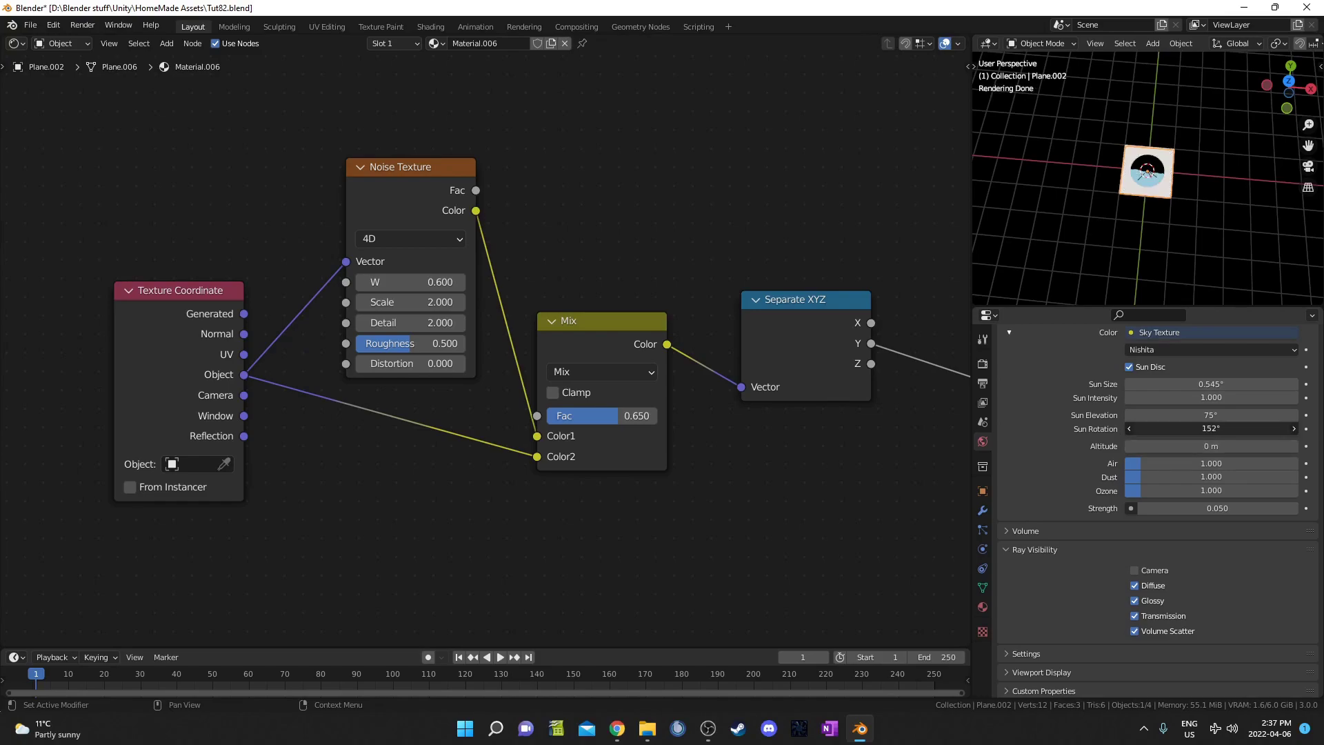
scroll(1140, 123, up, 11)
middle_drag(1151, 170, 1186, 251)
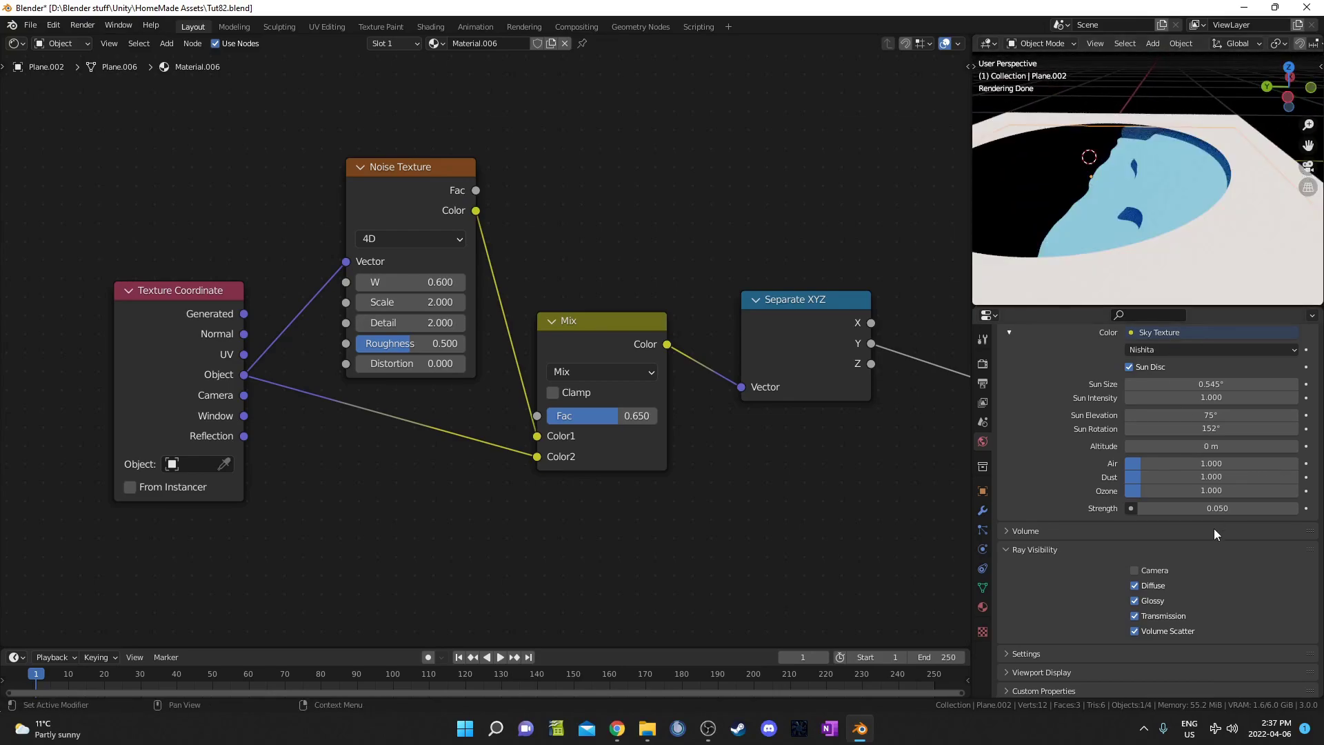
Set the Sky Texture's Sun Elevation to 60° and Sun Rotation to 100°, and check the shadows from the top view.
click(1211, 416)
text(60)
key(Return)
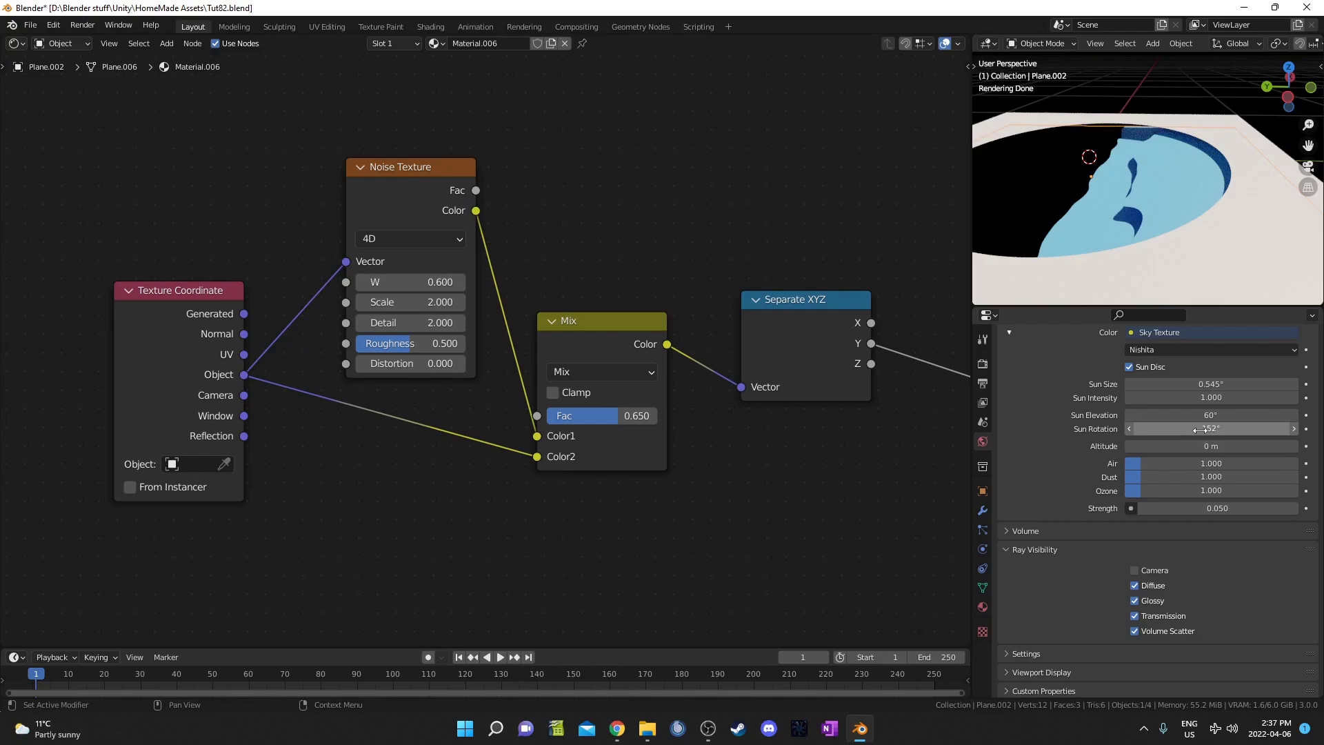
drag(1211, 428, 1058, 428)
drag(1212, 428, 1223, 429)
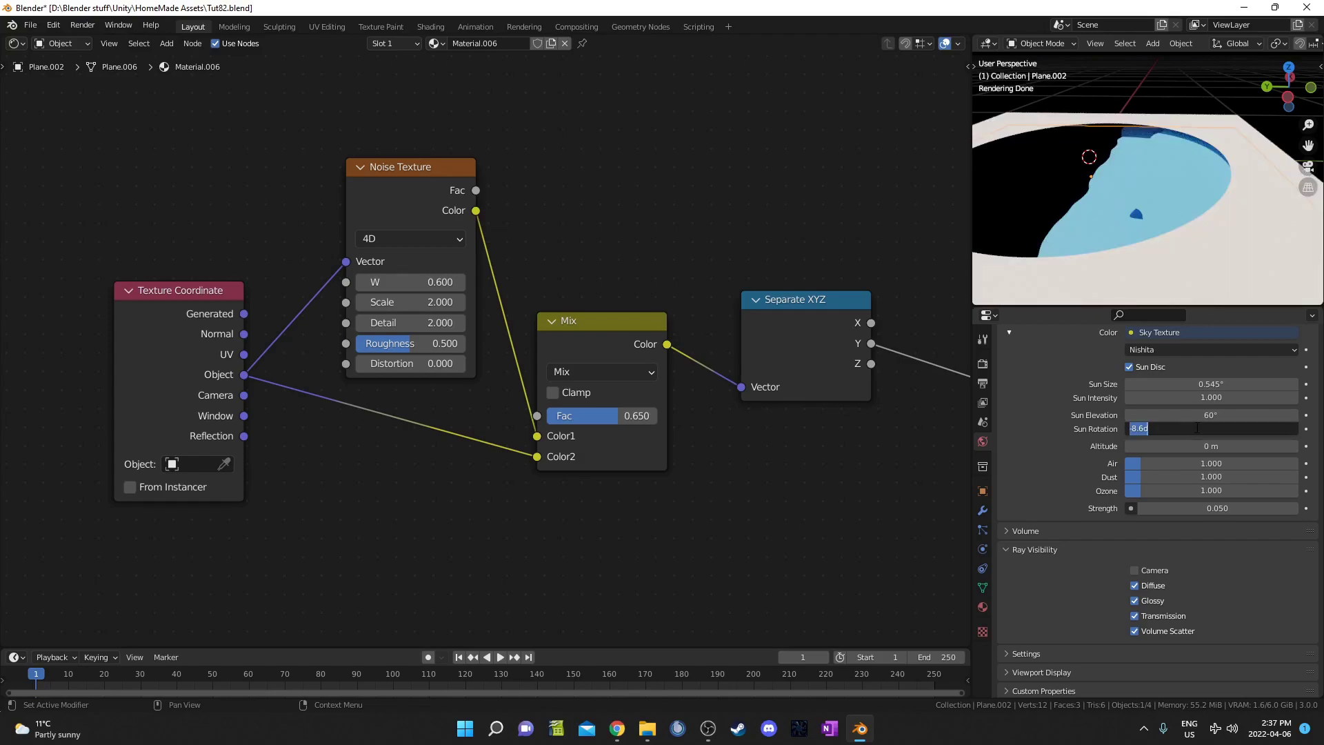
key(Return)
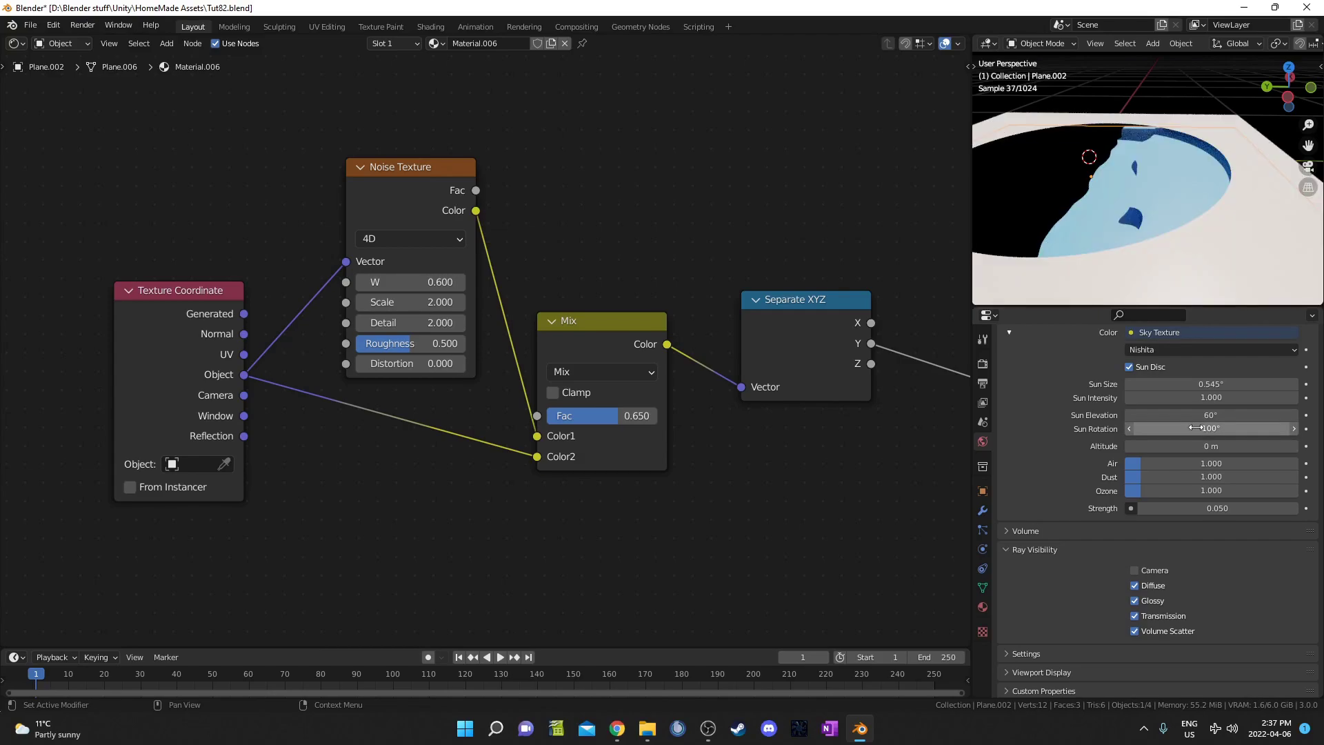
key(KP_7)
key(KP_Decimal)
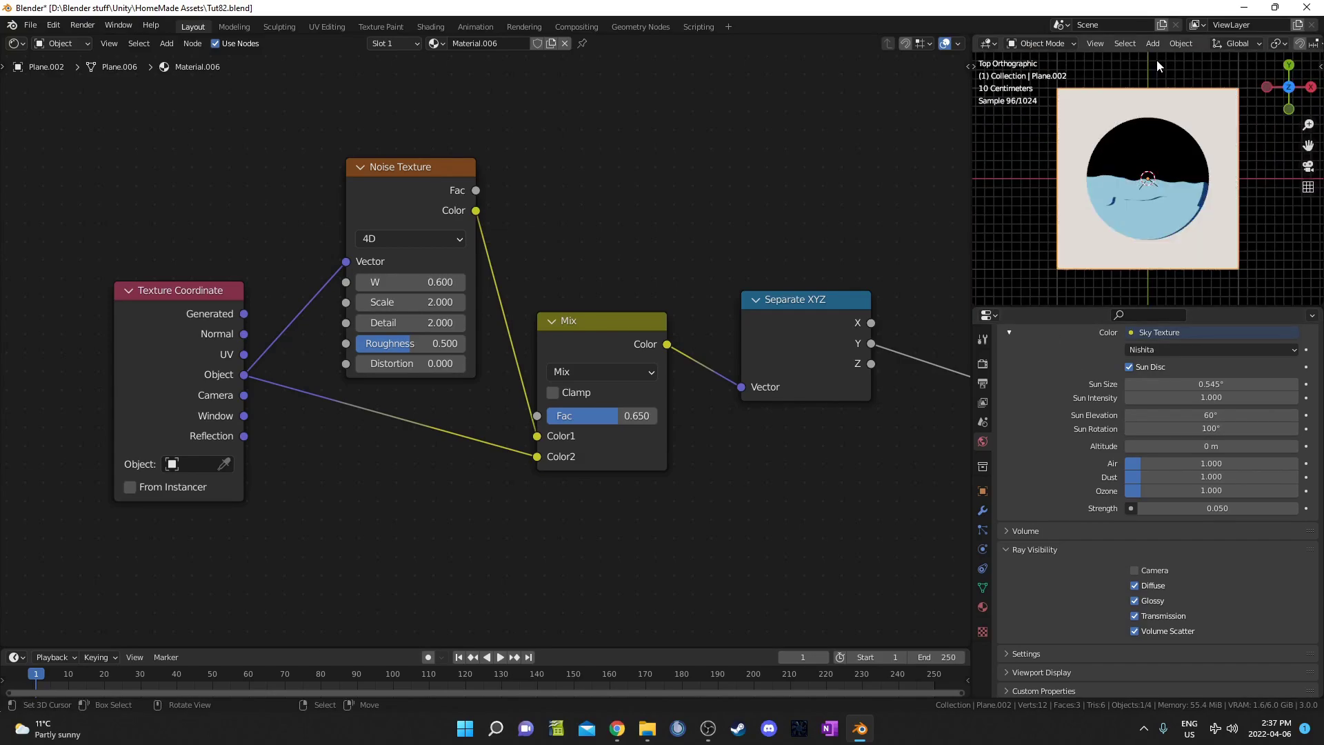
scroll(1122, 74, up, 5)
scroll(1158, 257, down, 3)
scroll(1158, 257, up, 4)
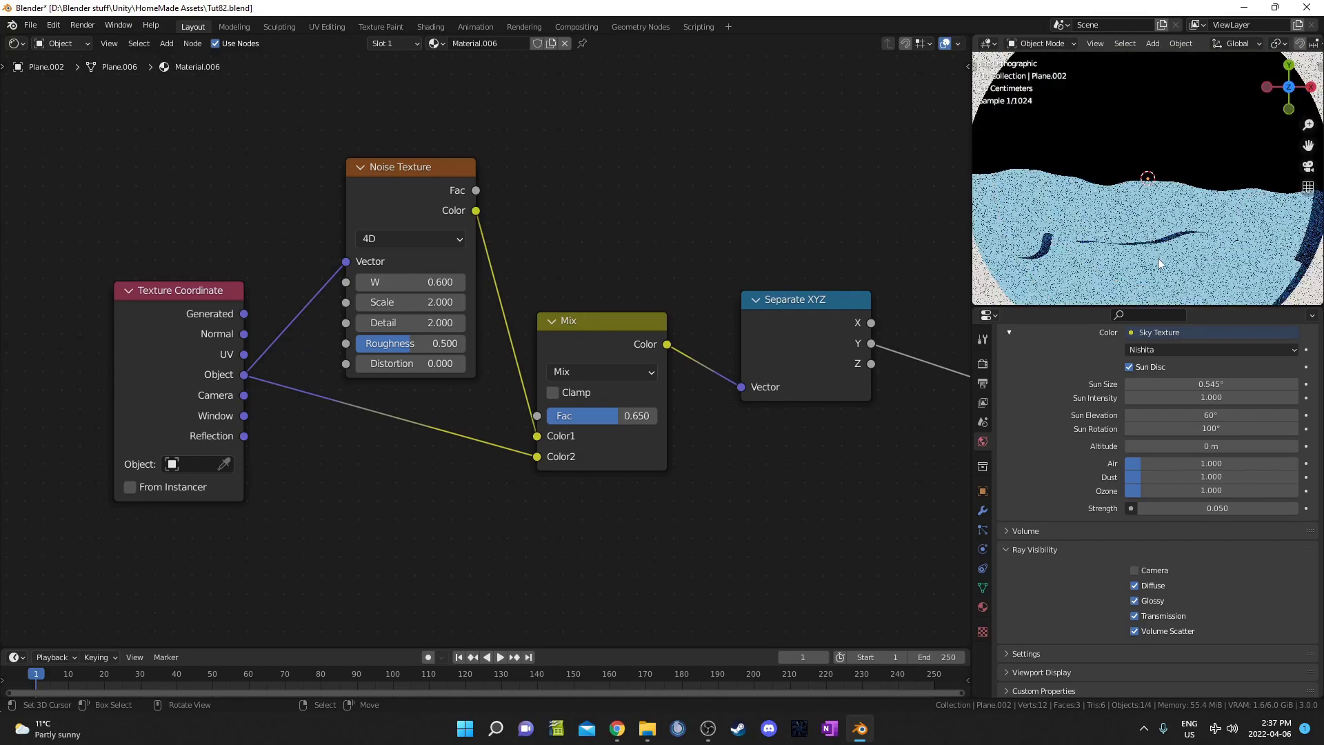
Replace the world's Sky Texture with an Environment Texture using cayley_interior_1k.hdr from the HDRIHaven folder.
scroll(1114, 492, up, 5)
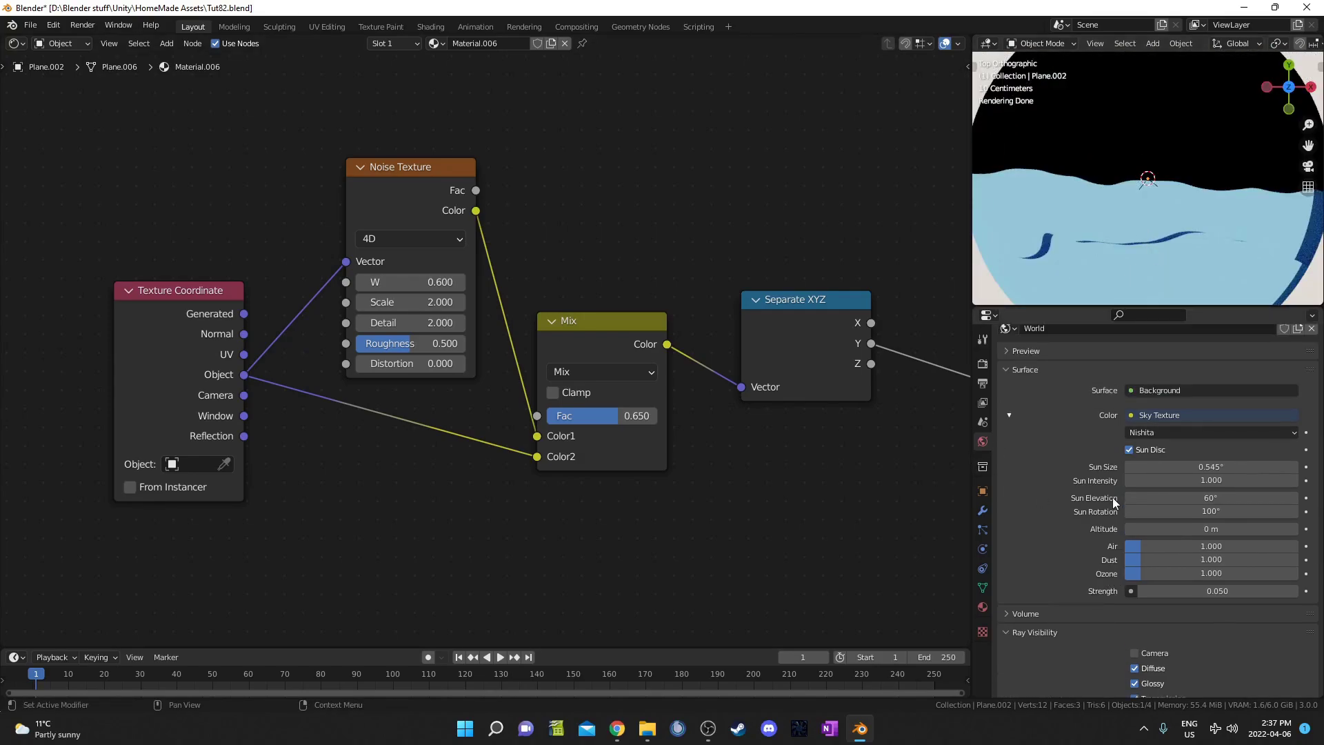
click(1147, 449)
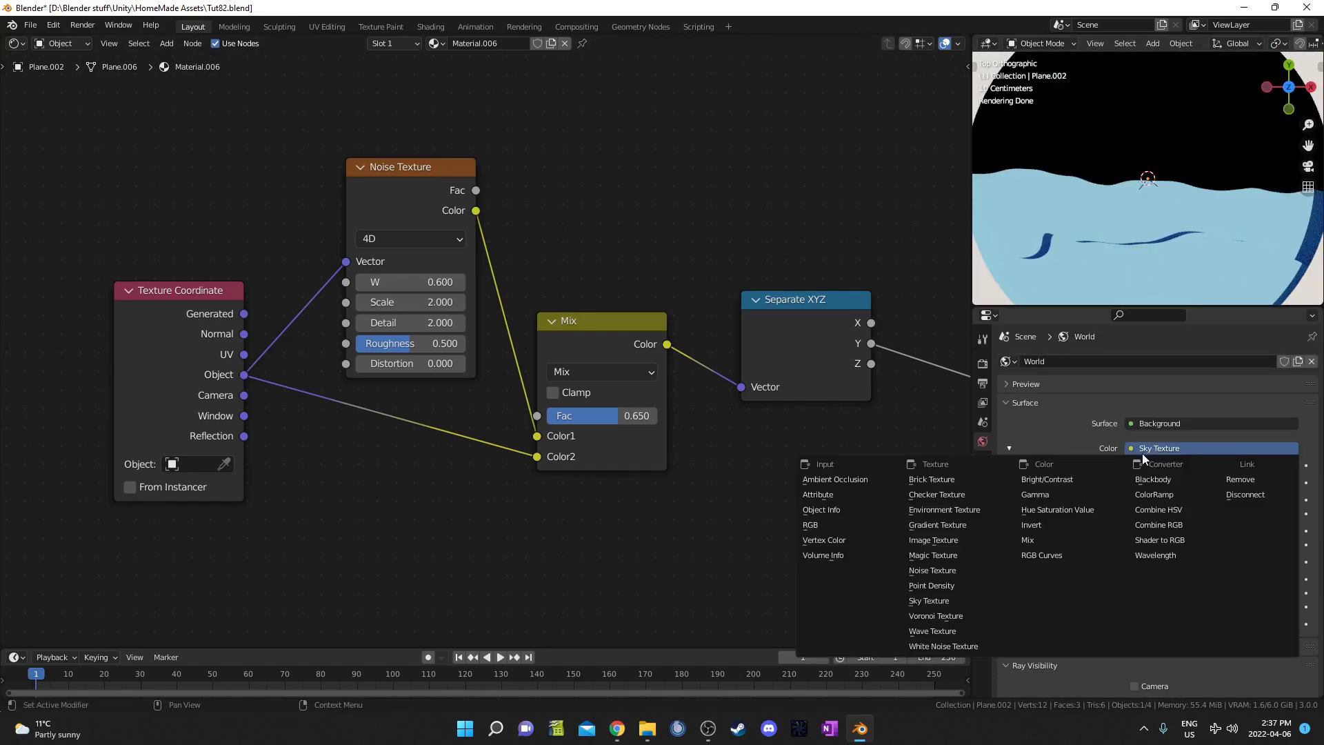
click(964, 511)
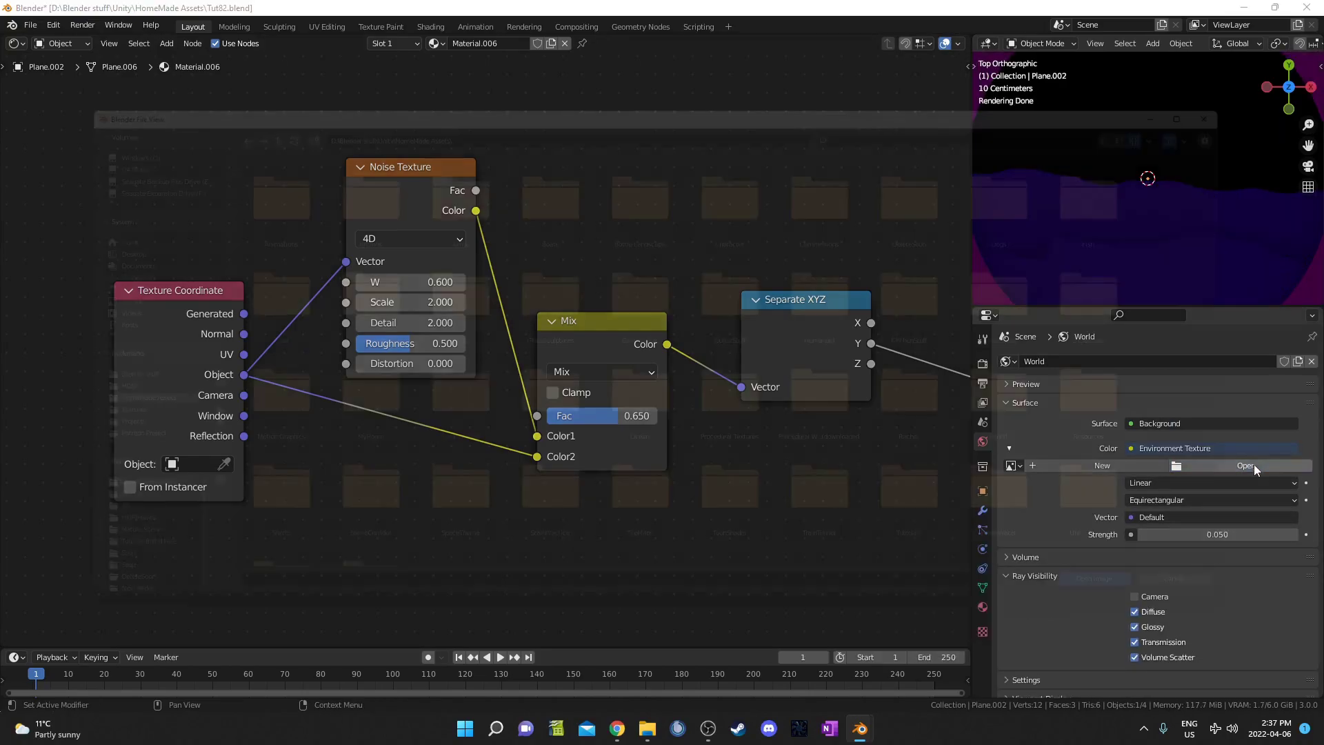
click(1254, 466)
click(56, 396)
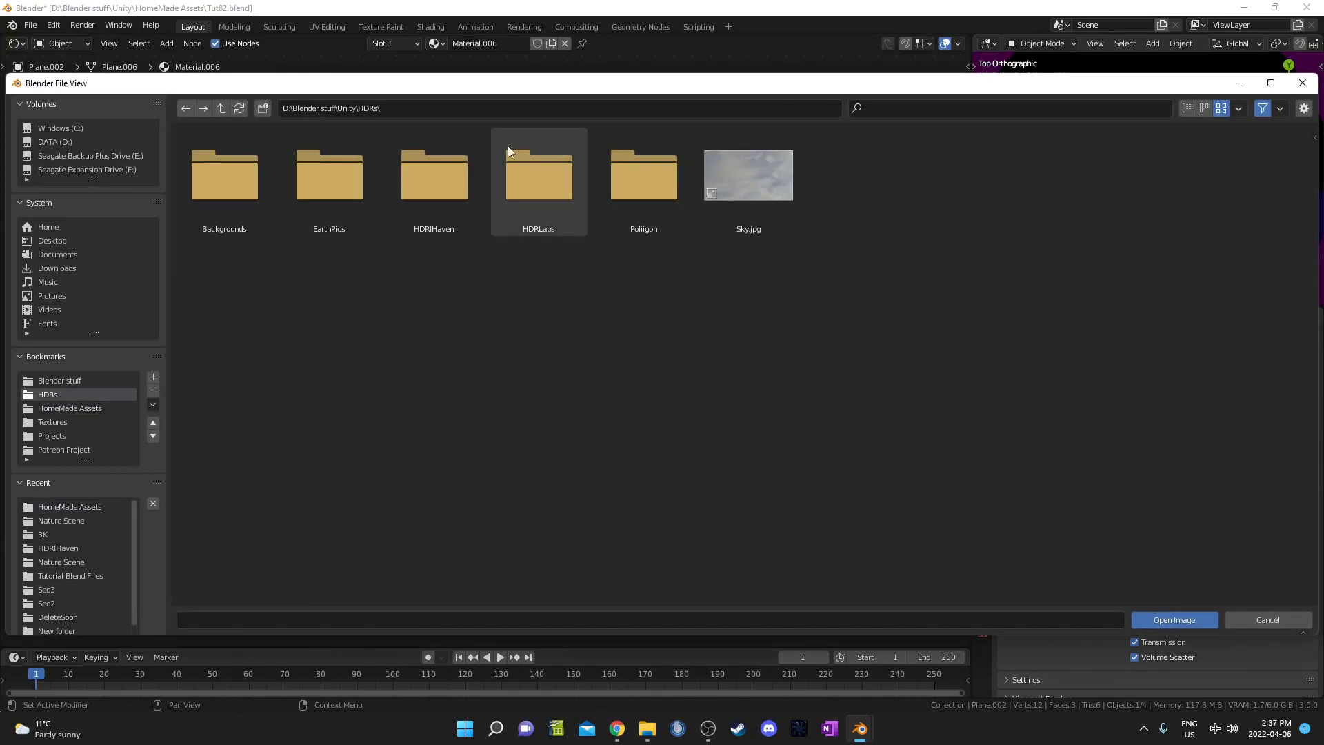
click(440, 176)
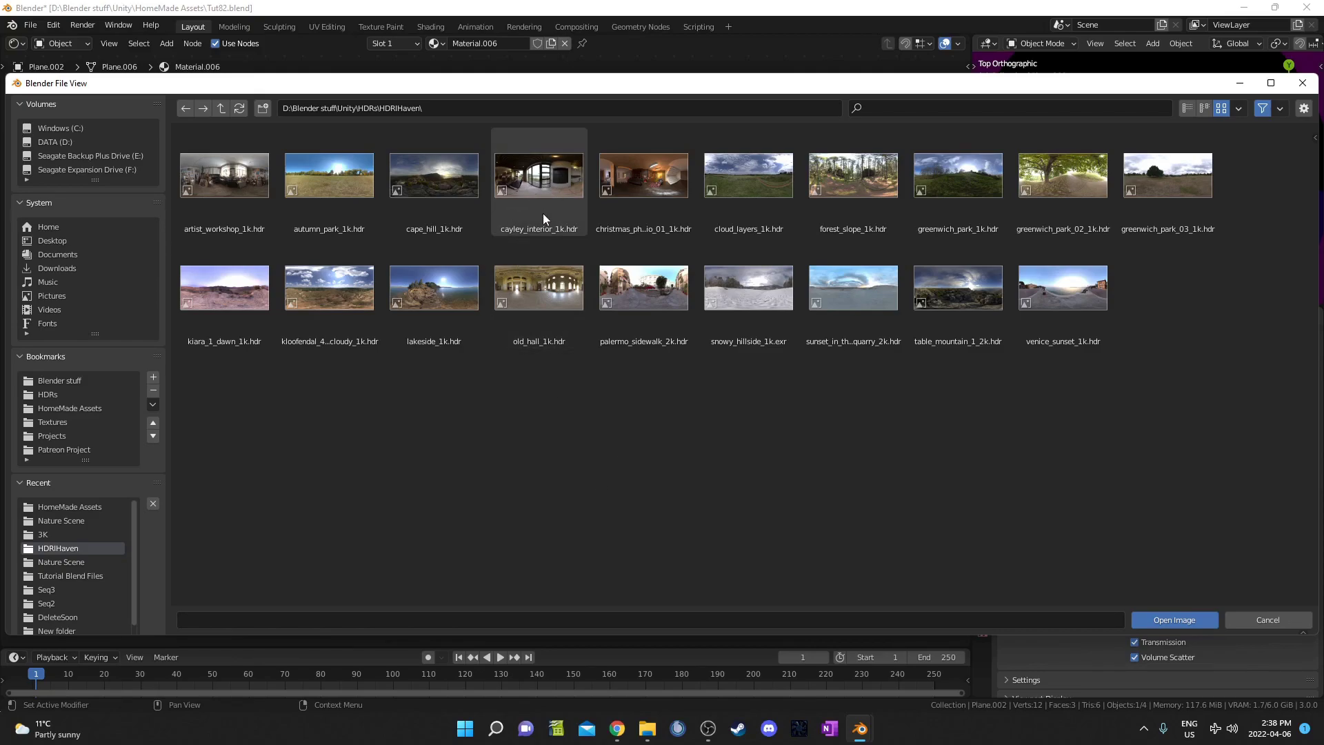
double_click(532, 184)
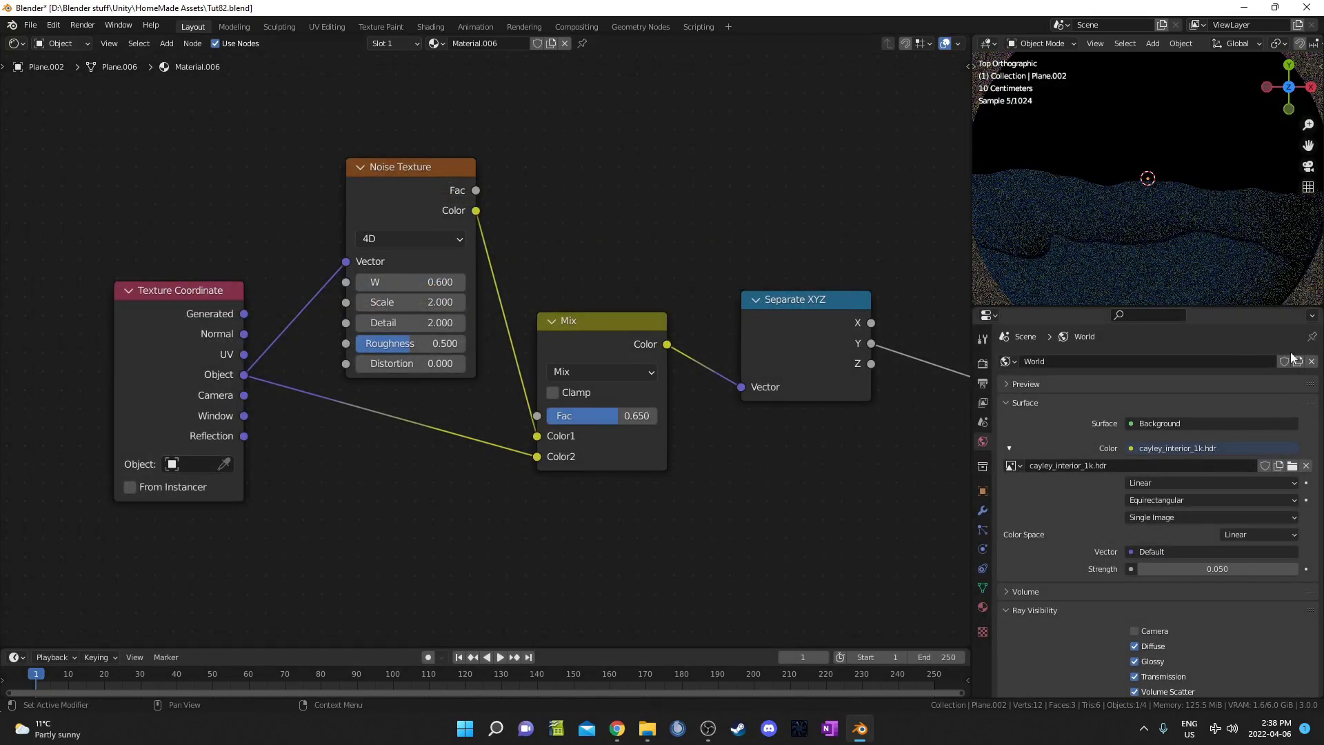
Set the world background Strength to 0.5.
scroll(1119, 237, down, 1)
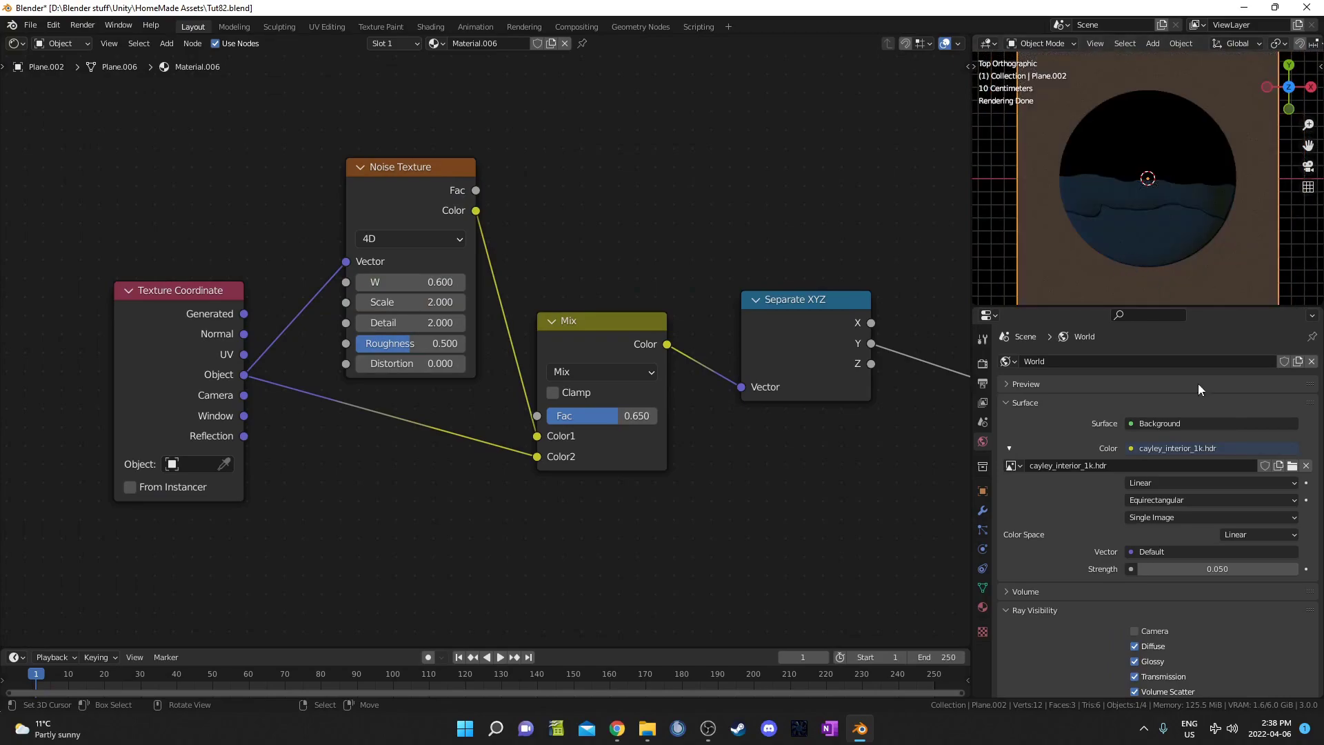
scroll(1153, 573, down, 2)
click(1222, 505)
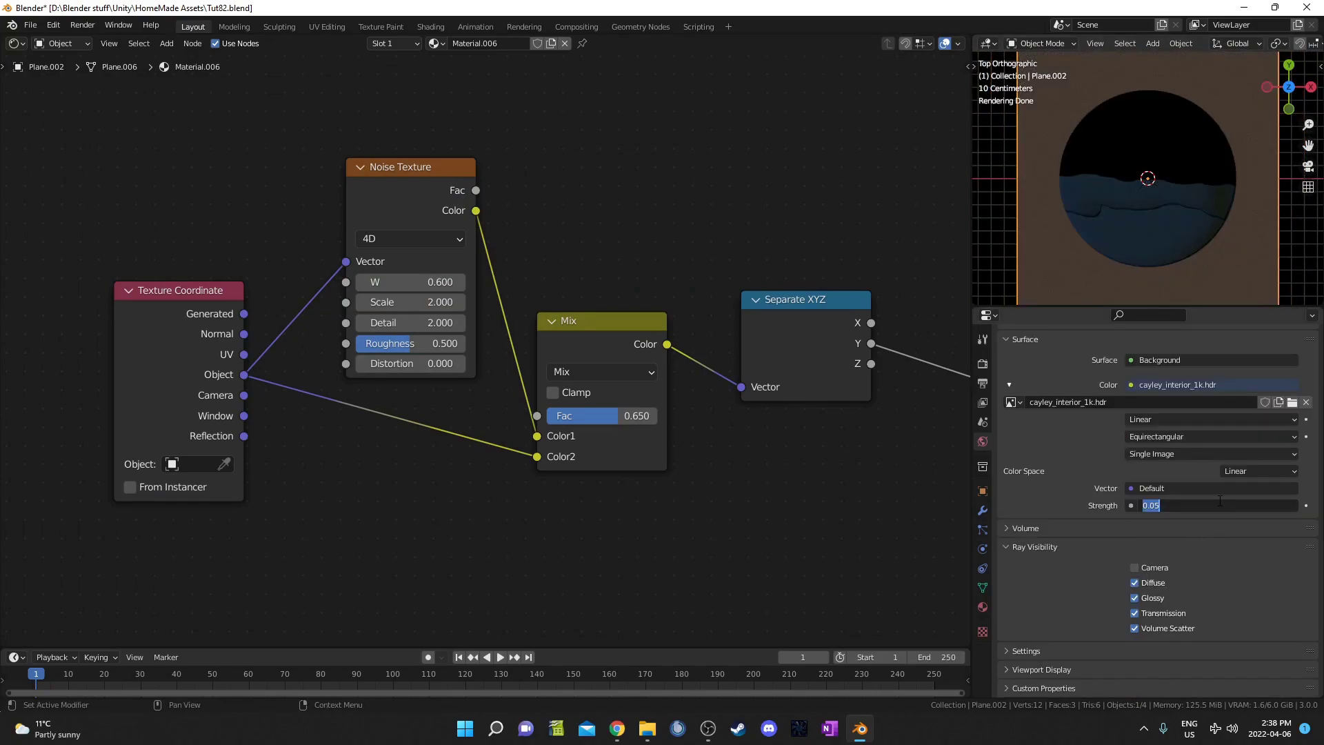
text(1)
key(Return)
click(1164, 504)
text(.5)
key(Return)
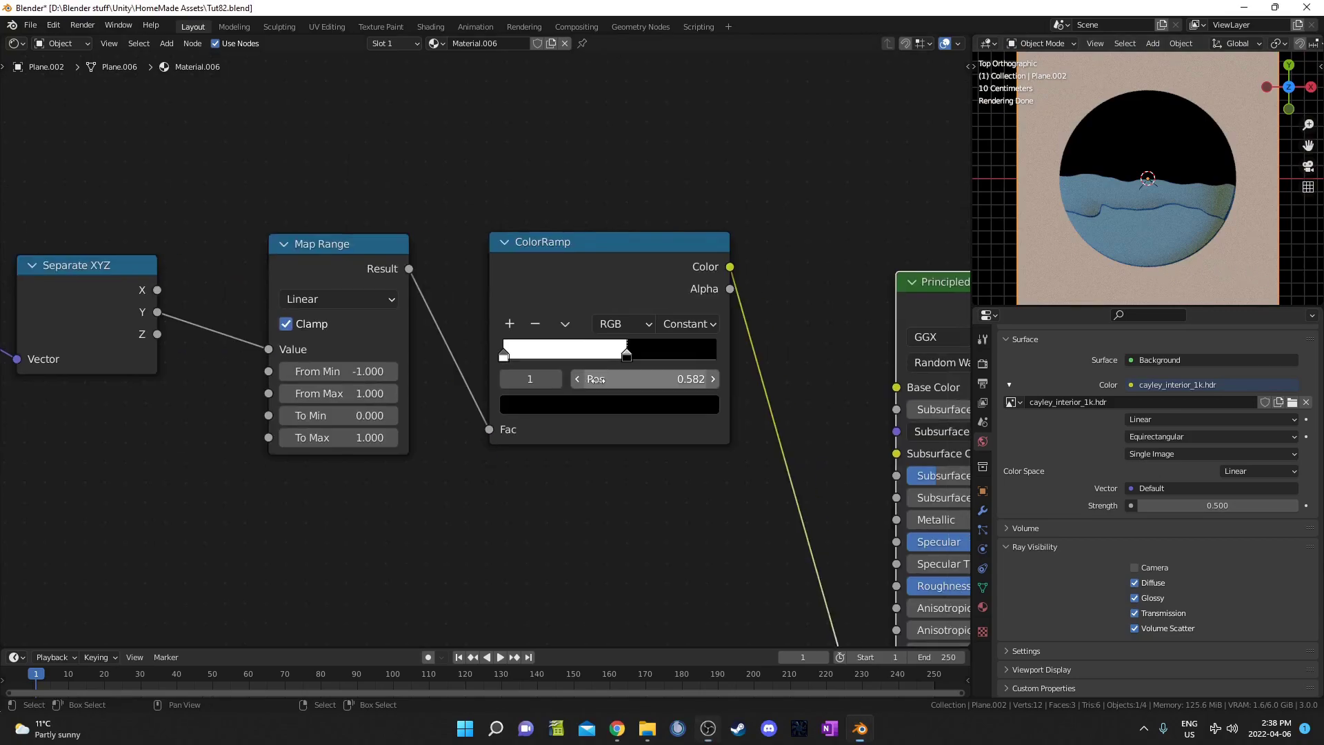
Lower the ColorRamp's black stop to 0.545 on the lowest plane's material.
scroll(710, 372, up, 2)
mouse_move(1117, 226)
middle_down()
mouse_move(1117, 78)
mouse_move(1120, 200)
middle_up()
drag(605, 355, 597, 355)
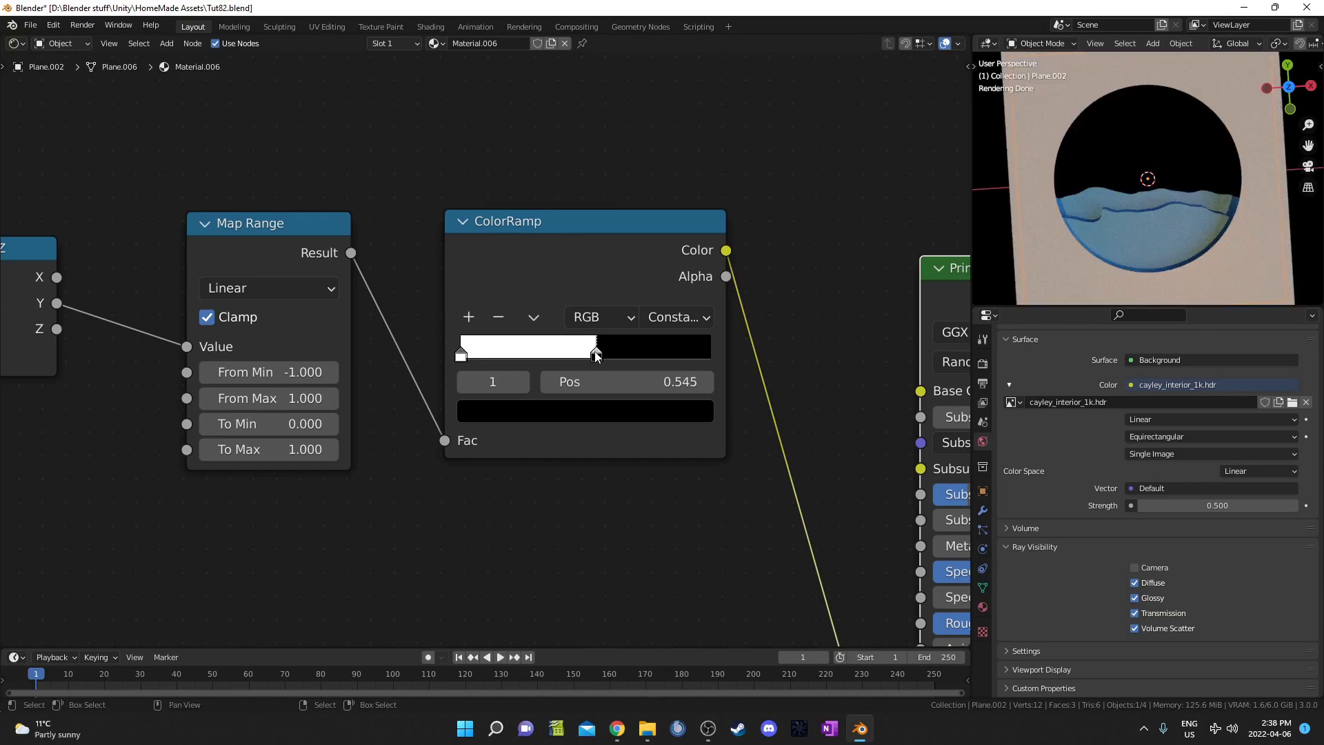
Try a Fac of 0.633 on the Mix node that blends the noise with the object coordinates.
middle_drag(131, 377, 561, 298)
middle_drag(159, 348, 591, 455)
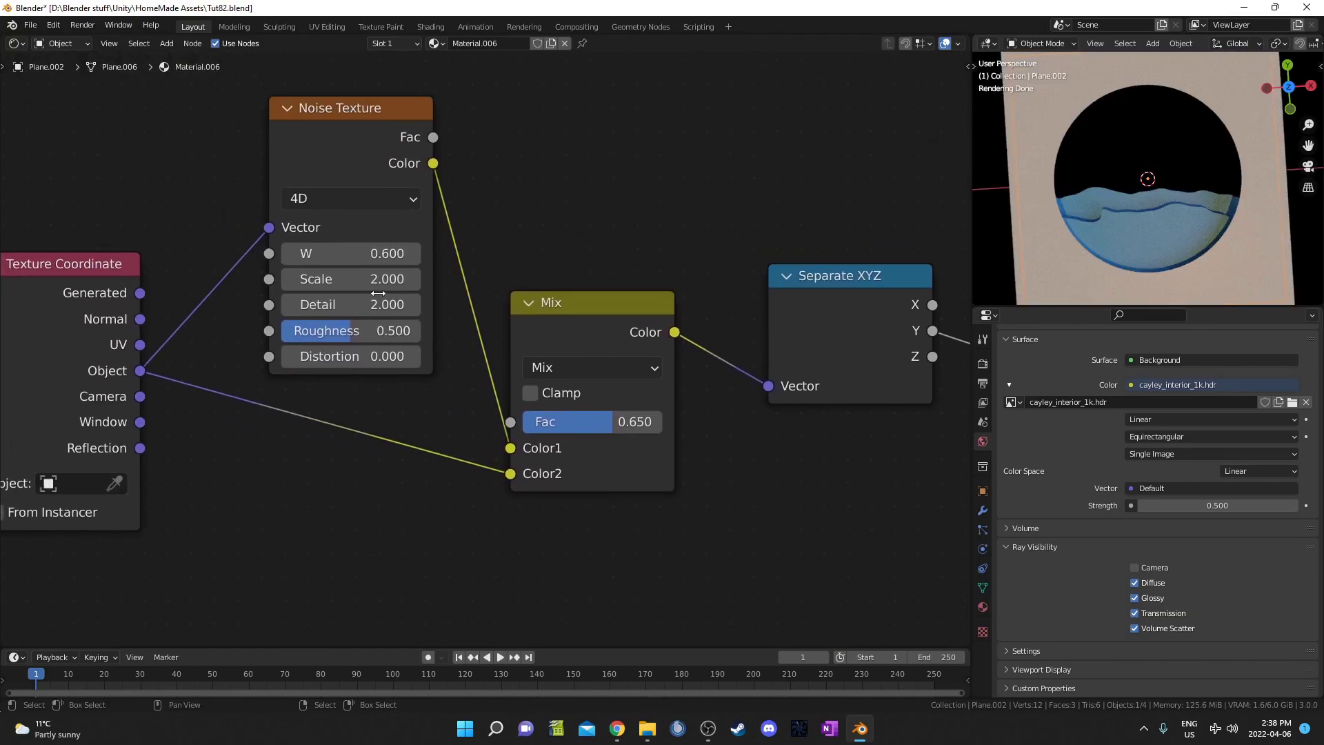
middle_drag(550, 372, 488, 393)
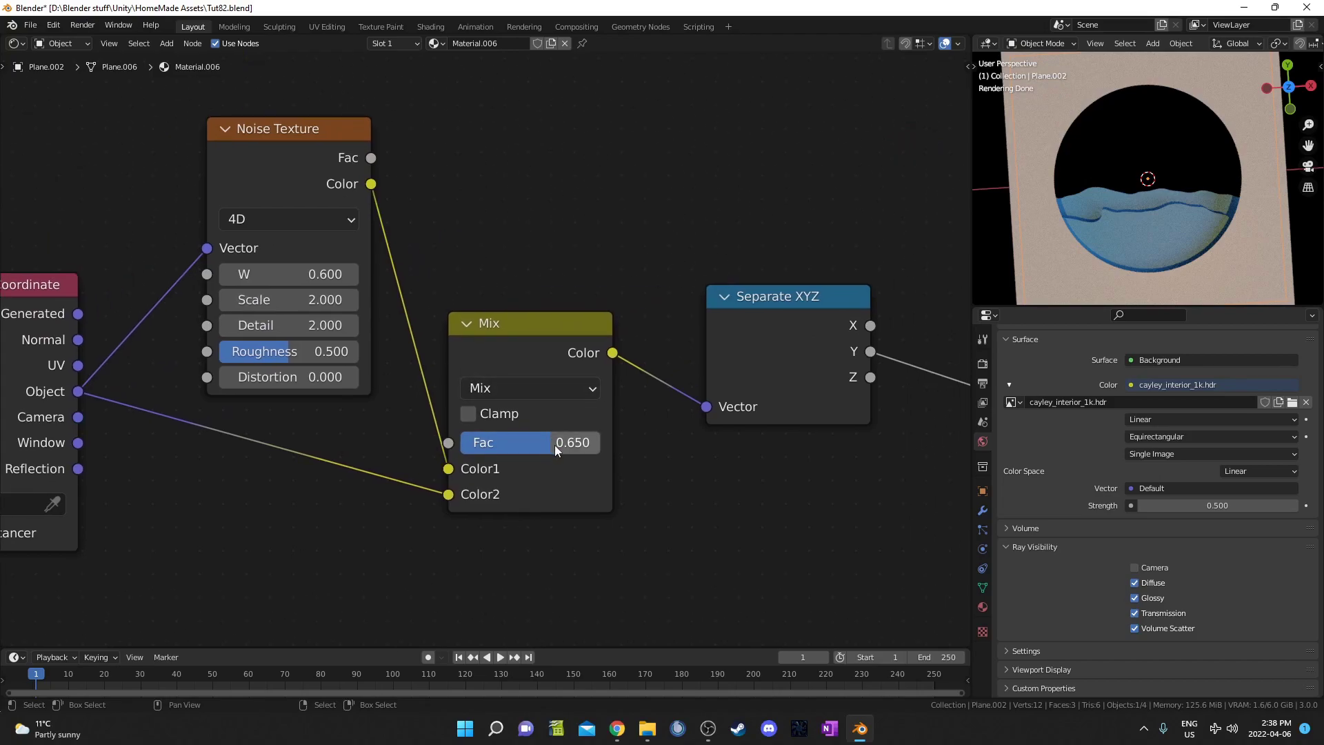
mouse_move(549, 442)
mouse_down()
mouse_move(533, 441)
mouse_move(589, 442)
mouse_move(550, 442)
mouse_up()
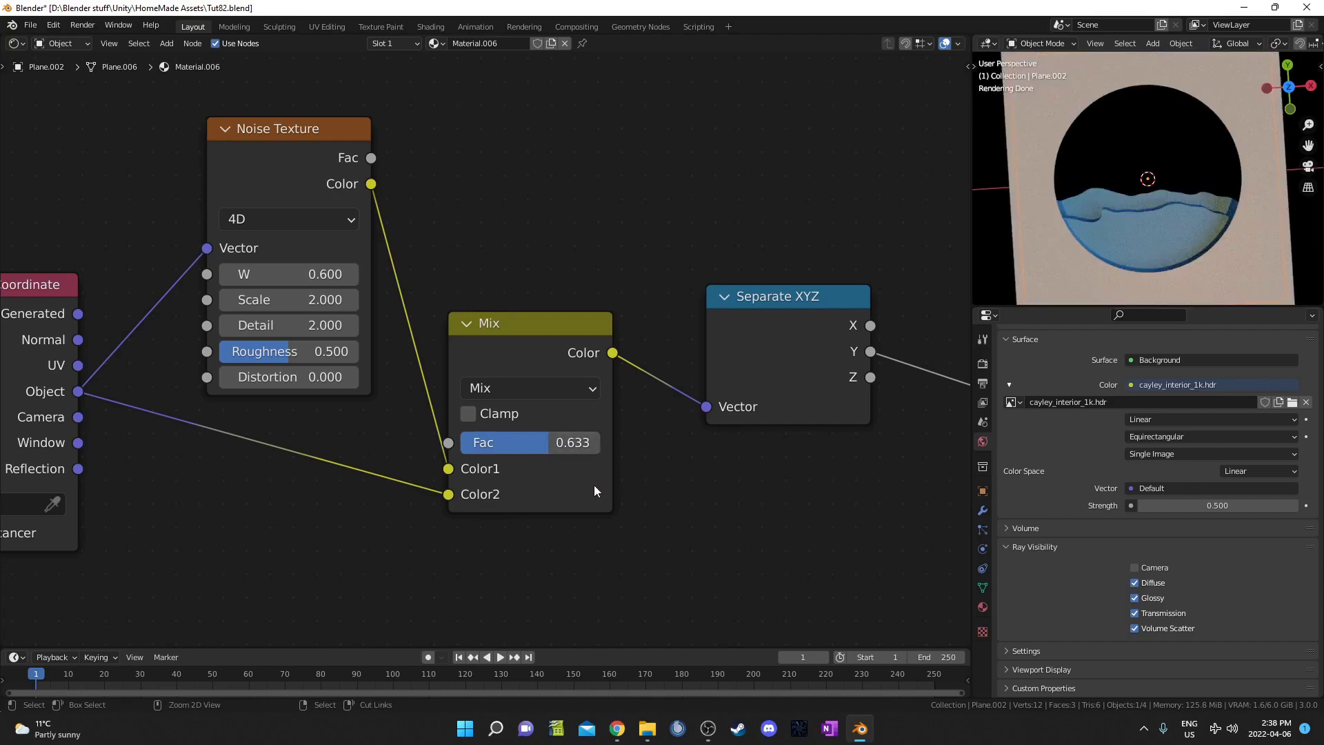
middle_drag(708, 462, 608, 453)
middle_drag(402, 403, 516, 386)
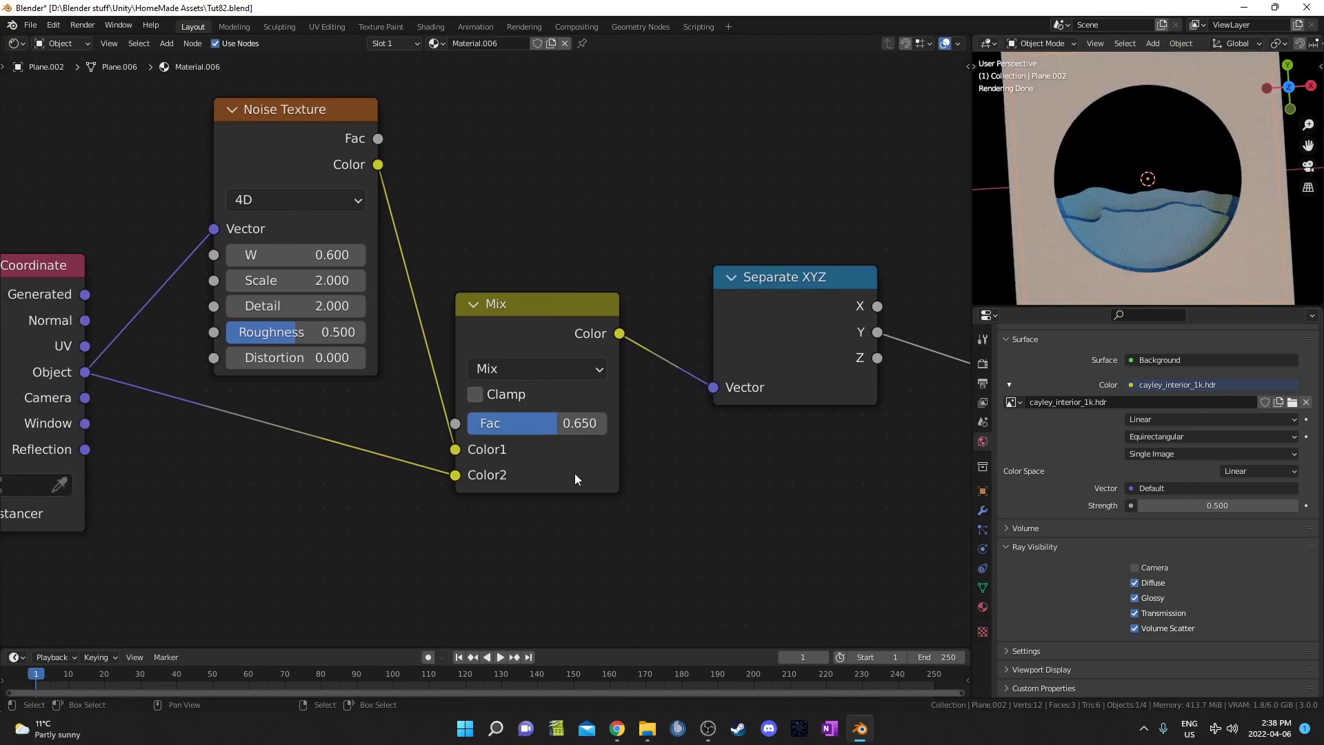
scroll(453, 389, down, 1)
scroll(677, 429, down, 1)
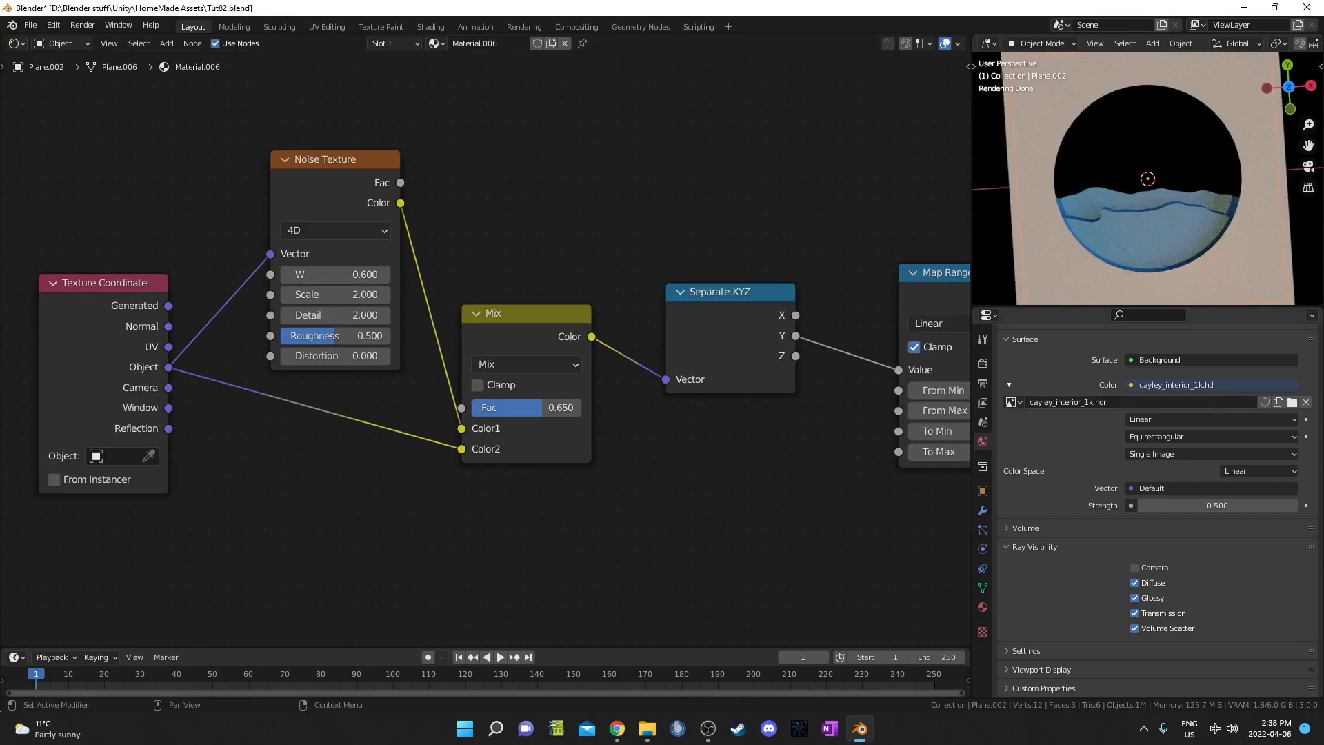
Duplicate the lowest wave plane about 0.06 m further down along Z and give the new layer its own material copy.
middle_drag(1142, 289, 1145, 190)
key(shift+d)
key(z)
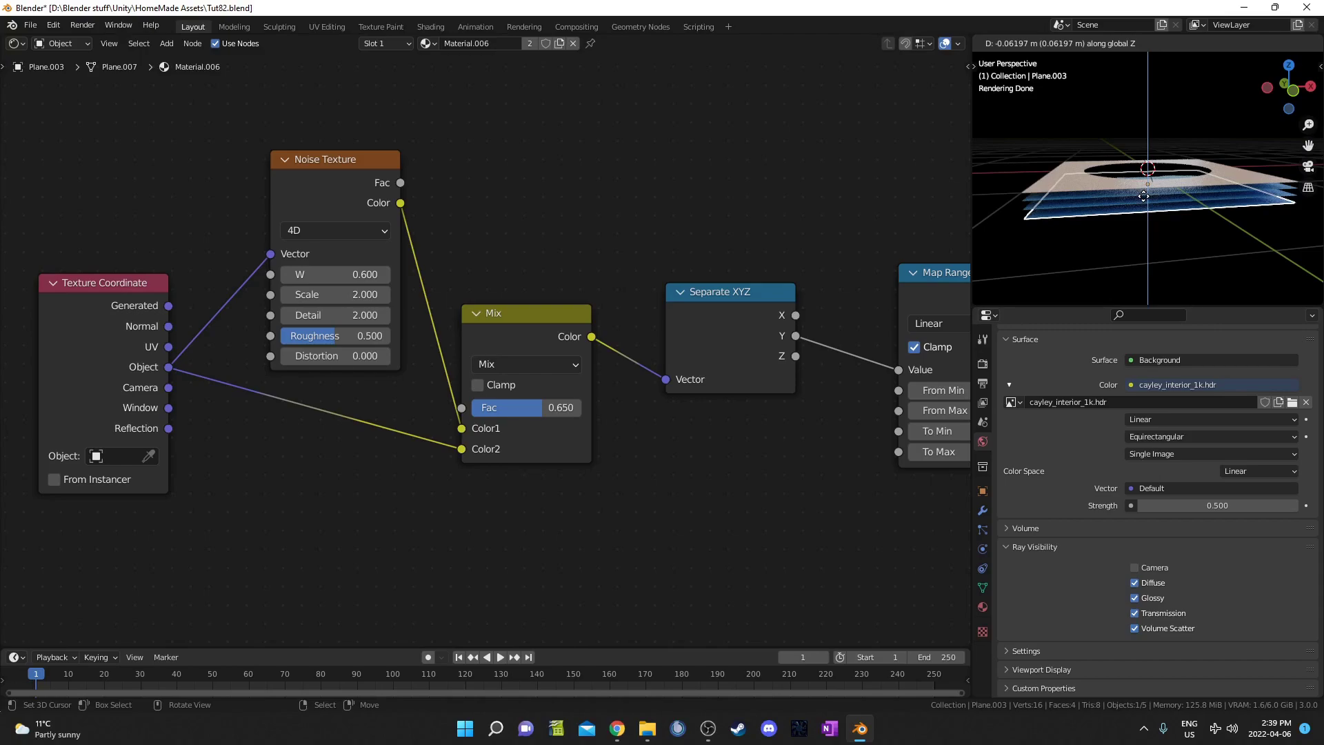
click(1148, 195)
middle_drag(1151, 196, 1169, 236)
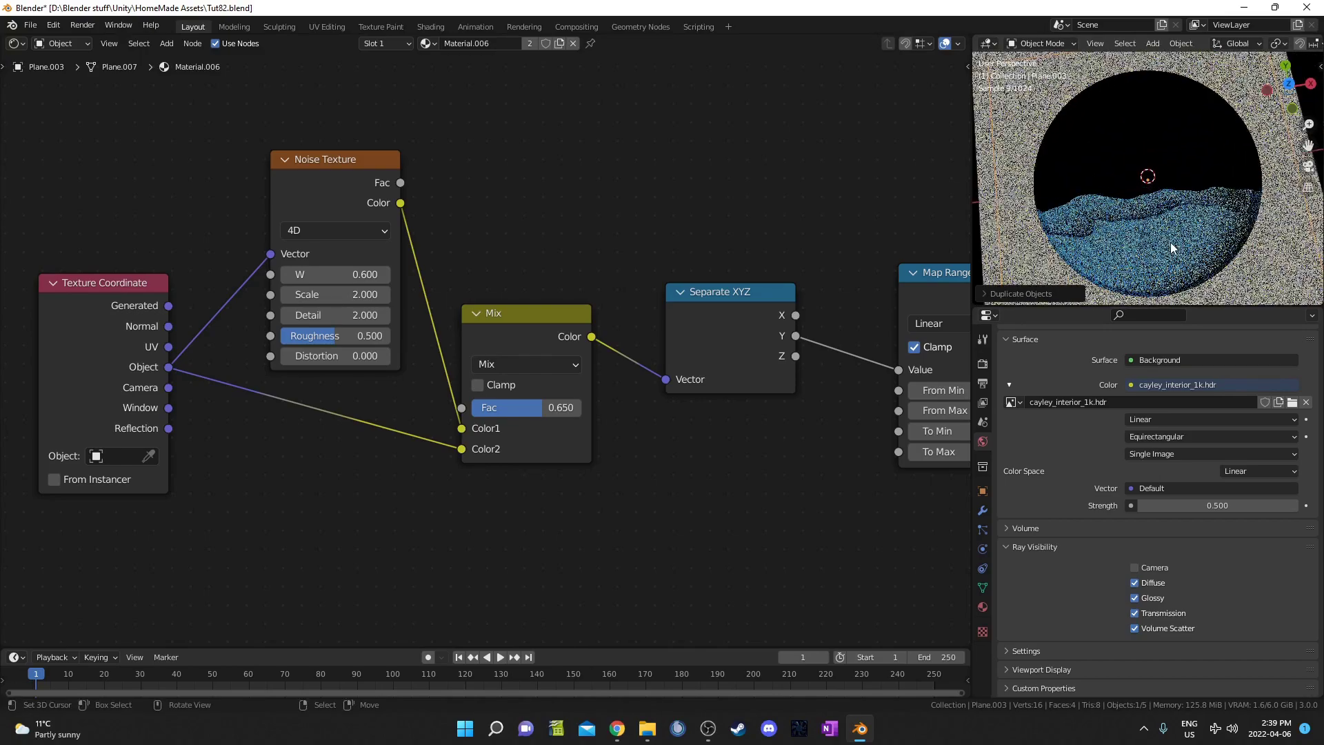
click(559, 44)
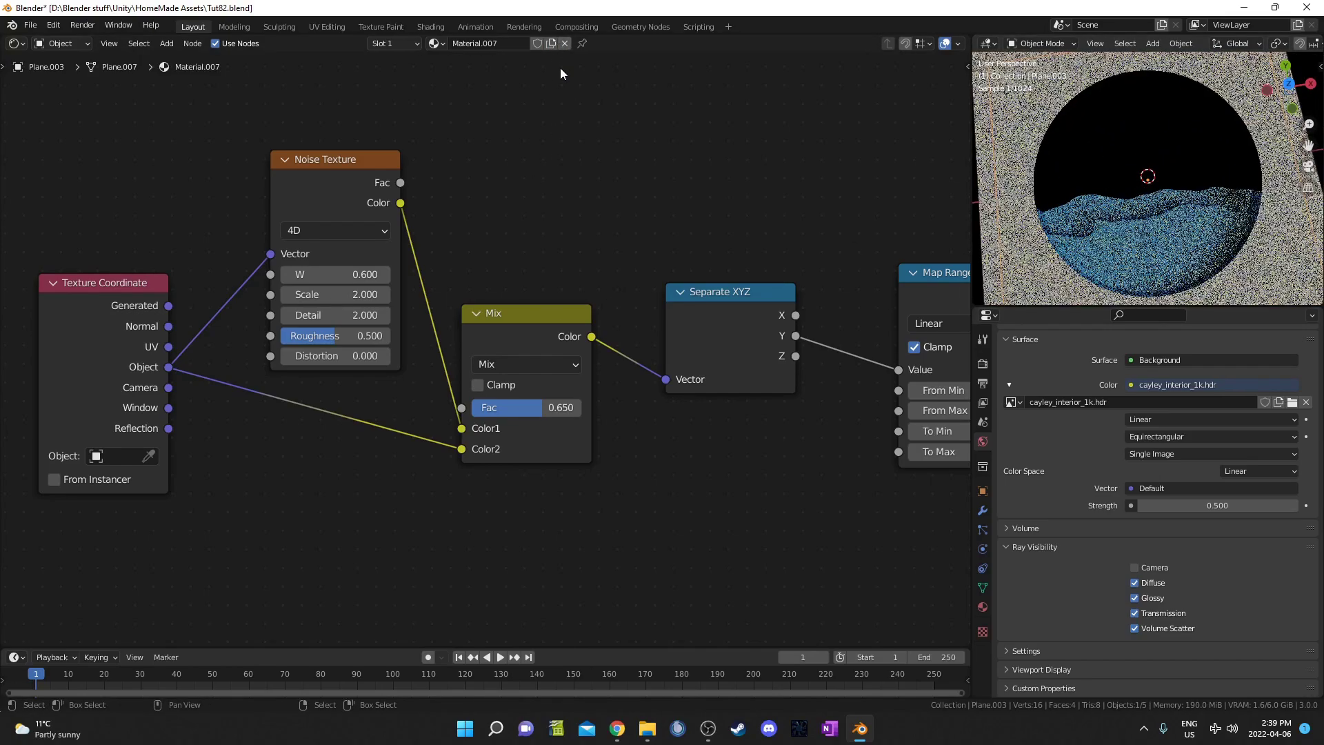
Move the ColorRamp's black stop to 0.627 on the newest layer's material.
middle_drag(637, 360, 525, 358)
middle_drag(837, 424, 457, 337)
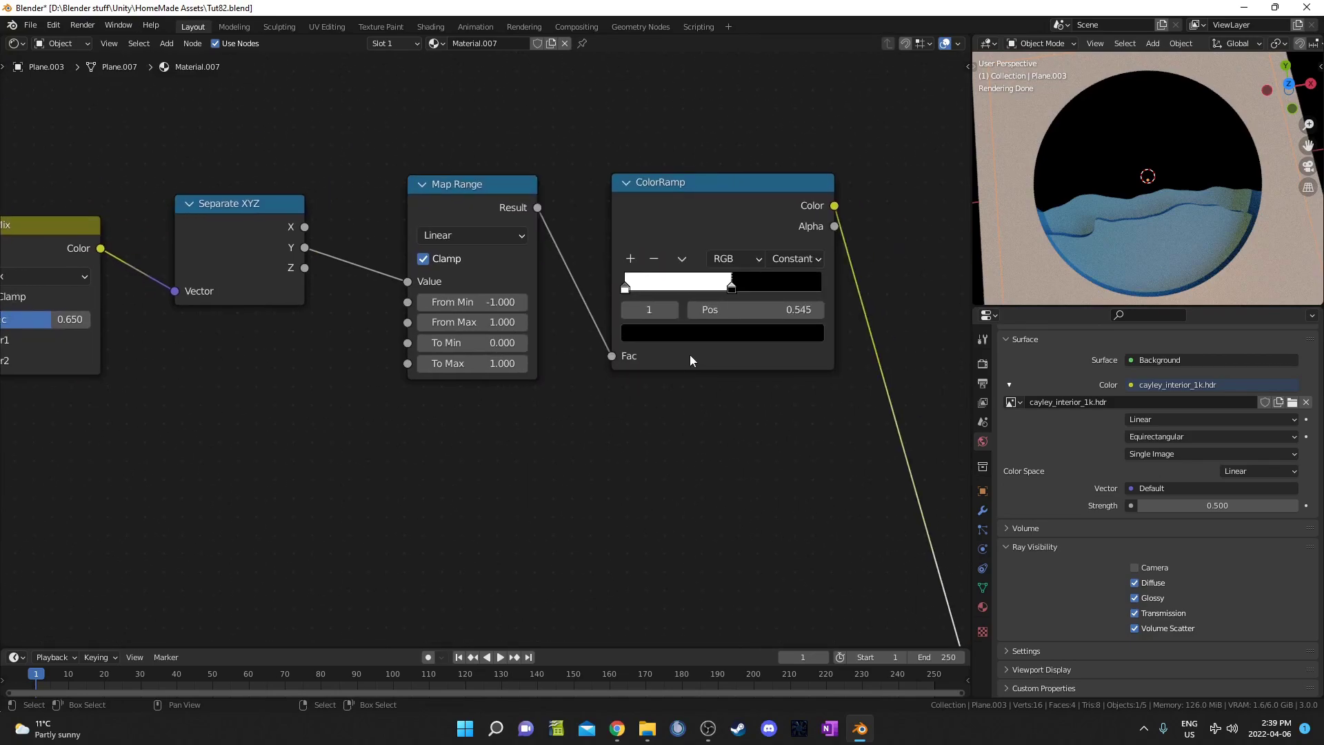
middle_drag(693, 354, 571, 379)
drag(615, 313, 631, 307)
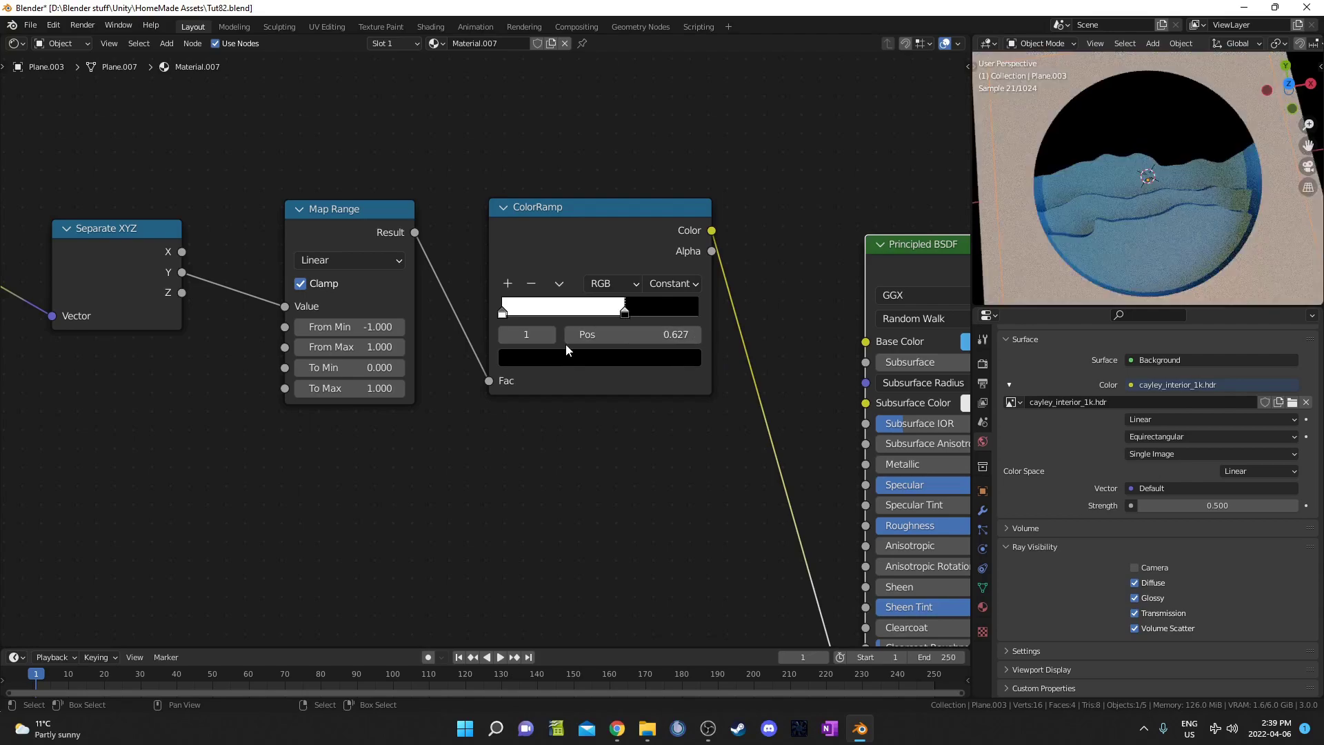
mouse_move(1152, 224)
middle_down()
mouse_move(1147, 210)
mouse_move(1147, 237)
middle_up()
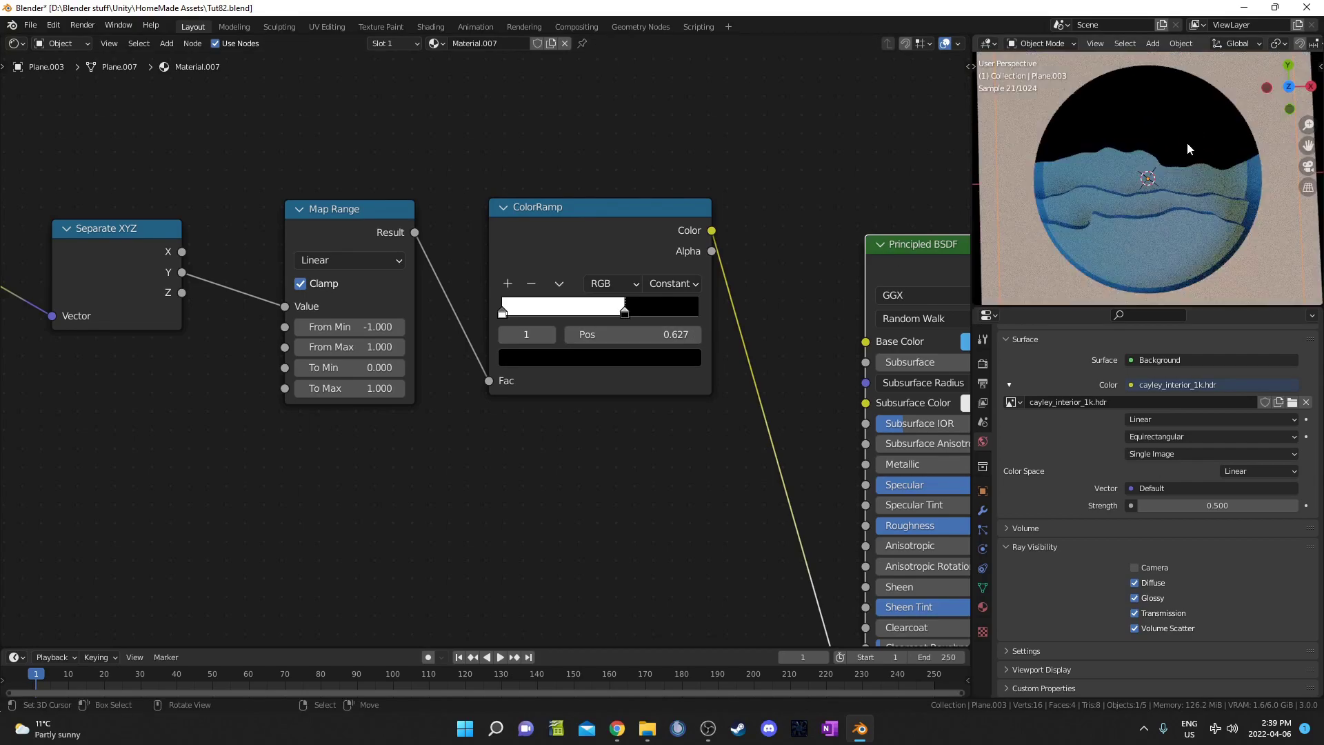
Lower the ColorRamp's black stop to 0.573 on the lowest wave layer's material.
drag(623, 313, 613, 312)
middle_drag(622, 376, 623, 298)
scroll(1208, 254, down, 5)
Select the middle wave plane and set the black stop's position to 0.5 on its ColorRamp.
middle_drag(1209, 254, 1080, 238)
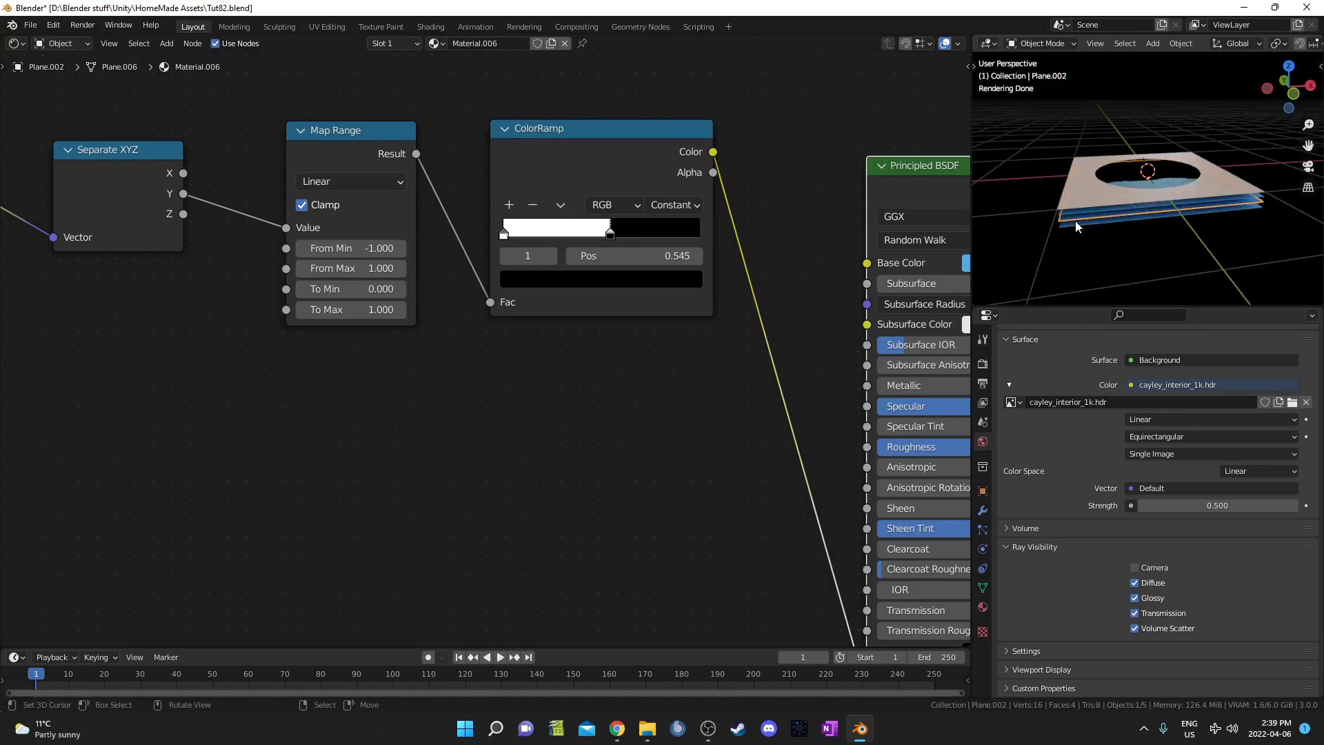
middle_drag(1253, 121, 1172, 256)
scroll(1223, 186, up, 2)
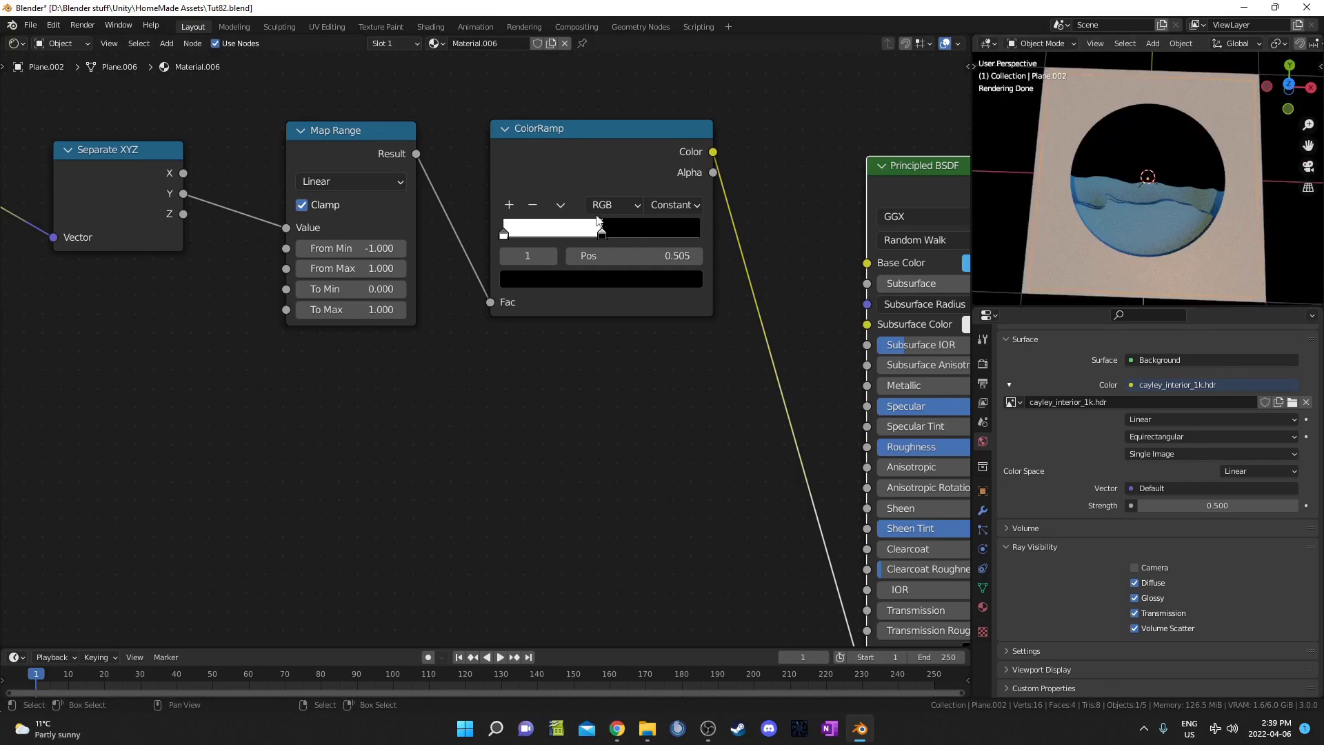
drag(613, 239, 608, 241)
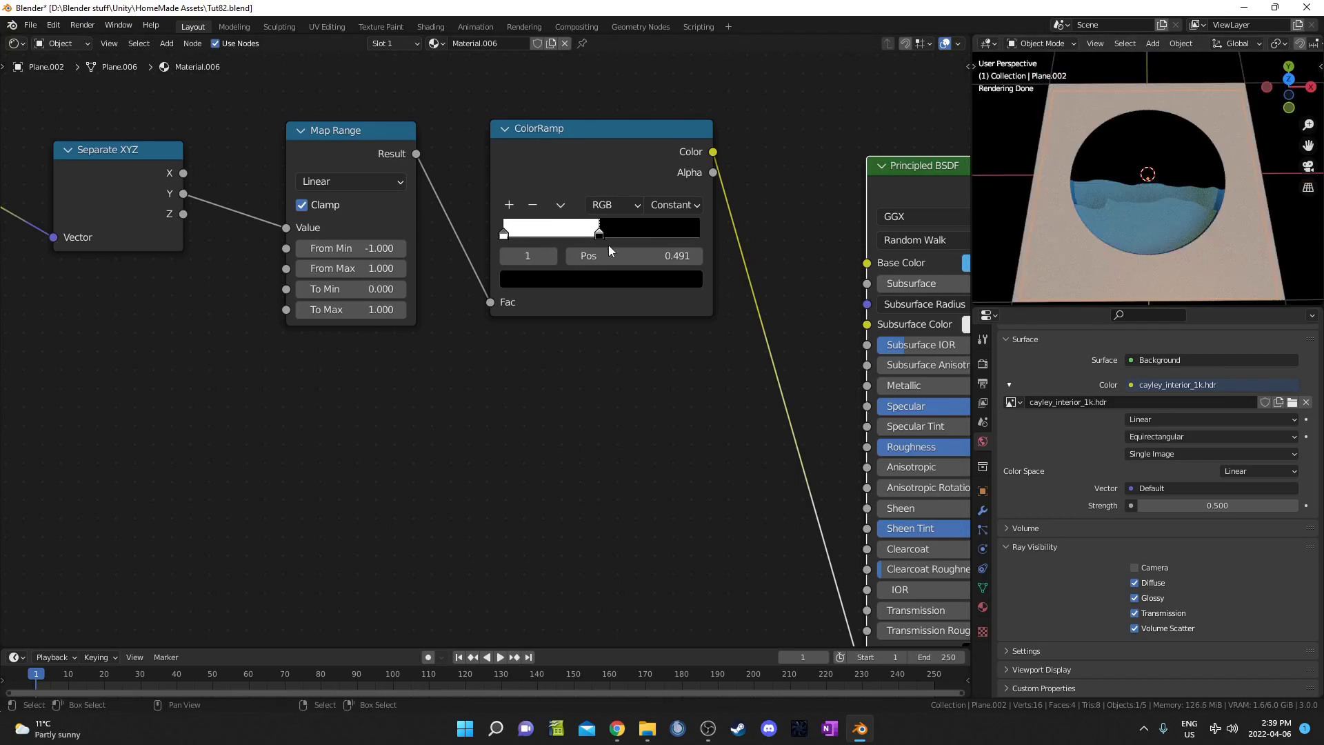
click(611, 251)
text(.5)
key(Return)
Select the uppermost wave plane and lower its ColorRamp's black stop to 0.445.
scroll(1067, 198, down, 3)
middle_drag(1066, 198, 1154, 218)
click(1151, 178)
click(1104, 188)
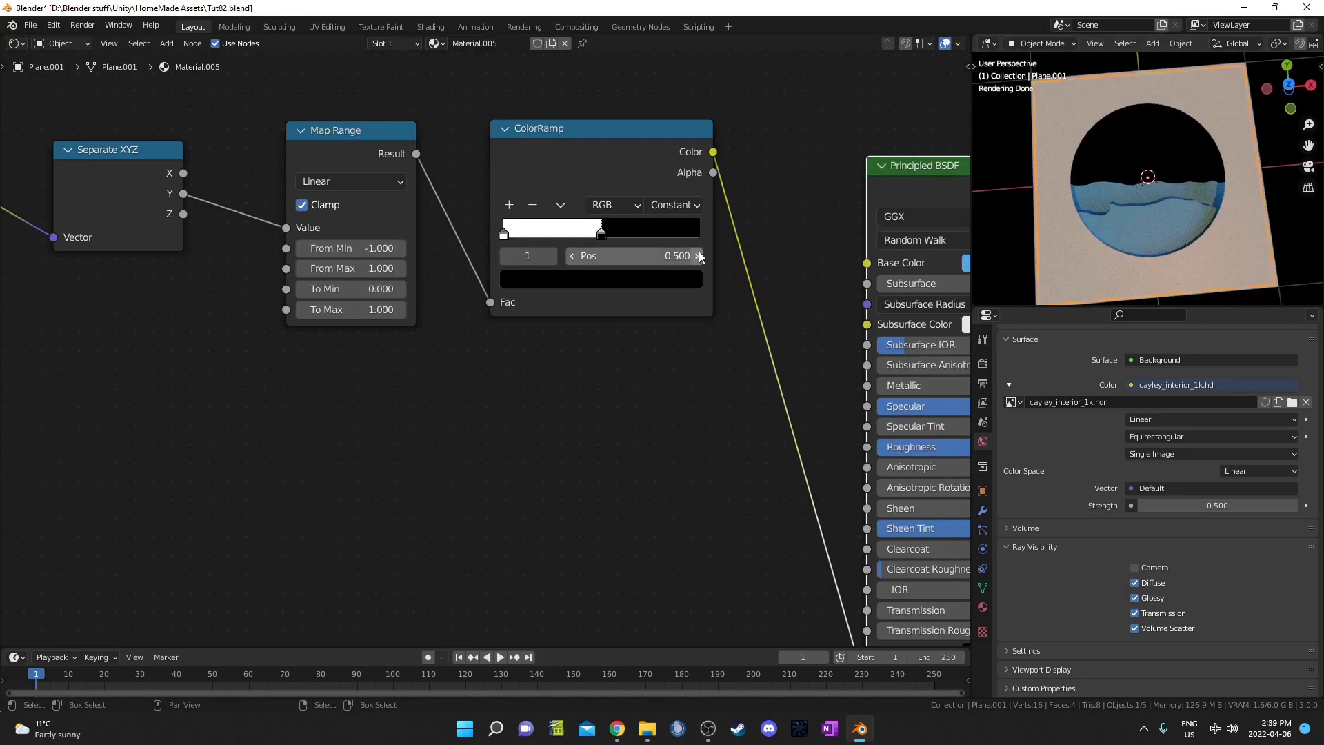
drag(601, 235, 590, 236)
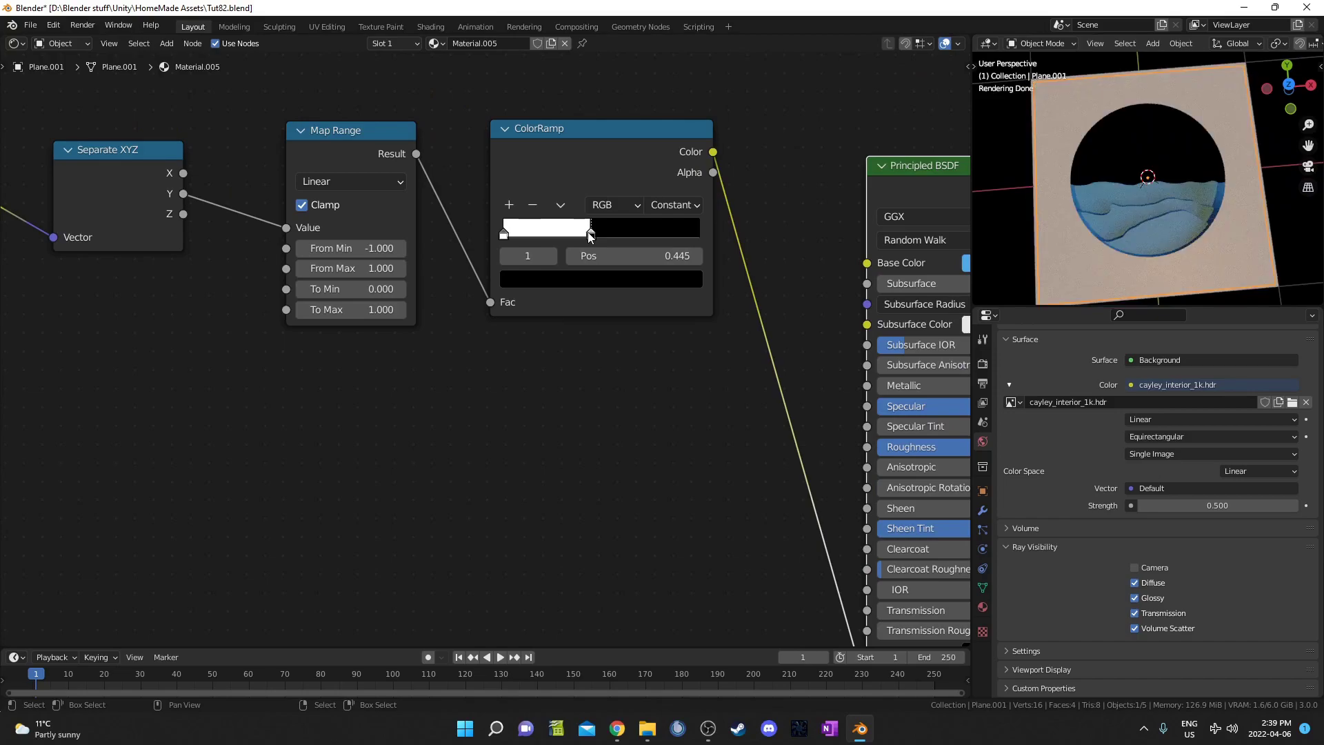
middle_drag(1145, 225, 1133, 234)
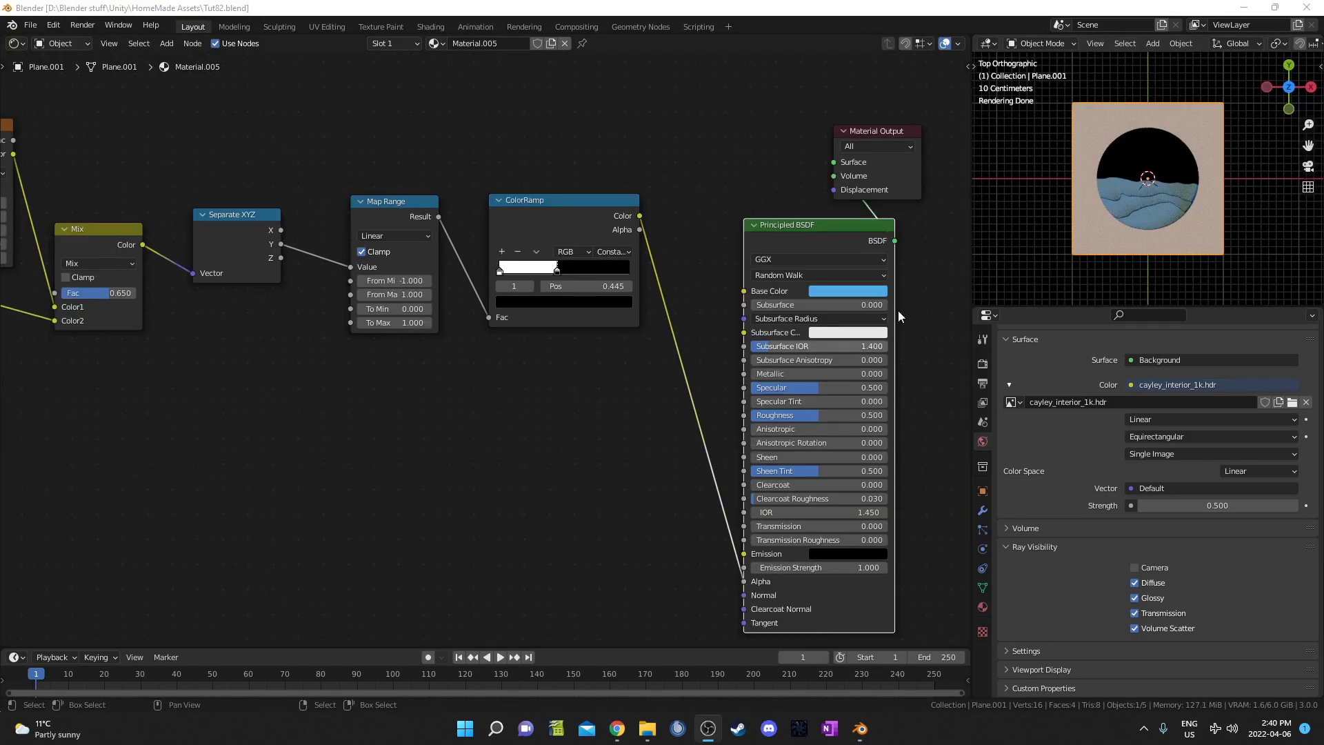
Add a new plane and move it down along Z to just below the lowest wave layer.
middle_drag(1154, 243, 1150, 177)
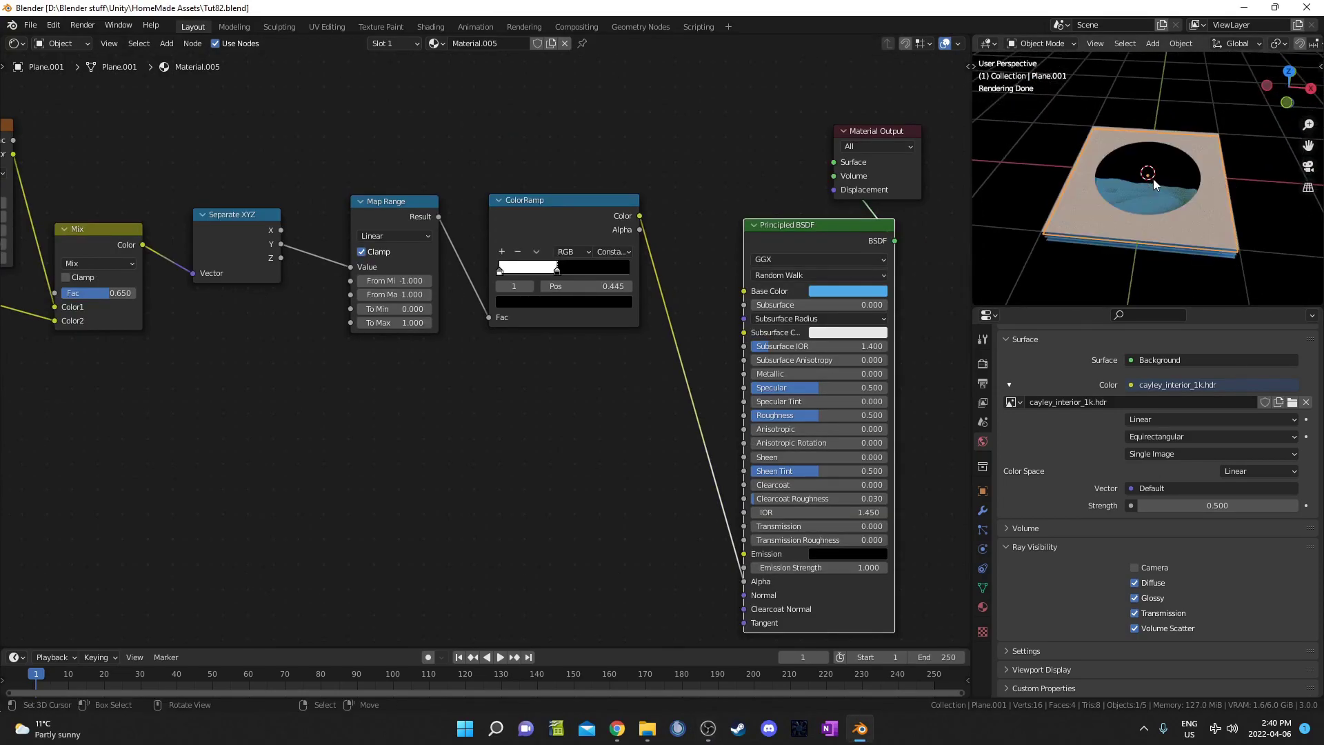
key(shift+a)
mouse_move(1153, 179)
click(1209, 183)
middle_drag(1212, 207, 1125, 229)
key(g)
key(z)
click(1120, 164)
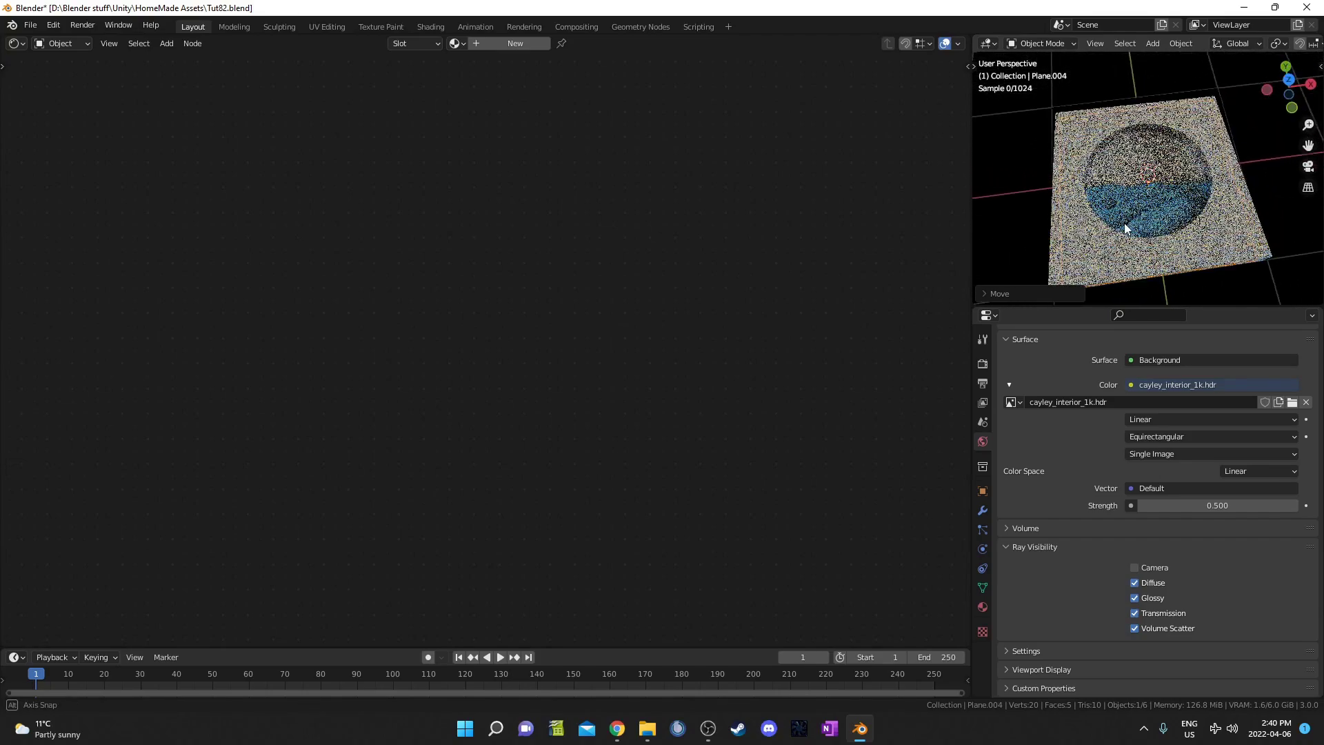
Create a new material on the bottom plane and name it Moon.
click(485, 43)
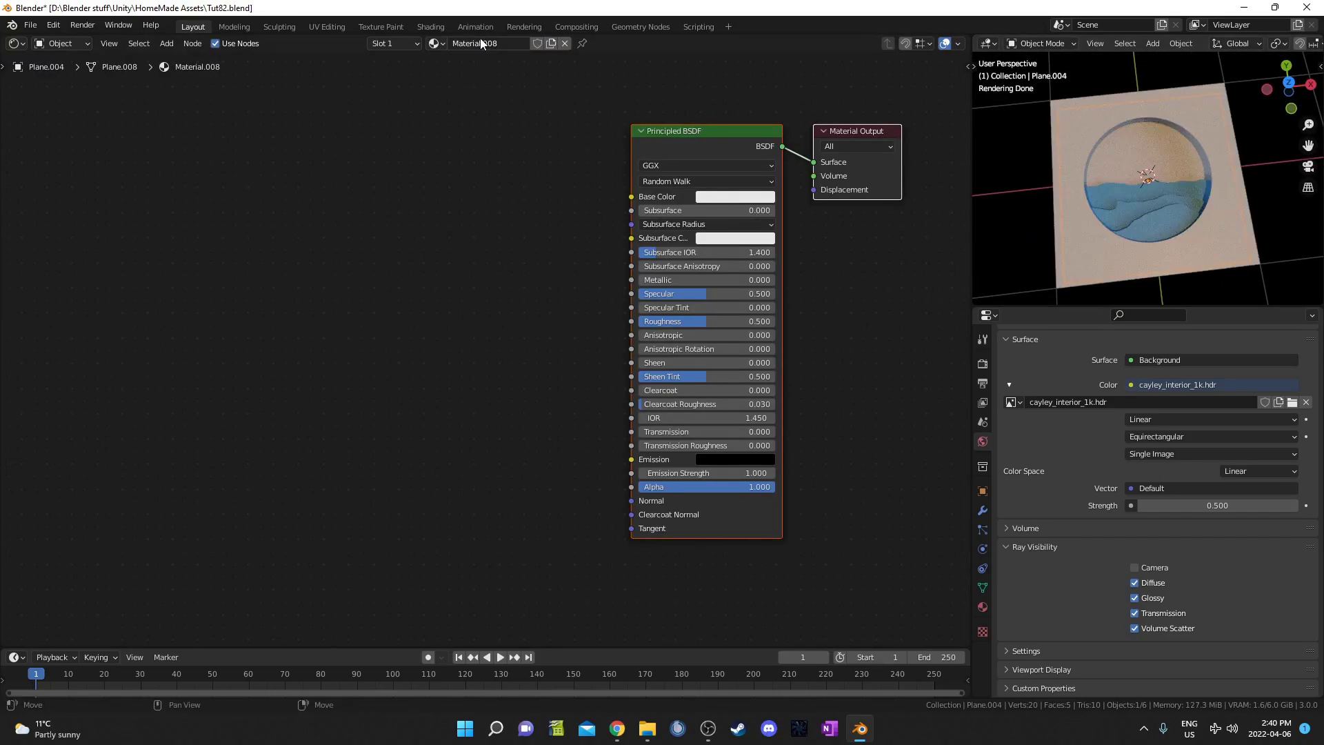
click(482, 44)
text(Moon)
key(Return)
Rename the wave layers' materials as numbered Hill materials, with Hill3 on the lowest, and name the circular cut-out's material Frame.
middle_drag(1151, 280, 1149, 158)
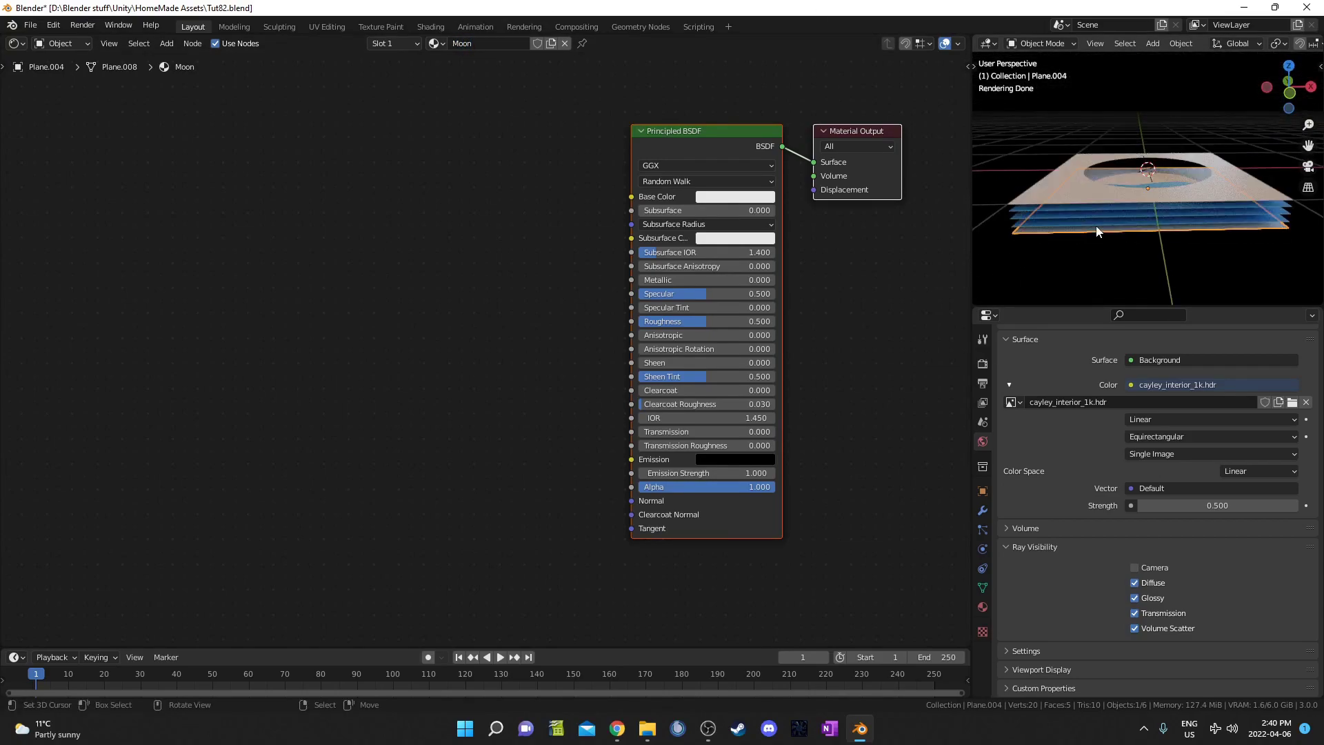
right_click(1096, 228)
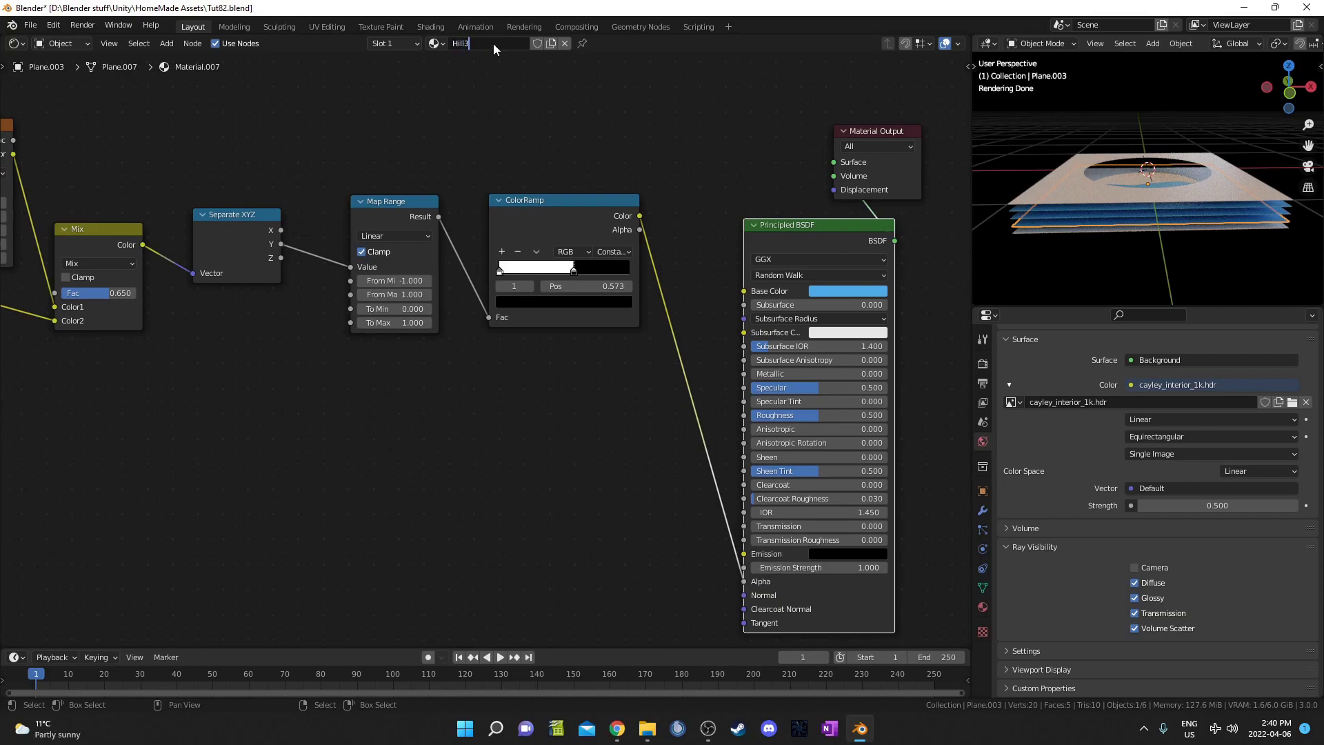
click(1051, 218)
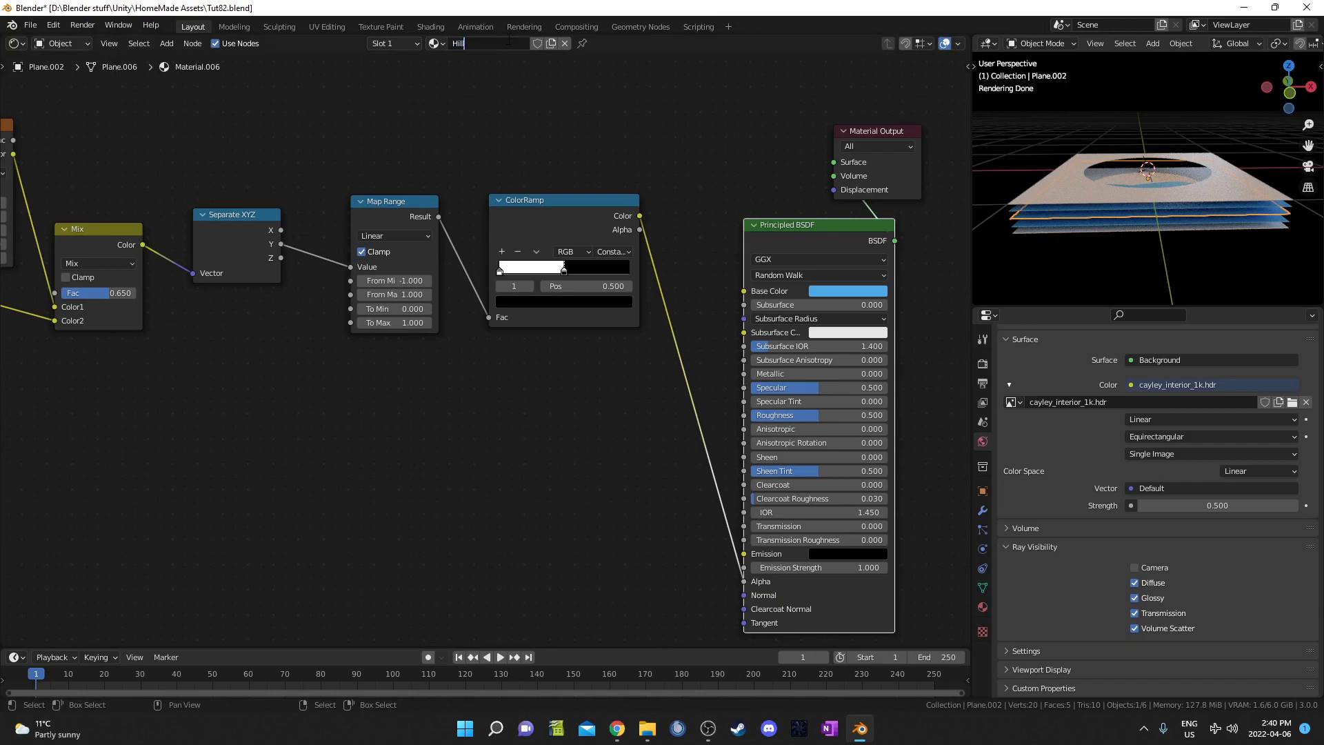
click(1065, 218)
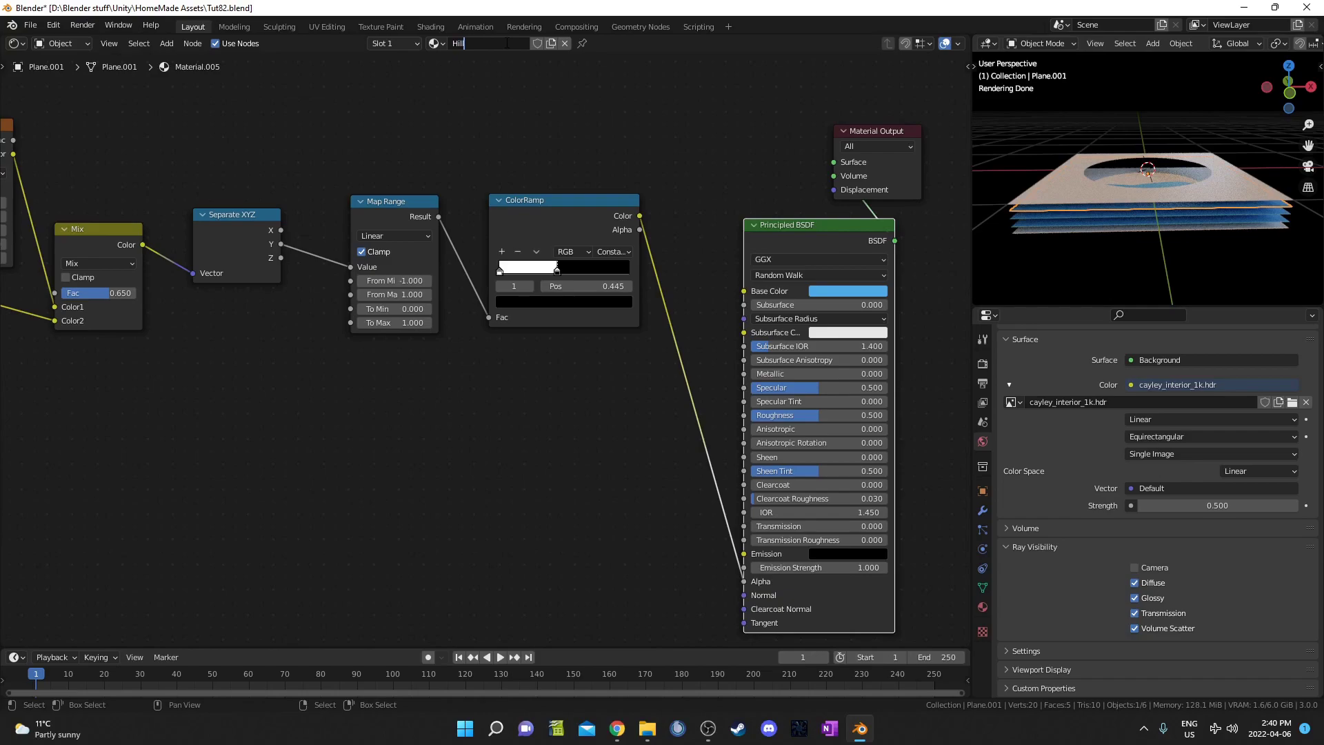
click(1067, 181)
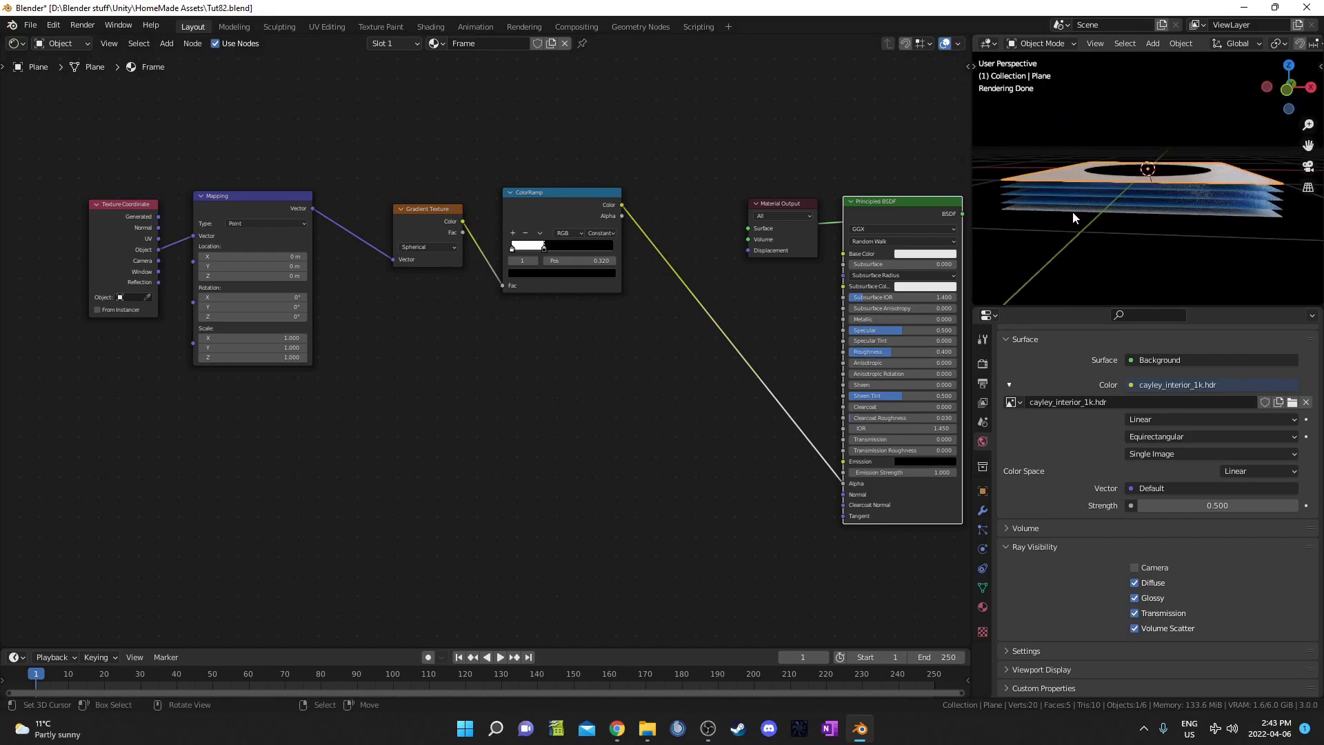
Add a Texture Coordinate node to the bottom plane's Moon material and preview its Object output.
click(1073, 213)
middle_drag(1109, 160, 1113, 293)
middle_drag(501, 328, 523, 369)
key(shift+a)
click(455, 352)
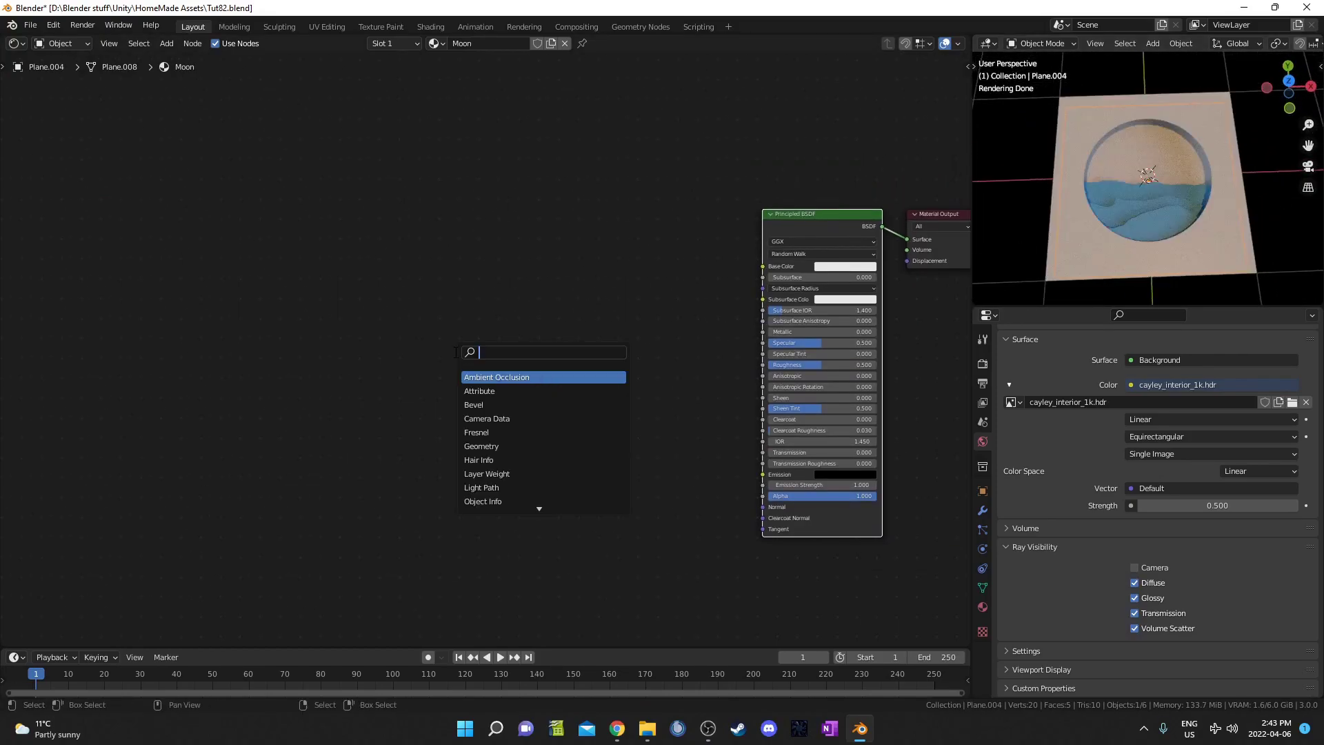
text(tex co)
key(Return)
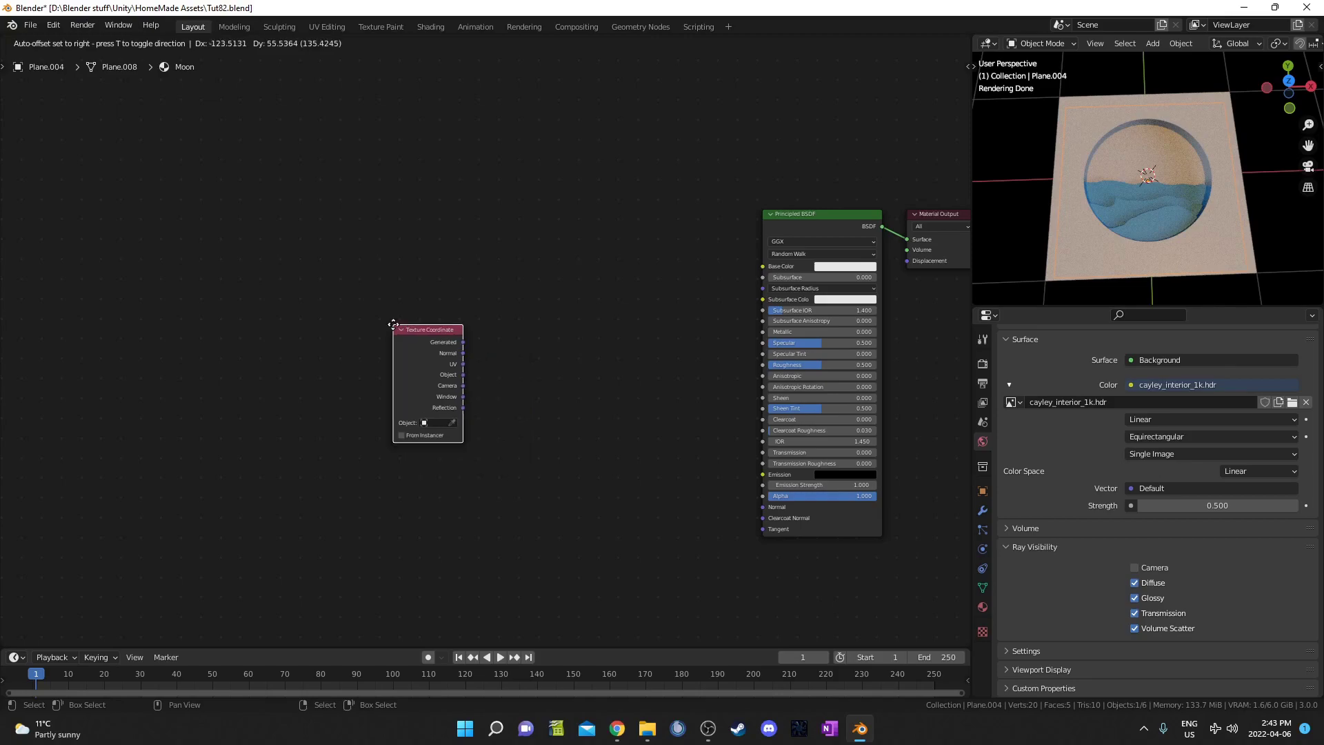
click(318, 234)
ctrl+shift+click(345, 249)
ctrl+shift+click(345, 248)
ctrl+shift+click(345, 249)
ctrl+shift+click(345, 248)
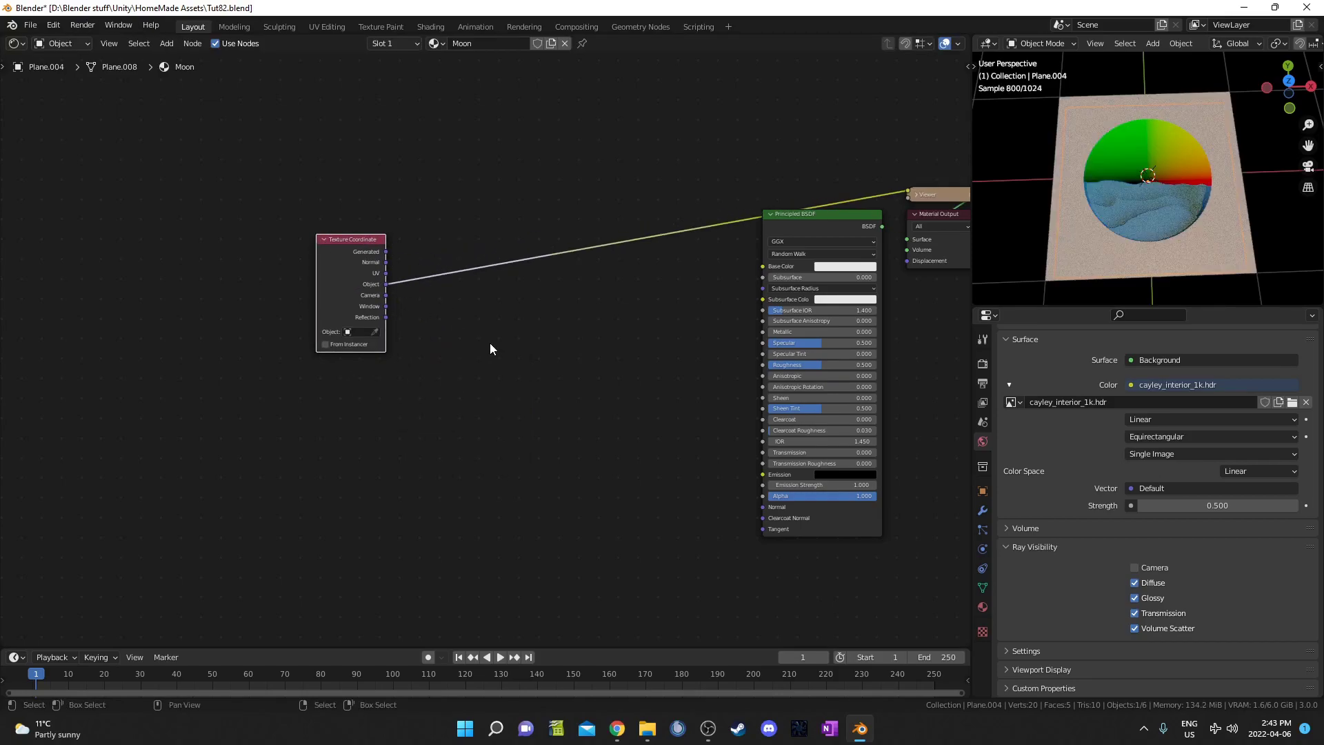
Insert a Mapping node on the link from the Texture Coordinate's Object output to the Viewer.
middle_drag(429, 336, 404, 369)
middle_drag(510, 365, 443, 401)
key(shift+a)
click(446, 401)
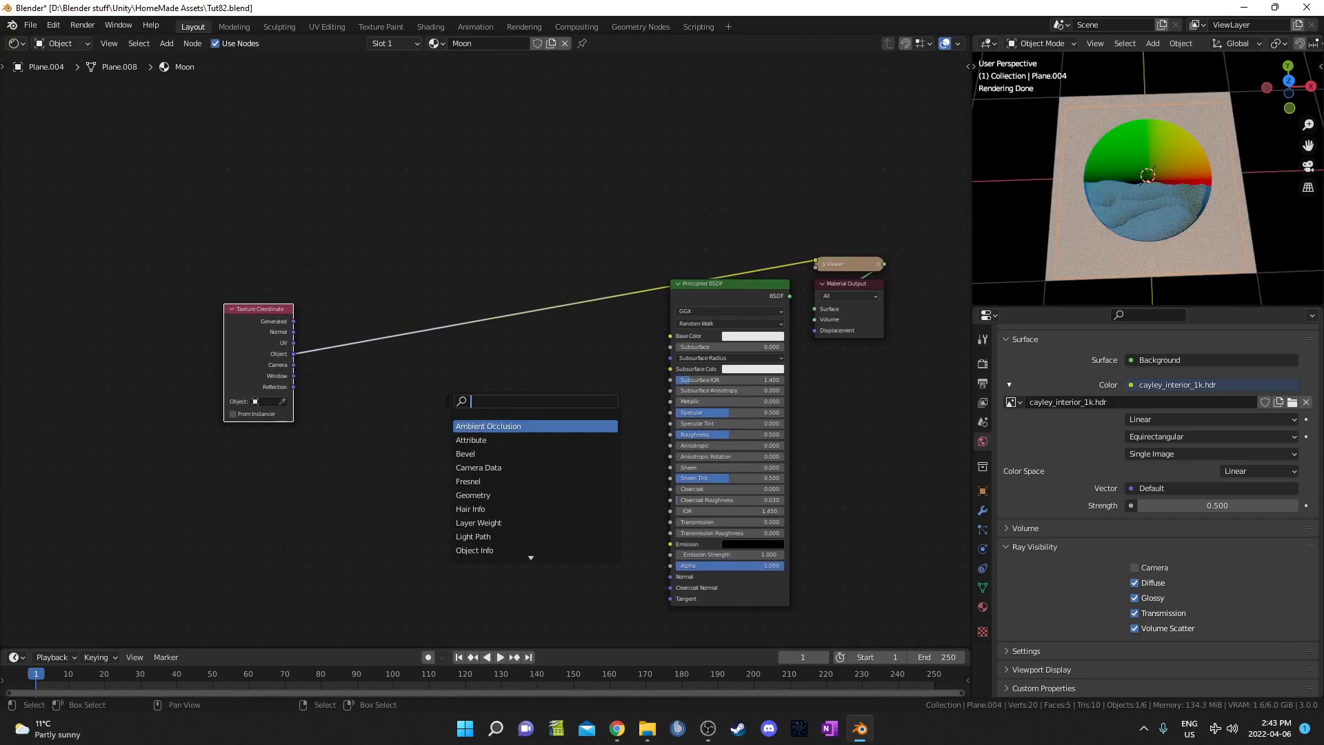
text(mapp)
key(Return)
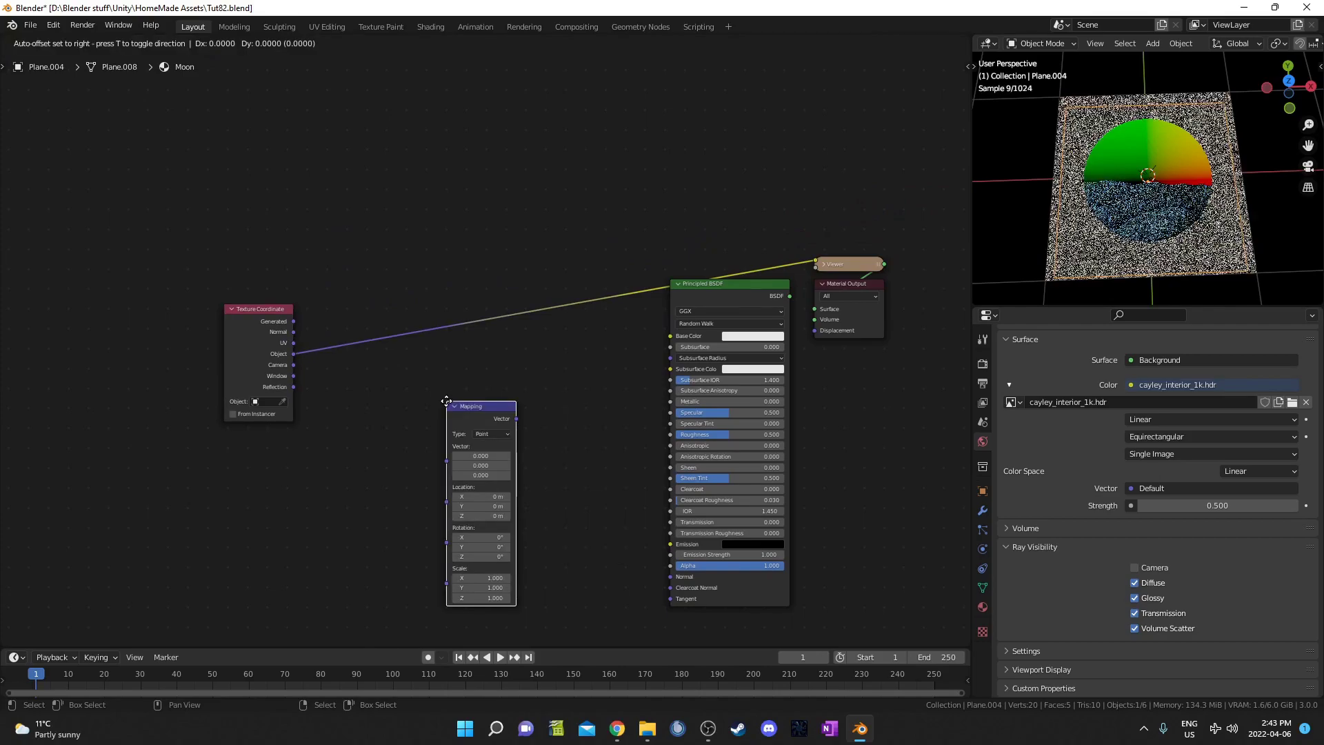
click(333, 290)
Insert a Gradient Texture after the Mapping node and set its type to Spherical.
key(shift+a)
click(483, 388)
text(grad)
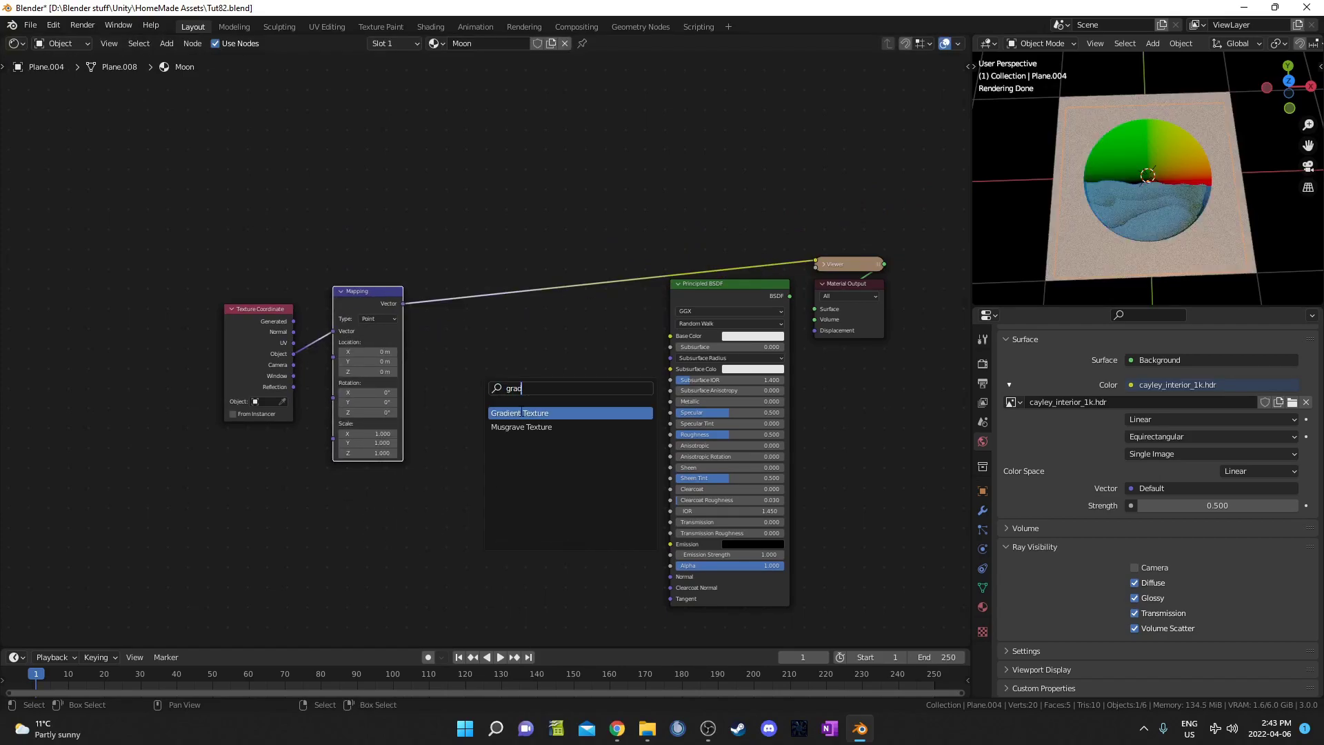
key(Return)
click(460, 311)
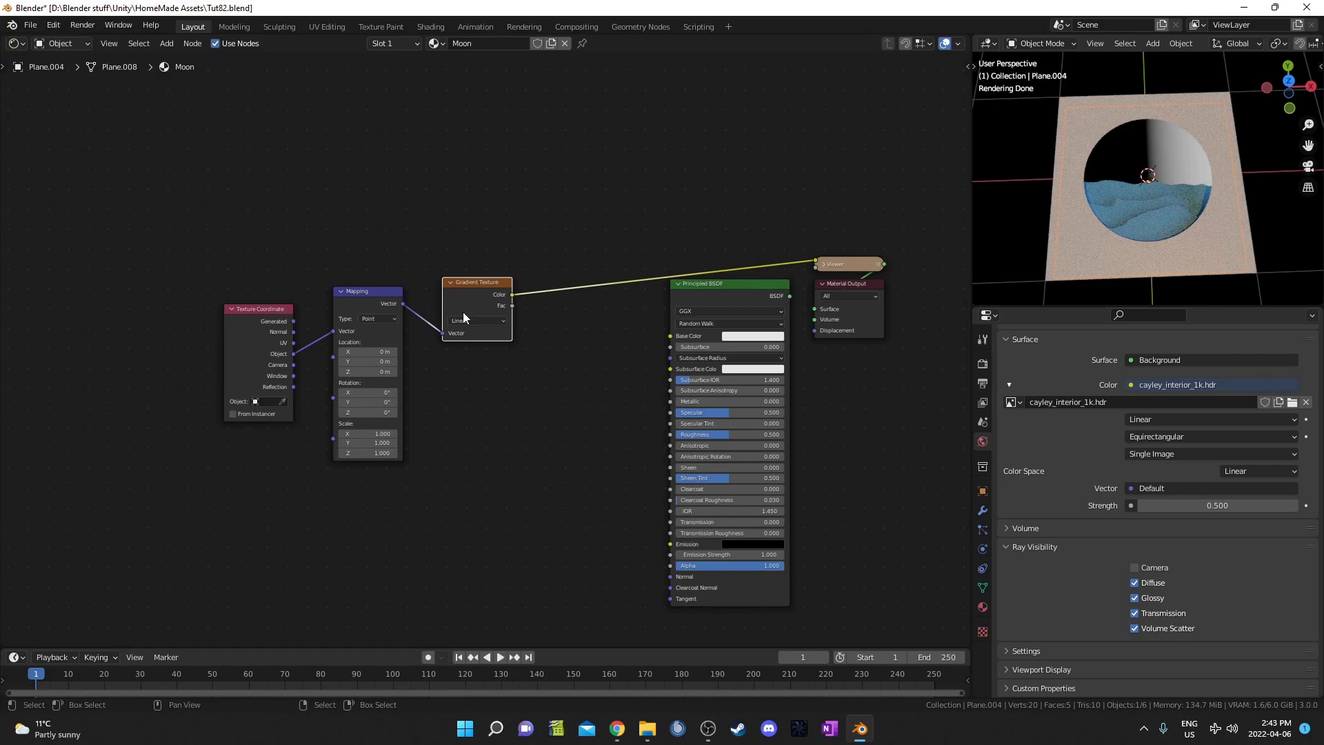
click(481, 377)
Make room and insert a ColorRamp after the Gradient Texture, with Constant interpolation and the white stop at 0.773.
drag(117, 197, 521, 550)
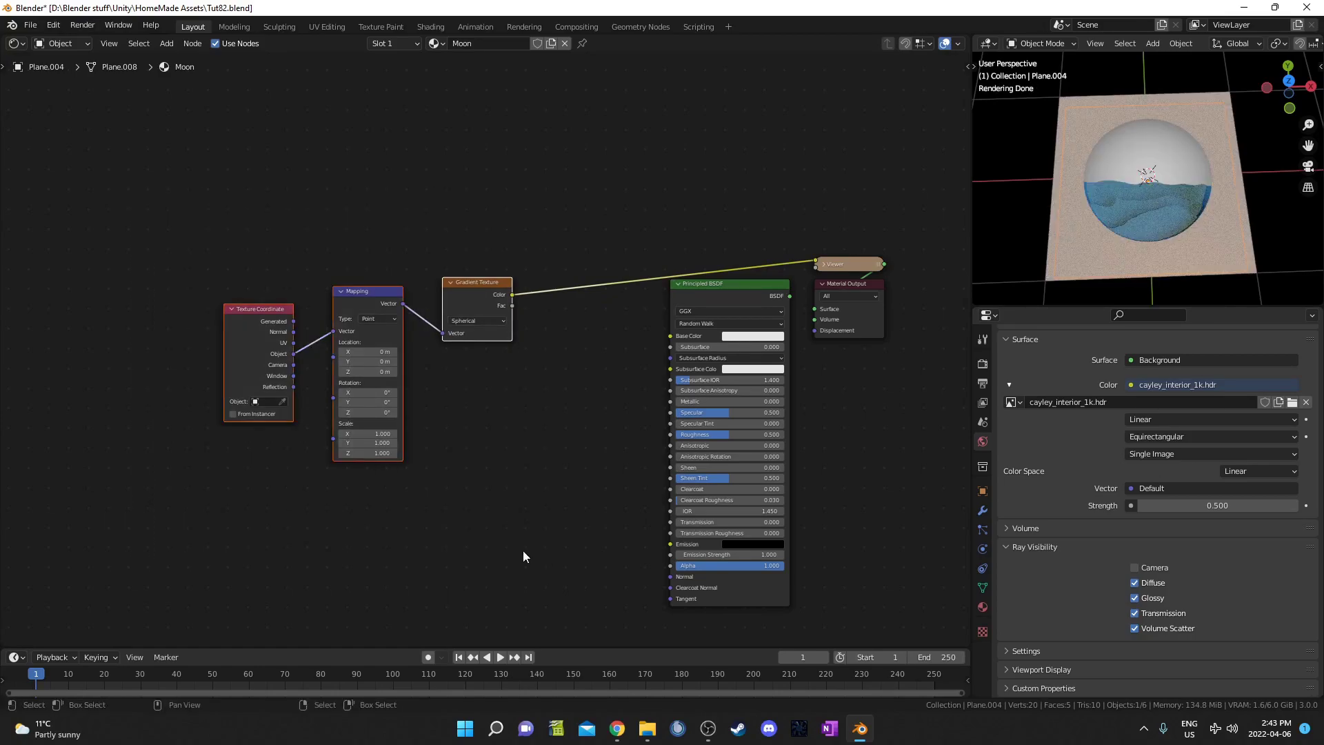
key(g)
click(402, 568)
key(shift+a)
click(469, 480)
text(col)
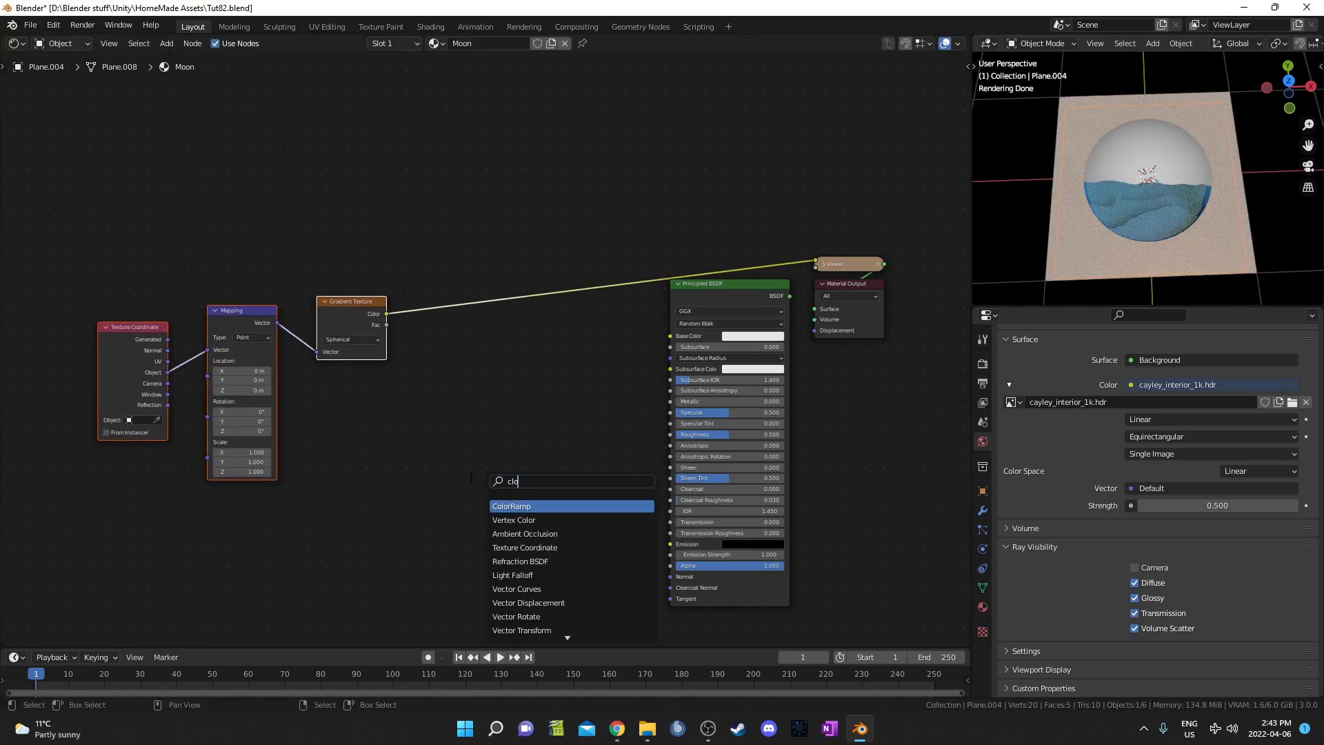
key(Return)
click(422, 285)
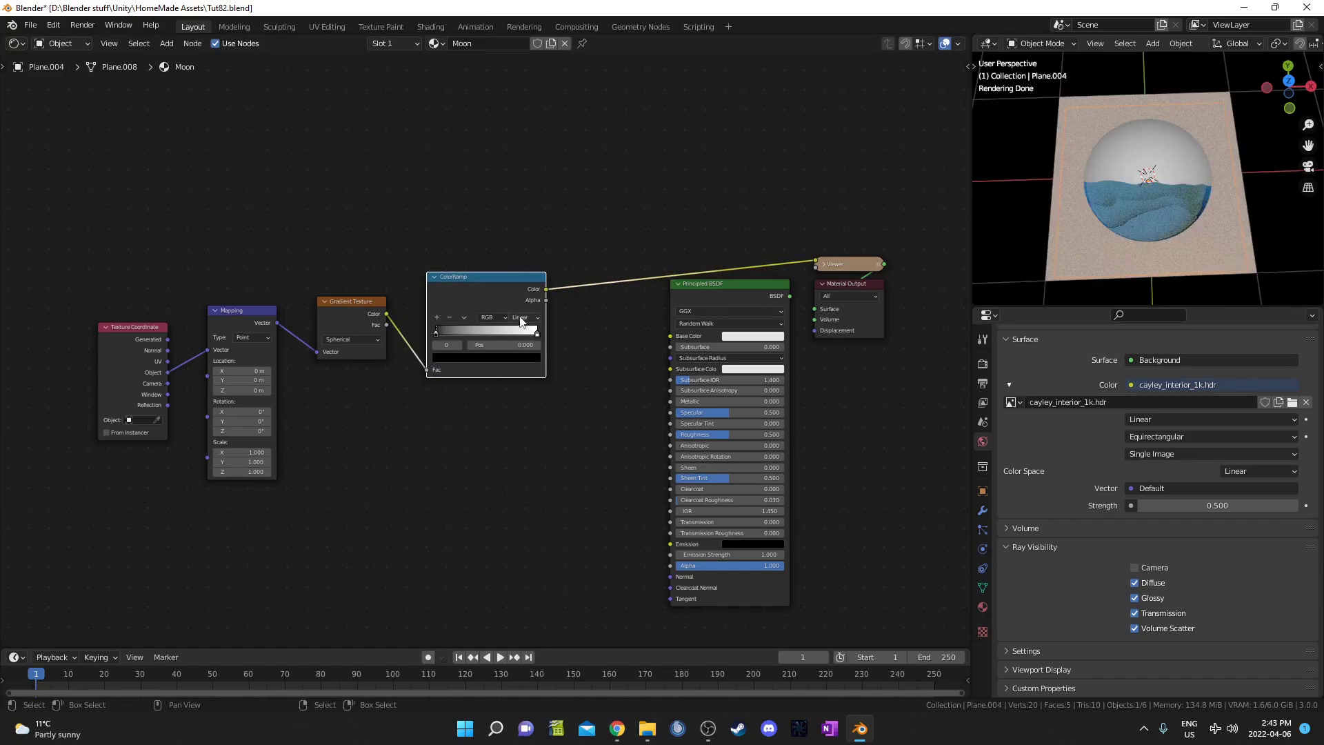
click(543, 371)
drag(537, 334, 521, 337)
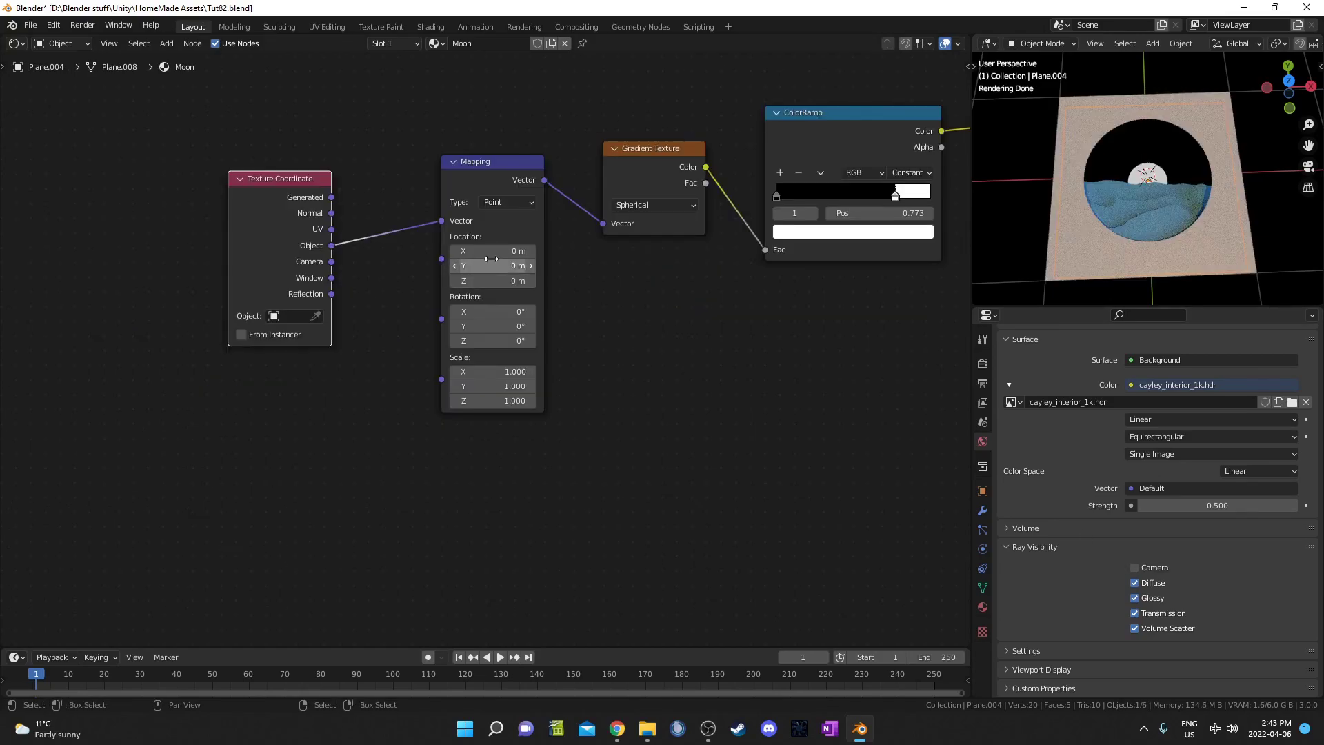
mouse_move(493, 251)
mouse_down()
mouse_move(528, 251)
mouse_move(476, 266)
mouse_up()
key(ctrl+z)
key(ctrl+z)
Duplicate the Mapping, Gradient Texture and ColorRamp nodes below the originals, keeping the link from the Texture Coordinate node.
middle_drag(635, 401, 692, 375)
scroll(648, 366, down, 2)
drag(528, 151, 758, 390)
middle_drag(764, 397, 702, 317)
key(ctrl+shift+d)
click(673, 491)
Move the Texture Coordinate node further away from the two Mapping nodes.
middle_drag(312, 335, 579, 448)
drag(500, 273, 607, 404)
key(g)
click(431, 393)
middle_drag(662, 451, 549, 379)
middle_drag(611, 417, 497, 401)
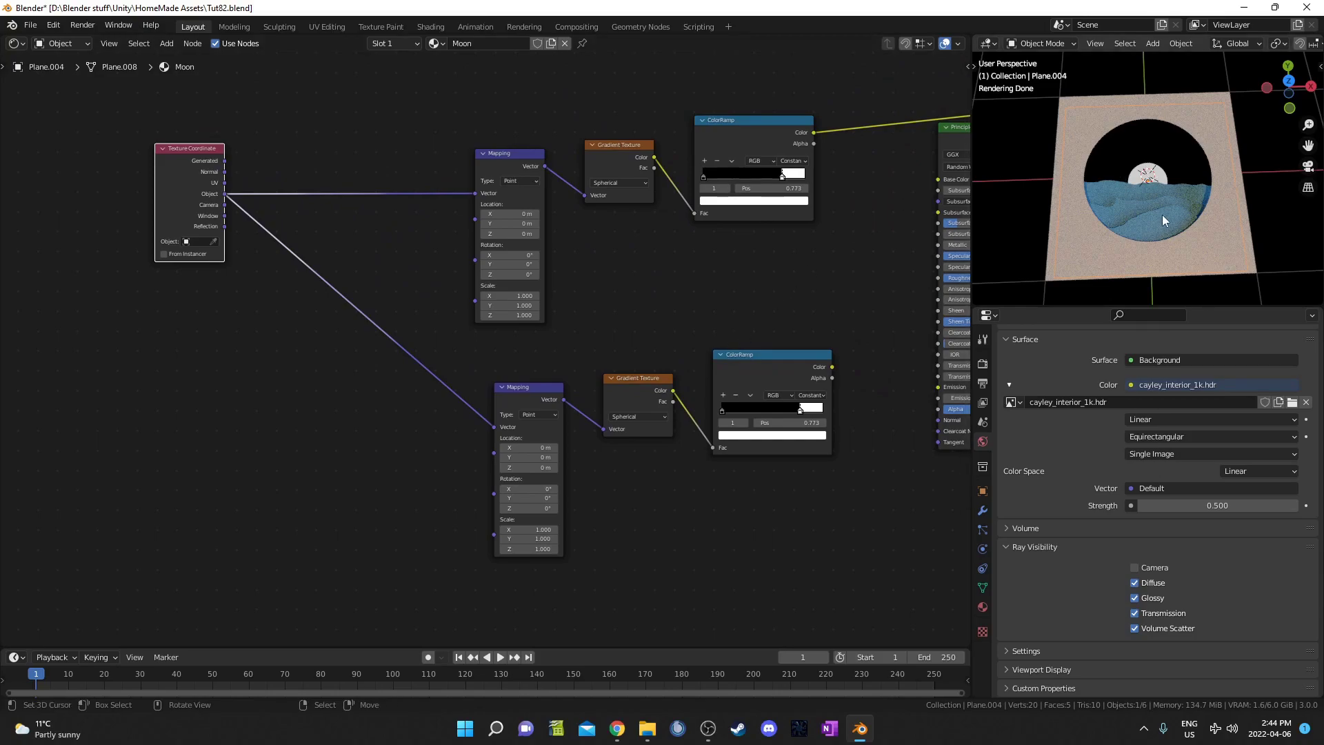
Set the duplicated Mapping node's Location to 0.2 m in X and -0.1 m in Y.
middle_drag(508, 283, 611, 295)
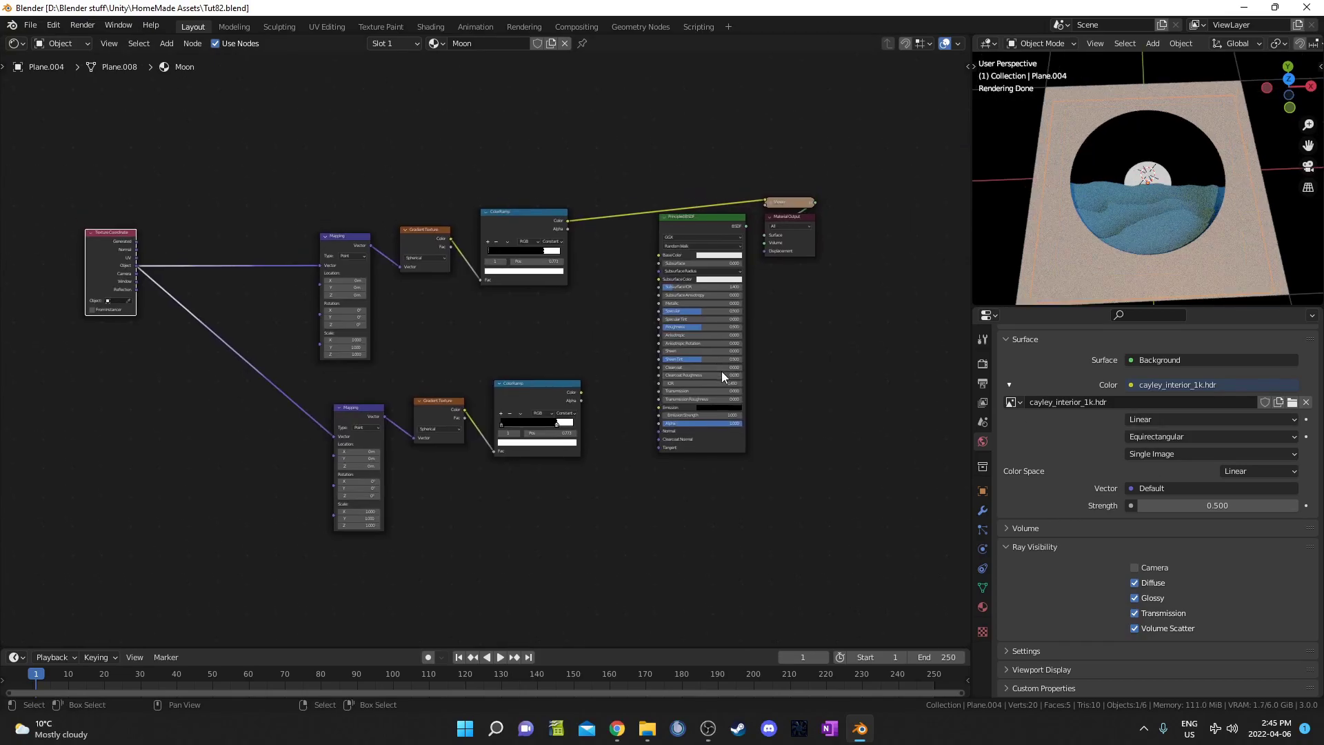
scroll(598, 396, up, 1)
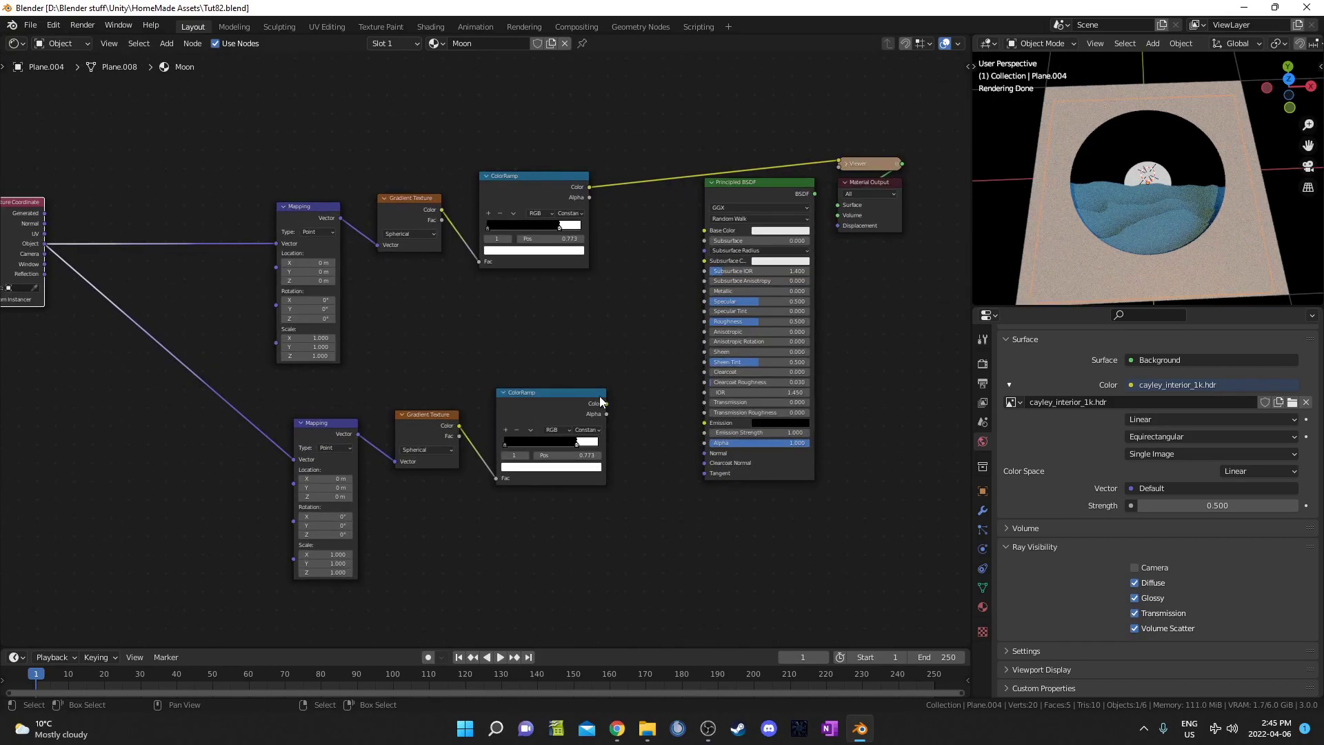
middle_drag(598, 395, 704, 399)
scroll(380, 488, up, 2)
middle_drag(380, 488, 420, 517)
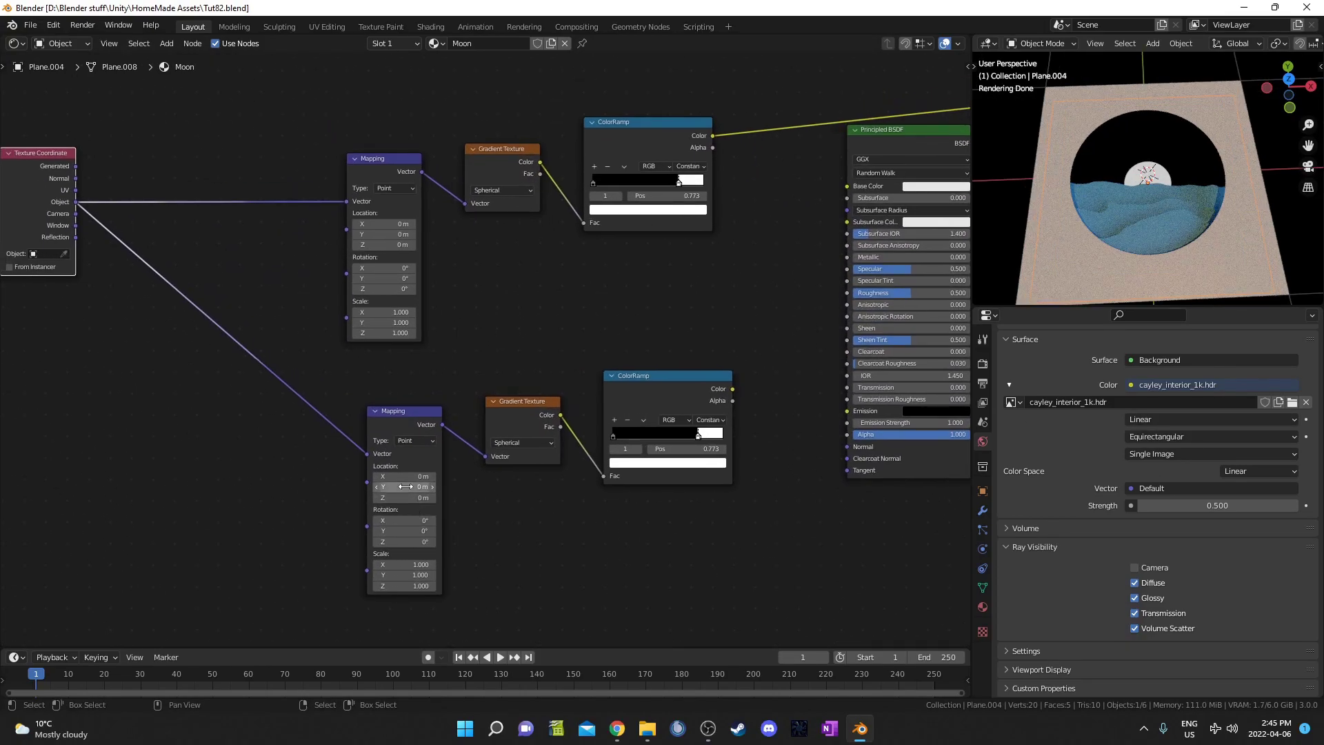
scroll(397, 521, up, 2)
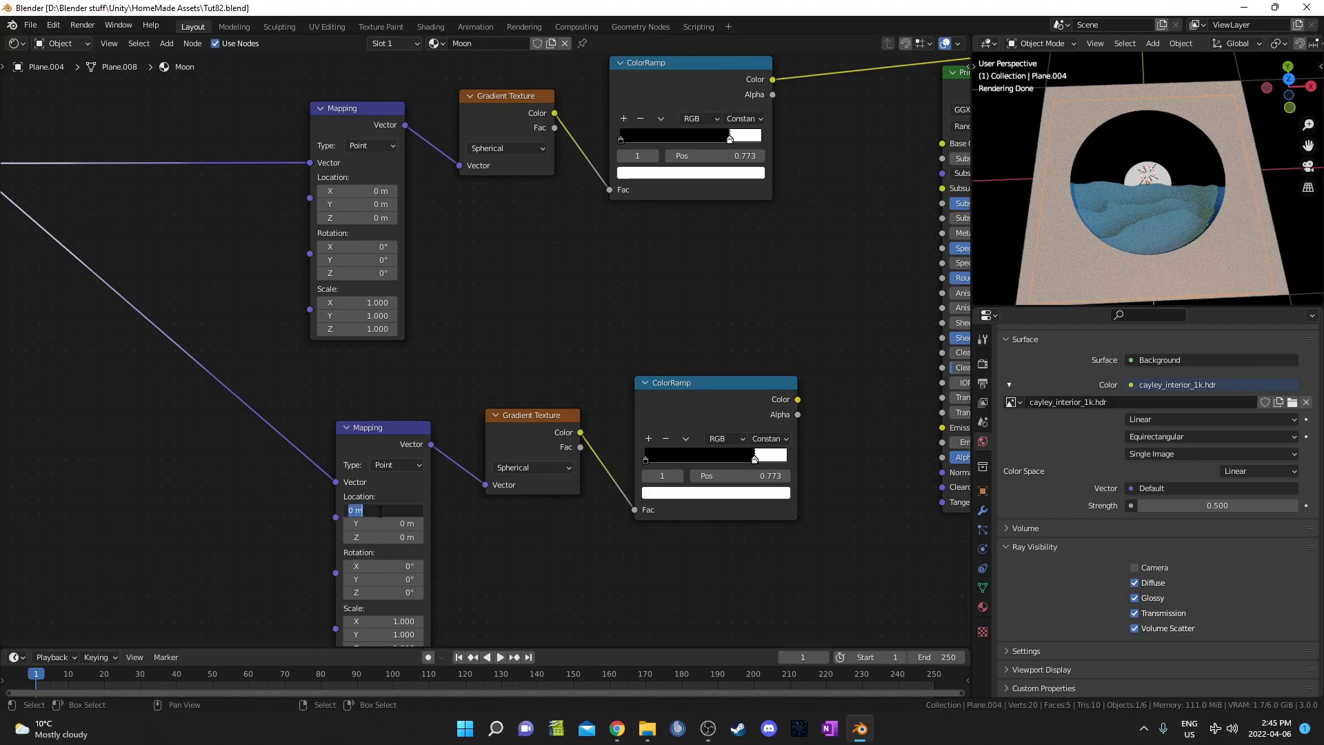
text(0.2)
key(Return)
double_click(371, 526)
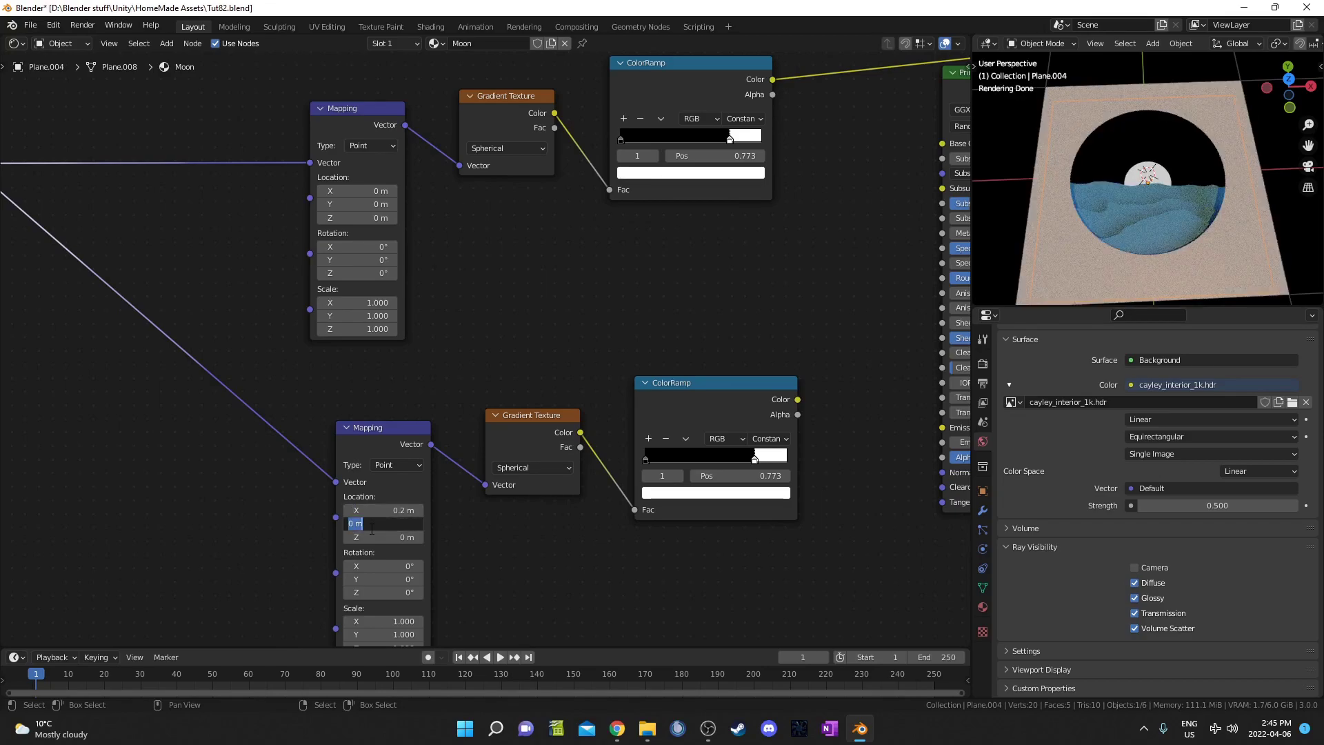
text(-0.1)
key(Return)
Preview the duplicated ColorRamp and the original one, and move the Principled BSDF and output nodes away to make room.
middle_drag(787, 340, 532, 364)
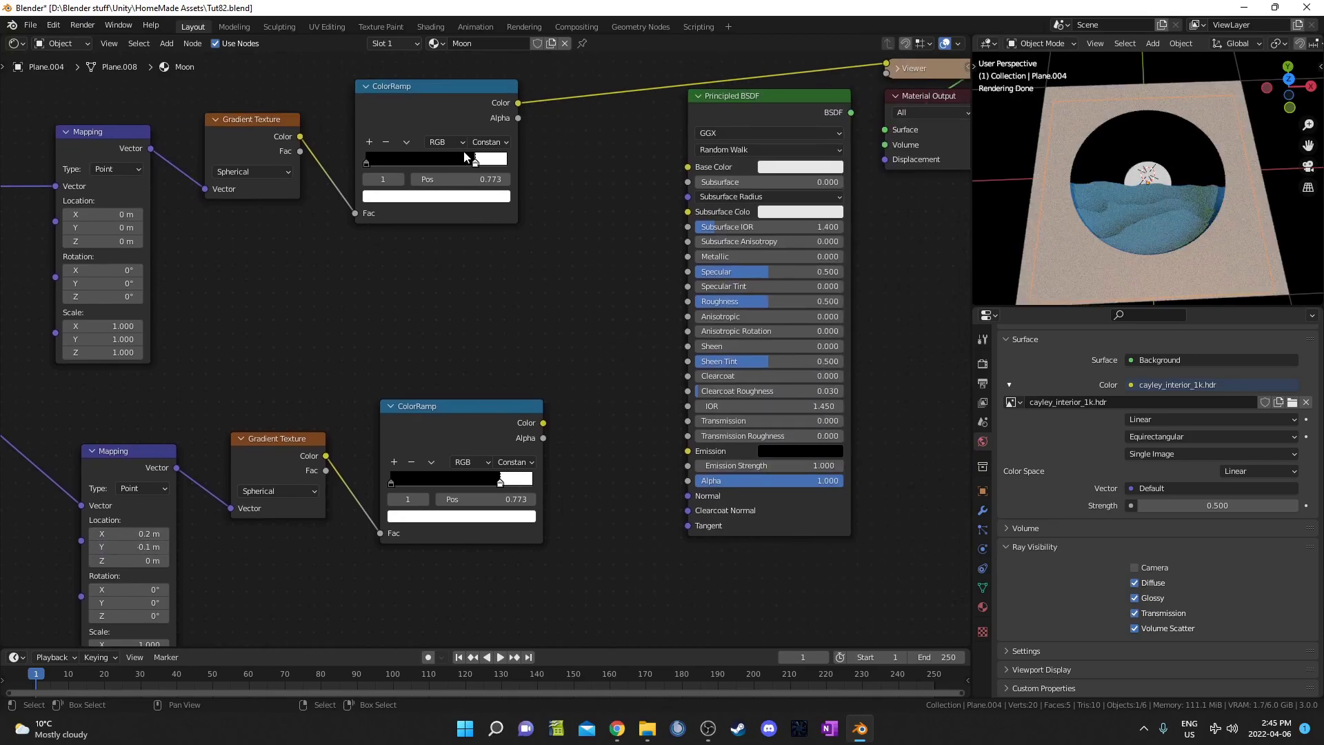
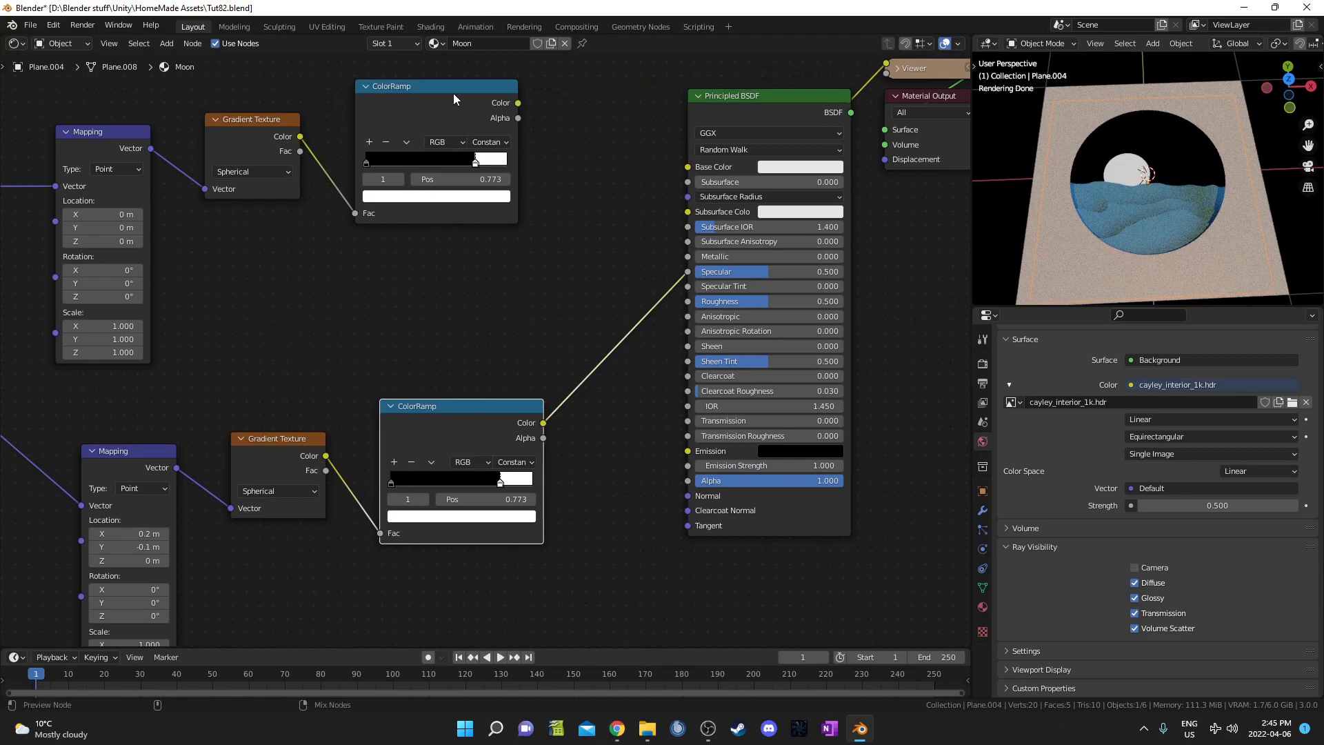
ctrl+shift+click(445, 93)
middle_drag(367, 240, 395, 350)
scroll(395, 350, down, 3)
middle_drag(543, 344, 402, 249)
drag(546, 73, 903, 453)
key(g)
click(741, 339)
Insert a Math node on the link between the original ColorRamp and the Viewer.
key(shift+a)
click(549, 335)
text(m)
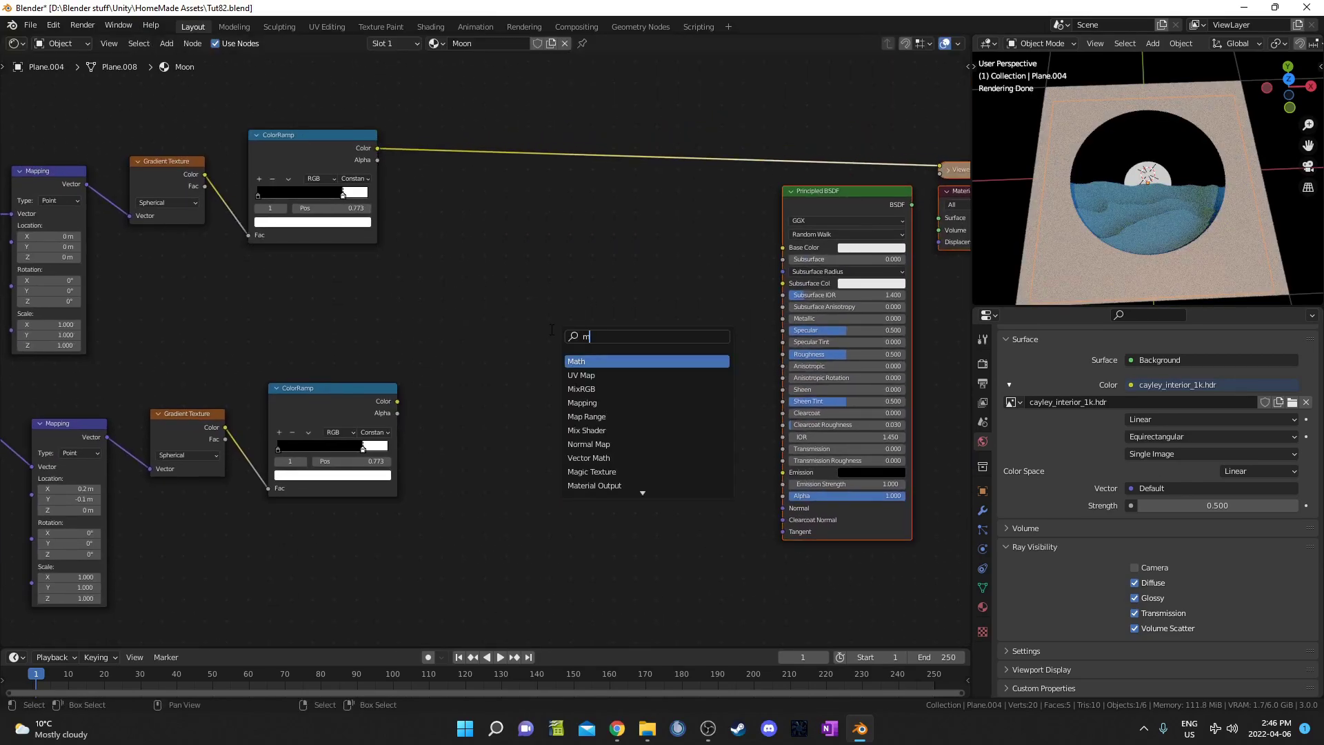
text(ath)
key(Return)
click(608, 166)
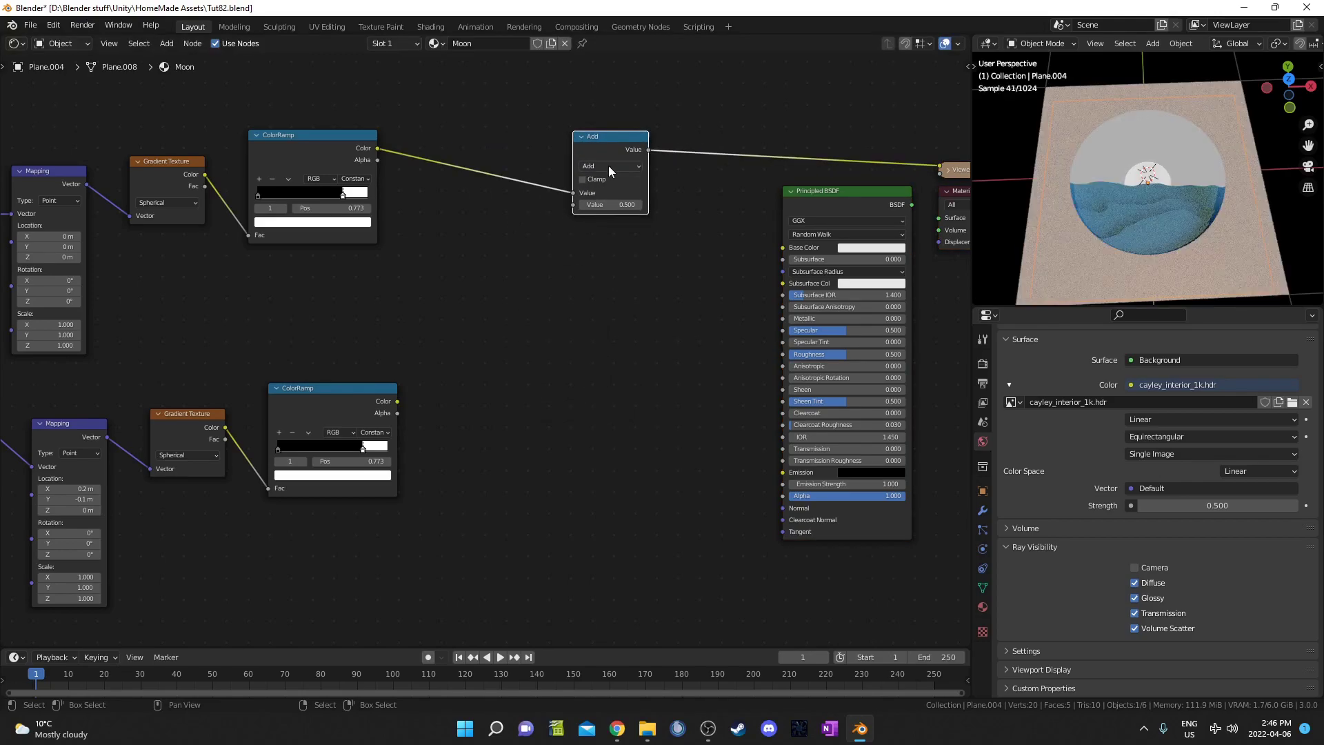
Set the Math node to Multiply and connect the duplicated ColorRamp's Color to its second value.
click(608, 166)
click(614, 166)
middle_drag(408, 415, 366, 577)
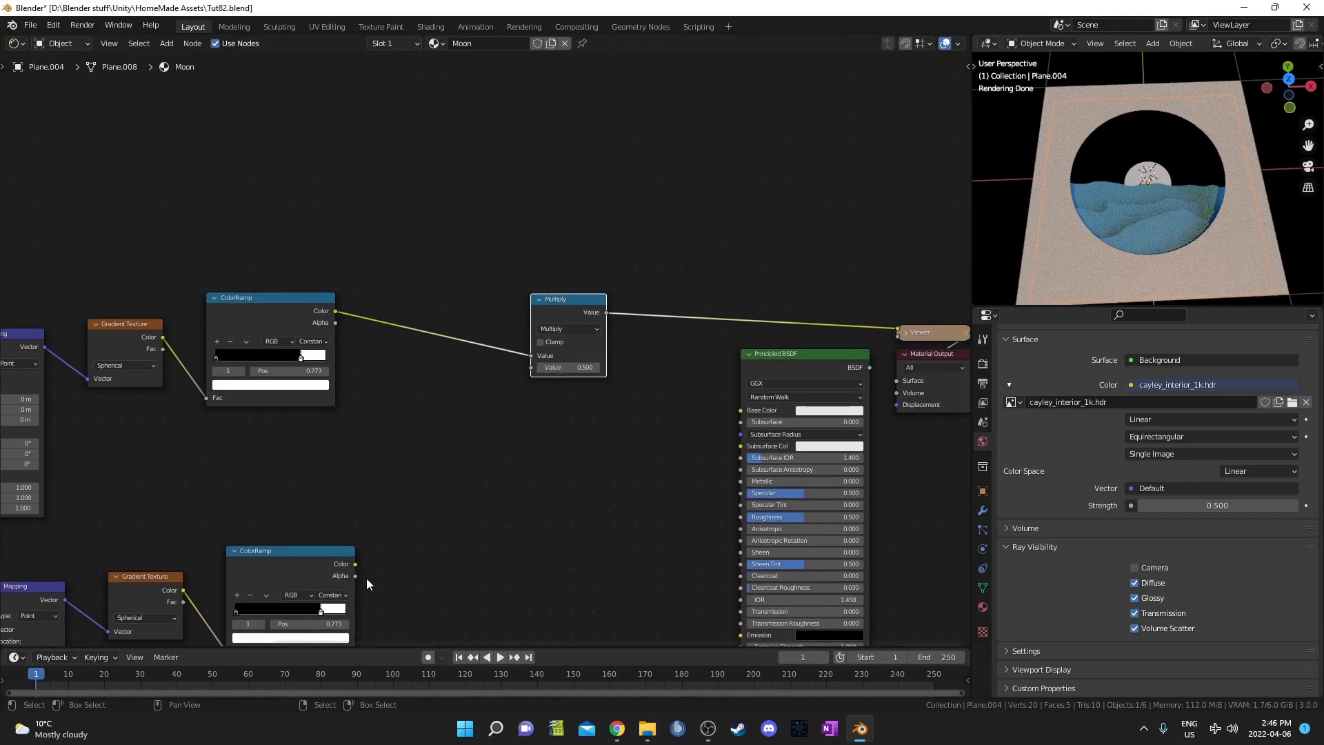
drag(355, 564, 531, 367)
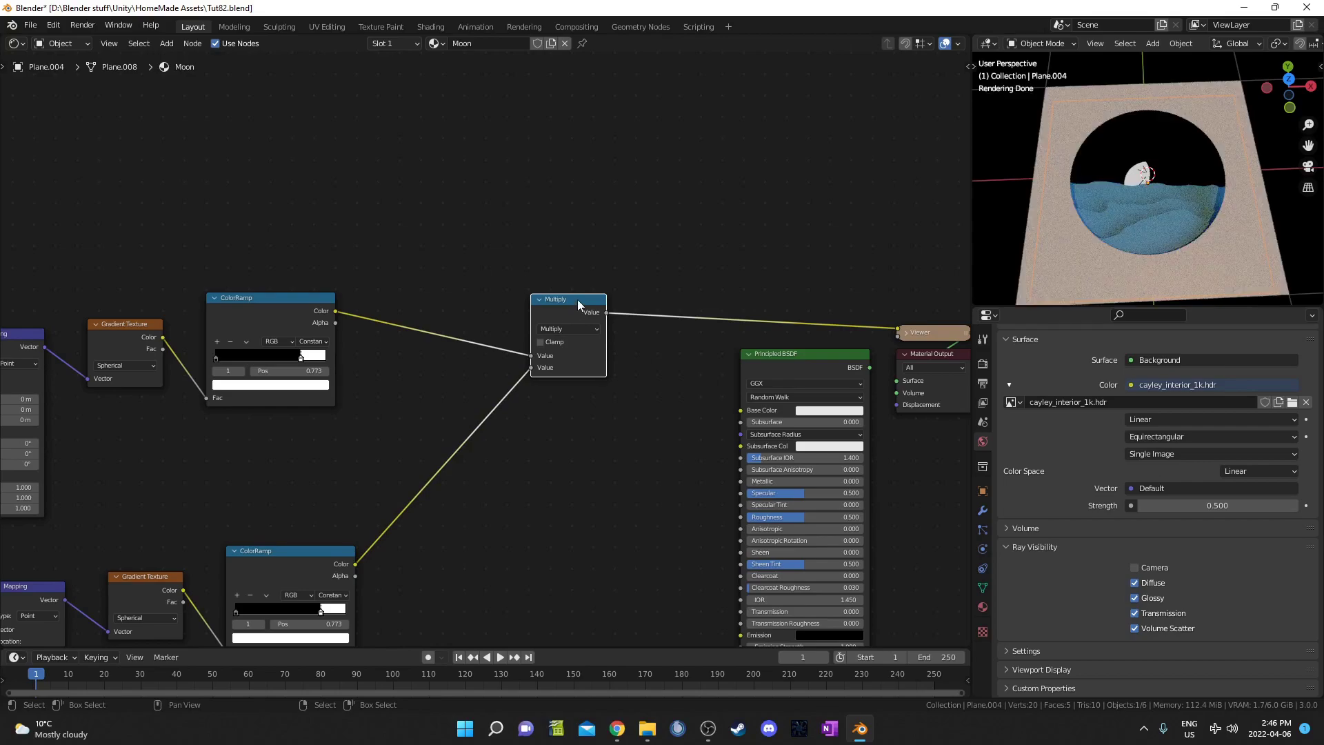
Move the Multiply node down between the two ColorRamps and shift the duplicated ColorRamp slightly up.
drag(577, 300, 571, 374)
middle_drag(475, 487, 491, 369)
middle_drag(383, 442, 440, 391)
drag(392, 390, 396, 356)
scroll(410, 427, up, 1)
middle_drag(428, 397, 517, 443)
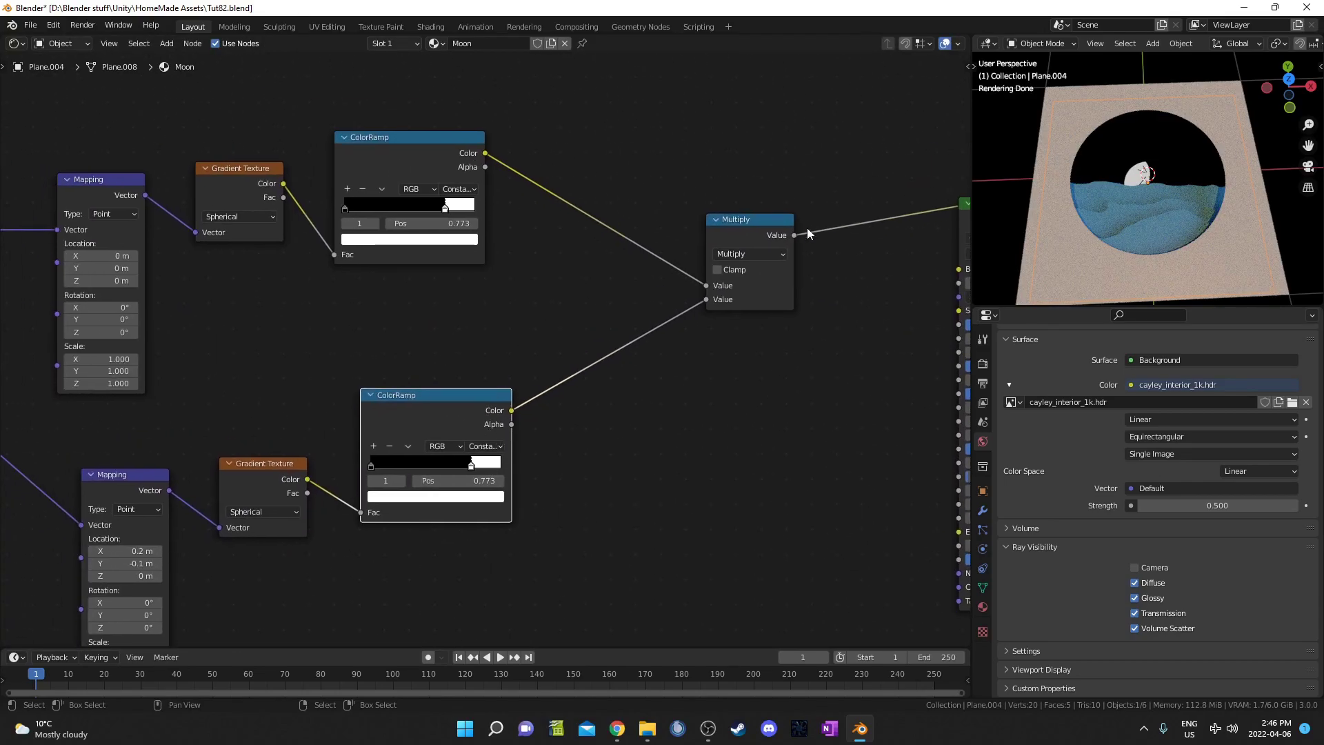
Preview the original ColorRamp, the duplicated ColorRamp and the Multiply result in turn to compare their circle shapes.
middle_drag(723, 301, 754, 350)
scroll(1092, 231, up, 4)
middle_drag(1140, 234, 1128, 153)
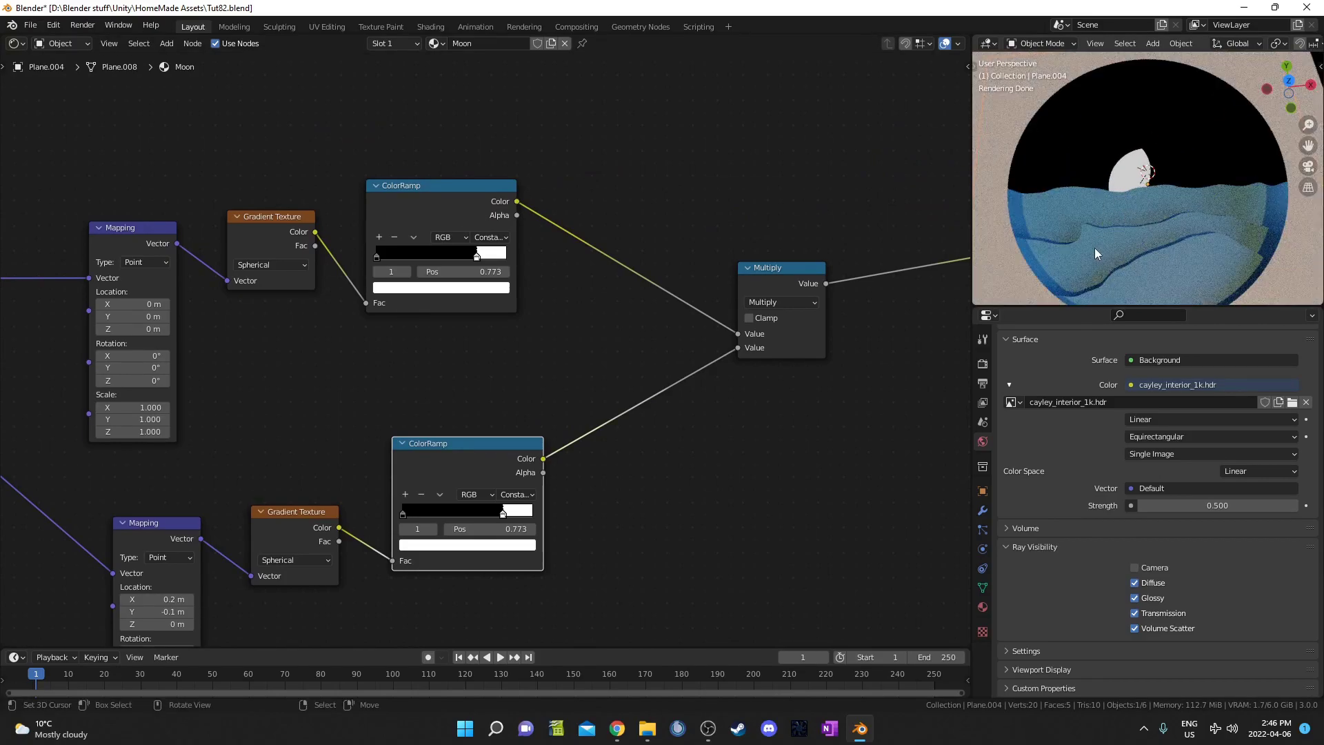
mouse_move(1159, 239)
middle_down()
mouse_move(1147, 213)
mouse_move(1155, 233)
middle_up()
middle_drag(617, 379, 631, 401)
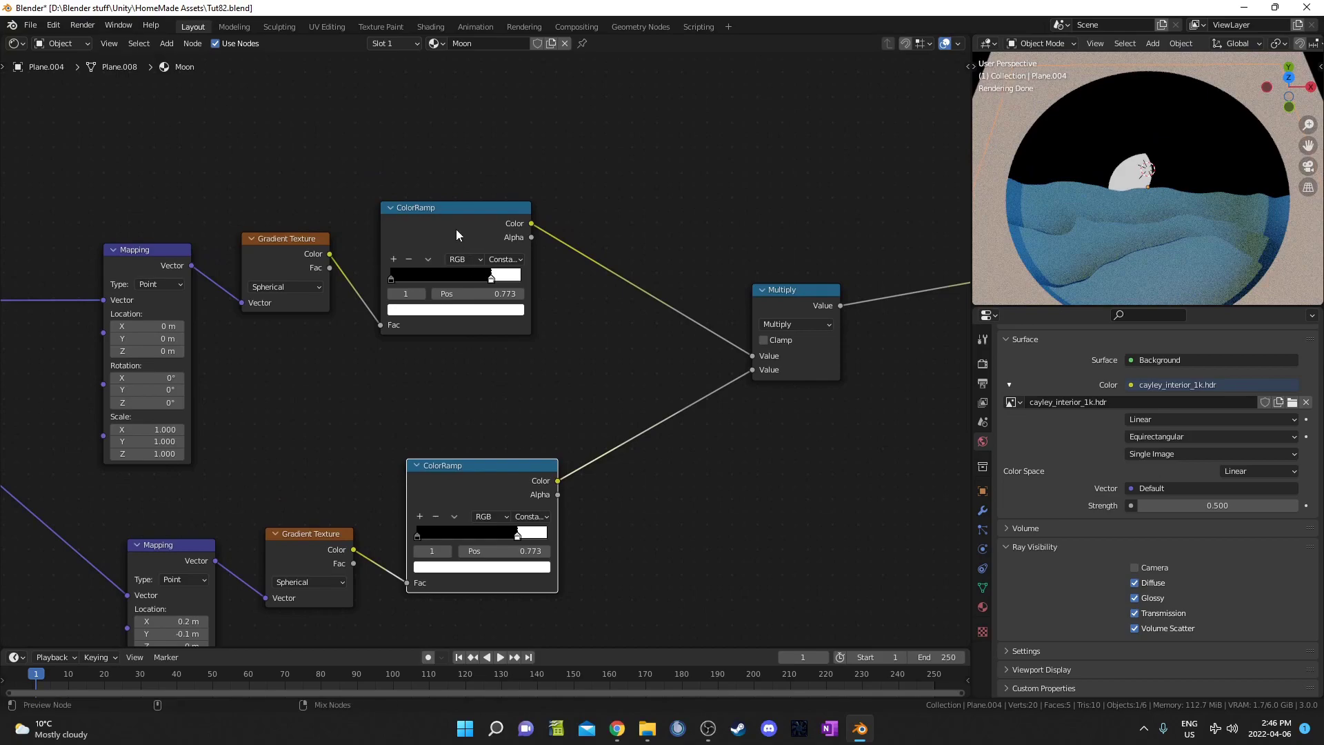
ctrl+shift+click(456, 230)
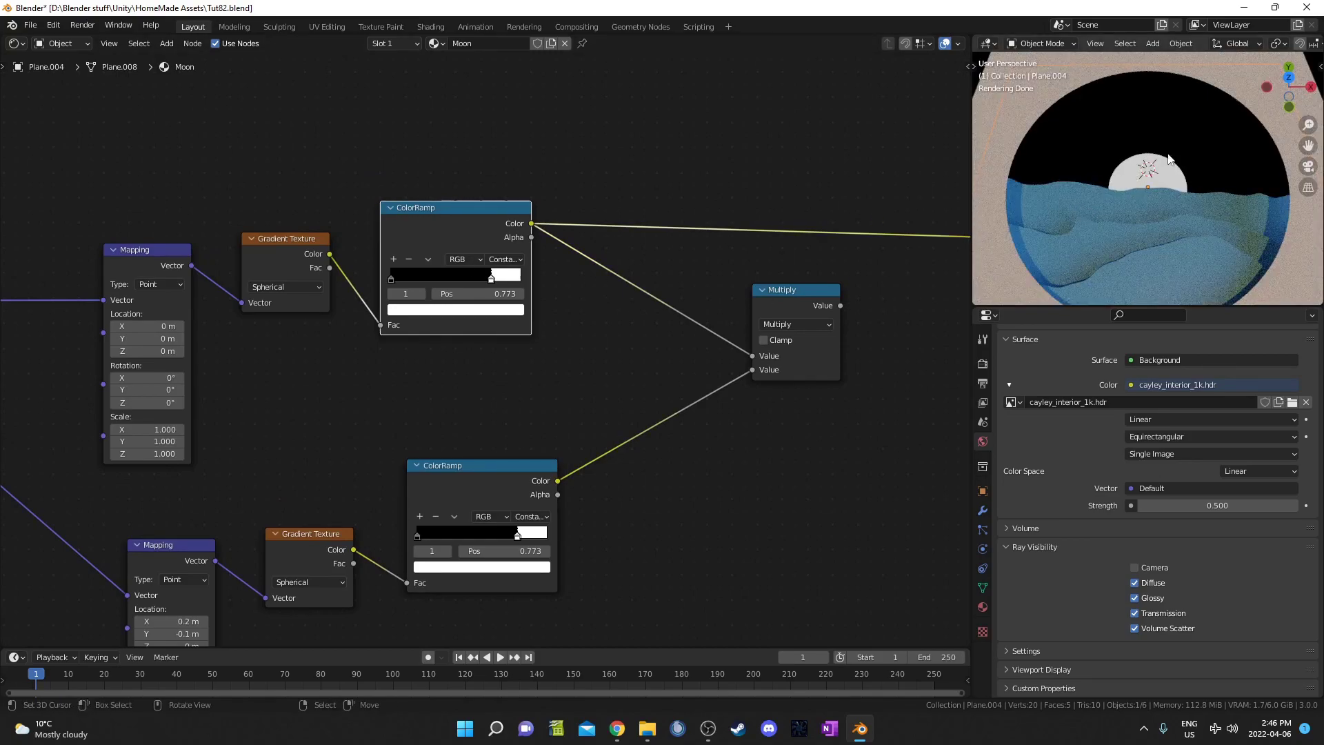
middle_drag(500, 482, 514, 358)
ctrl+shift+click(482, 353)
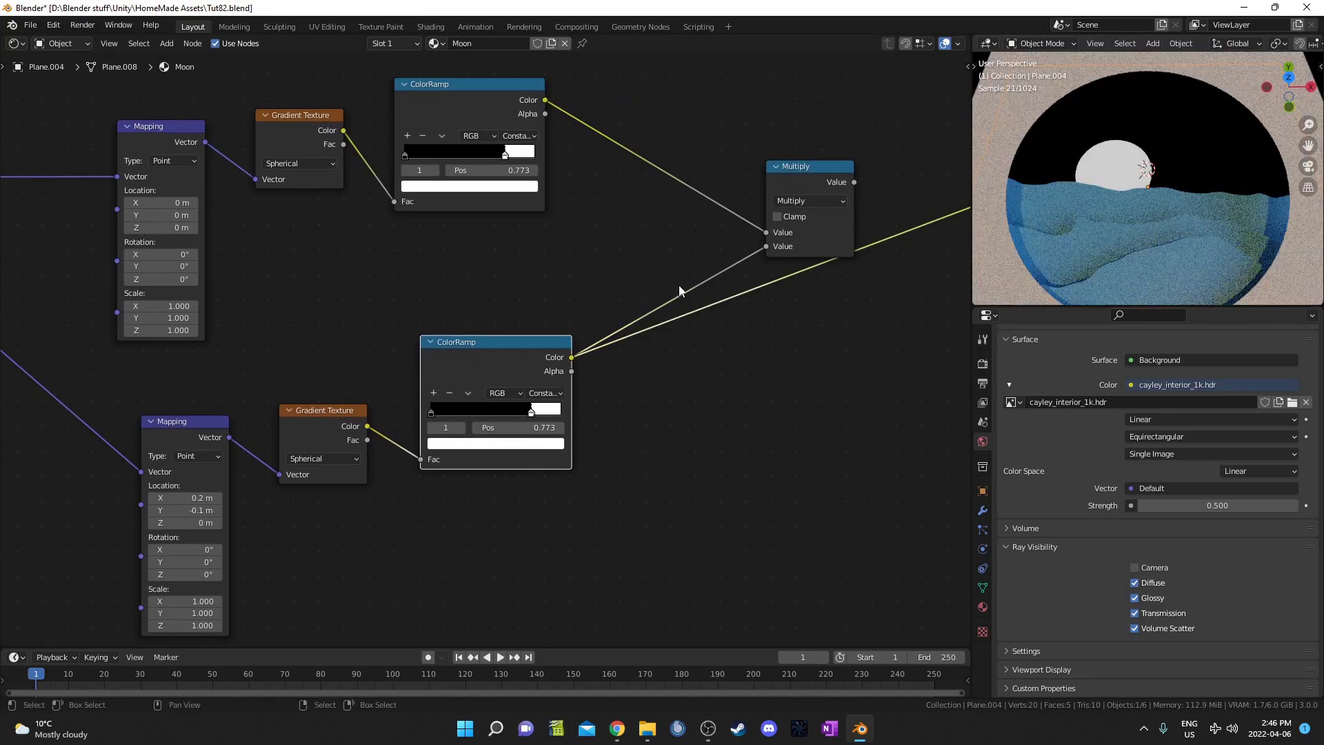
shift+scroll(678, 284, up, 5)
middle_drag(751, 428, 649, 378)
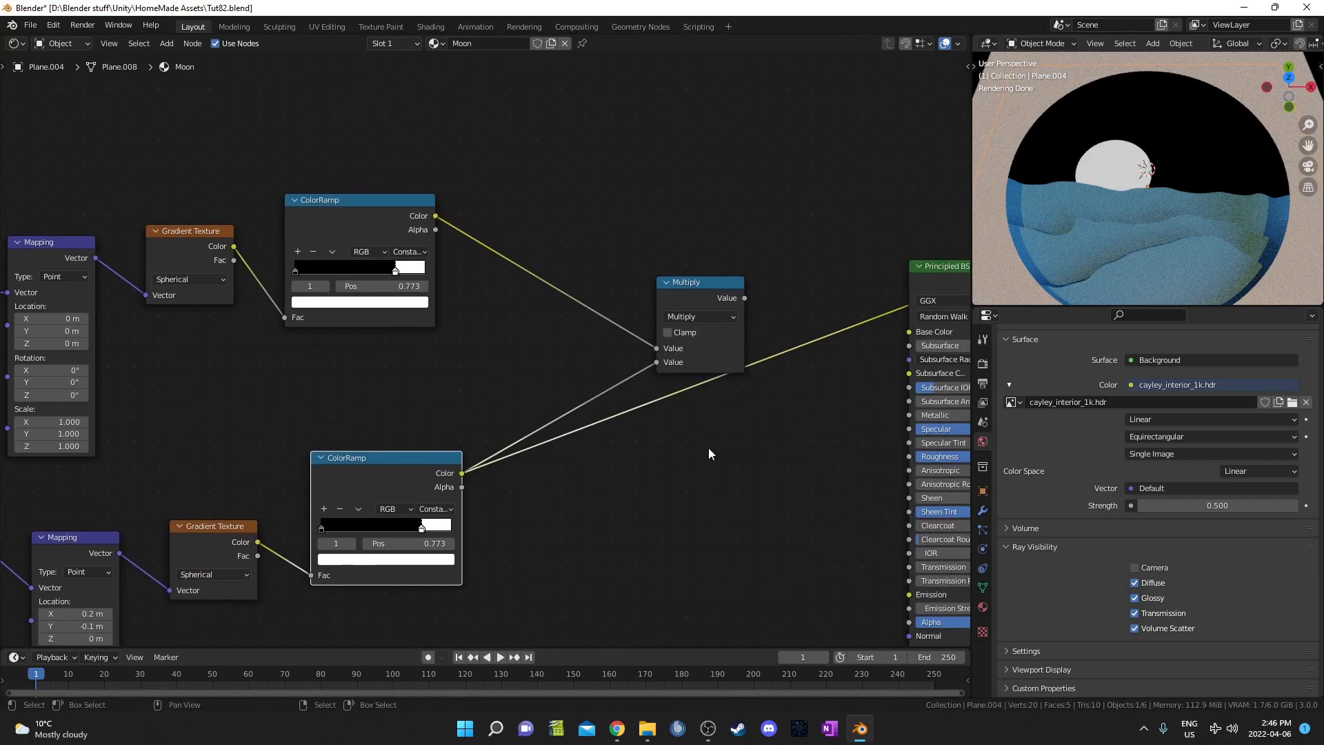
middle_drag(668, 426, 561, 507)
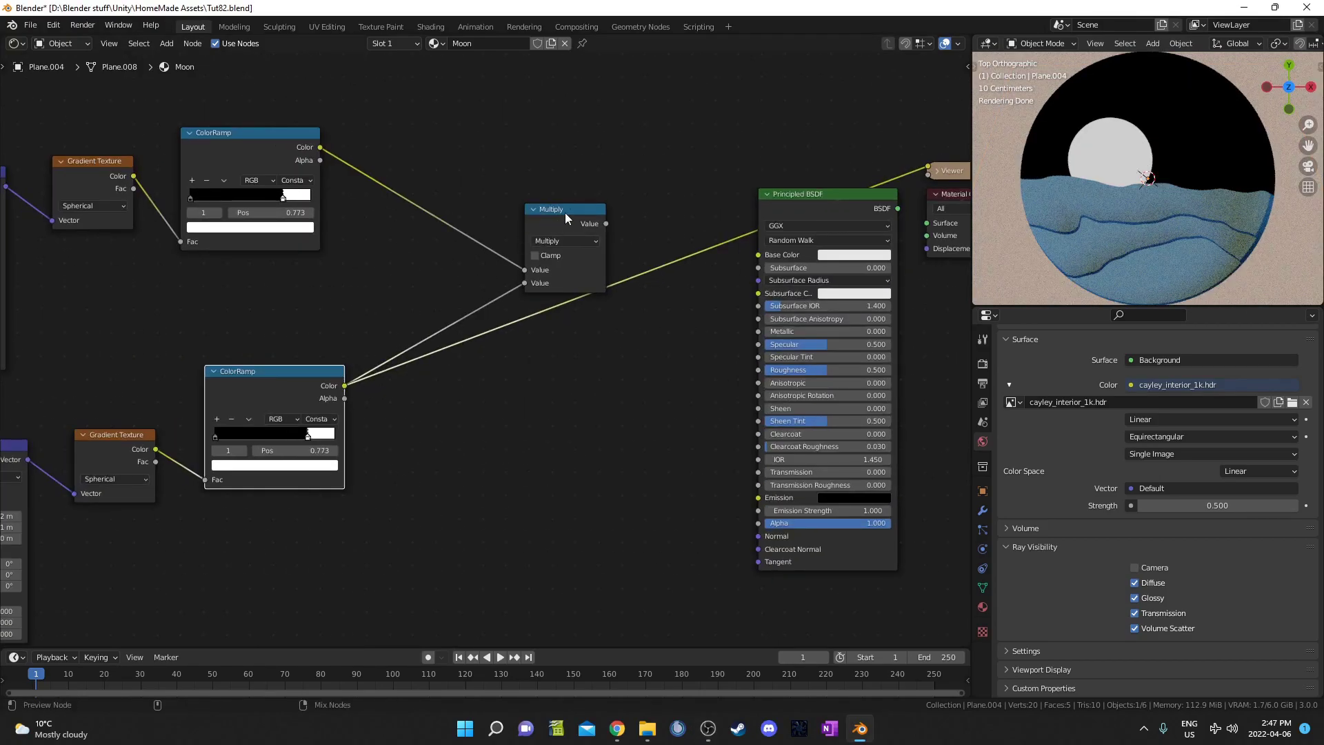
ctrl+shift+click(565, 212)
Invert the duplicated ColorRamp so it runs from white to black, with the white stop at the start and the black stop at 0.682.
middle_drag(252, 468, 369, 405)
scroll(368, 405, up, 3)
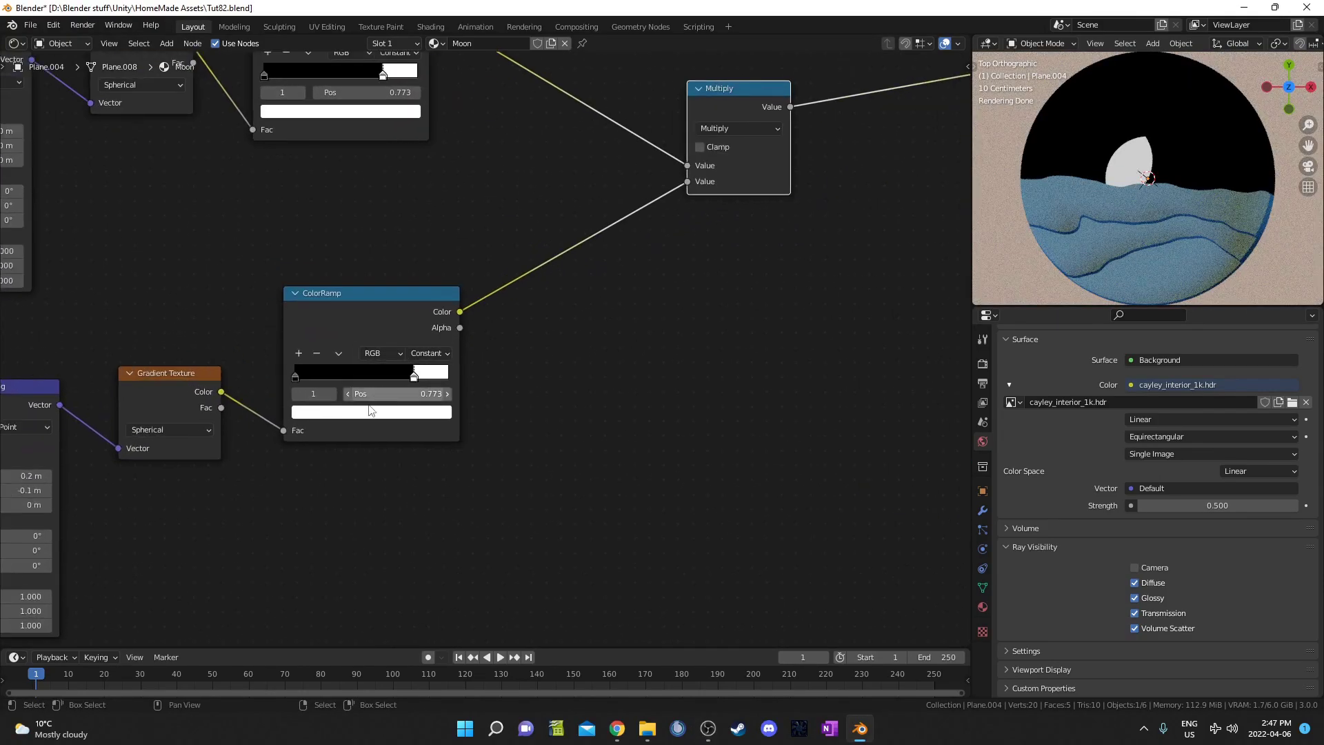
mouse_move(414, 376)
mouse_down()
mouse_move(347, 375)
mouse_move(427, 368)
mouse_up()
click(295, 376)
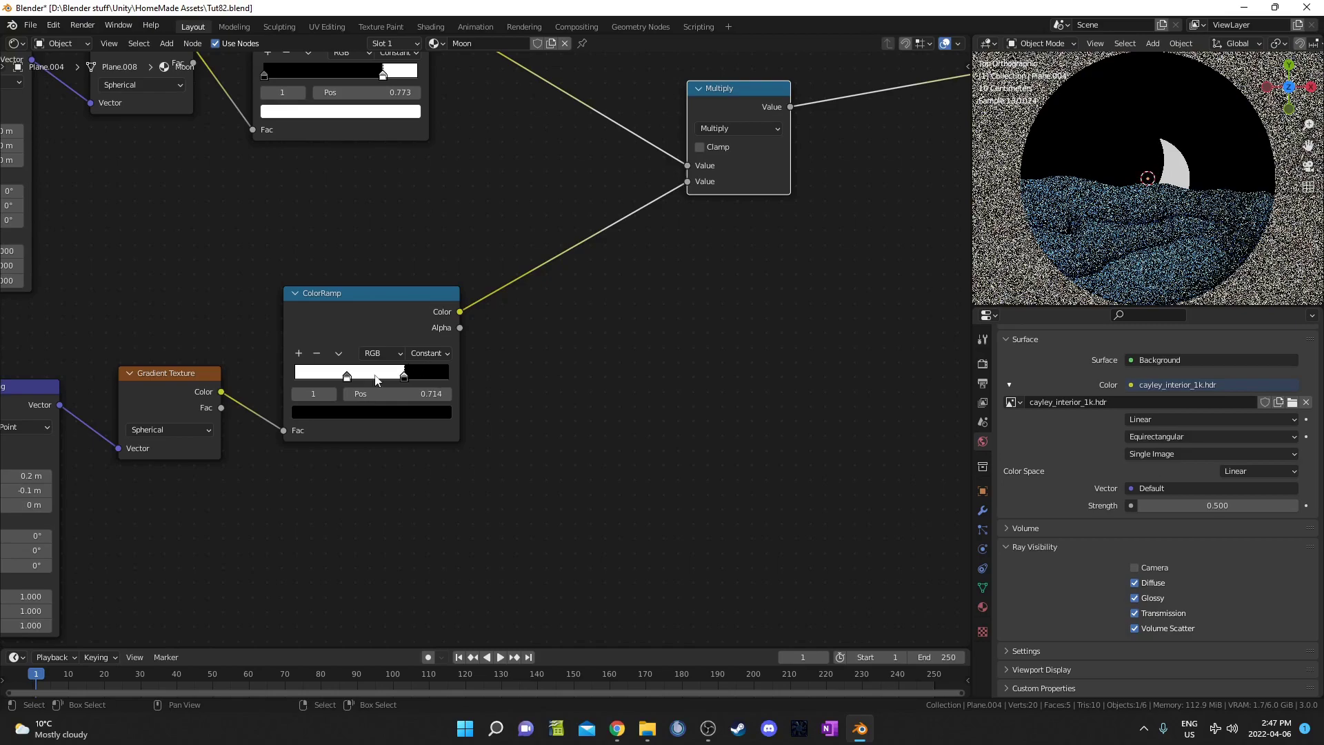
drag(347, 376, 255, 378)
mouse_move(404, 376)
mouse_down()
mouse_move(427, 374)
mouse_move(399, 374)
mouse_up()
scroll(542, 394, down, 4)
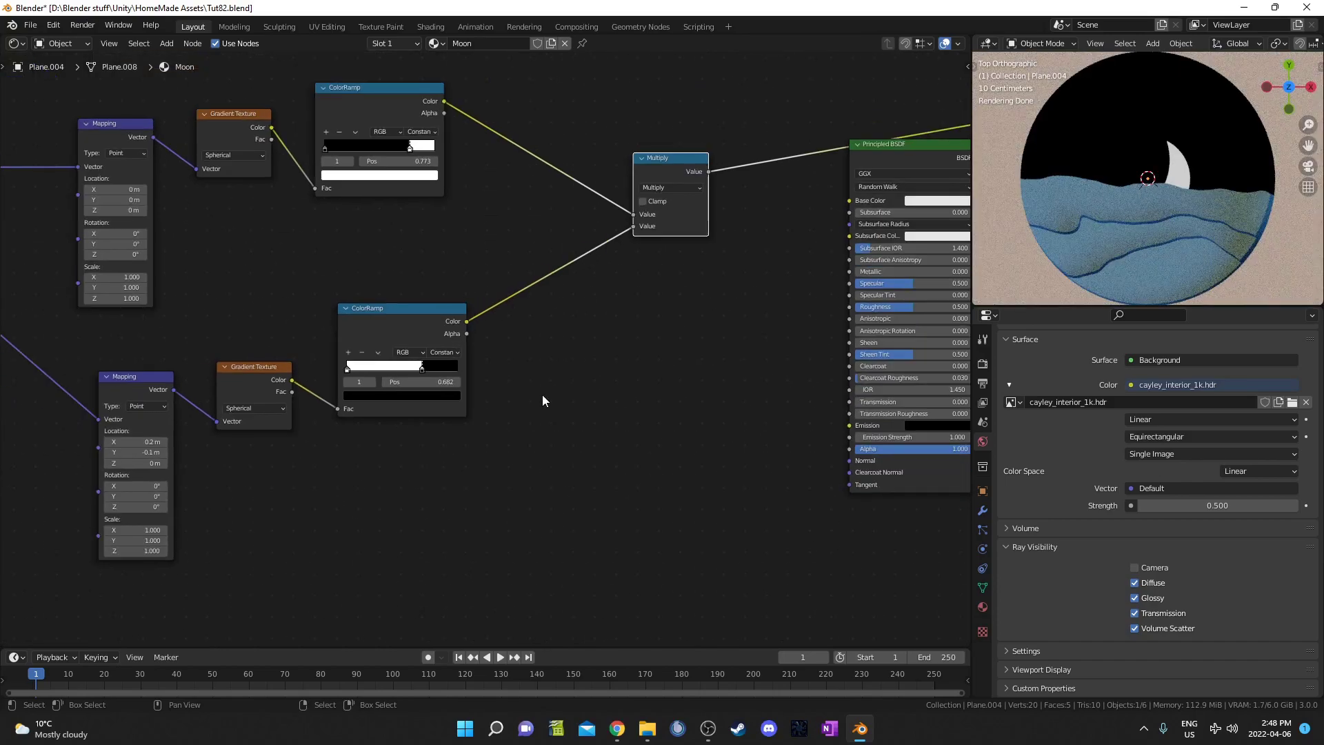
Preview both ColorRamps separately and return the preview to the Multiply node to check the crescent.
middle_drag(542, 394, 520, 449)
ctrl+shift+click(364, 152)
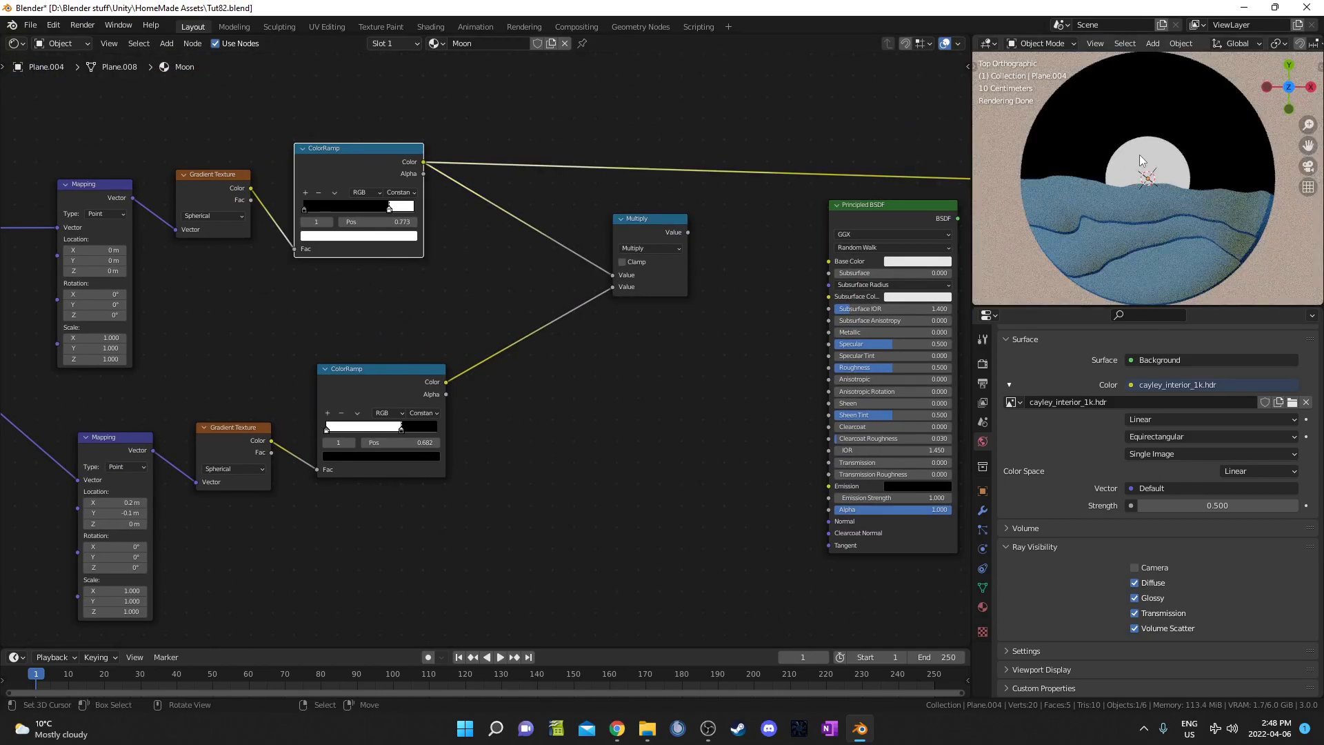
middle_drag(416, 371, 393, 363)
ctrl+shift+click(390, 366)
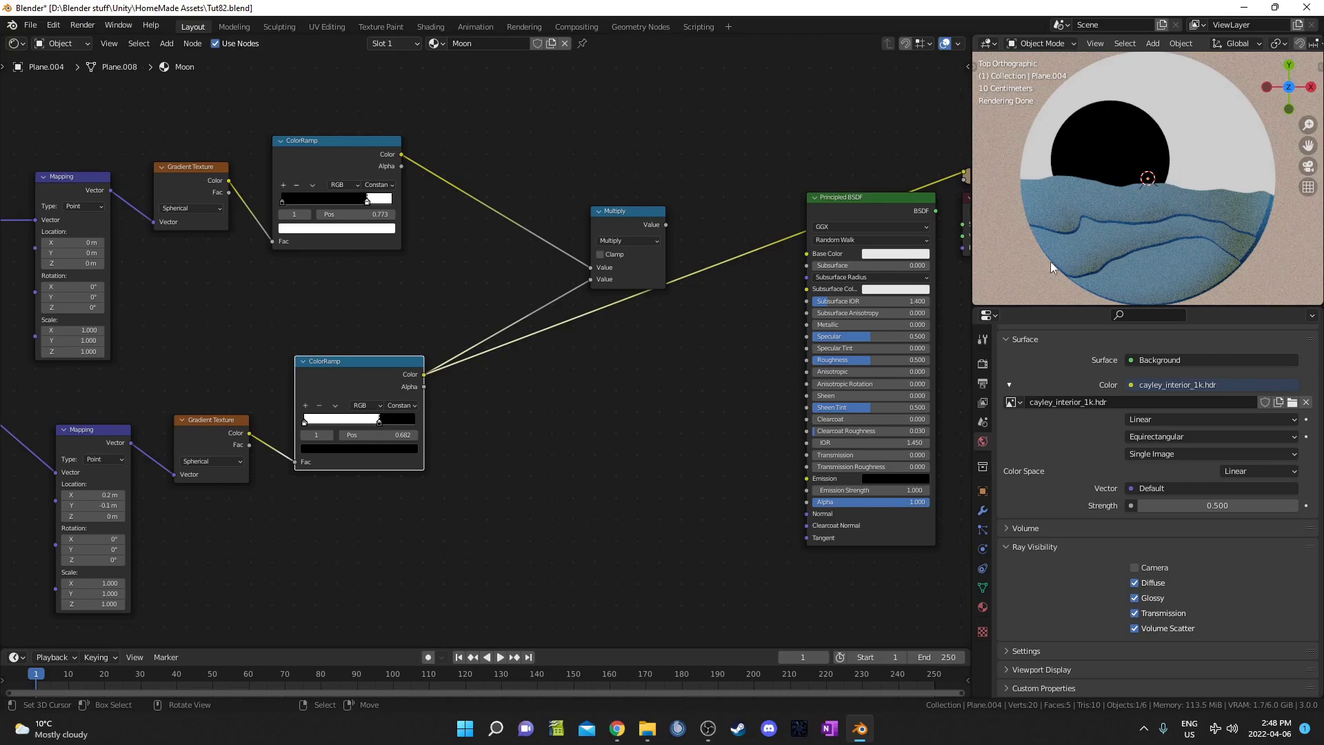
middle_drag(688, 316, 657, 337)
middle_drag(598, 244, 553, 279)
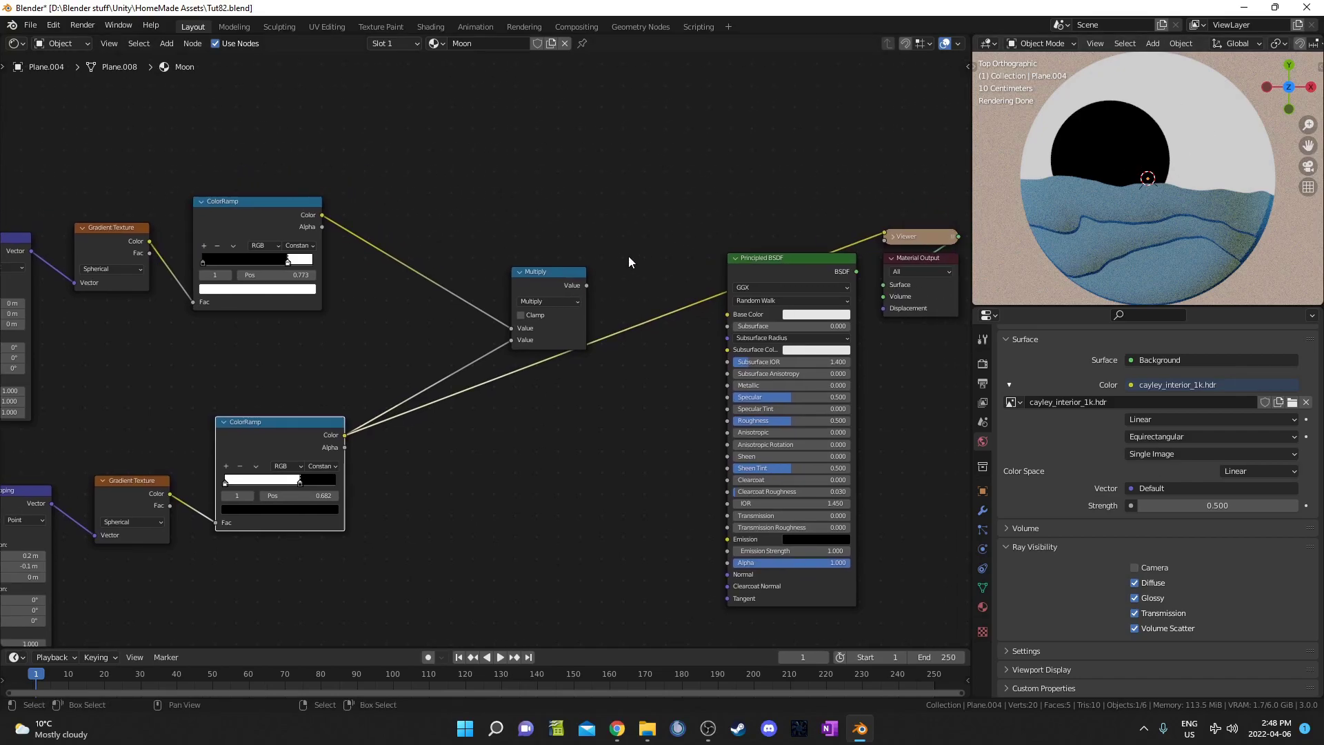
ctrl+shift+click(546, 290)
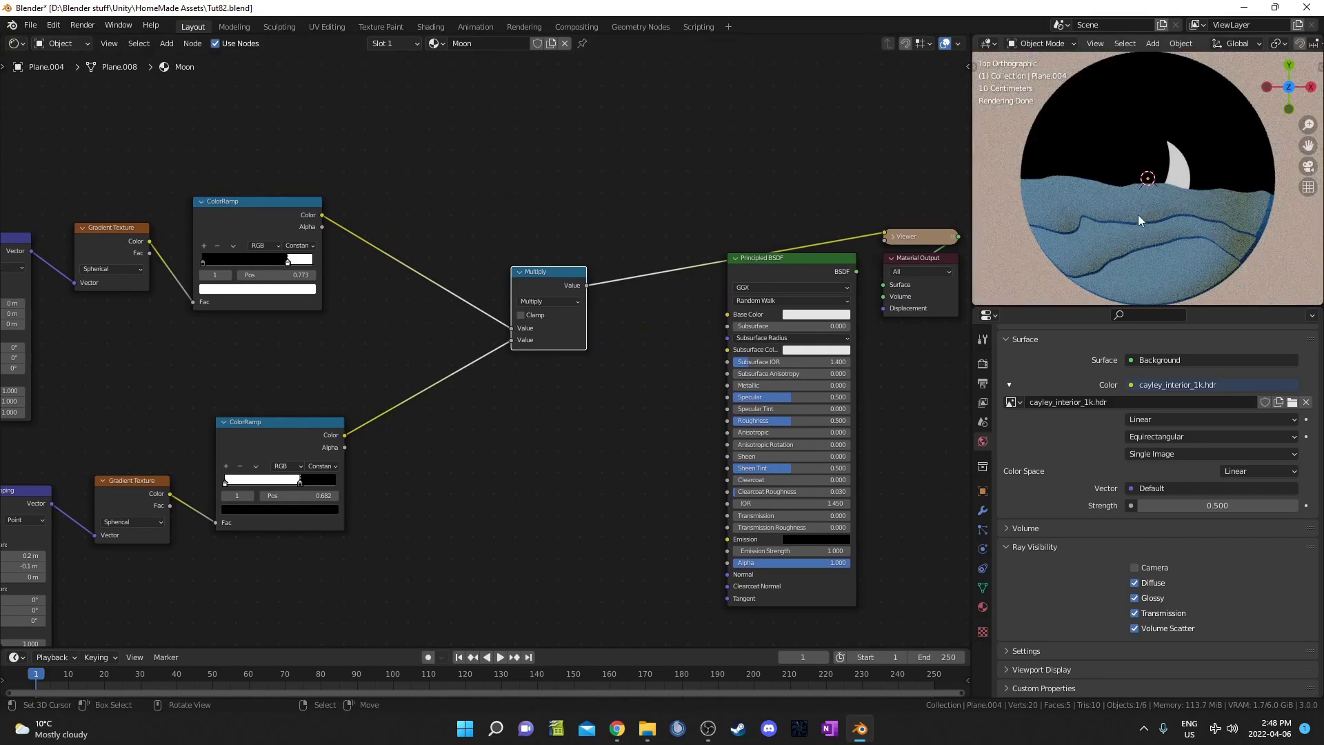
middle_drag(1139, 242, 1146, 235)
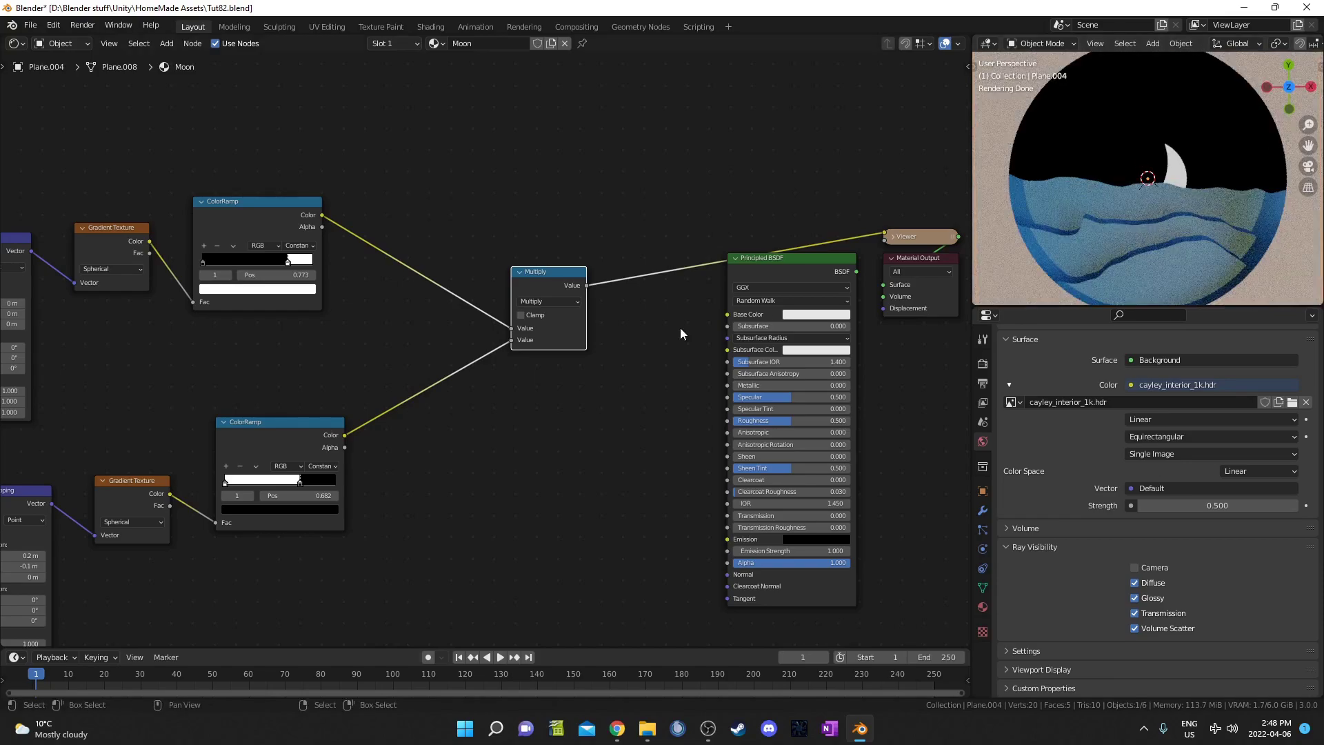
Set the position of the original ColorRamp's white stop to 0.277.
middle_drag(459, 423, 582, 320)
scroll(482, 359, down, 2)
scroll(415, 250, up, 3)
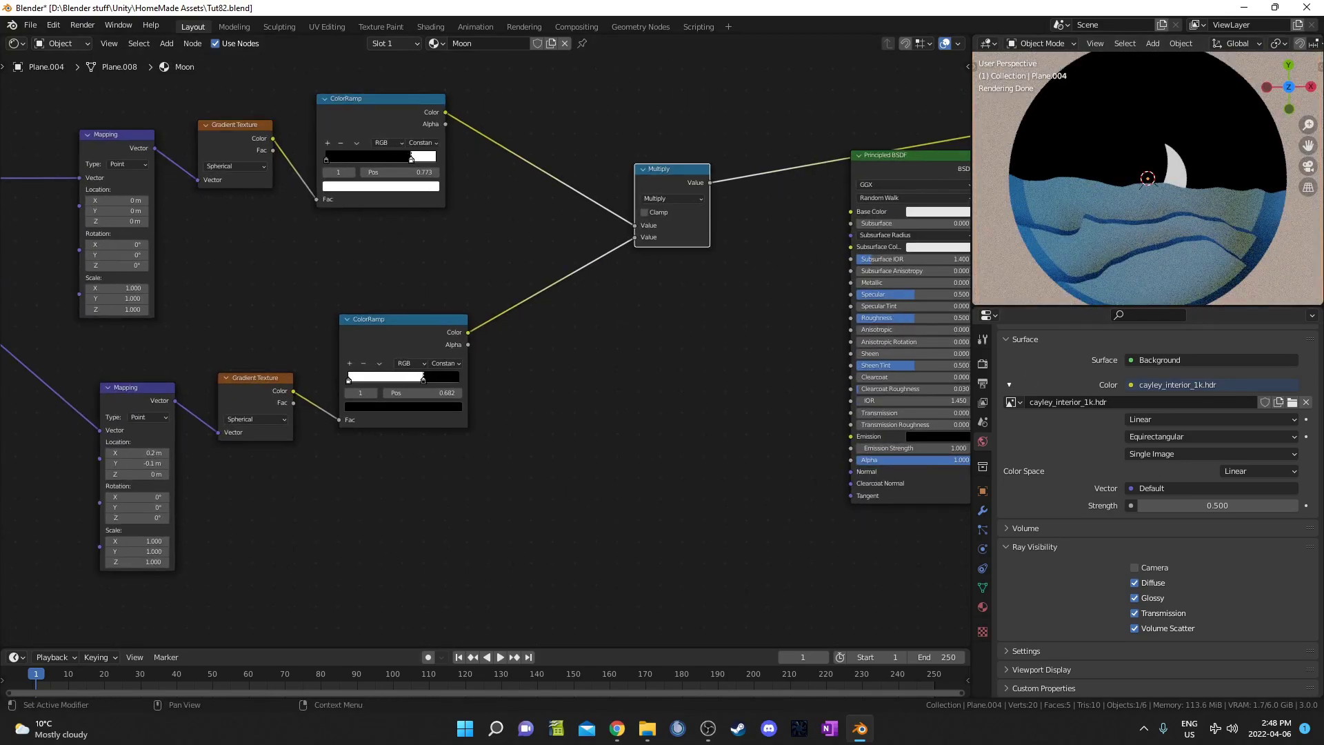
click(554, 258)
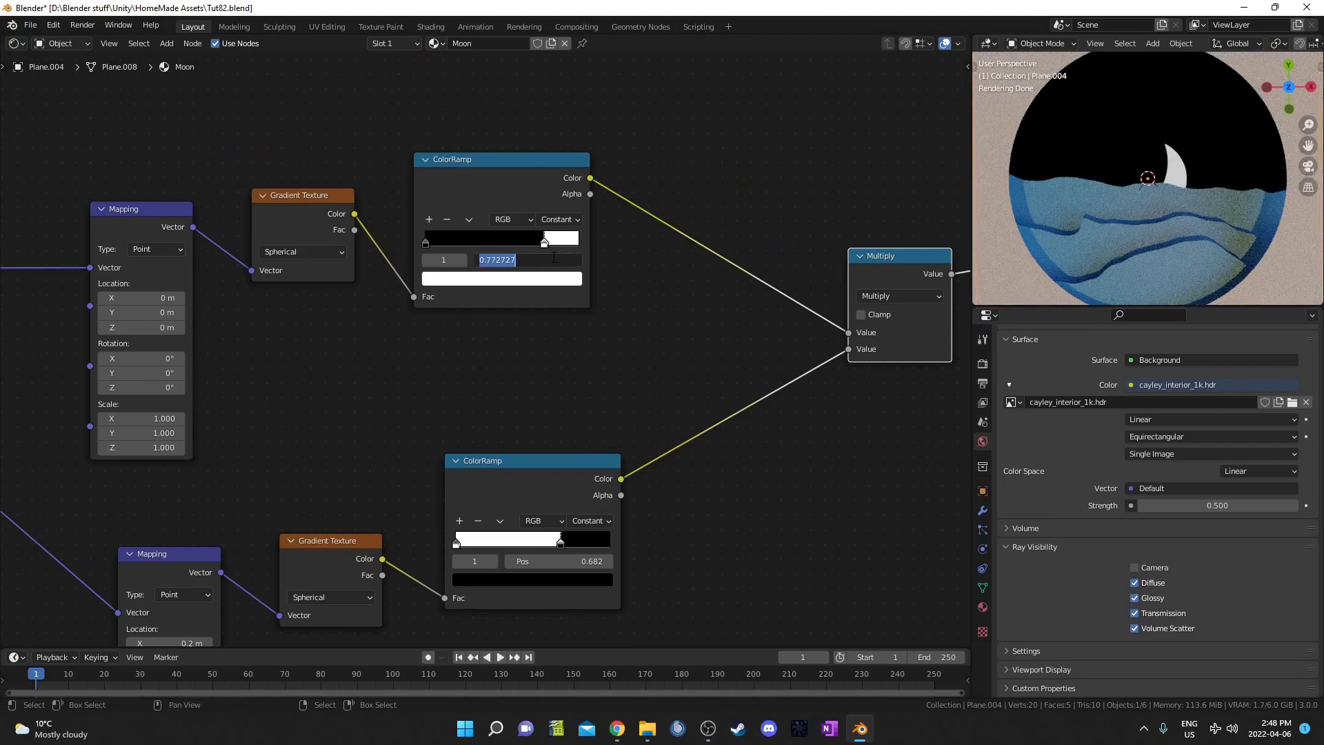
text(.277)
key(Return)
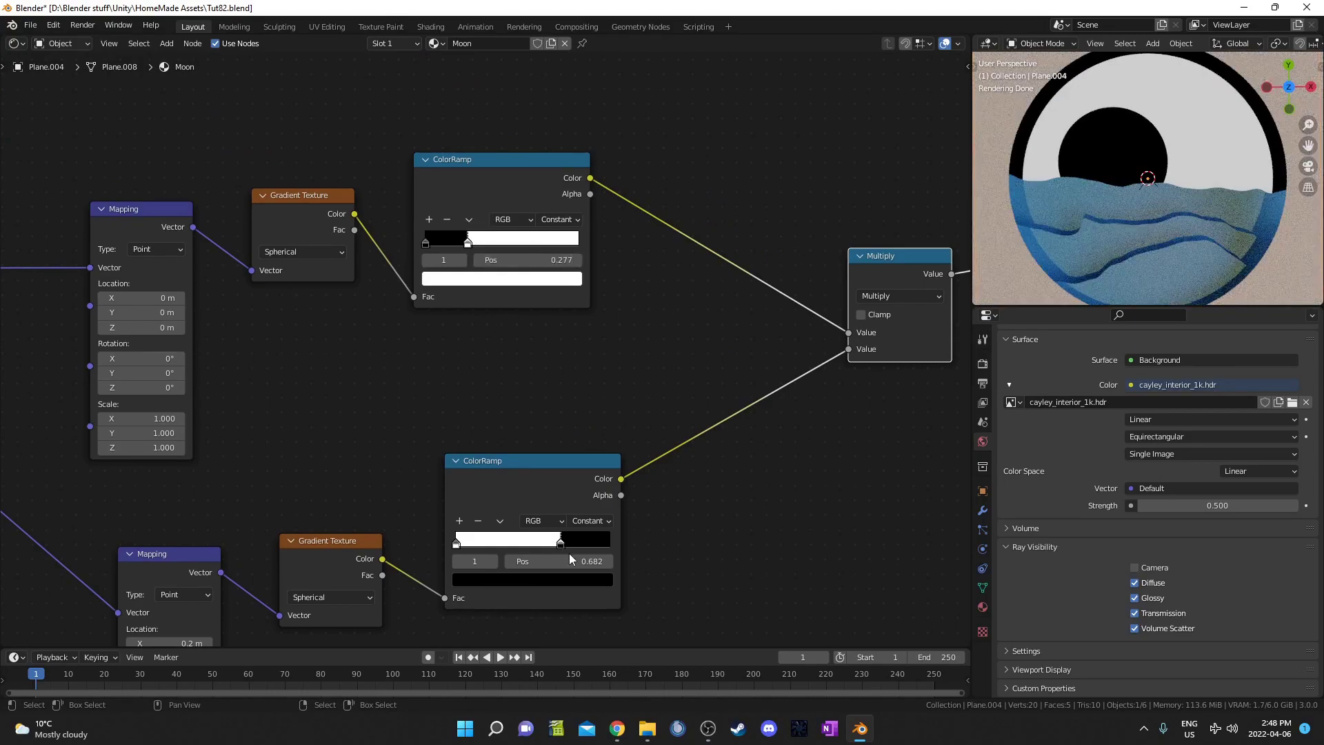
Set the position of the duplicated ColorRamp's black stop to 0.264.
click(571, 559)
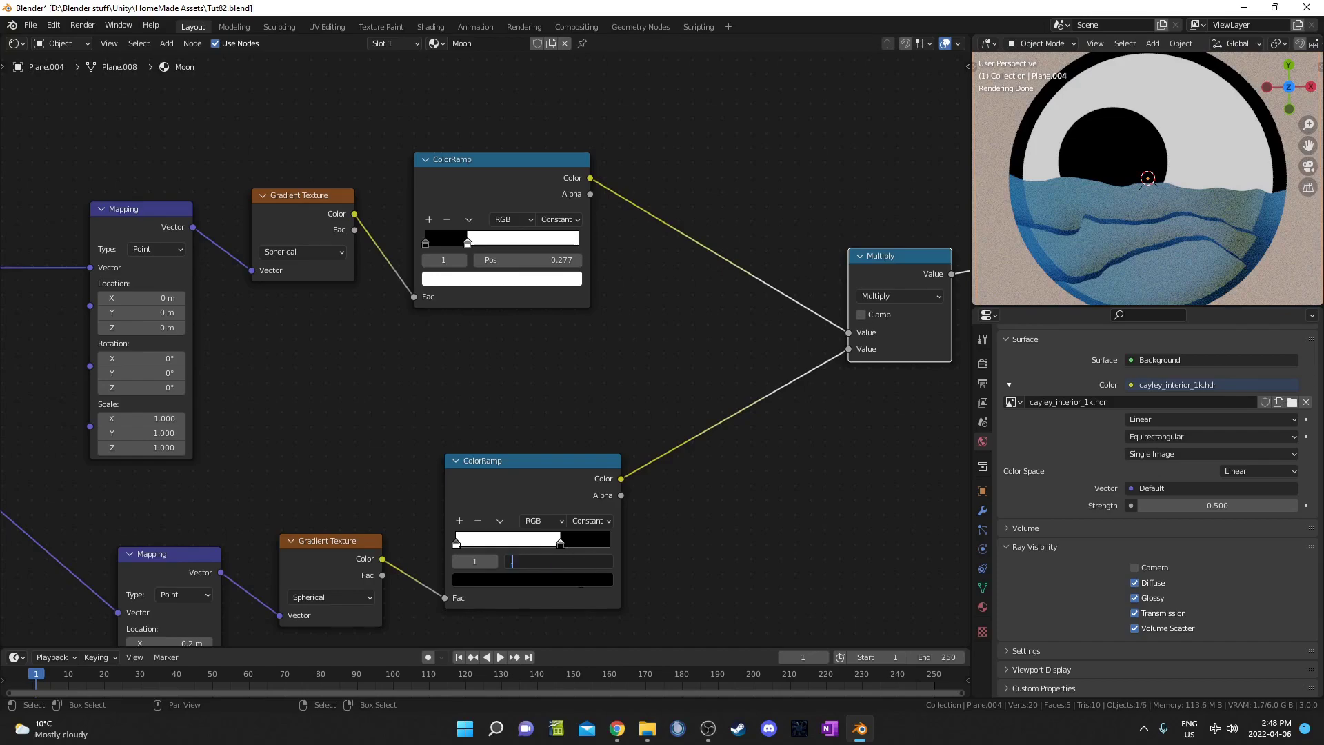
text(.264)
key(Return)
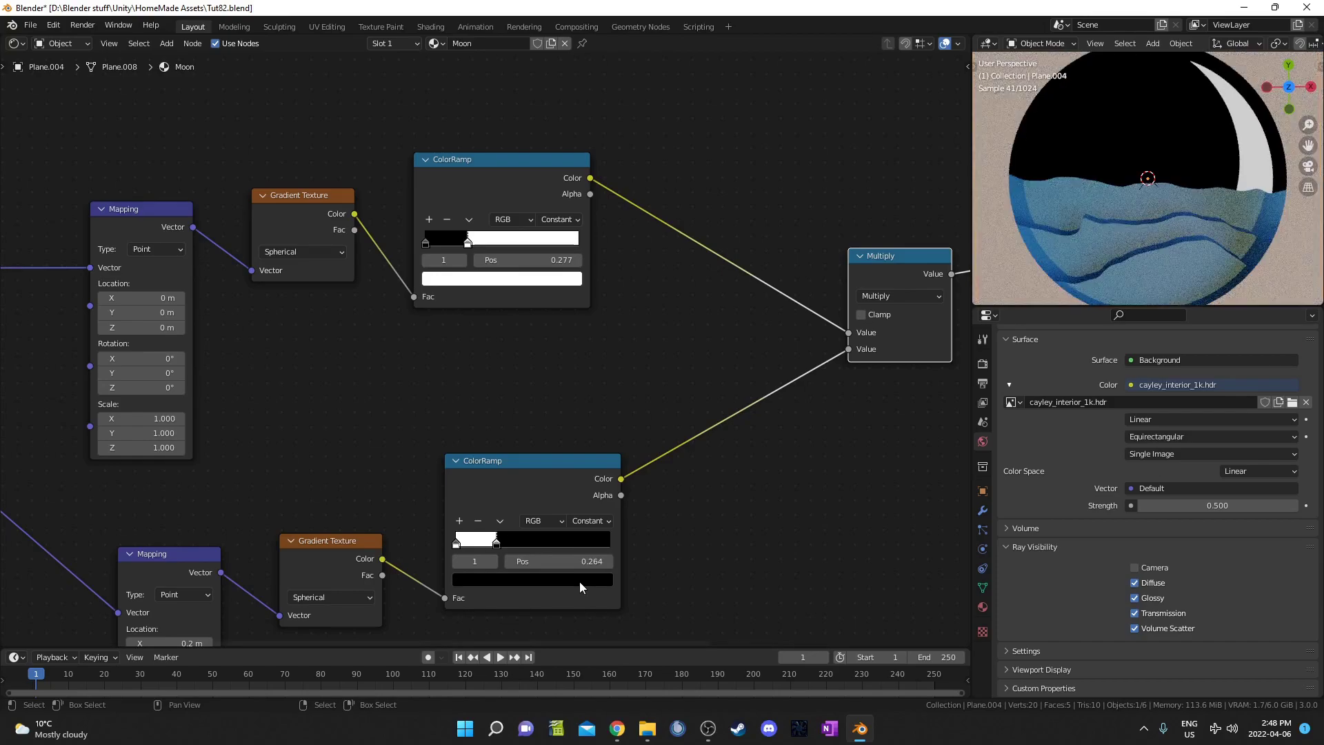
Add a Value node below the Texture Coordinate node.
scroll(31, 503, down, 7)
scroll(67, 502, up, 1)
middle_drag(117, 503, 435, 325)
scroll(436, 326, up, 2)
key(shift+a)
click(432, 327)
text(val)
key(Return)
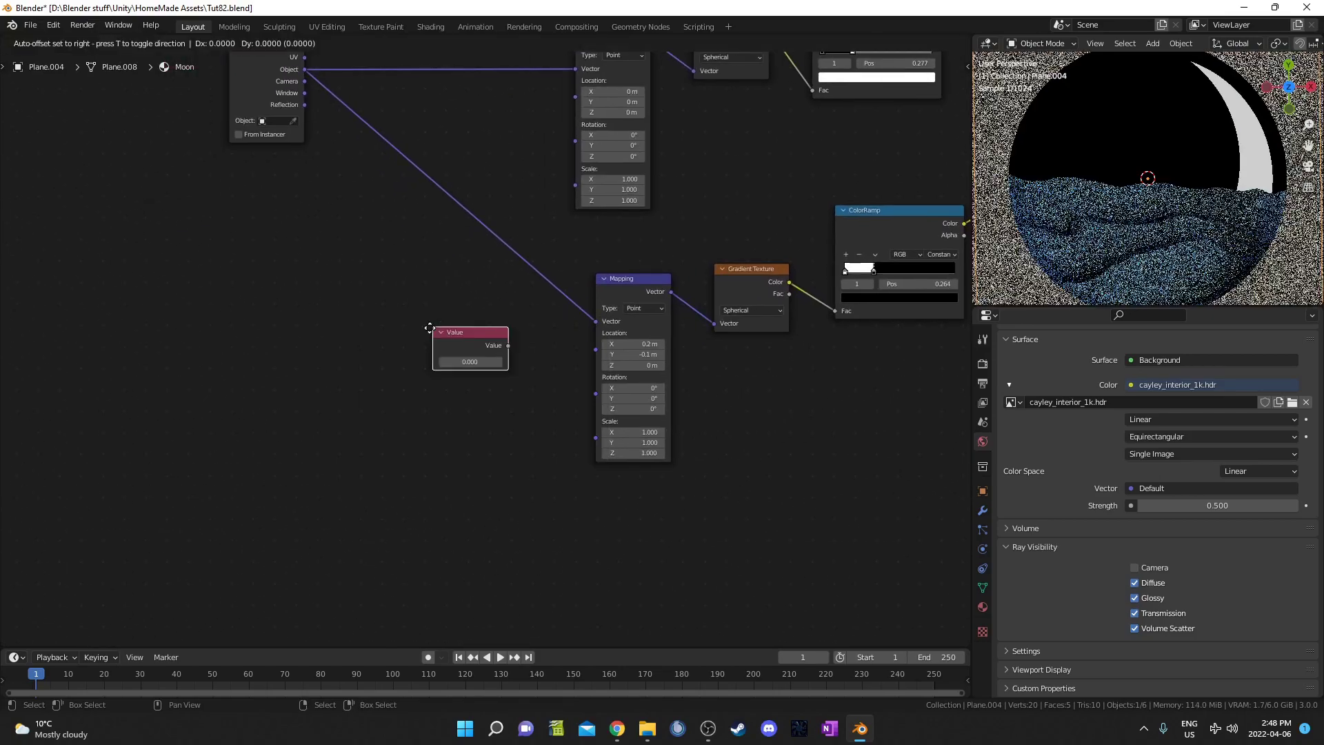
click(287, 304)
middle_drag(612, 146, 535, 255)
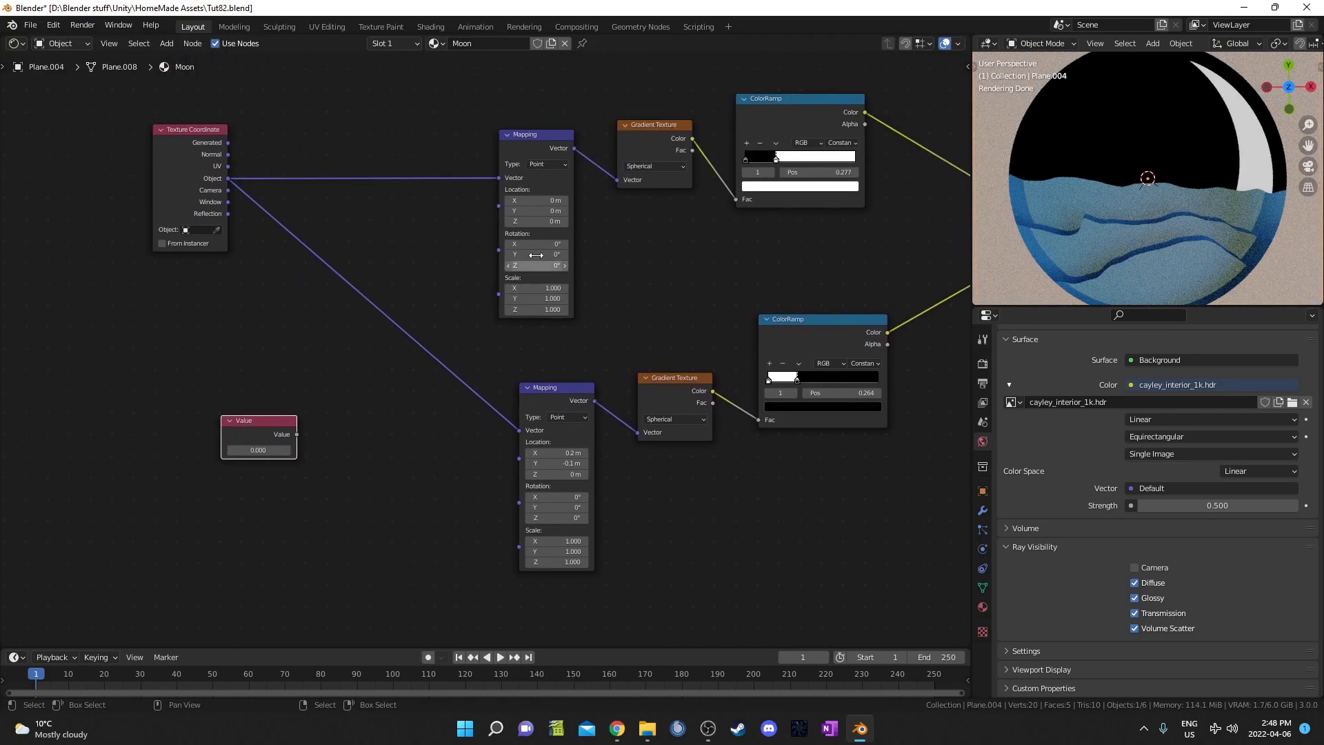
Connect the Value node to the Scale input of both Mapping nodes.
middle_drag(238, 432, 261, 339)
scroll(313, 366, up, 1)
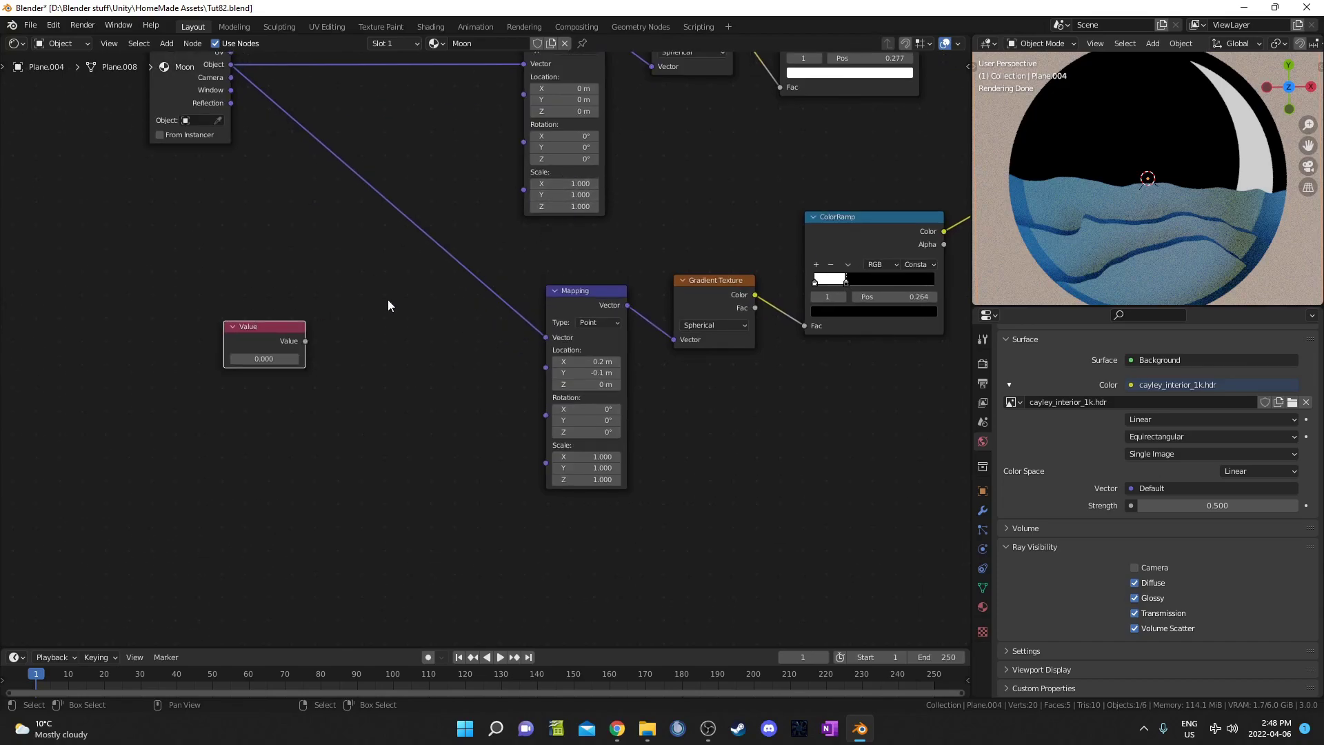
drag(308, 340, 524, 189)
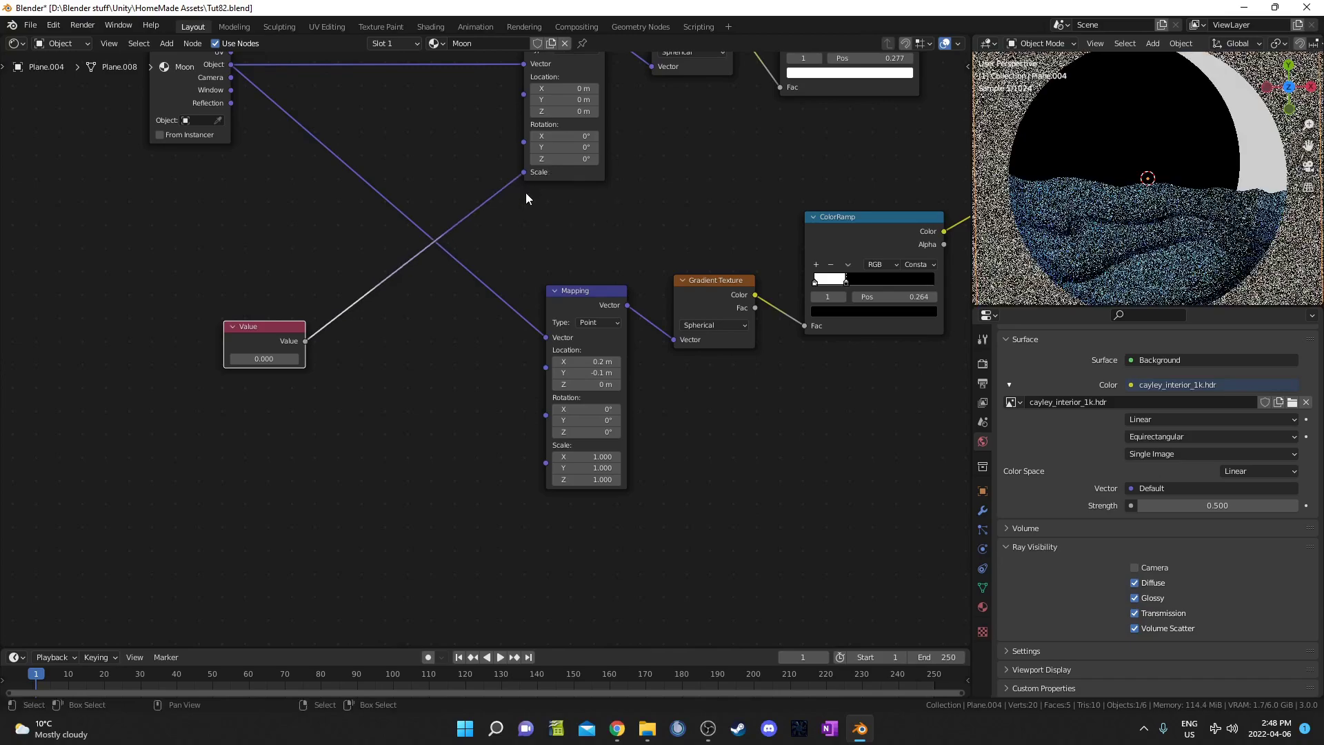
middle_drag(525, 194, 614, 168)
drag(393, 318, 636, 438)
Set the Value node to 10.
middle_drag(409, 349, 477, 420)
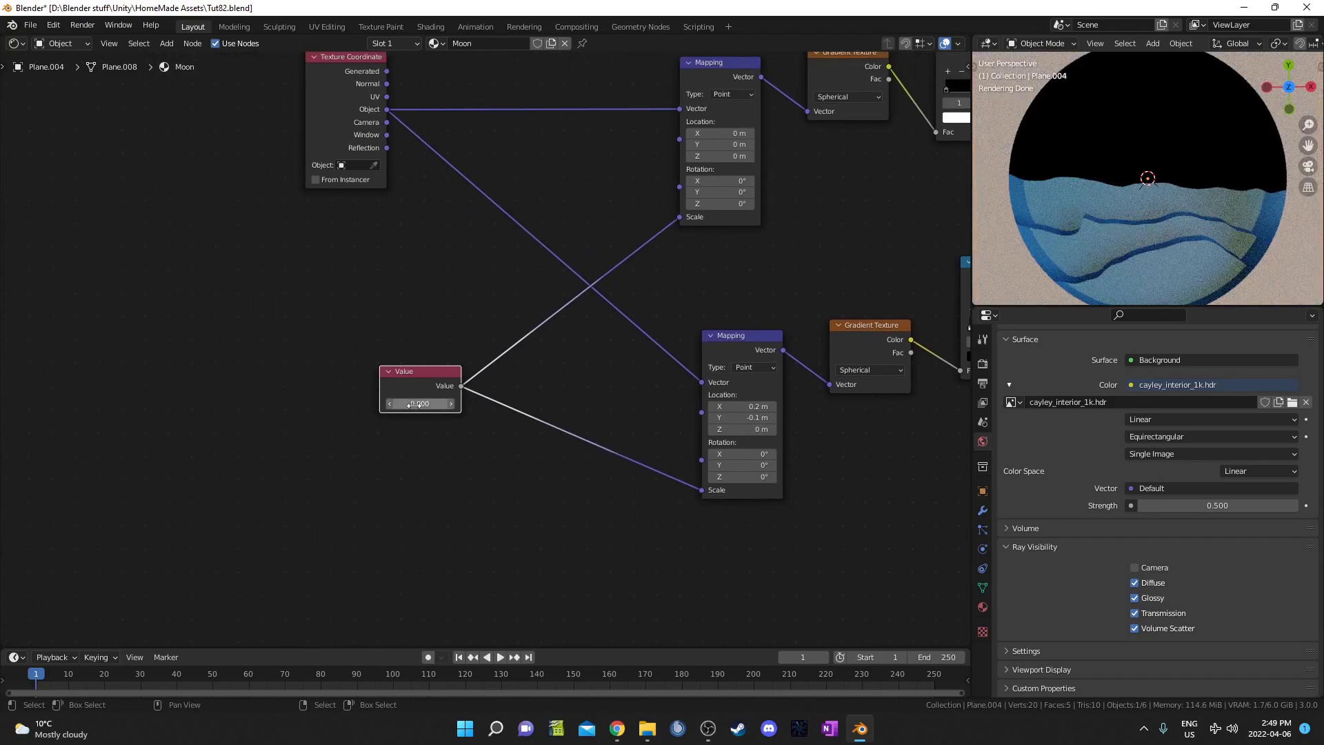
key(Return)
middle_drag(756, 340, 585, 436)
Join the two Texture Coordinate Object links with a reroute point and move the Texture Coordinate node further away from it.
middle_drag(348, 381, 367, 418)
scroll(367, 359, up, 1)
shift+right_drag(339, 416, 408, 170)
middle_drag(332, 318, 456, 353)
drag(267, 253, 201, 284)
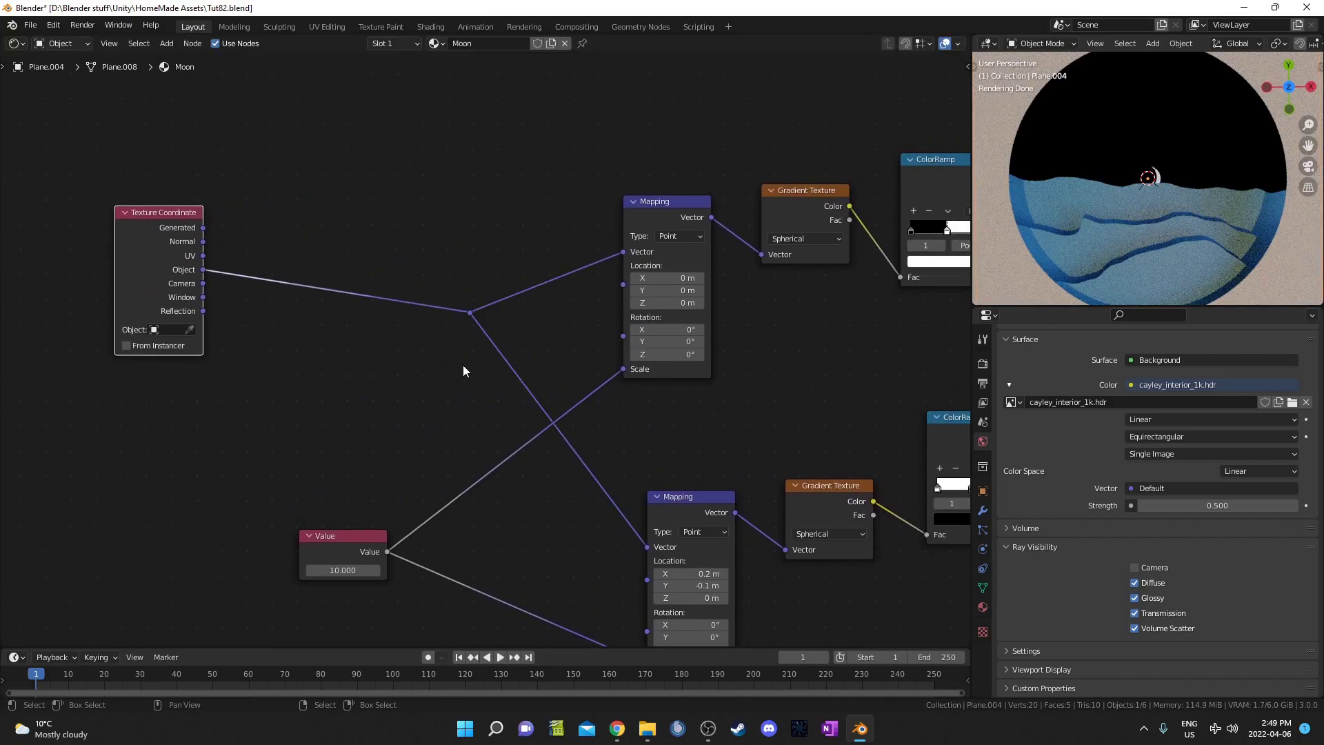
Insert a Vector Math node set to Add on the link between the Texture Coordinate node and the reroute point.
scroll(520, 368, up, 2)
key(shift+a)
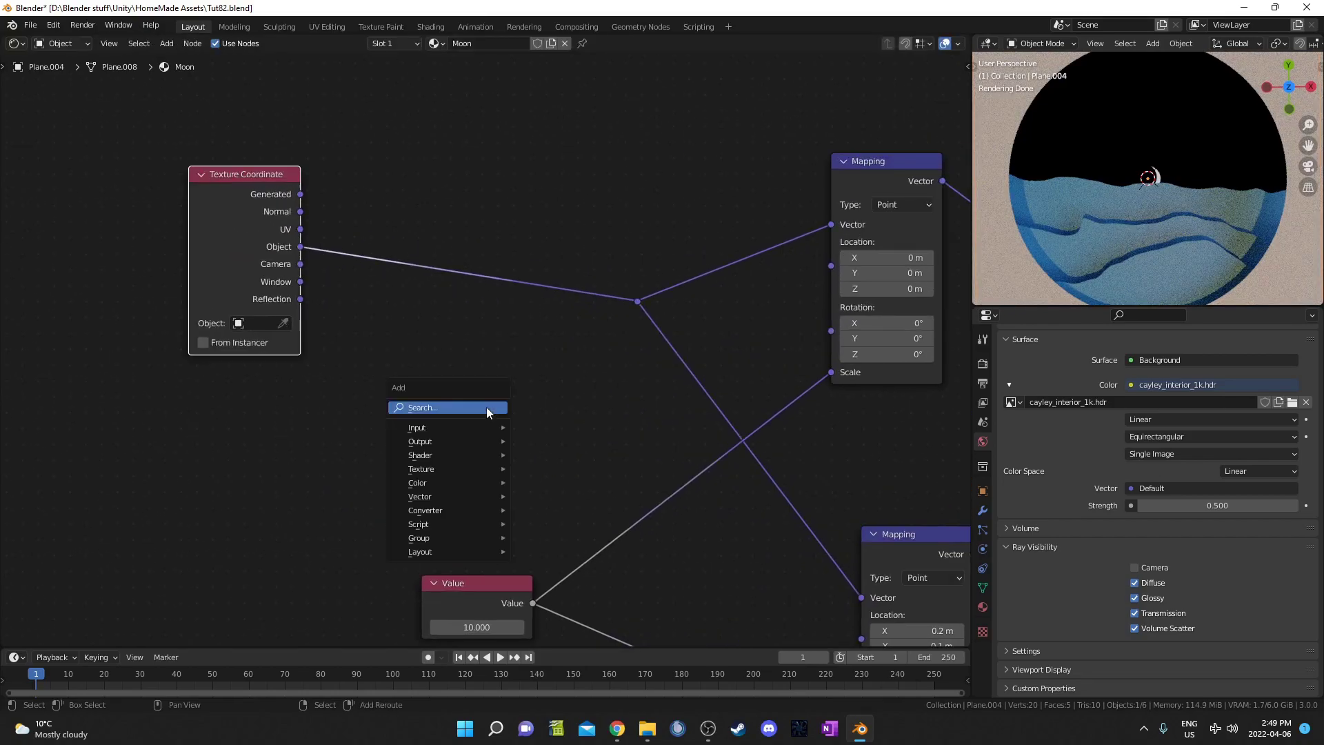
text(math)
key(Down)
key(Return)
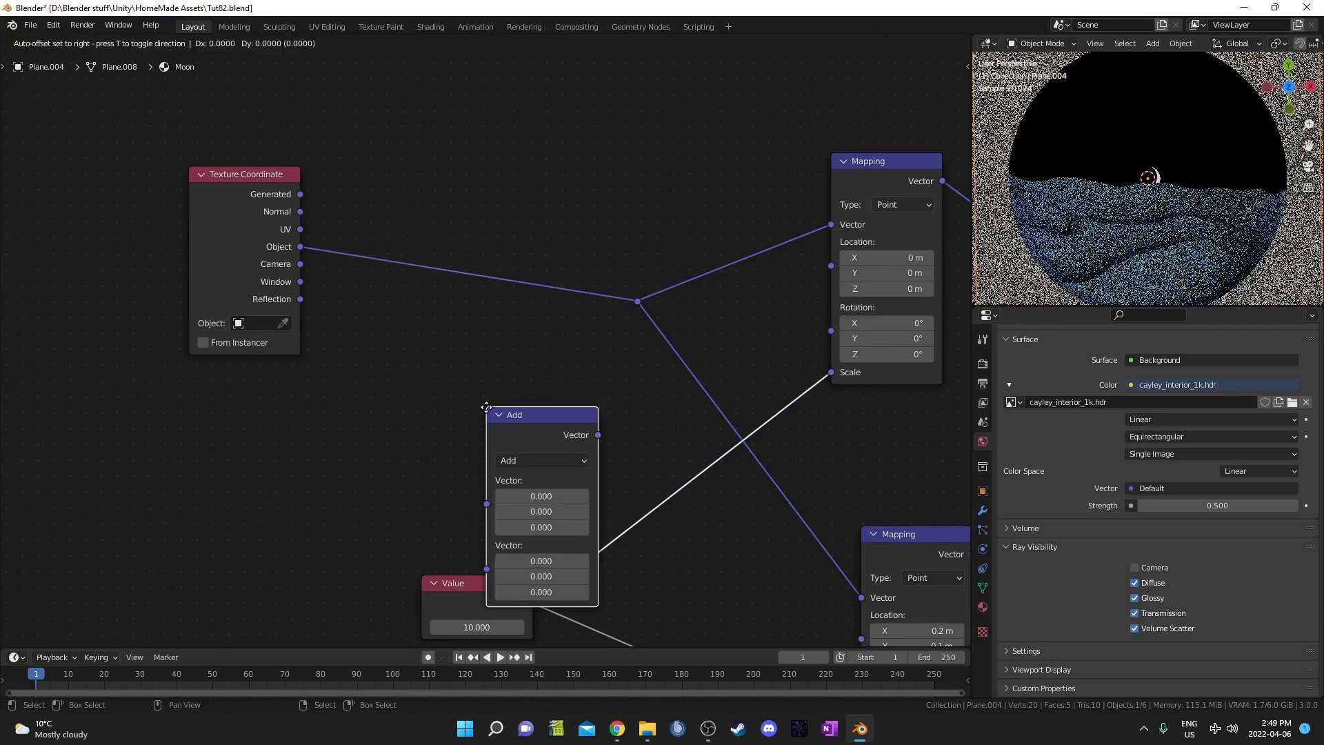
click(471, 185)
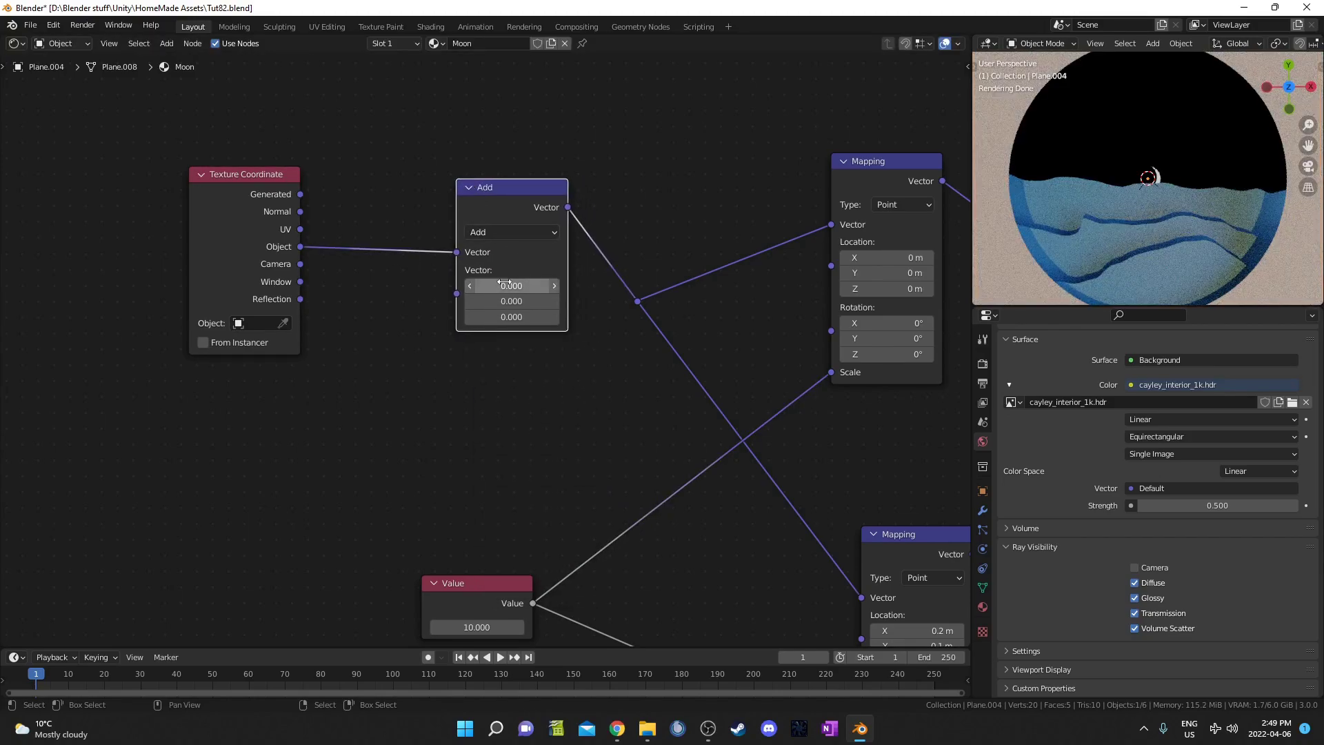
Set the Vector Math Add node's second vector to -0.48 in X and -0.38 in Y.
drag(504, 285, 413, 286)
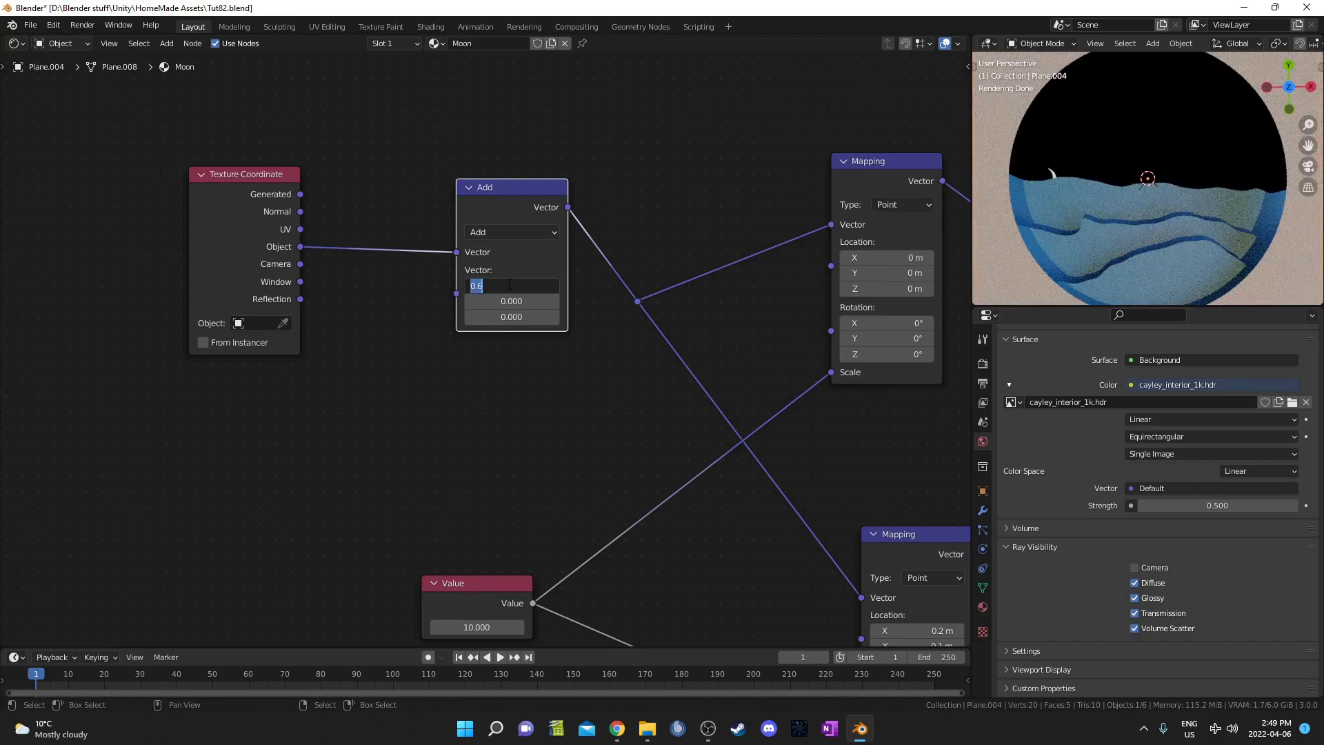
key(Tab)
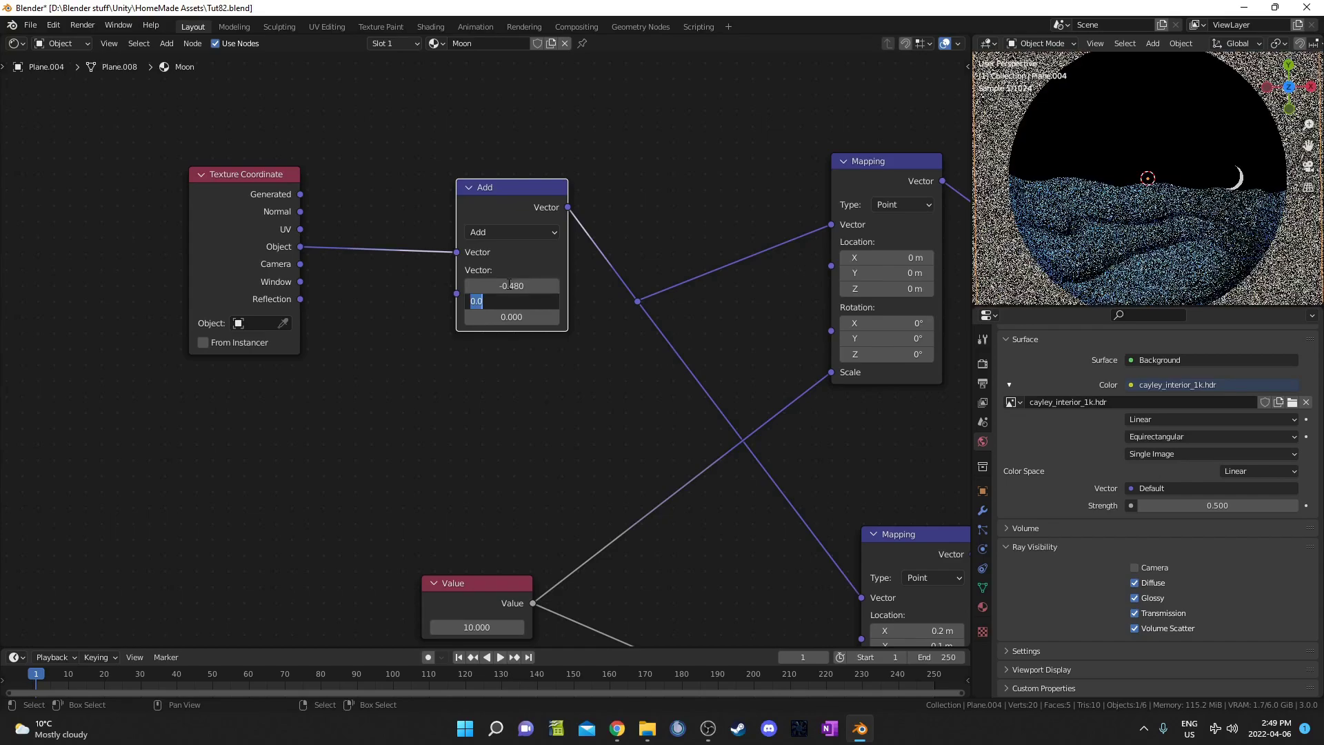
text(-0)
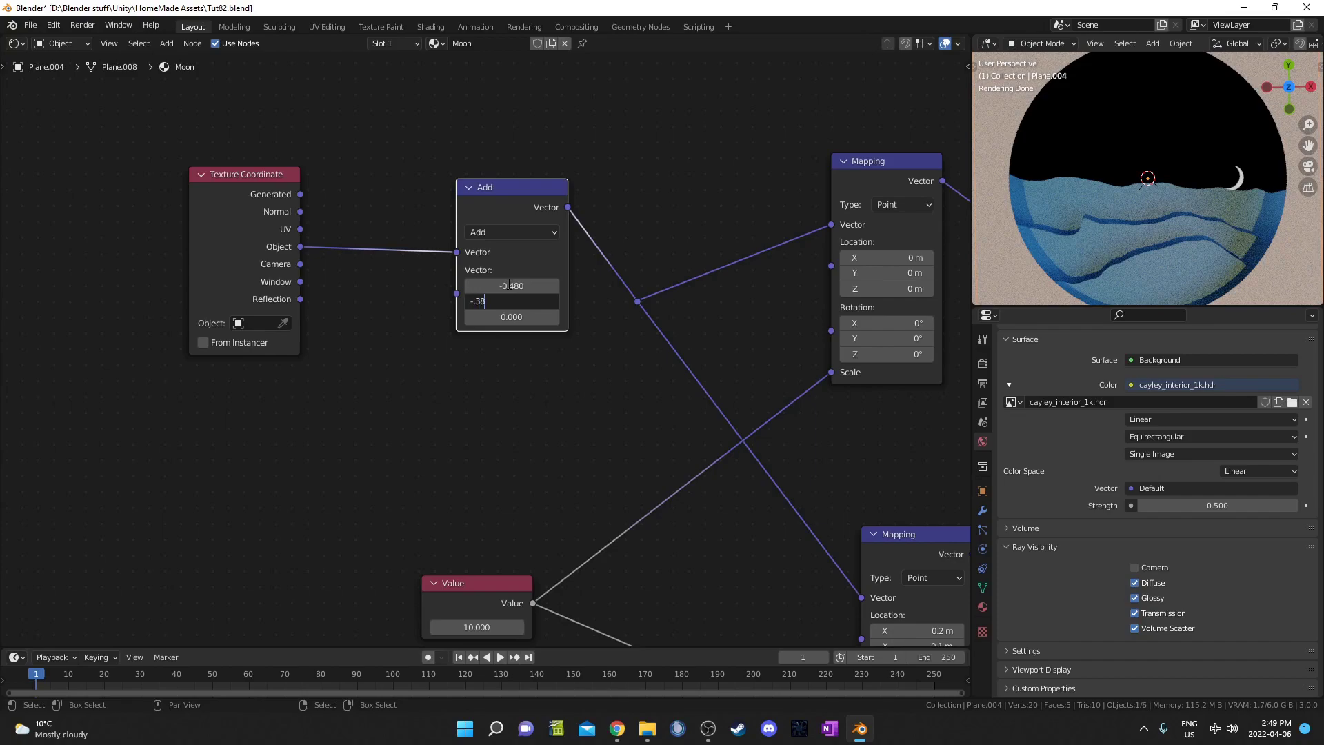
text(.38)
key(Return)
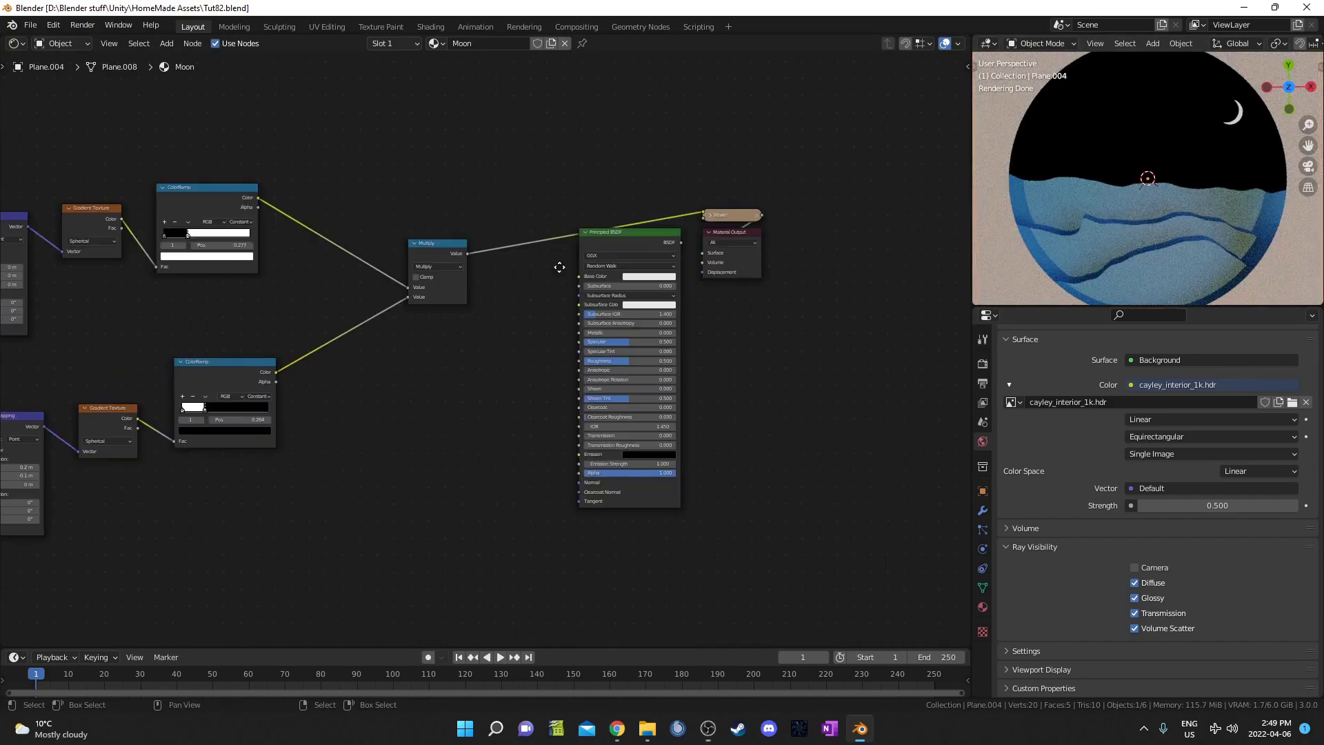
Connect the Multiply node's Value output to the Principled BSDF's Alpha and restore the Principled BSDF as the material's surface output.
scroll(493, 242, up, 1)
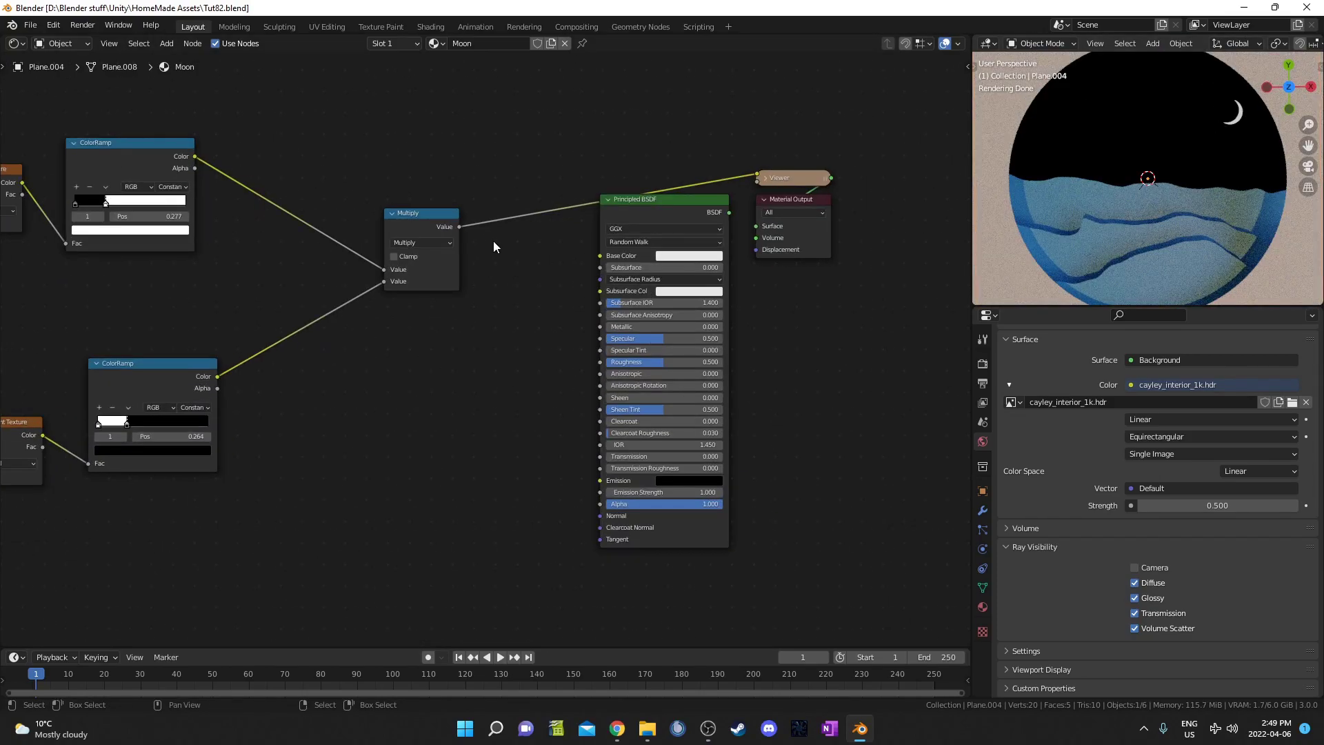
drag(459, 226, 601, 504)
middle_drag(758, 427, 742, 397)
ctrl+shift+click(648, 186)
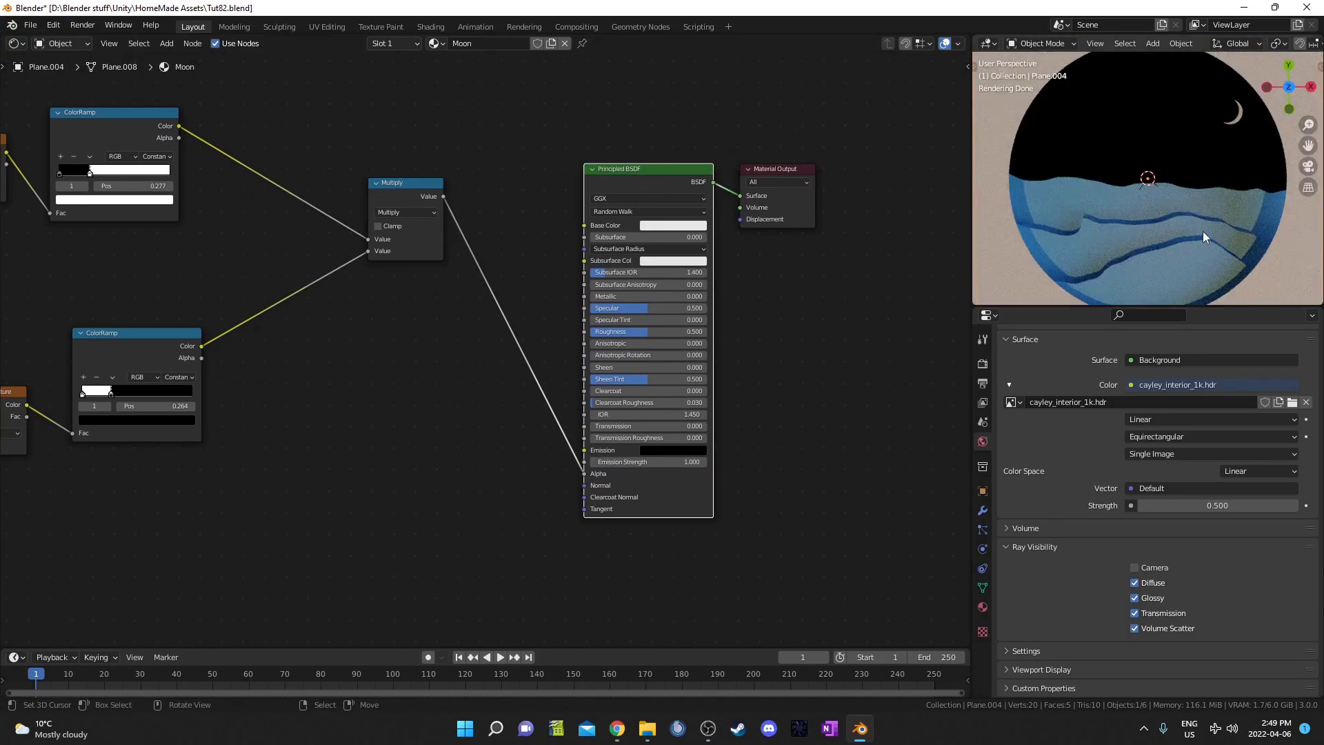
Add a plane and lower it along Z behind the other layers as the sky background.
middle_drag(1202, 231, 1166, 224)
scroll(1148, 193, down, 3)
key(shift+a)
mouse_move(1144, 218)
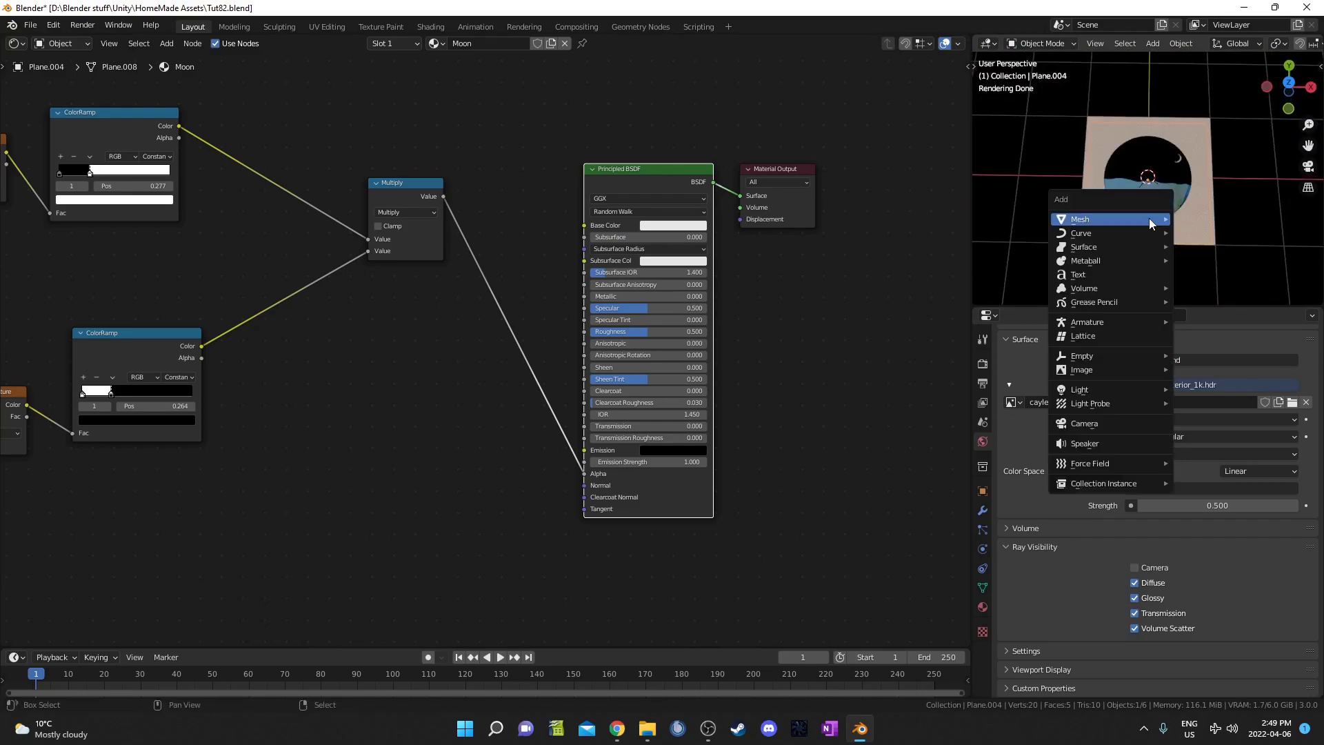
click(1207, 221)
middle_drag(1198, 216, 1141, 210)
key(g)
key(z)
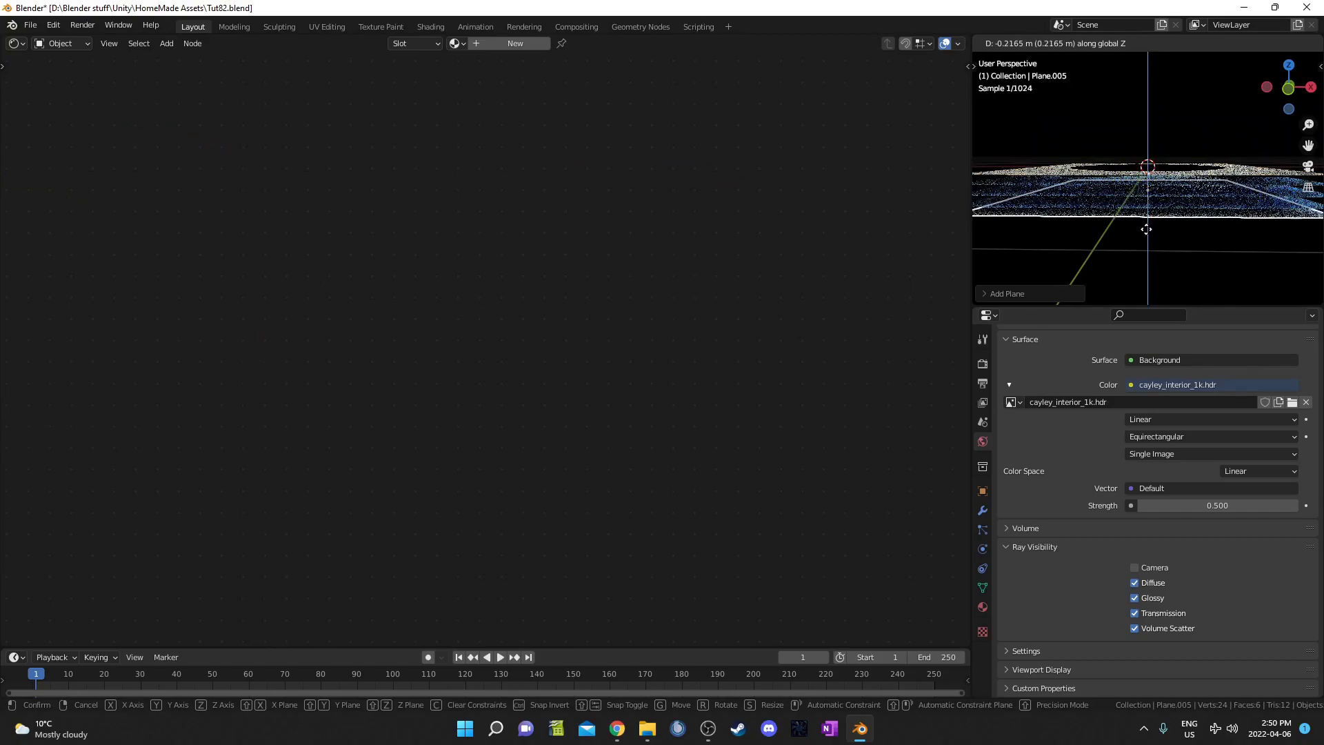
click(1146, 230)
middle_drag(1197, 174, 1177, 229)
key(g)
key(z)
click(1189, 214)
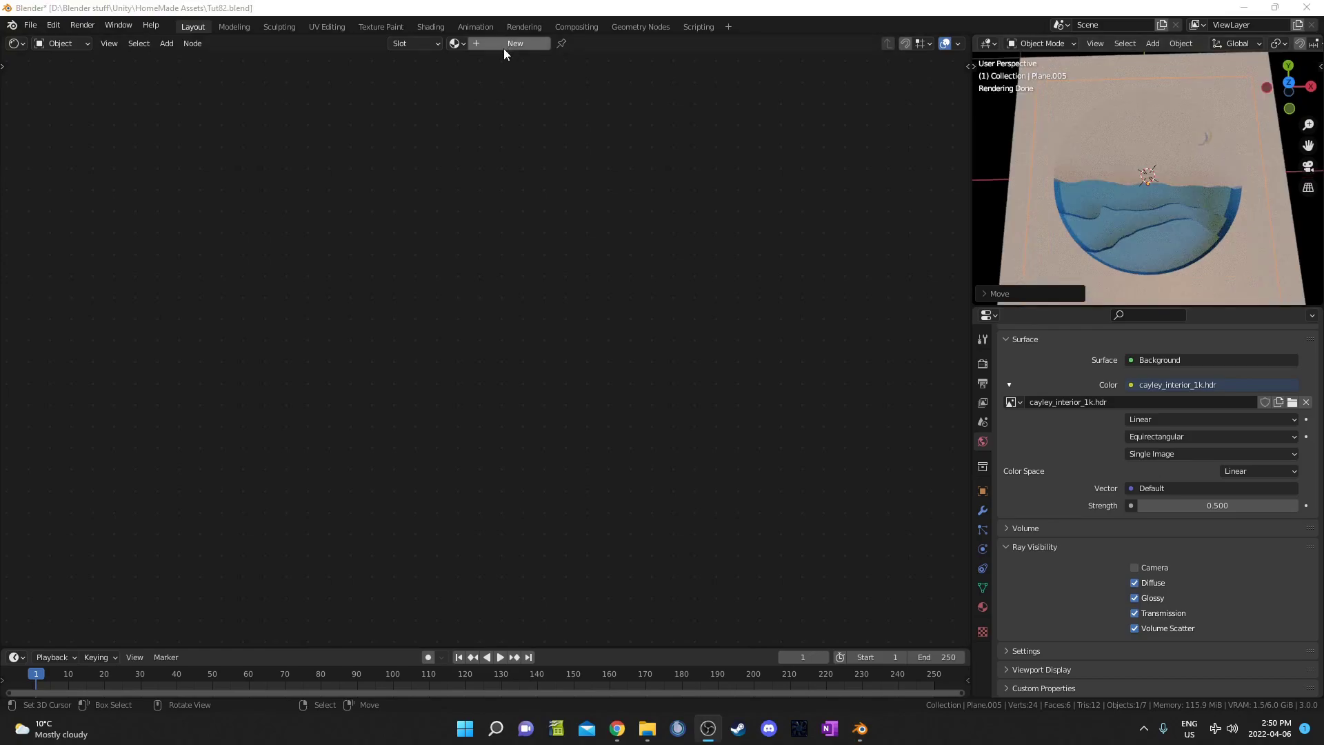
Create a new material for the background plane and name it Sky.
click(503, 48)
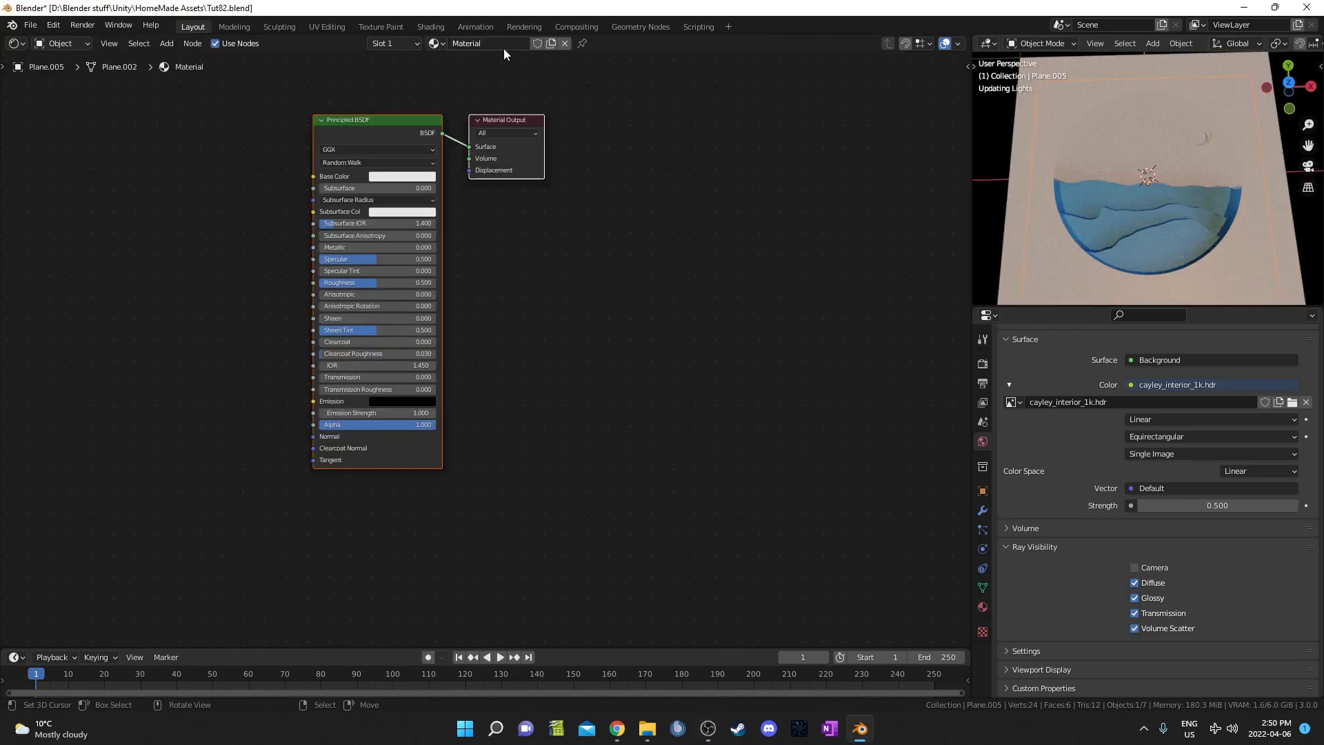
middle_drag(525, 174, 658, 214)
click(504, 46)
text(S)
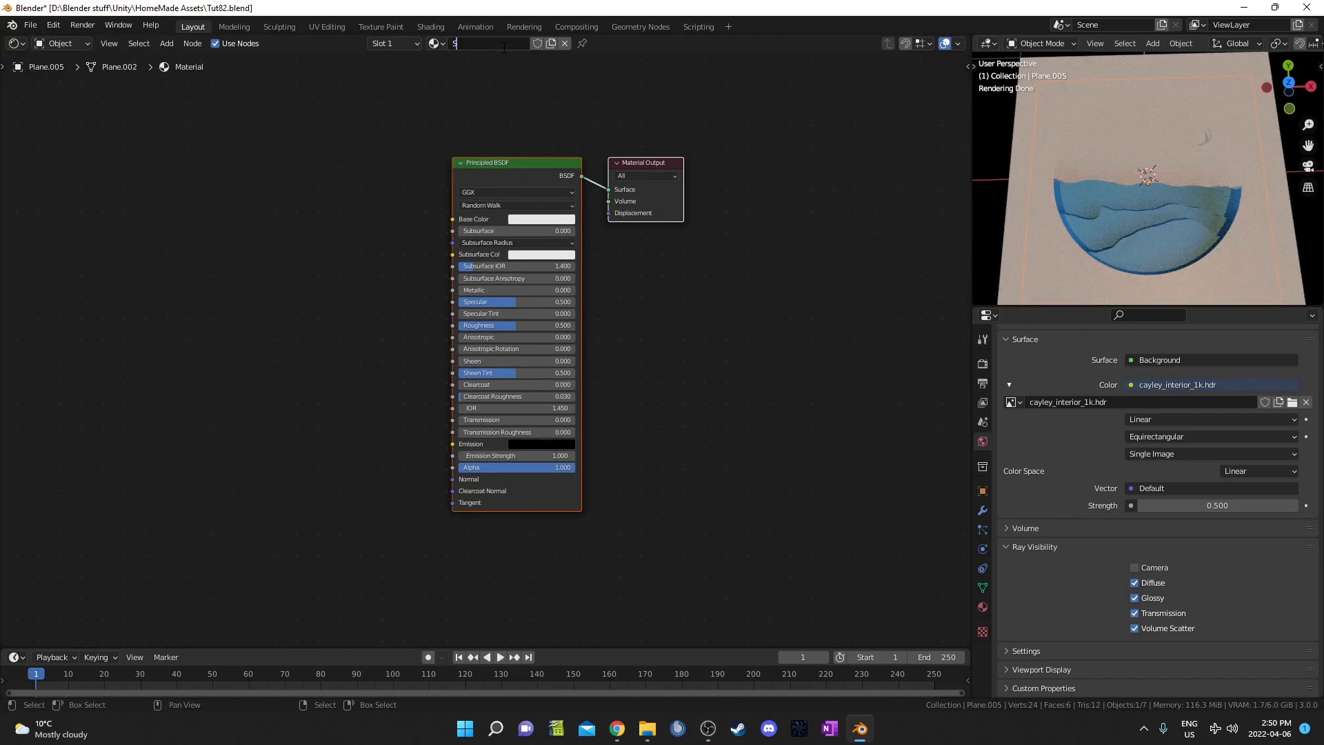
text(ky)
key(Return)
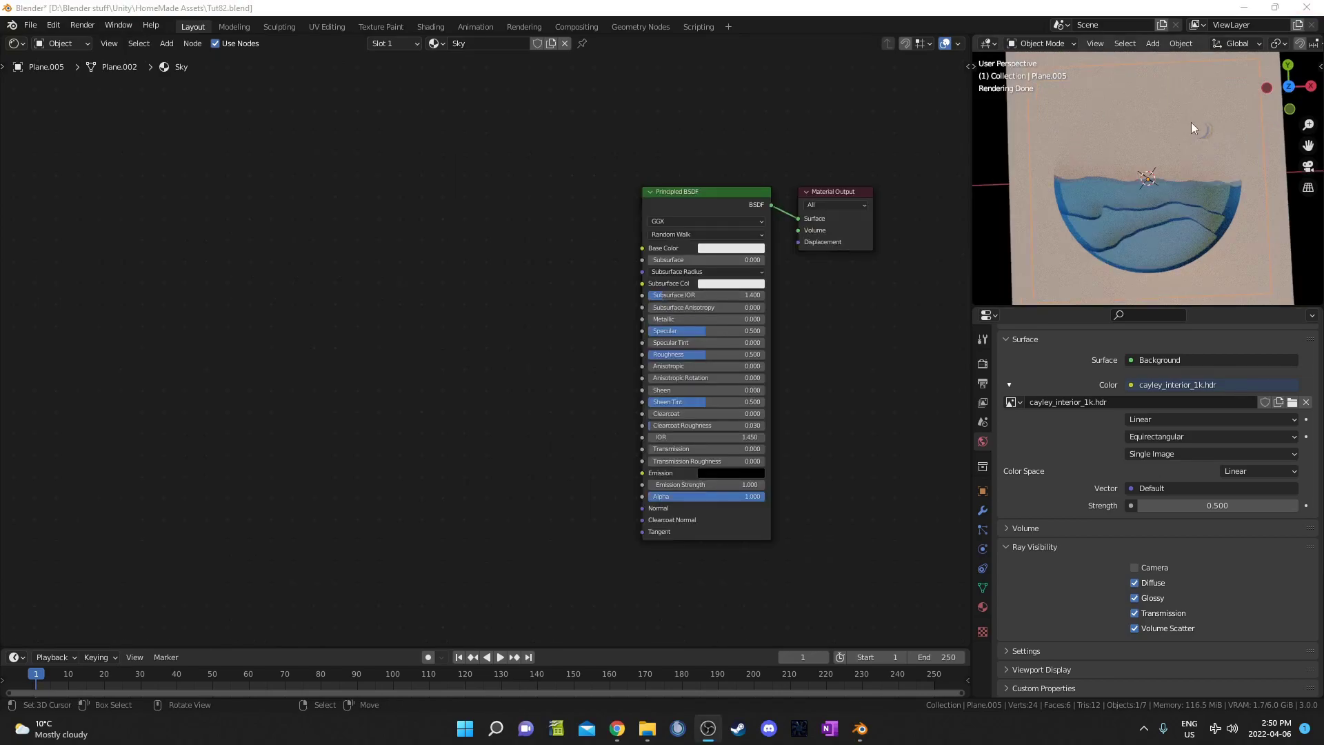
middle_drag(606, 451, 710, 424)
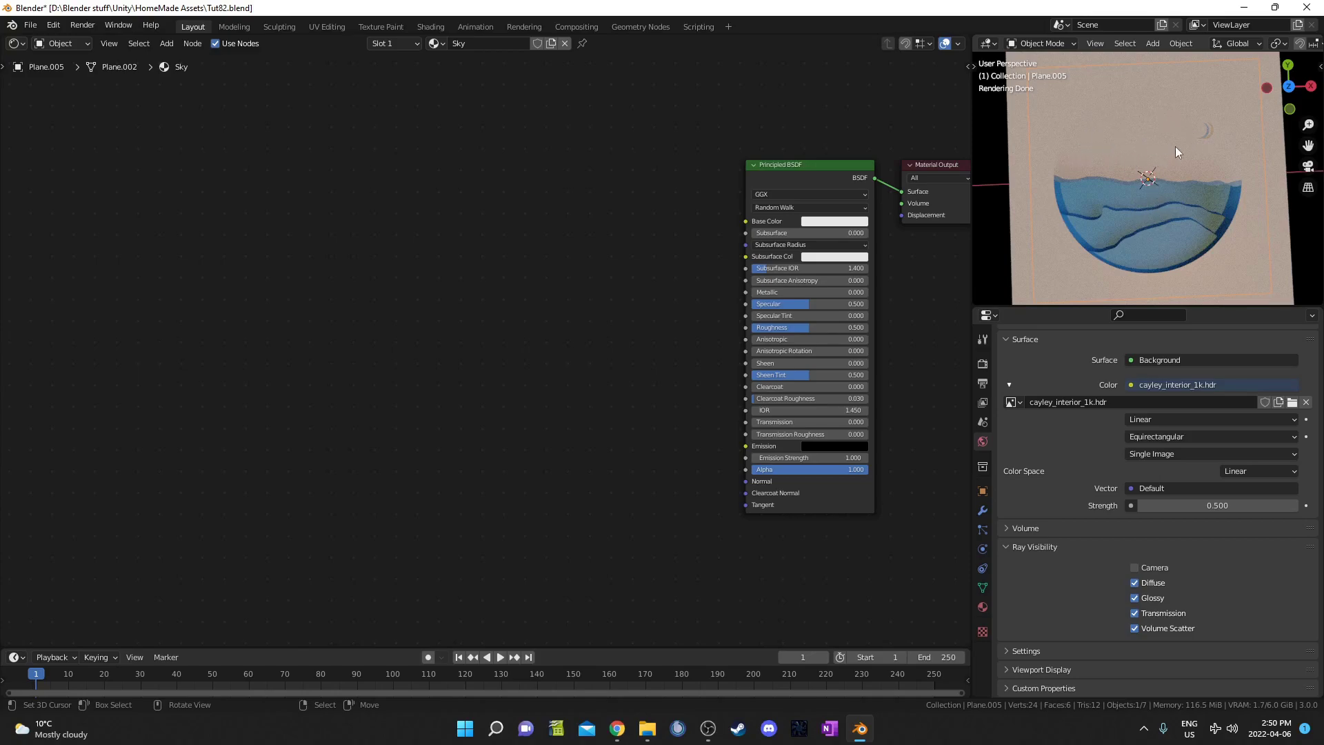
Add a Texture Coordinate node well ahead of the Principled BSDF and preview its Object output.
middle_drag(500, 305, 598, 301)
key(shift+a)
click(433, 316)
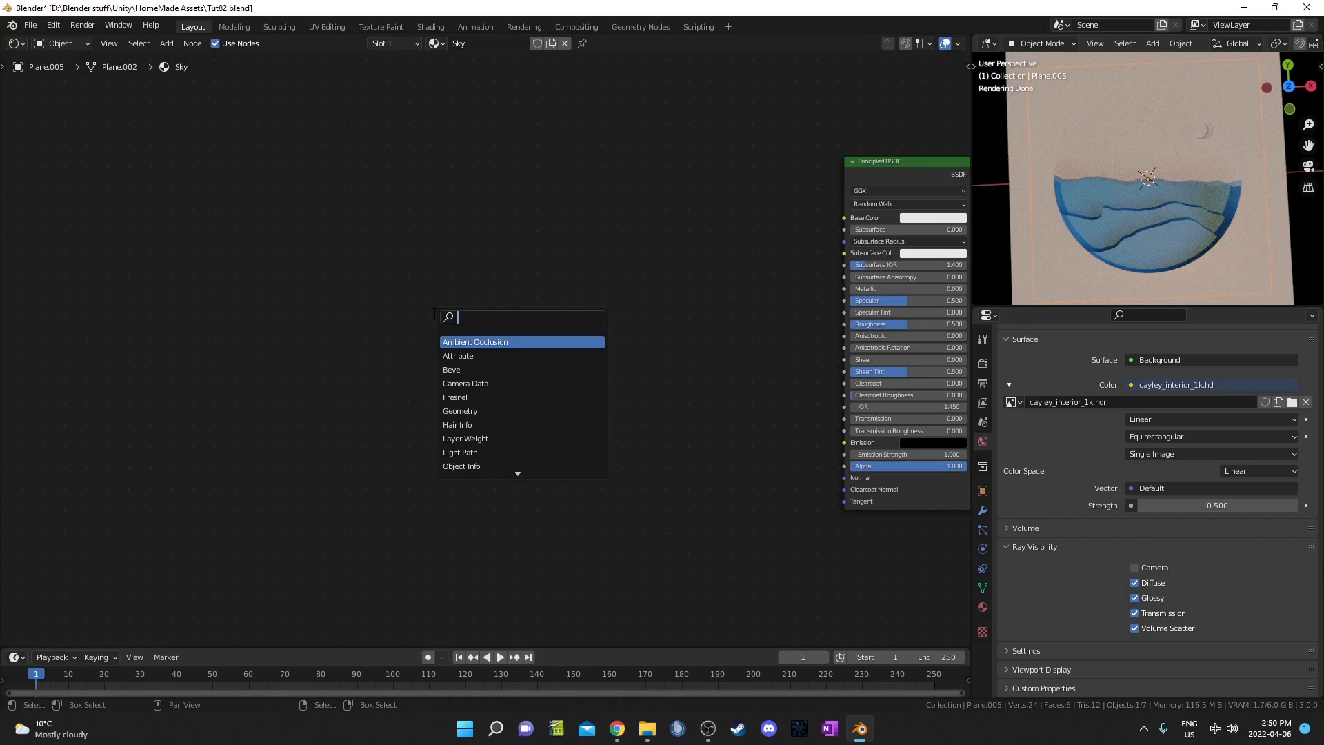
text(coord)
key(Return)
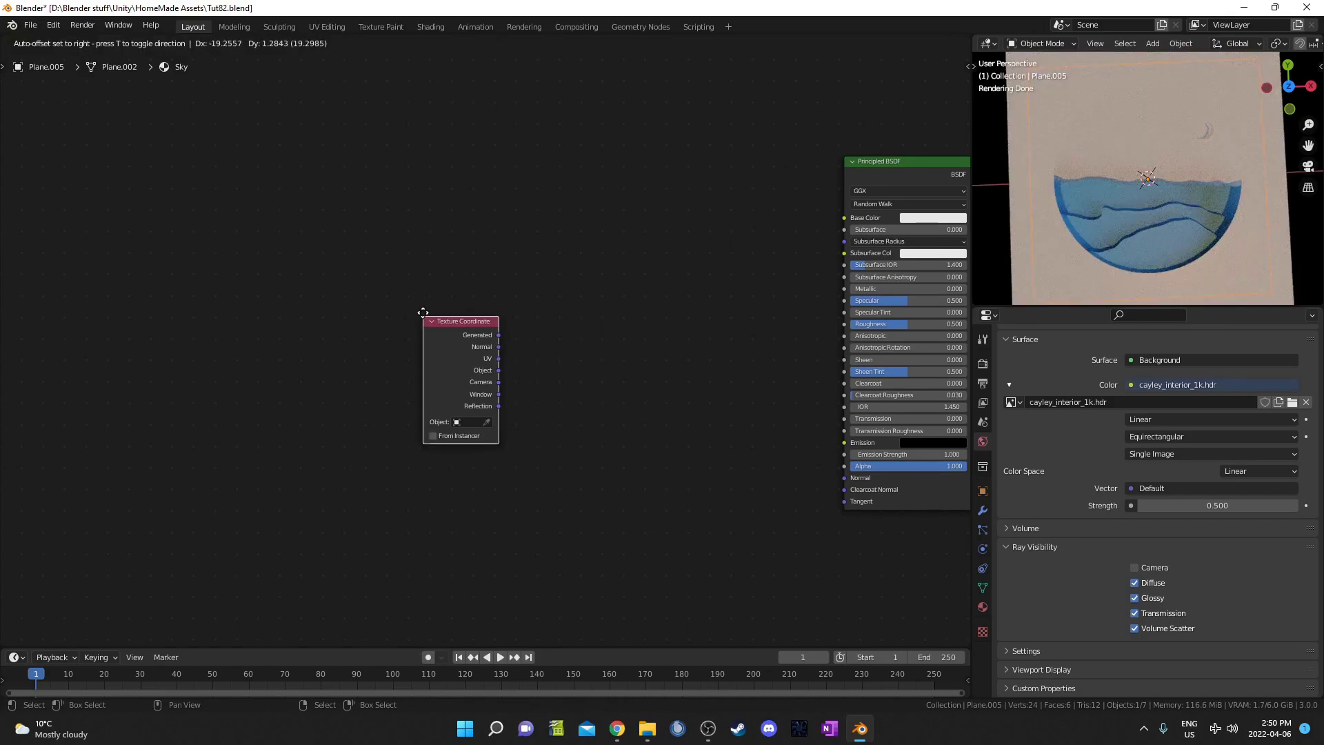
click(255, 278)
scroll(372, 350, up, 4)
middle_drag(372, 350, 550, 415)
ctrl+shift+click(370, 264)
ctrl+shift+click(371, 264)
ctrl+shift+click(369, 264)
ctrl+shift+click(369, 263)
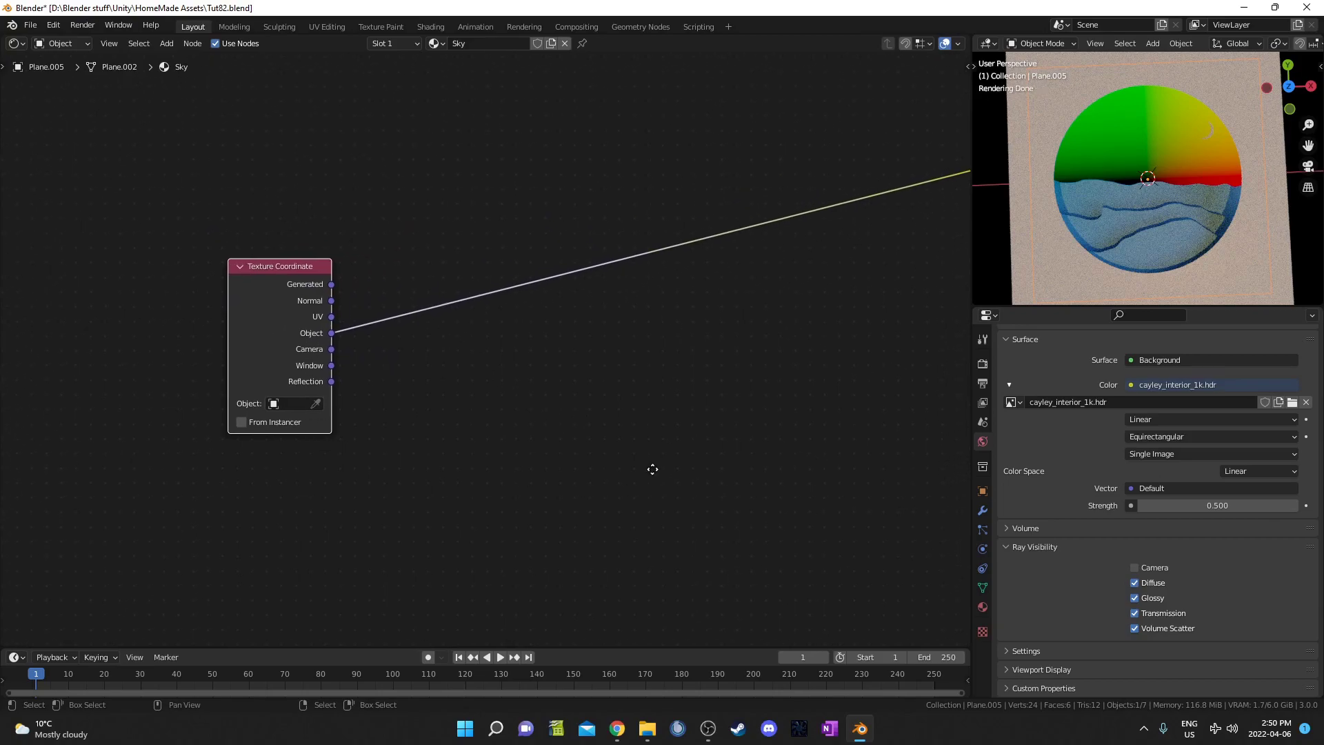
Insert a Separate XYZ node on the Texture Coordinate's Object link and preview its Y output.
middle_drag(653, 467, 616, 492)
key(shift+a)
click(617, 492)
text(sep)
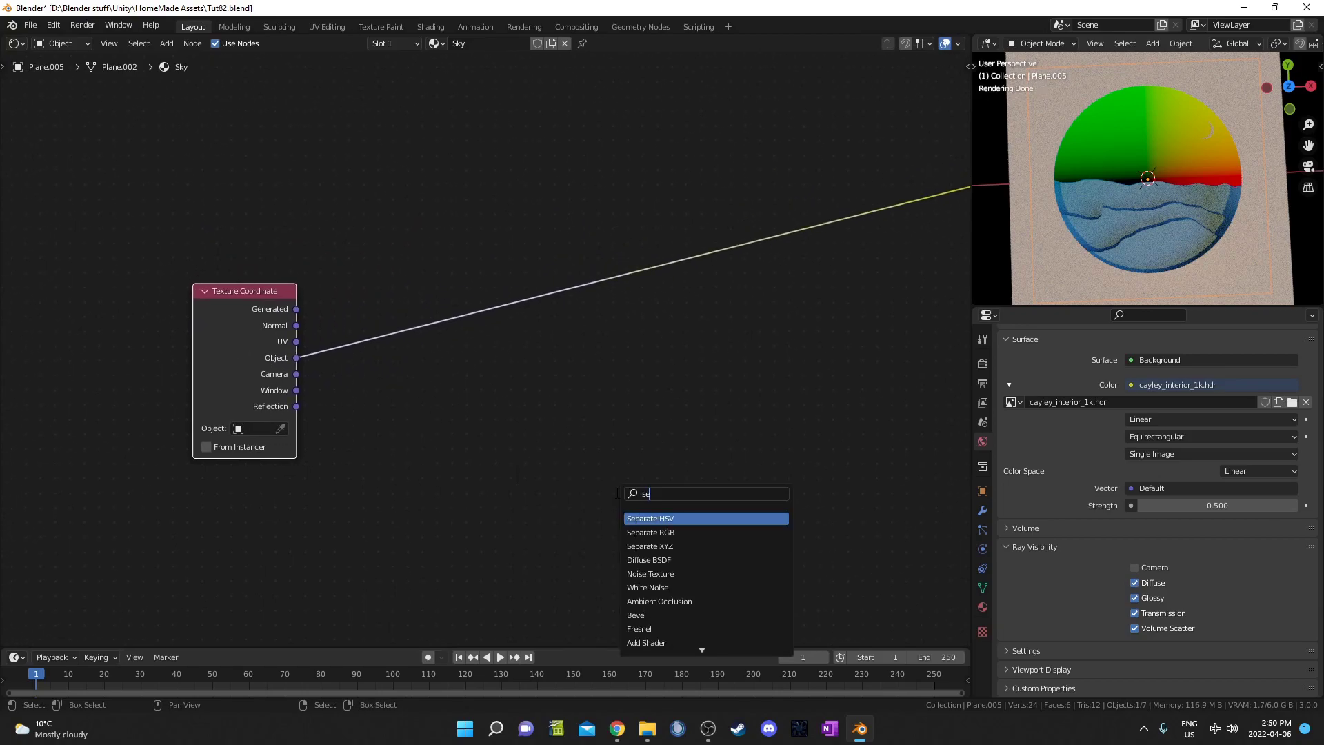
key(Down)
key(Down)
key(Return)
click(390, 290)
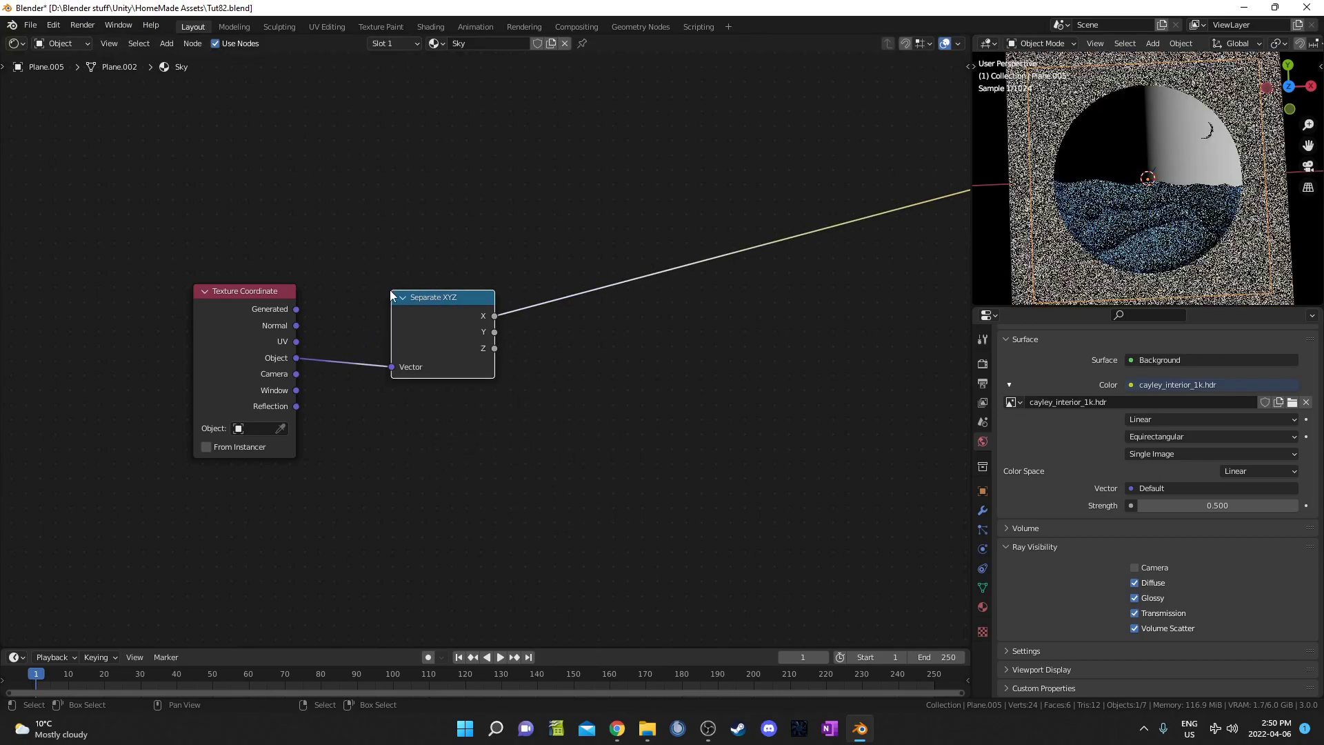
scroll(455, 318, down, 2)
middle_drag(464, 338, 544, 116)
drag(544, 116, 503, 220)
ctrl+shift+click(503, 211)
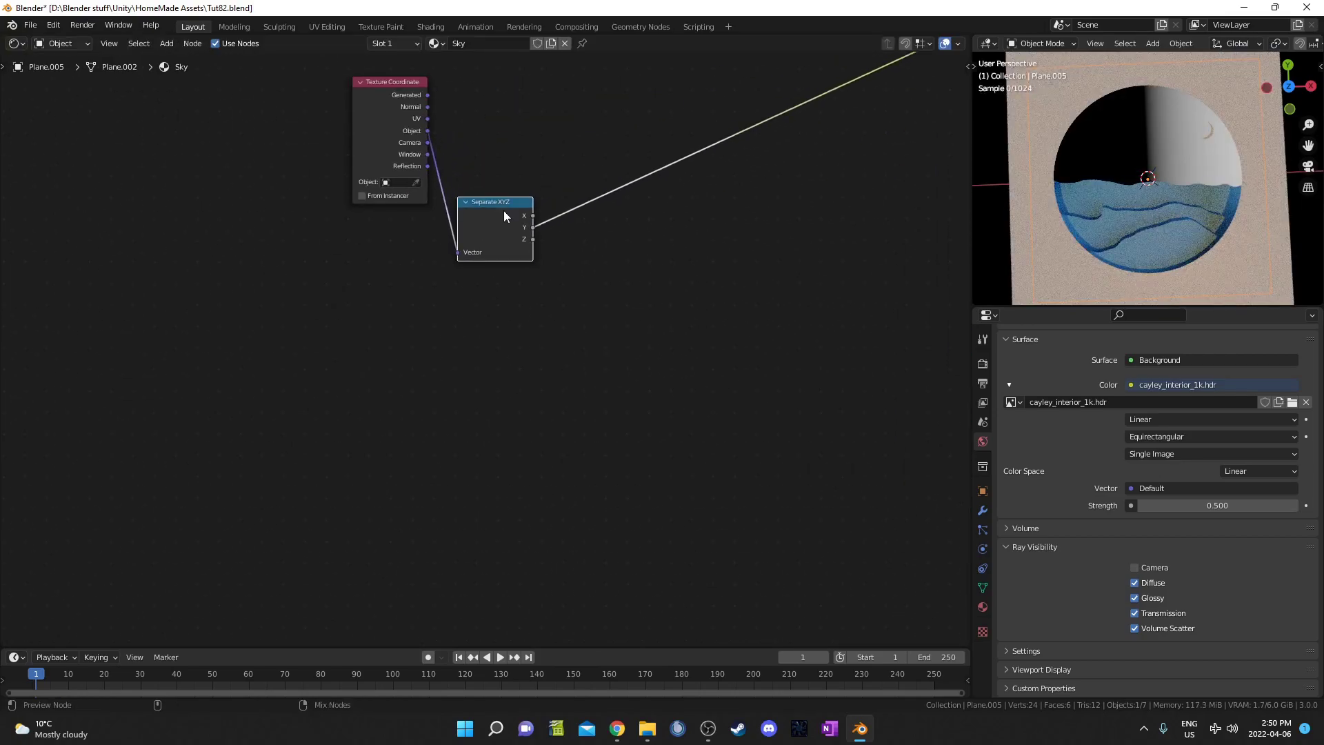
Insert a Map Range node on the link from the Separate XYZ node's Y output.
middle_drag(596, 270, 549, 301)
scroll(572, 296, up, 1)
key(shift+a)
click(572, 297)
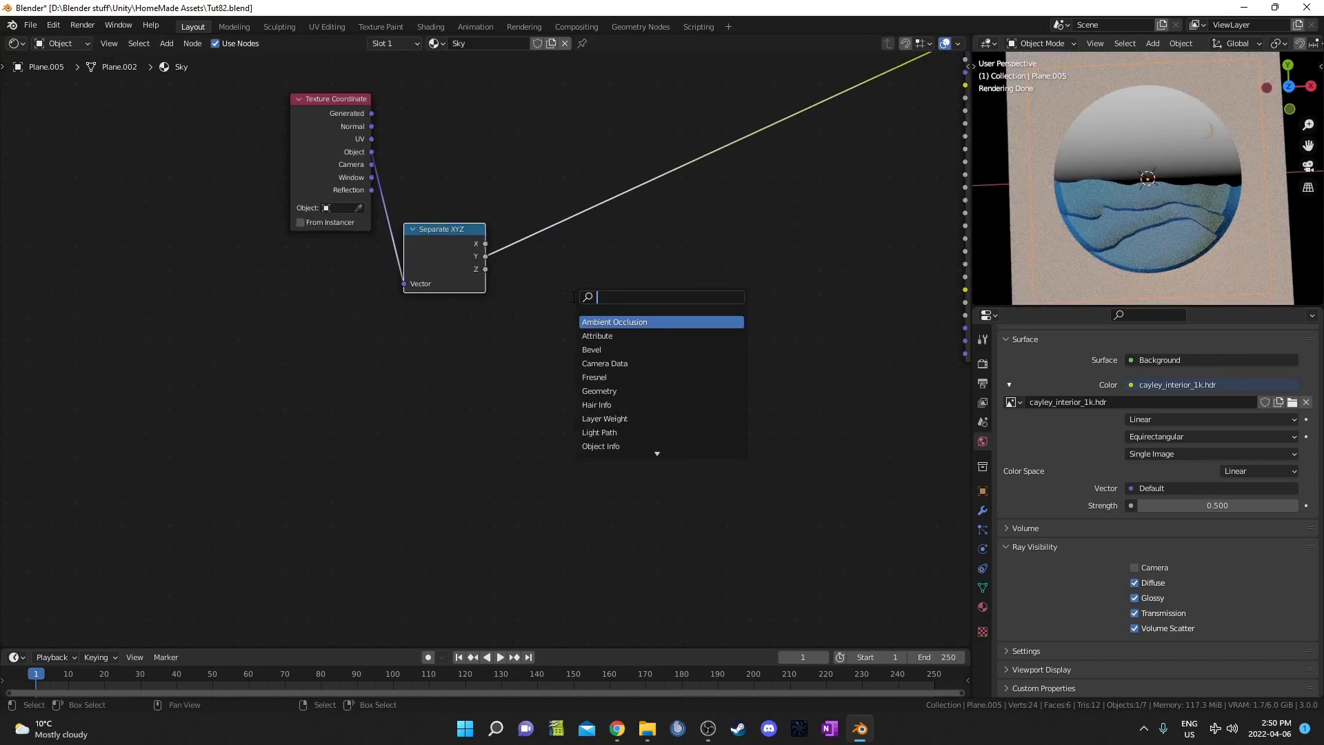
text(map)
key(Down)
key(Return)
click(529, 201)
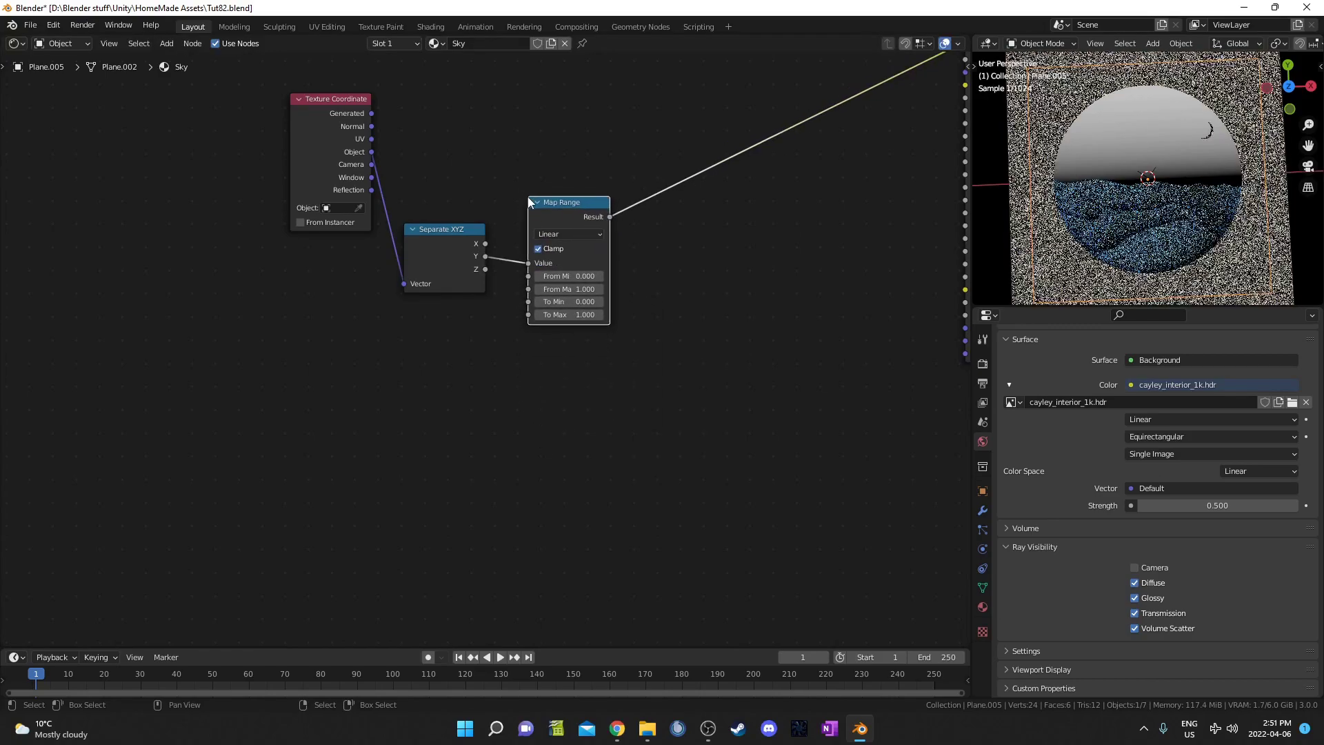
middle_drag(699, 251, 460, 398)
drag(364, 354, 371, 382)
middle_drag(492, 469, 420, 412)
Insert a ColorRamp node on the link from the Map Range node's Result output.
key(shift+a)
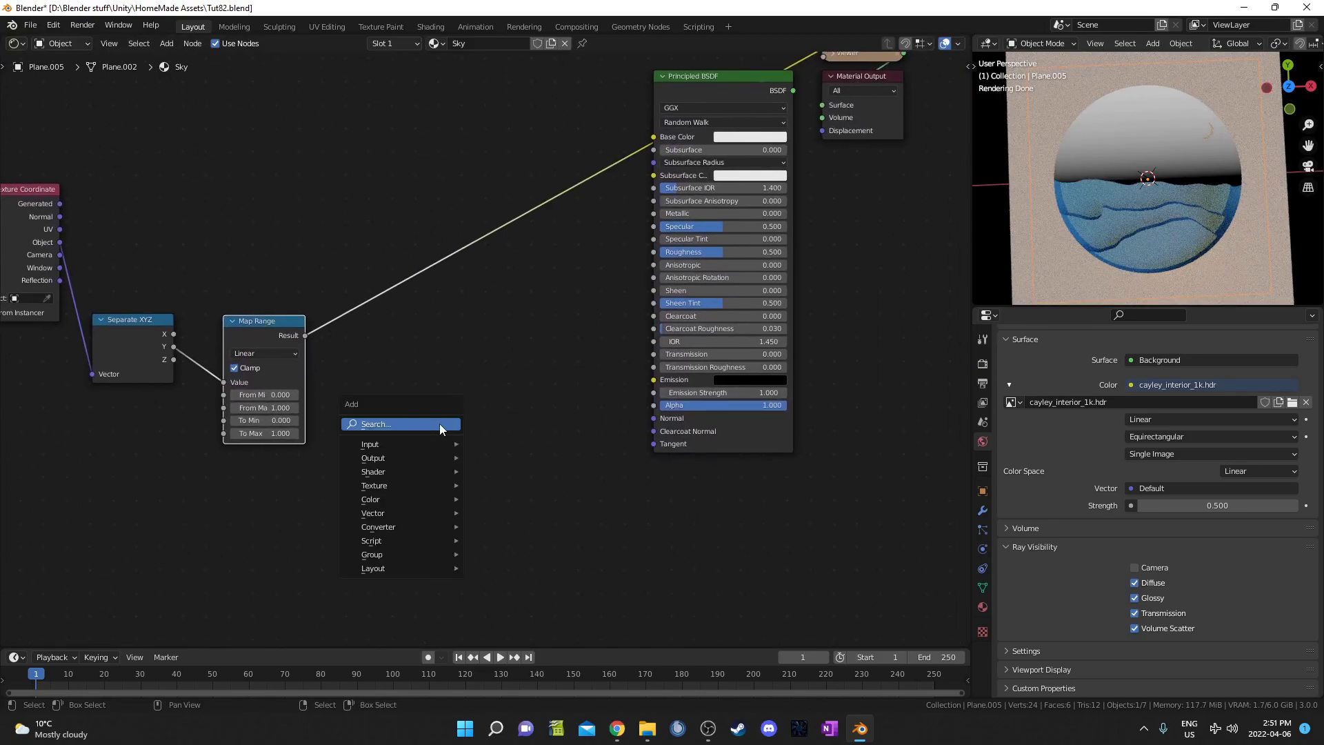
click(440, 423)
text(col)
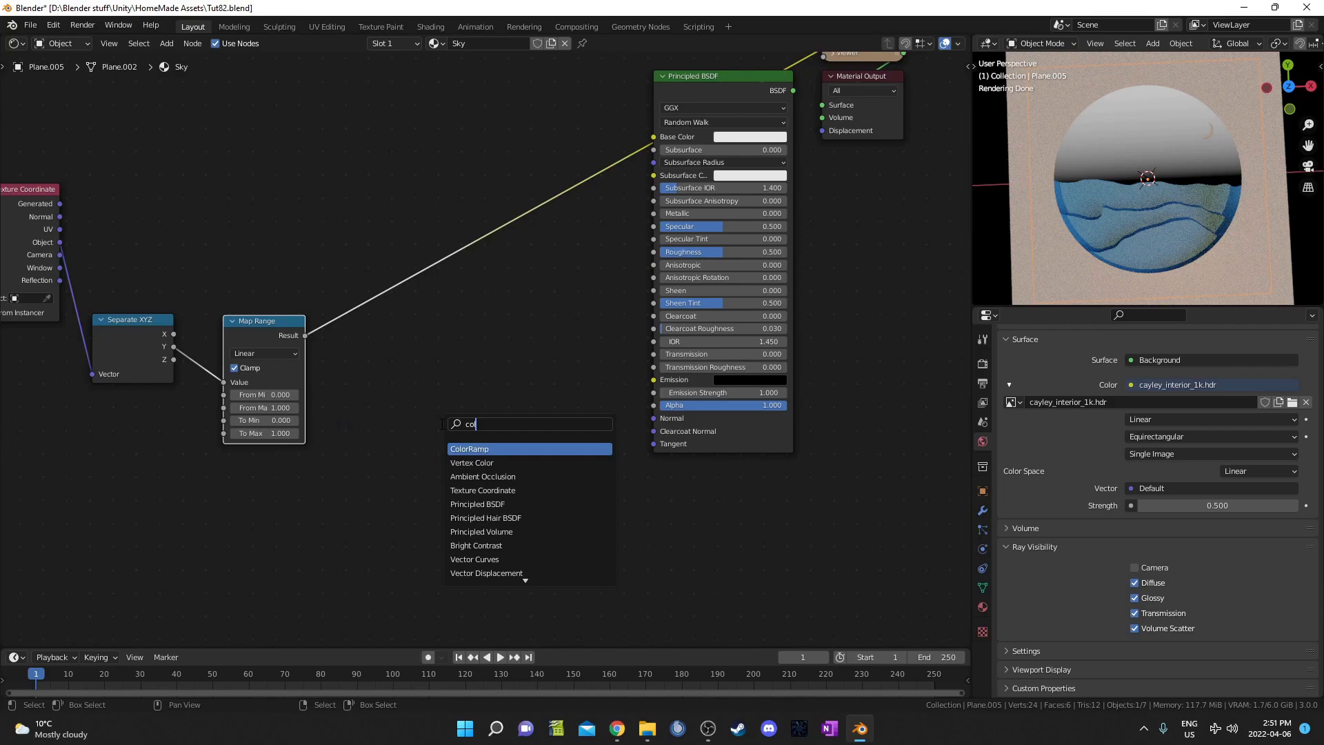
key(Return)
click(358, 284)
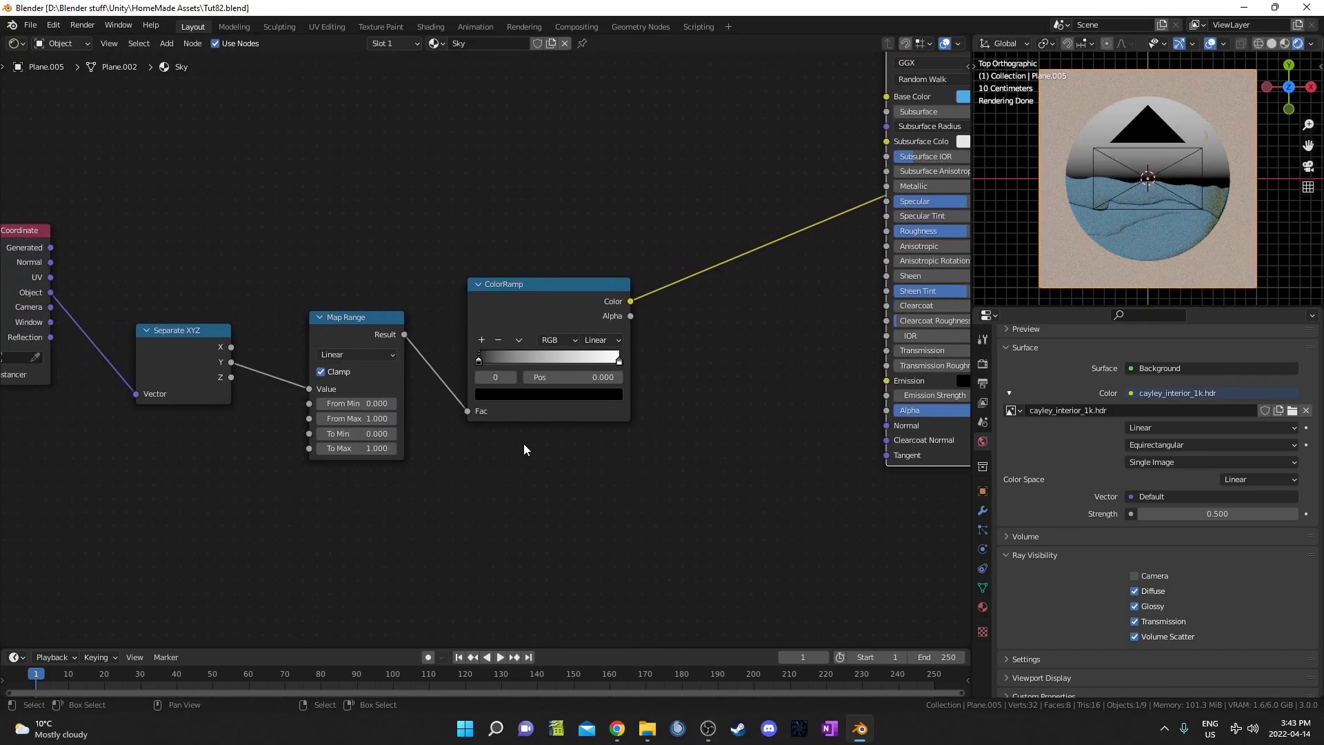
Set the ColorRamp's first stop to a golden yellow-brown colour.
scroll(523, 444, up, 2)
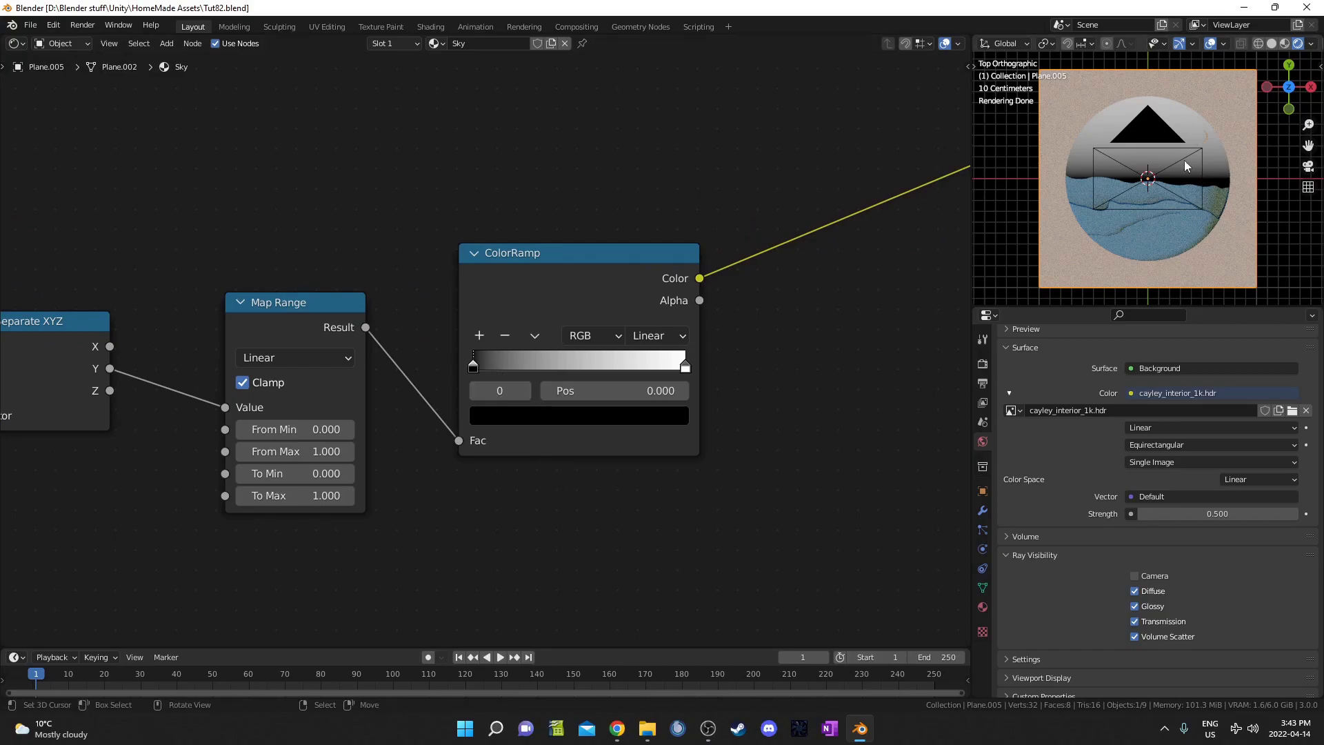
click(550, 416)
scroll(552, 188, up, 5)
drag(556, 198, 517, 240)
Set the ColorRamp's end stop to a dark purple colour.
click(685, 367)
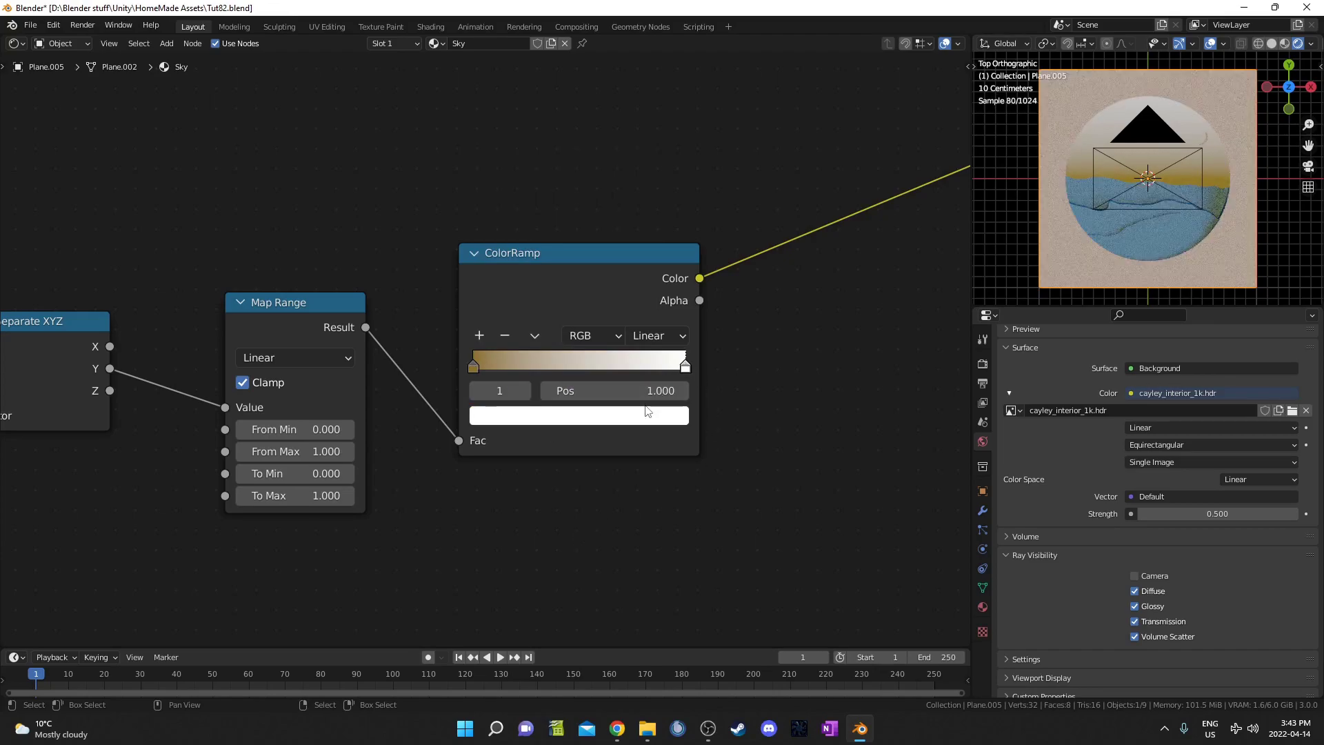
click(645, 415)
mouse_move(608, 207)
mouse_down()
mouse_move(572, 231)
mouse_move(610, 222)
mouse_move(597, 216)
mouse_up()
scroll(606, 210, down, 9)
scroll(594, 213, down, 10)
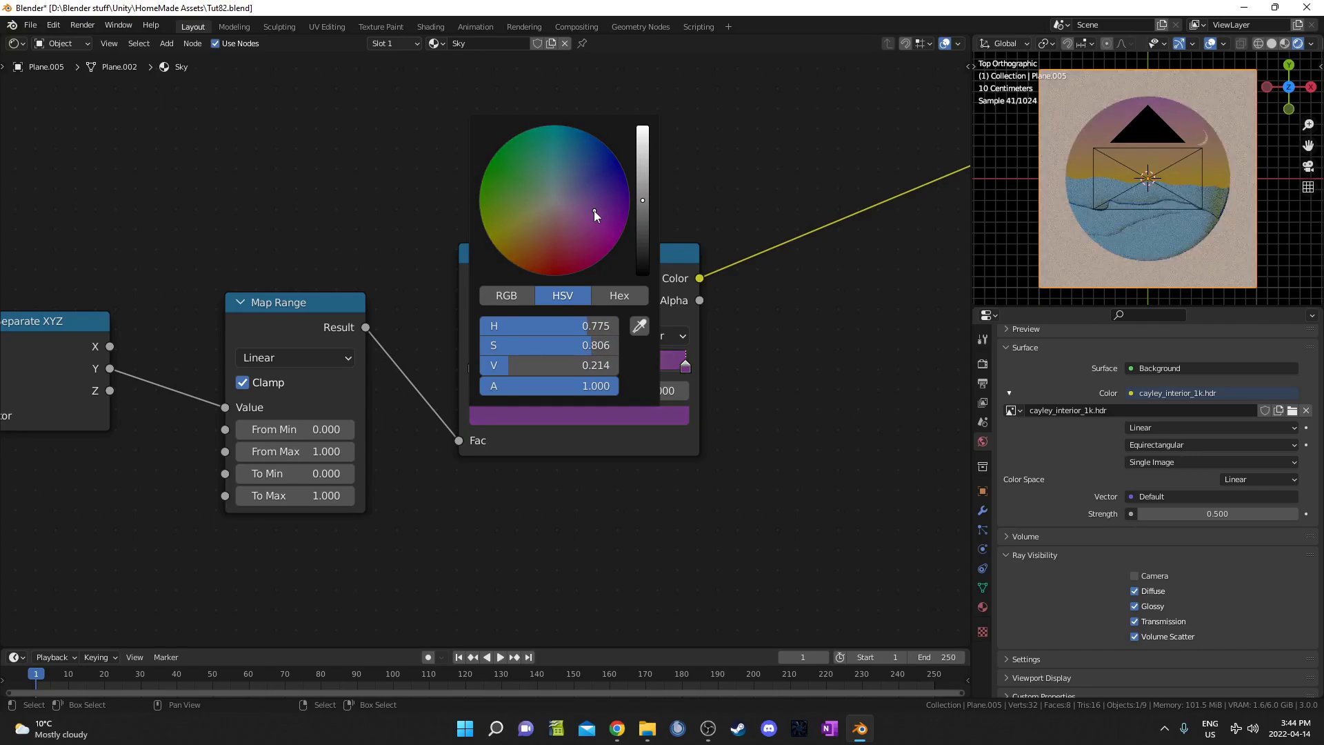
scroll(595, 213, up, 4)
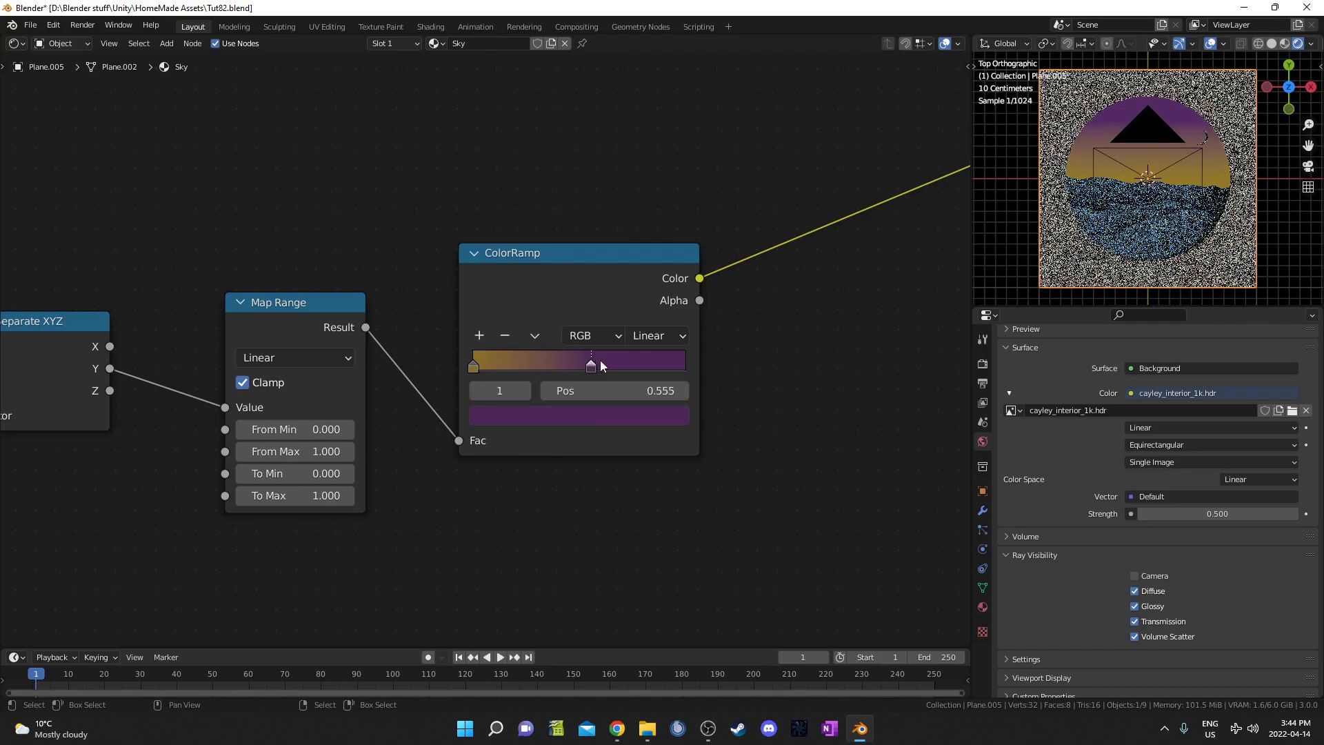
Move the ColorRamp's purple stop to position 0.995.
drag(600, 362, 734, 365)
mouse_move(297, 429)
mouse_down()
mouse_move(272, 429)
mouse_move(295, 428)
mouse_up()
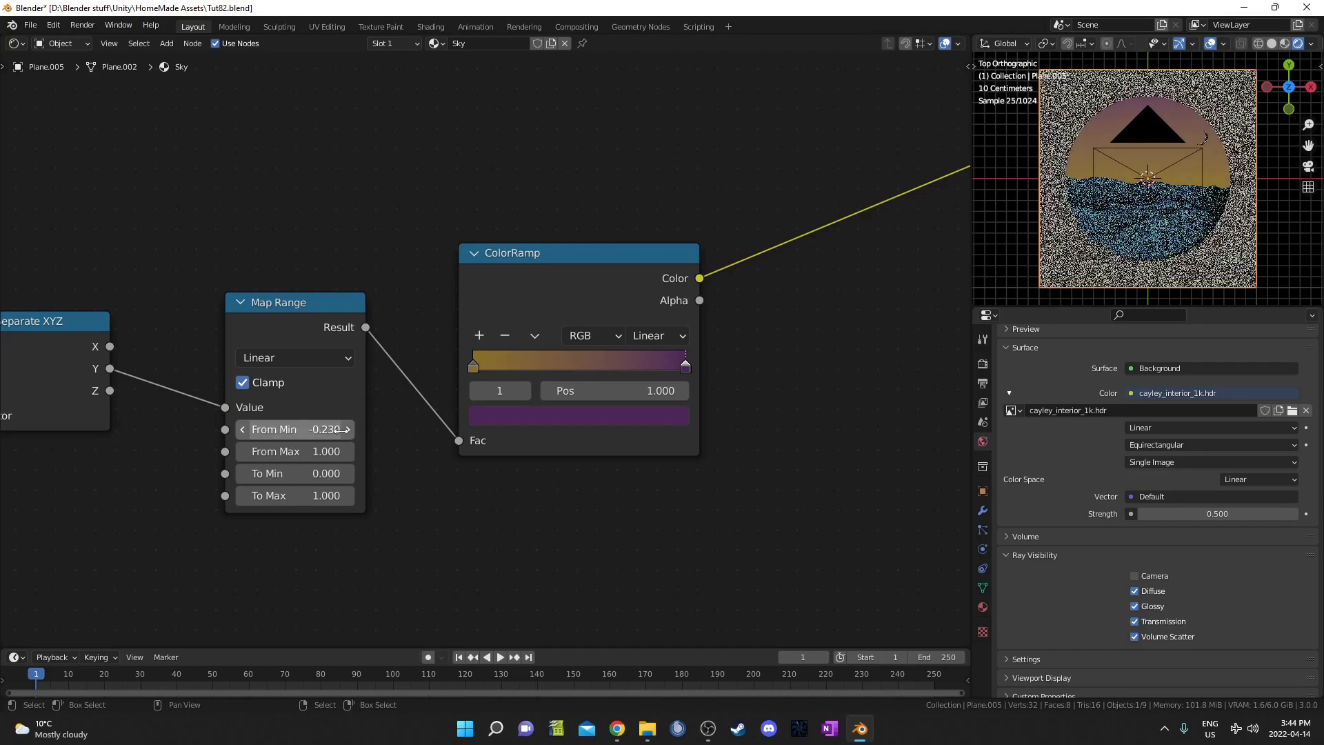
key(ctrl+z)
mouse_move(686, 366)
mouse_down()
mouse_move(523, 366)
mouse_move(684, 366)
mouse_up()
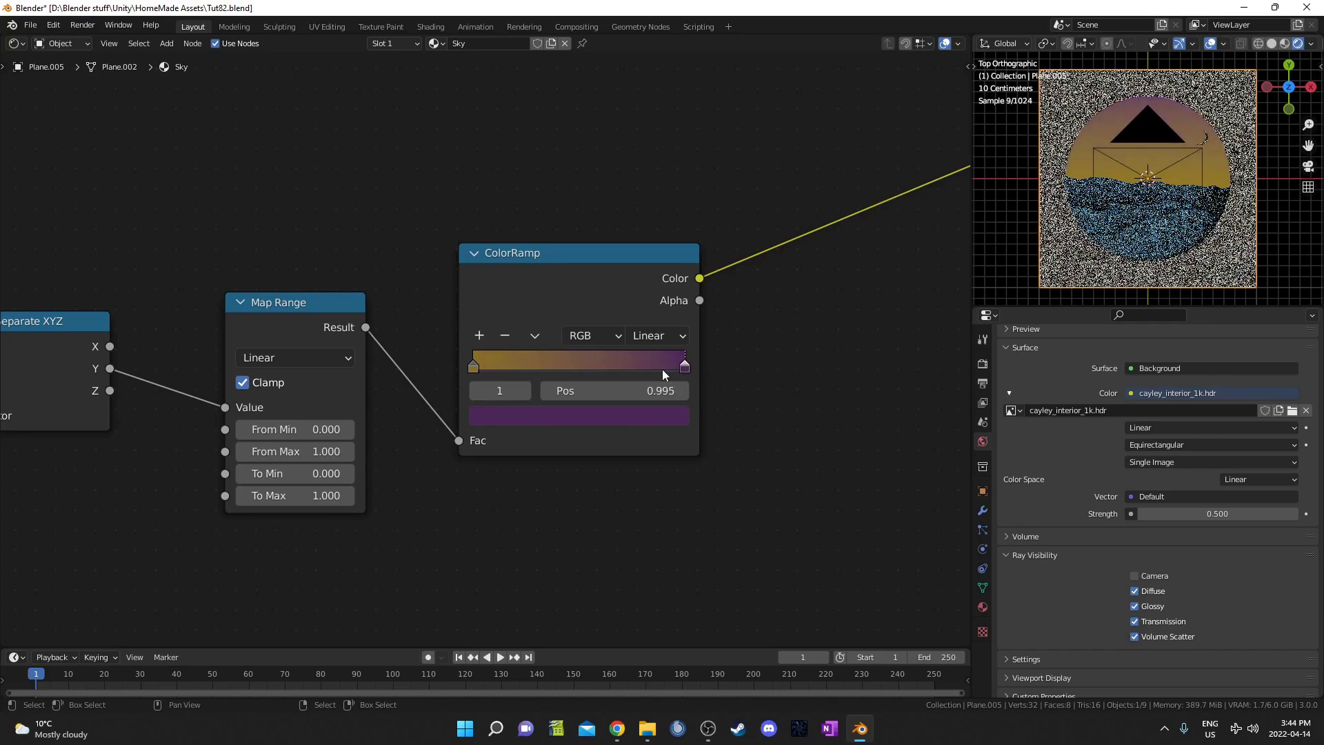
Set the Map Range's From Min to -1.300 and move the ColorRamp's golden stop to position 0.209.
mouse_move(310, 428)
mouse_down()
mouse_move(272, 427)
mouse_move(286, 427)
mouse_up()
drag(473, 367, 480, 370)
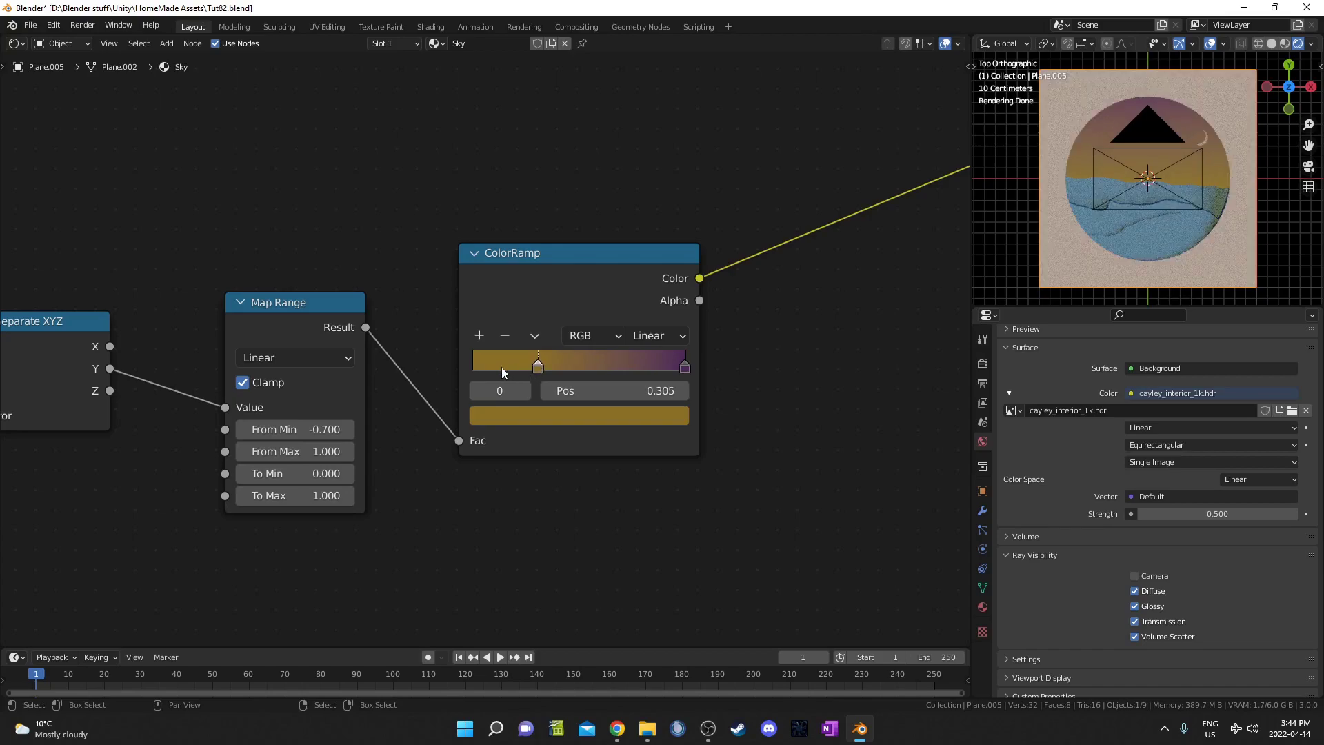
drag(286, 429, 268, 429)
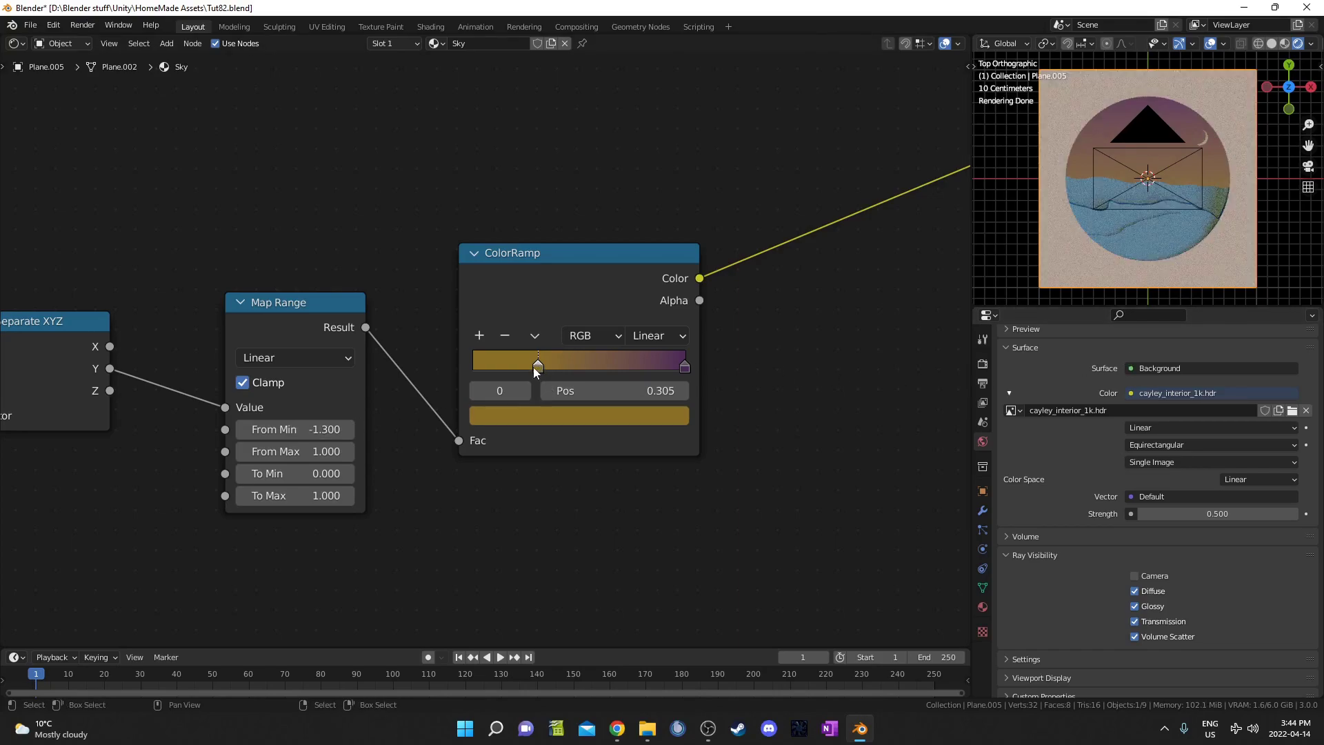
drag(535, 369, 513, 368)
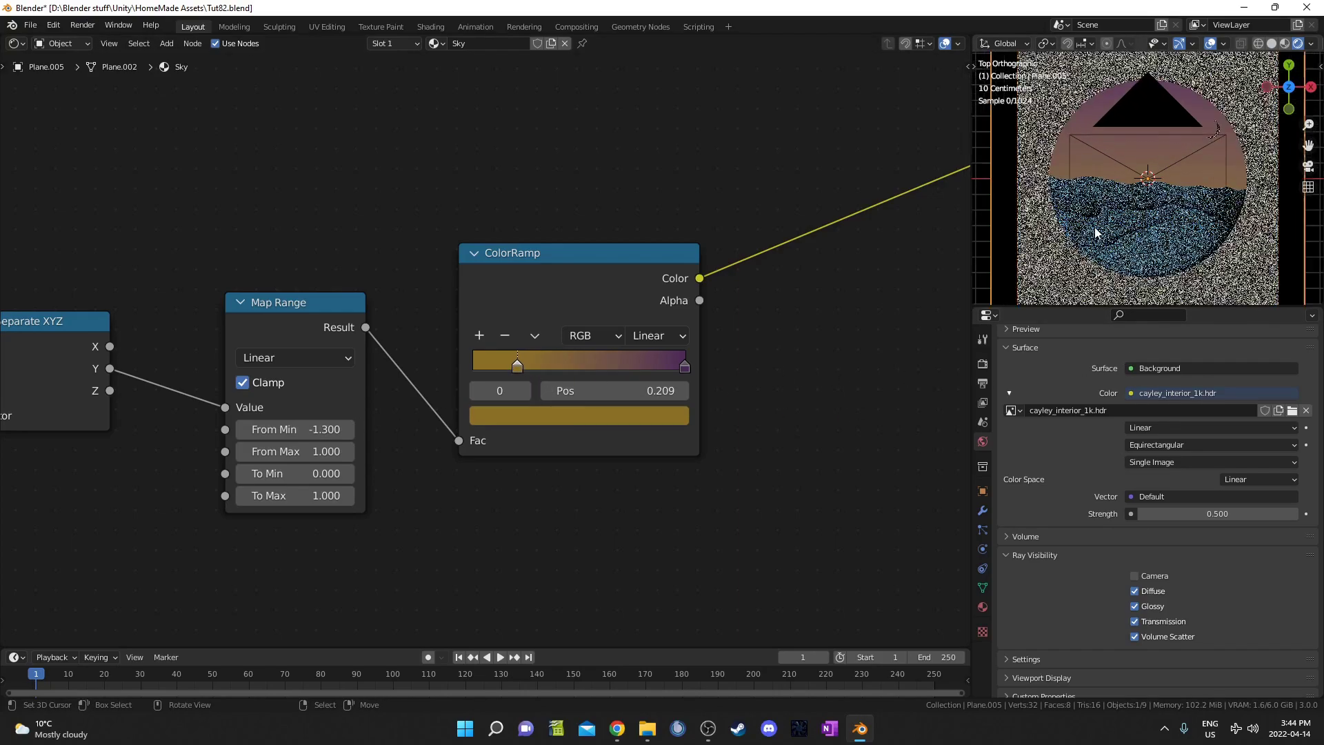
scroll(1101, 234, up, 2)
Add a Mapping node above the gradient nodes, feed it from the Texture Coordinate's Object output and preview it.
scroll(1109, 239, down, 2)
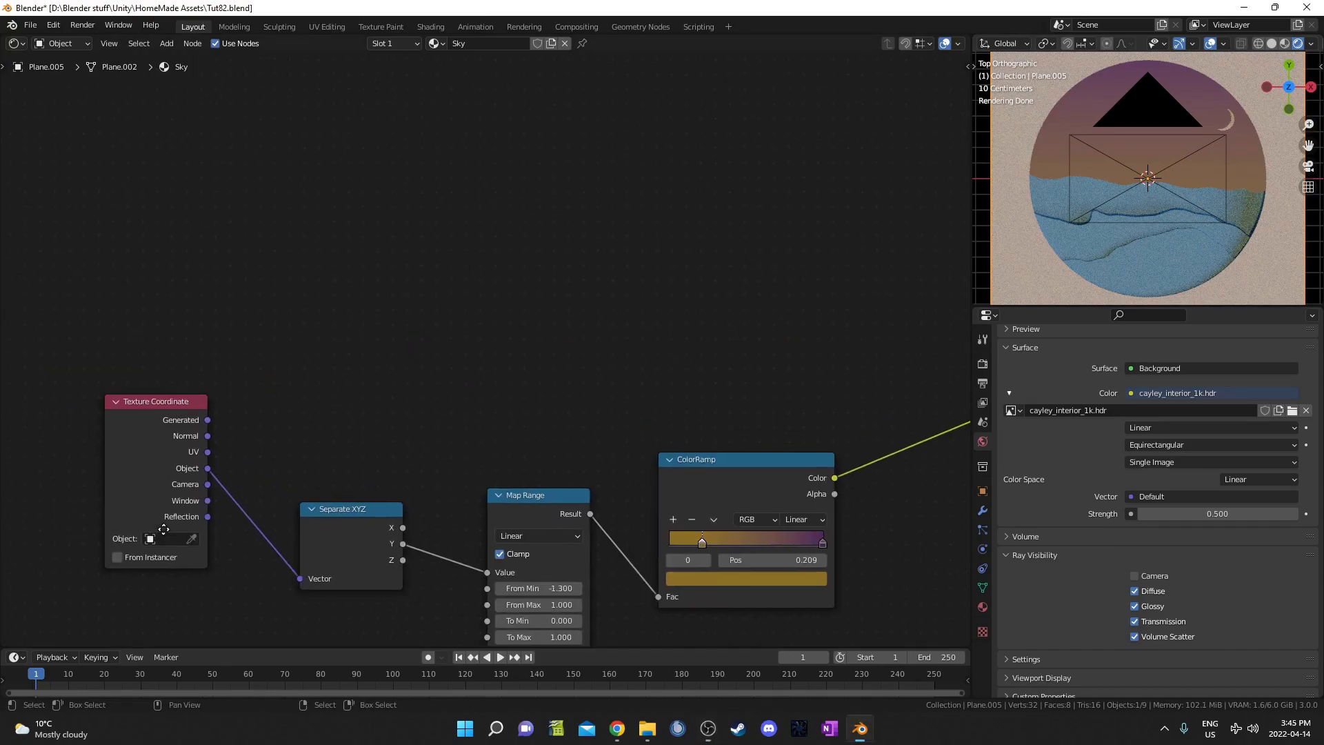
key(shift+a)
text(mapping)
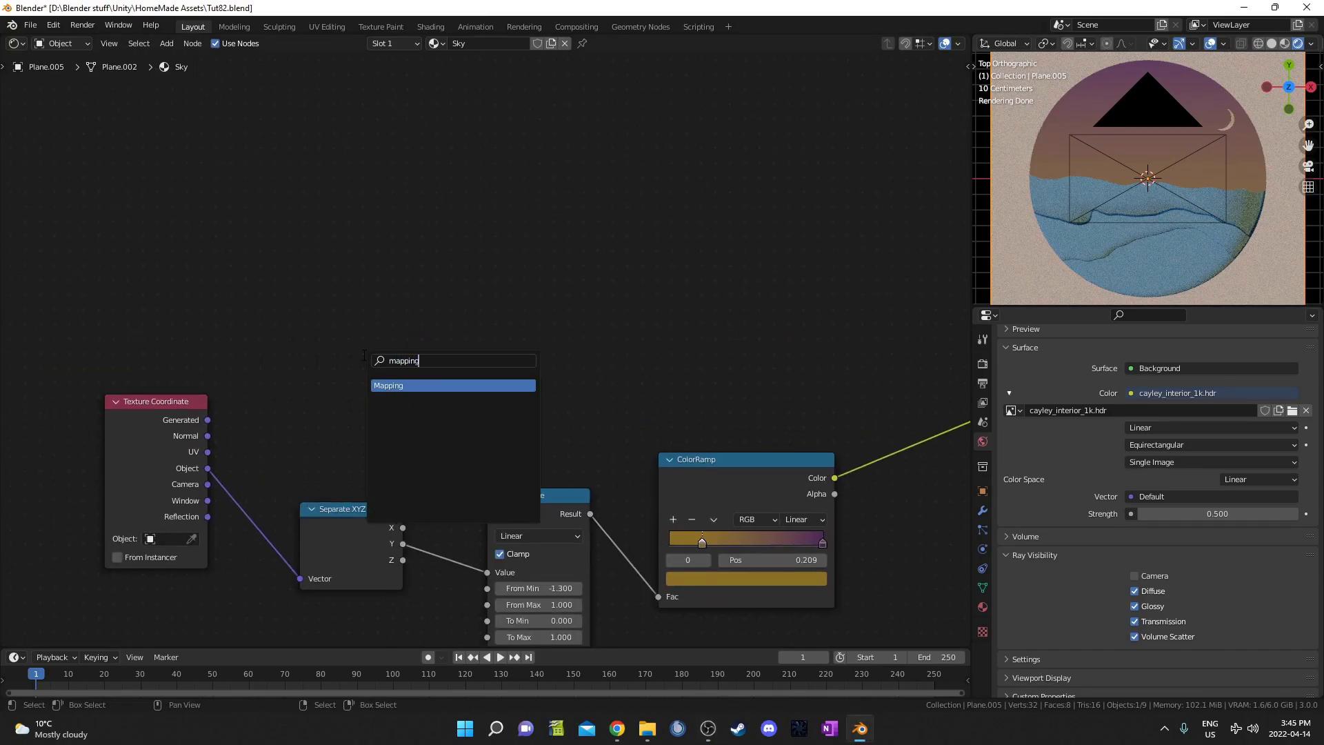
key(Return)
click(275, 172)
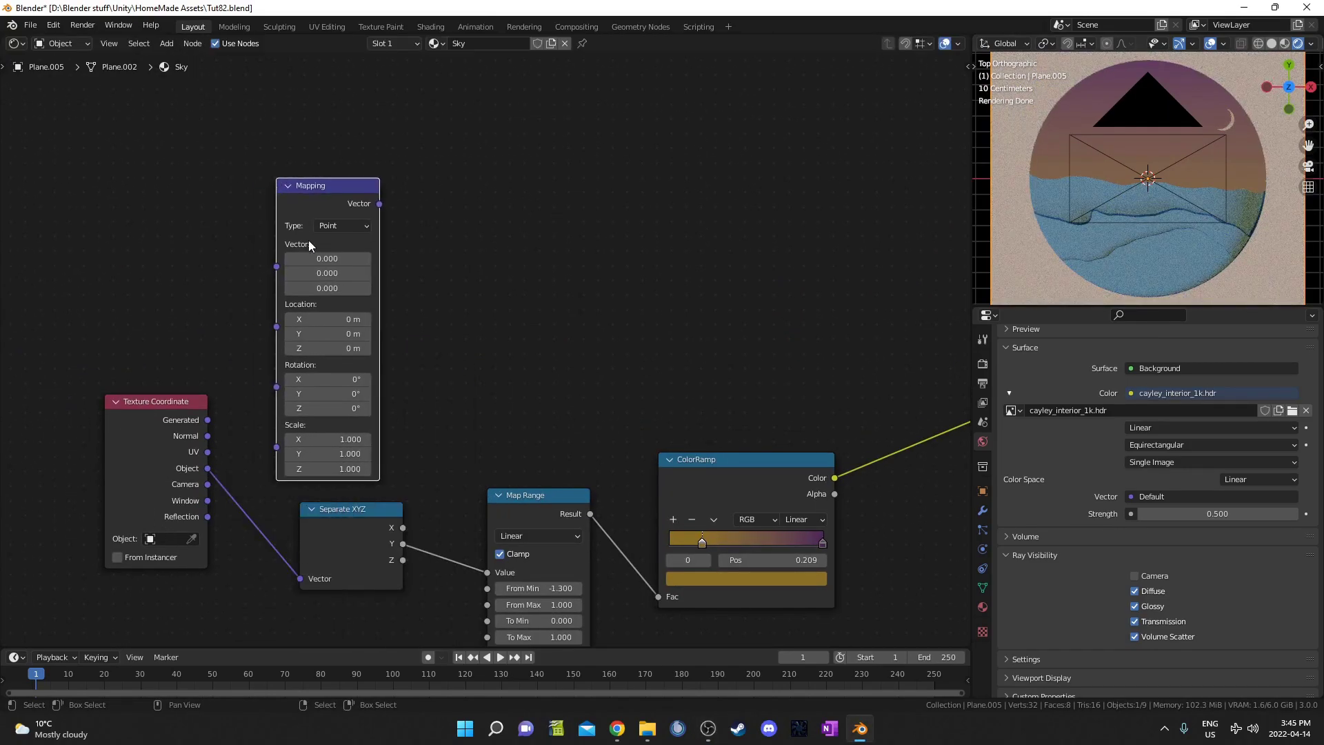
drag(209, 468, 277, 267)
middle_drag(472, 268, 358, 299)
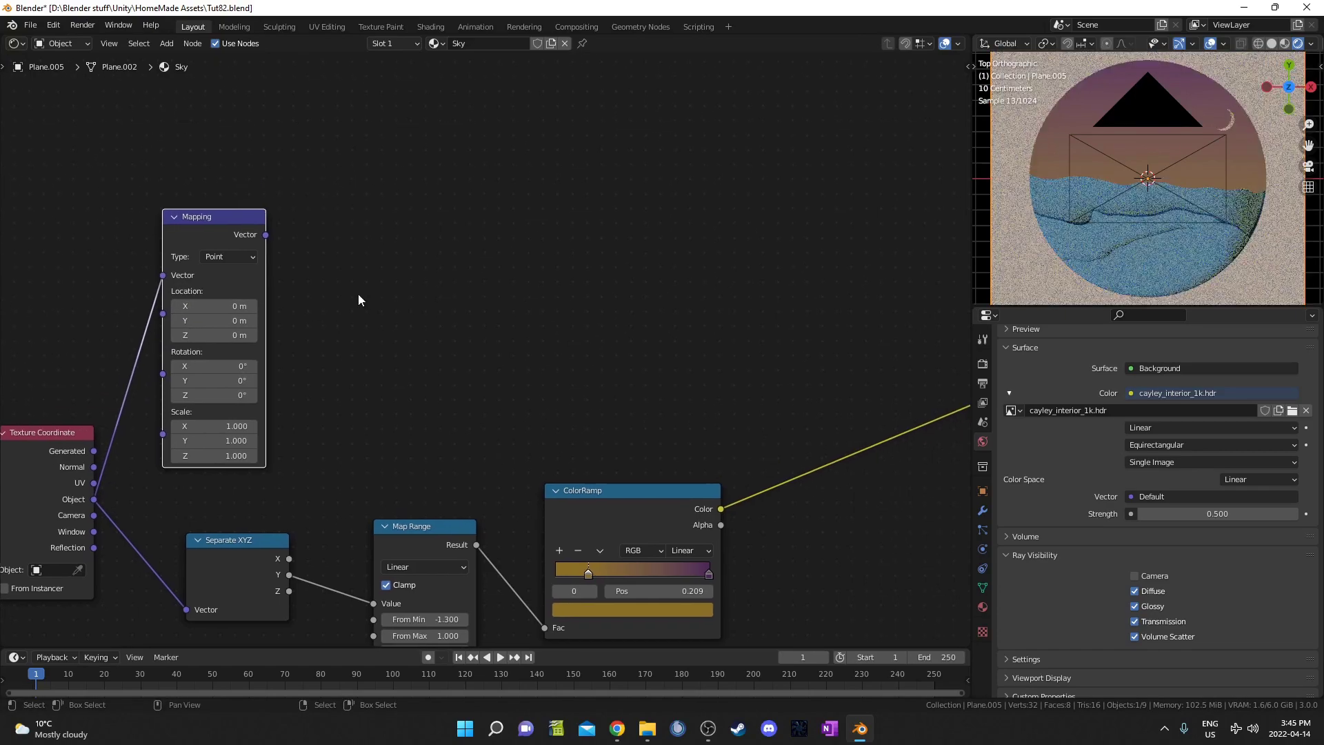
ctrl+shift+click(257, 230)
Insert a Voronoi Texture node after the Mapping node and preview its Distance output.
key(shift+a)
click(406, 229)
text(voro)
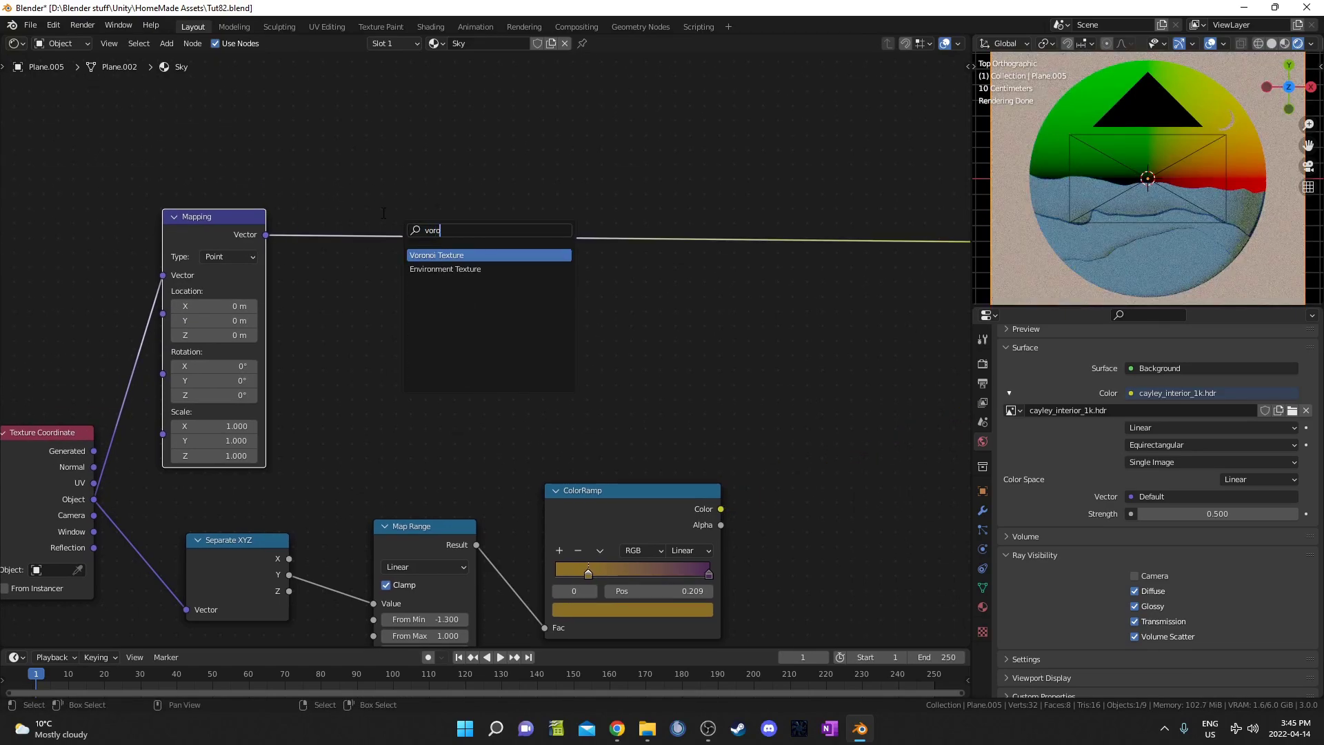
key(Return)
click(403, 200)
scroll(561, 289, down, 1)
middle_drag(560, 289, 499, 364)
ctrl+shift+click(369, 218)
scroll(463, 353, up, 2)
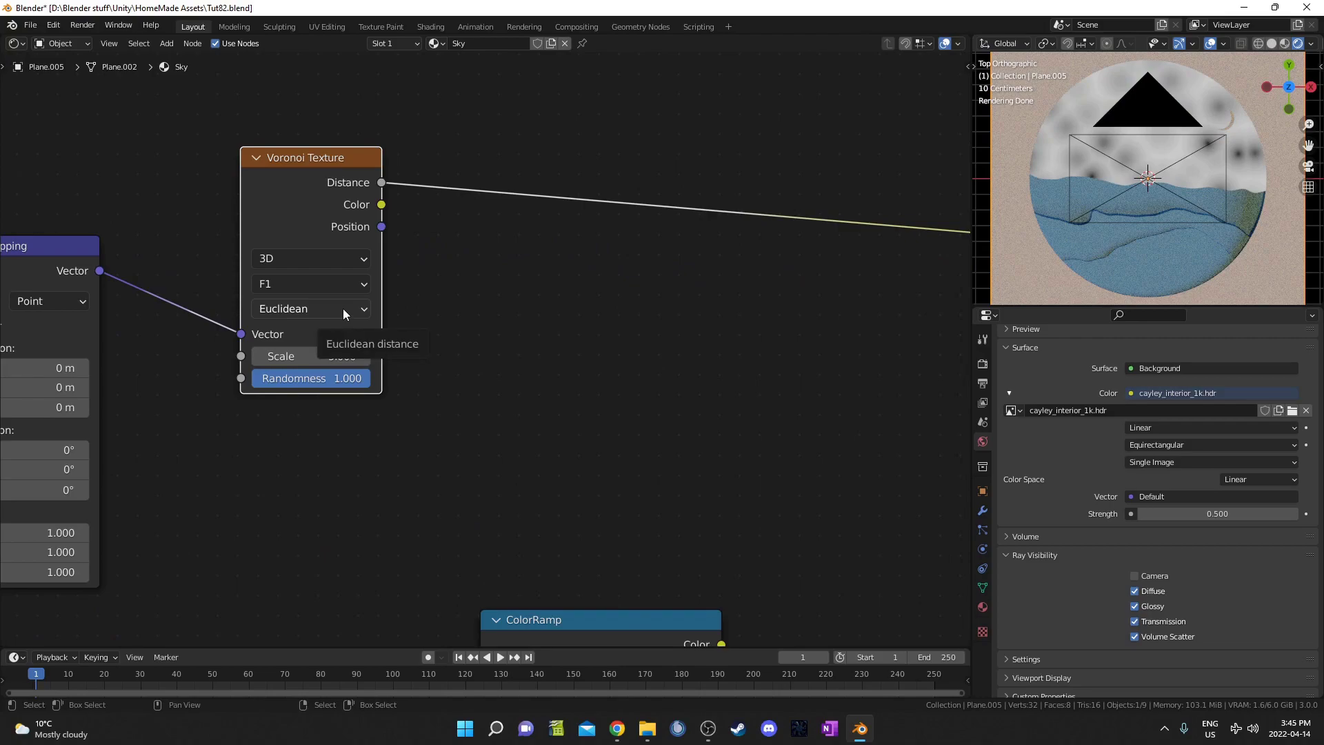
Switch the Voronoi Texture's distance metric to Minkowski and set its Scale to 20.000.
click(342, 309)
click(351, 395)
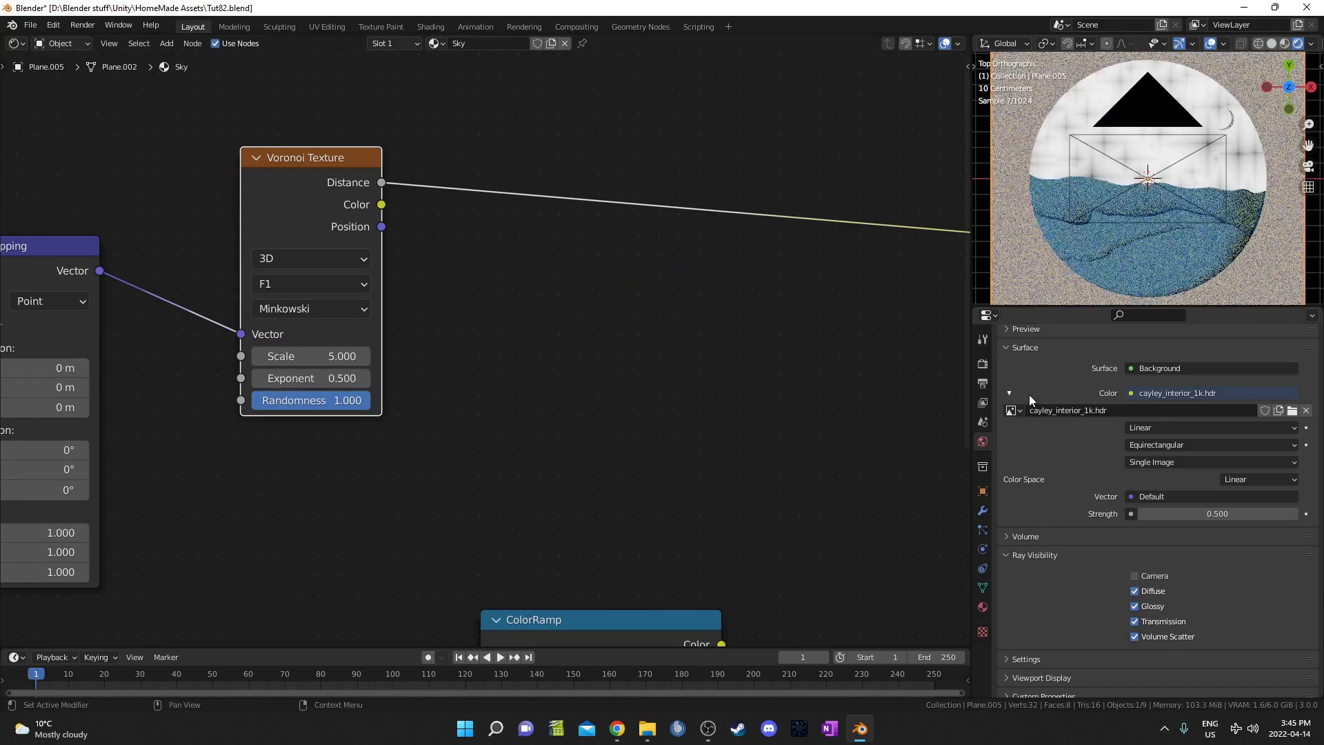
middle_drag(325, 367, 444, 365)
double_click(445, 365)
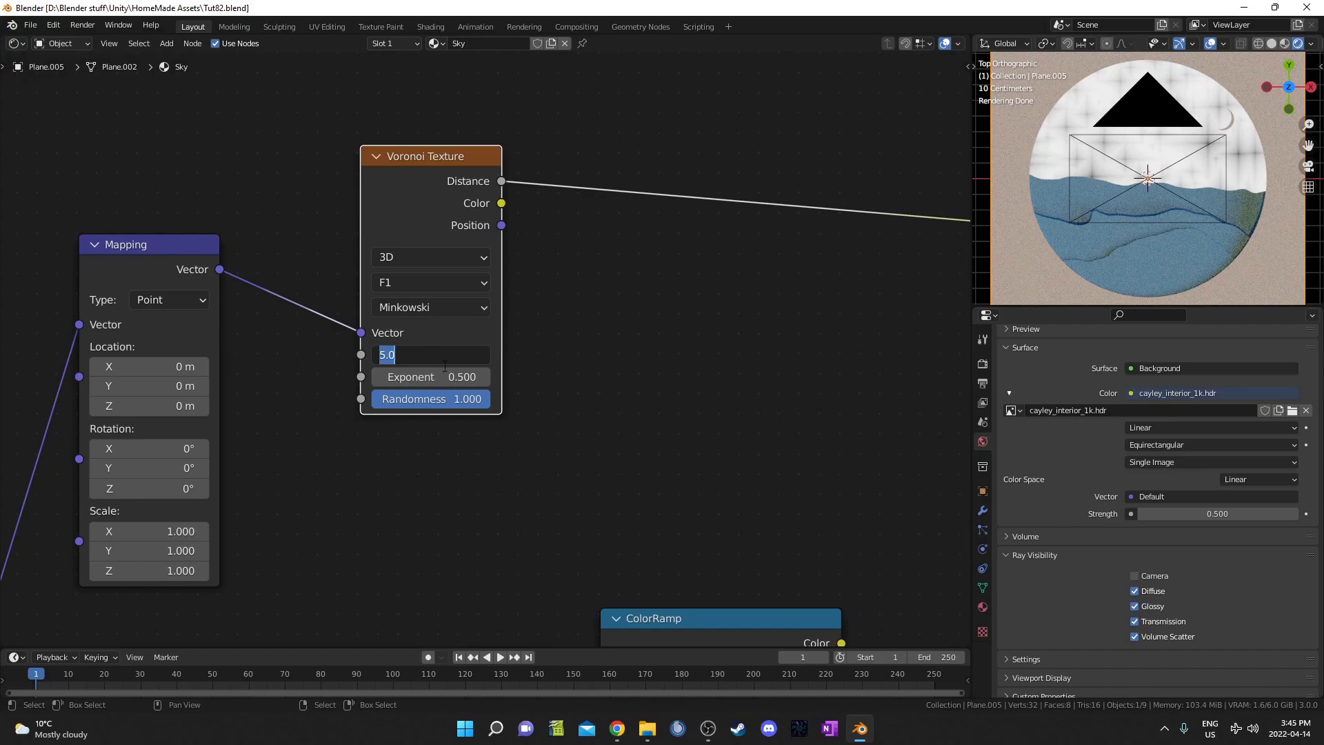
key(Return)
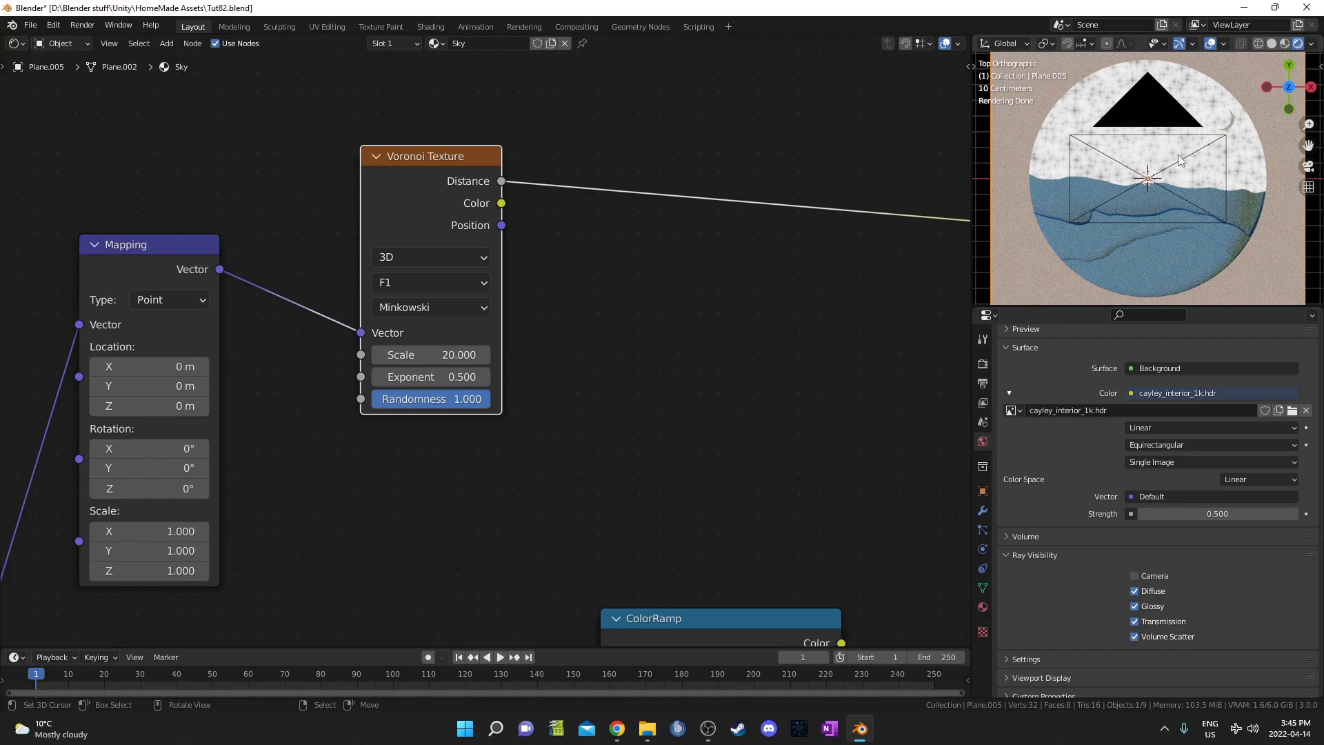
Insert a ColorRamp node on the link leaving the Voronoi Texture's Distance output.
middle_drag(756, 313, 700, 334)
key(shift+a)
click(703, 334)
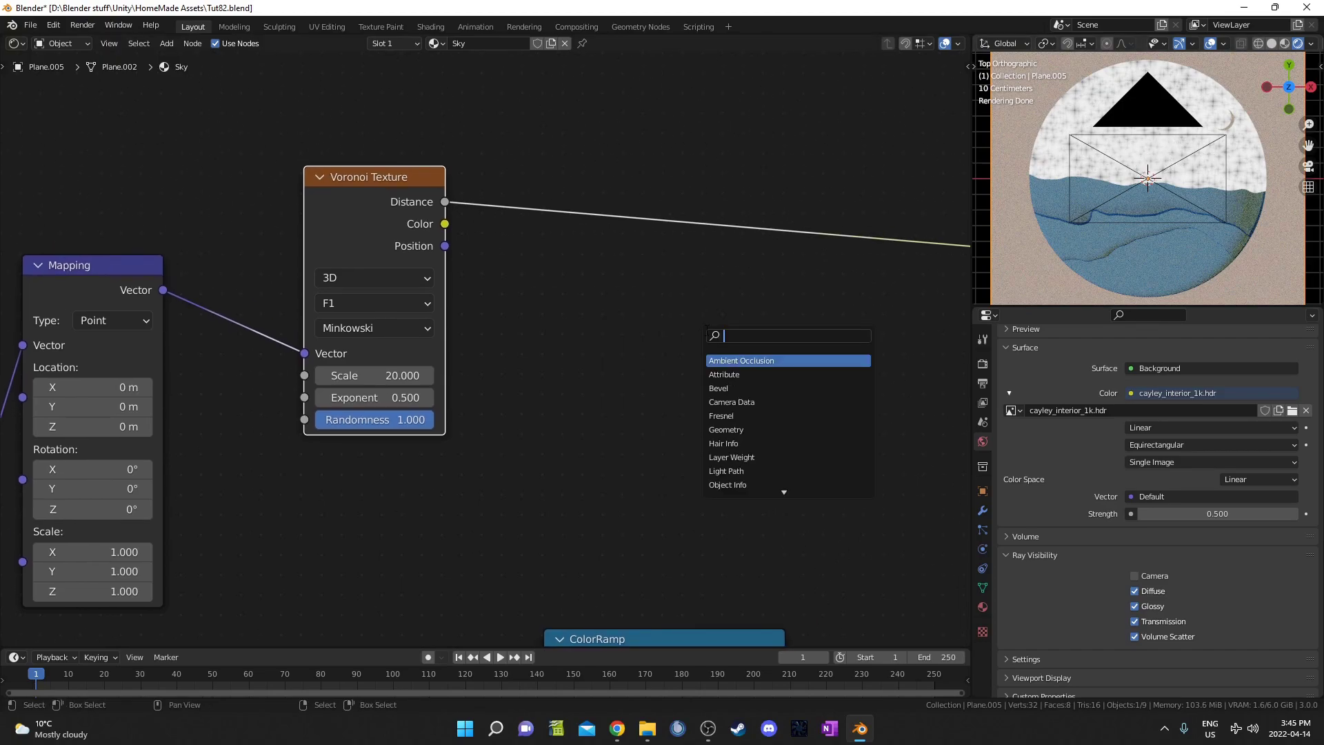
text(color)
key(Return)
click(497, 168)
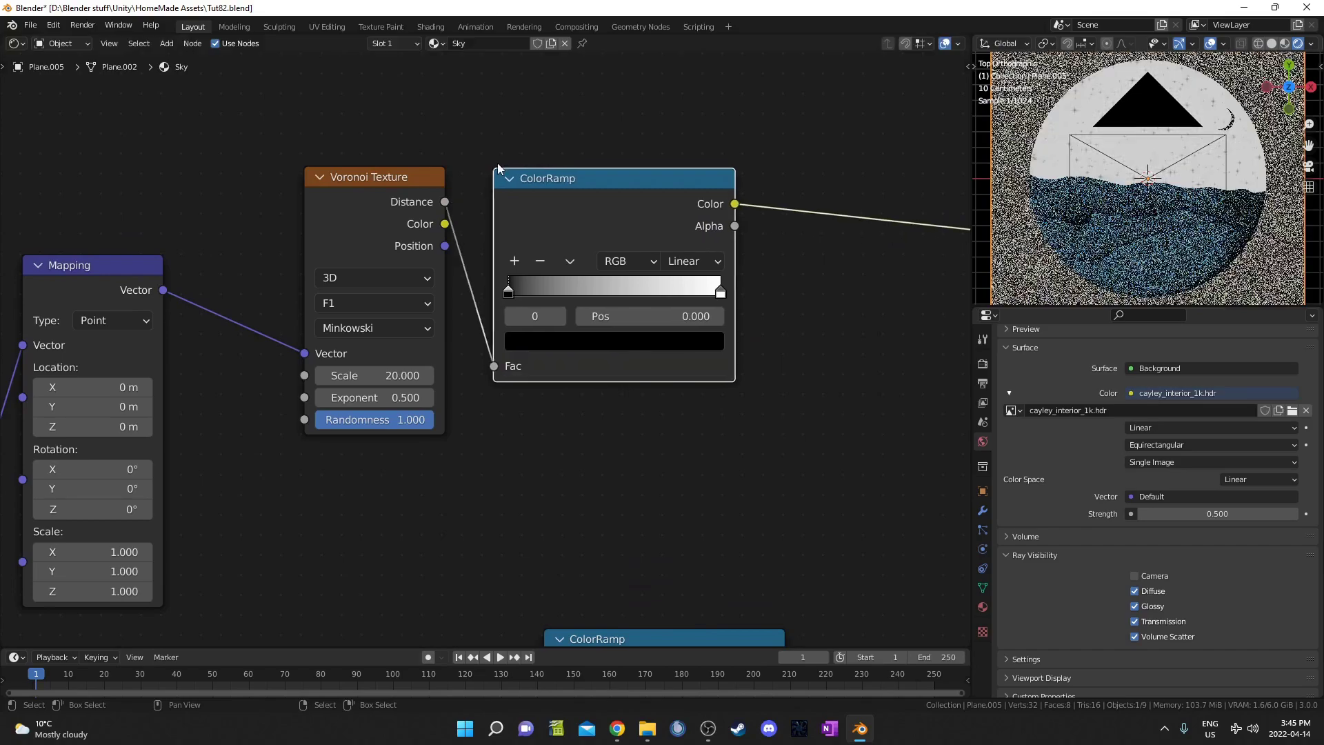
middle_drag(598, 336, 574, 374)
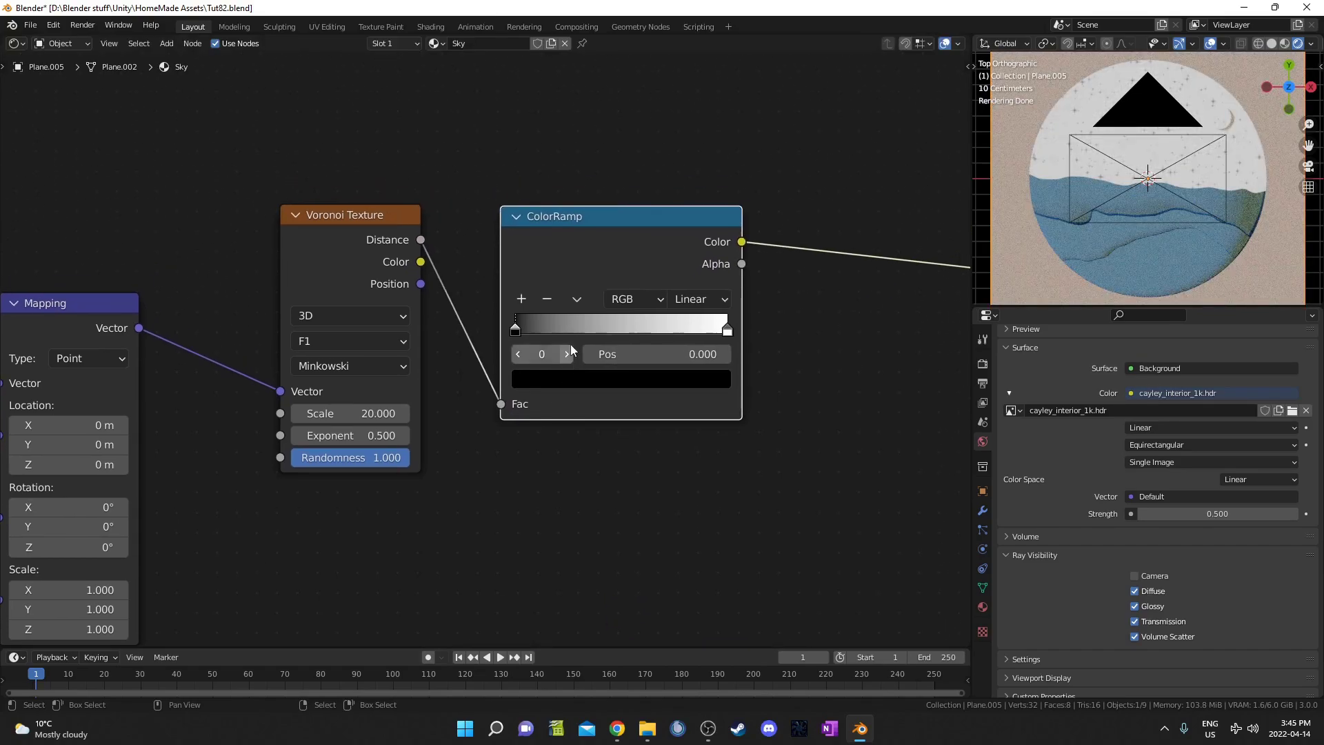
Reverse the Voronoi ColorRamp by moving its black stop to position 0.527 and its white stop to 0.000.
drag(511, 336, 627, 332)
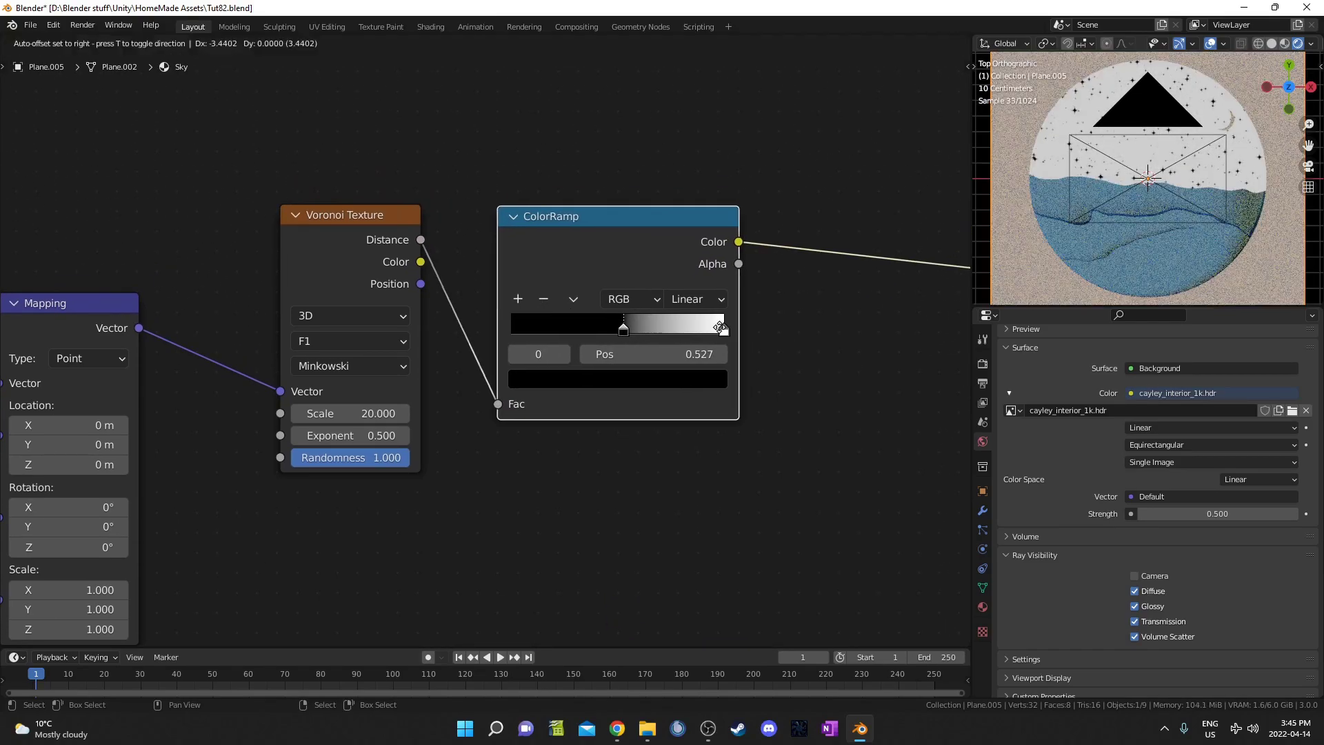
key(g)
click(750, 333)
drag(750, 333, 491, 325)
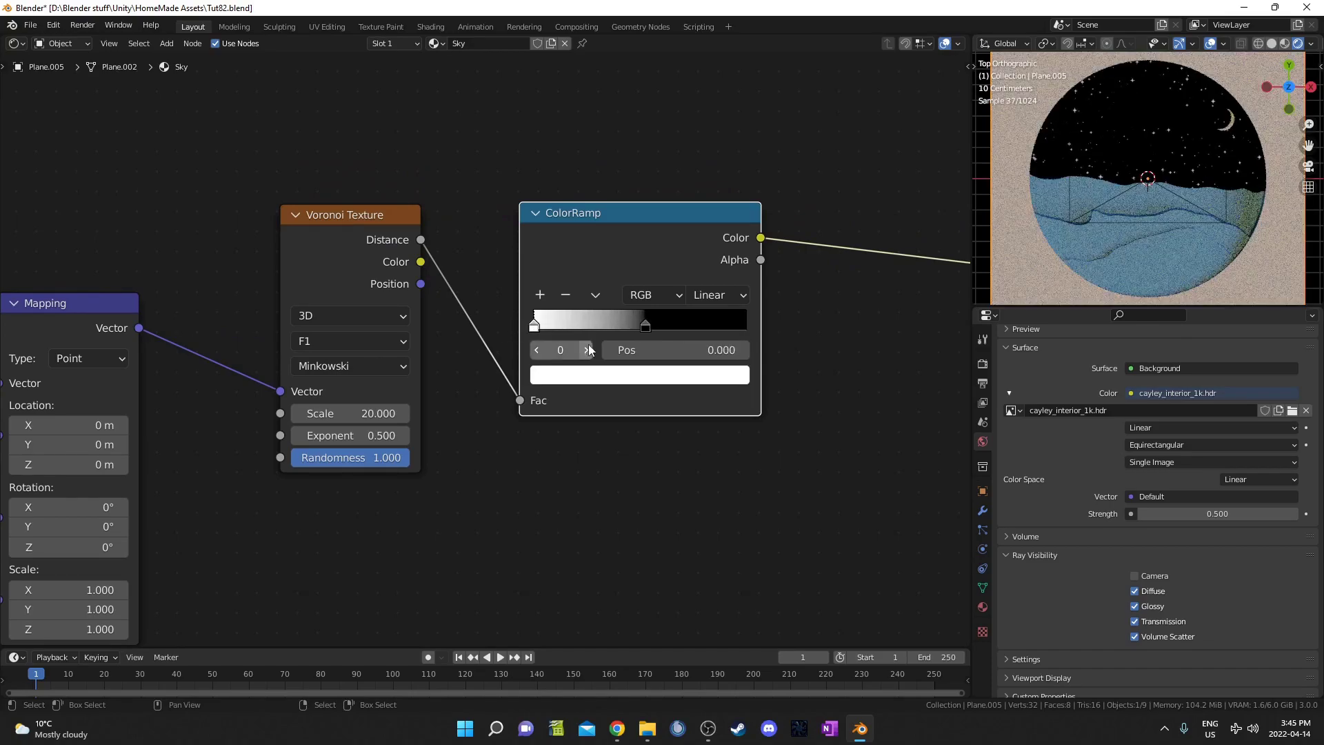
Set the position of the Voronoi ColorRamp's black stop to 0.290.
scroll(634, 346, up, 2)
click(633, 346)
double_click(650, 369)
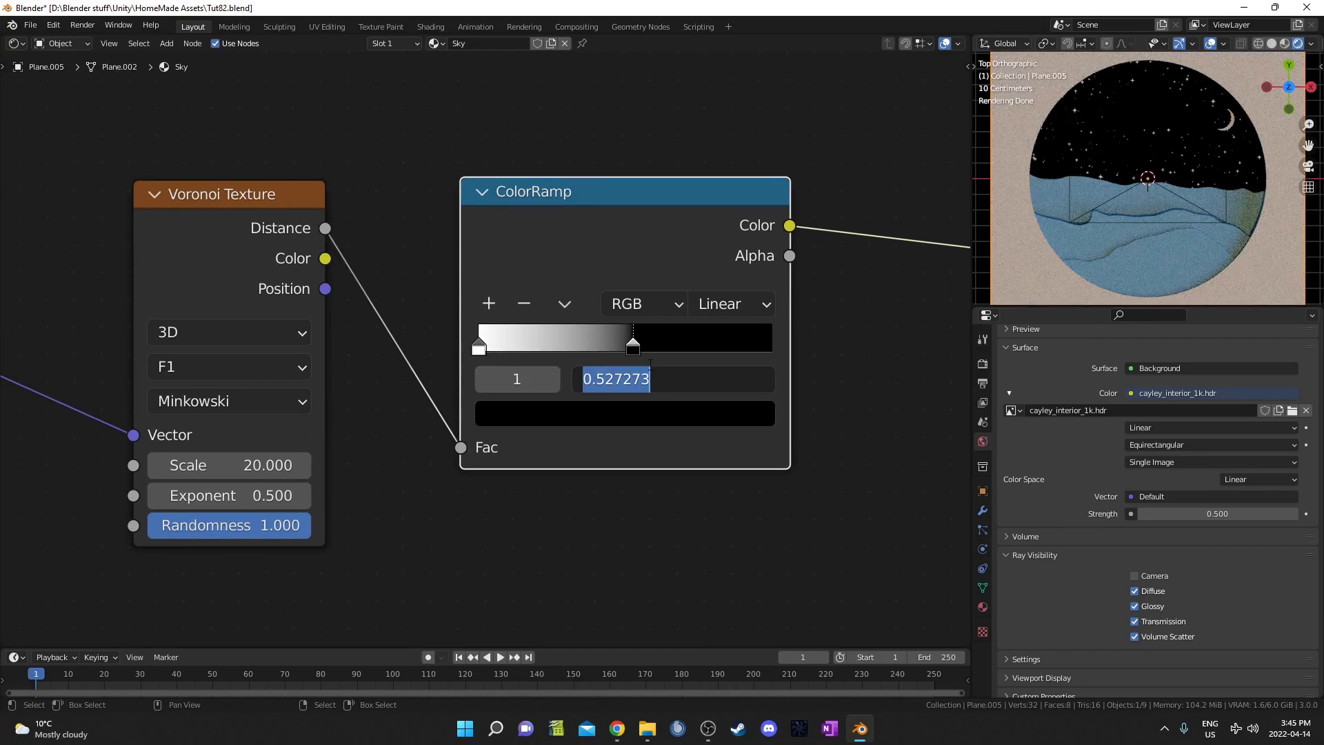
text(.29)
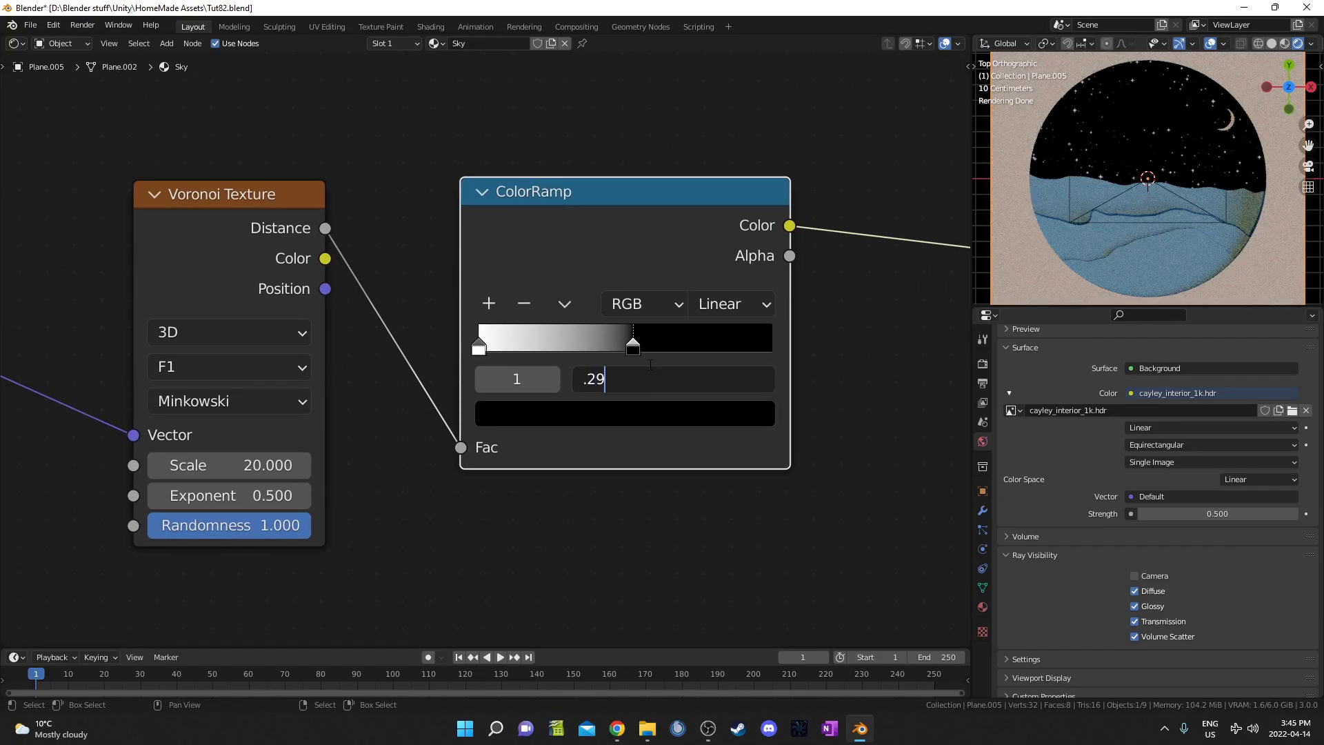
key(Return)
scroll(1160, 160, up, 3)
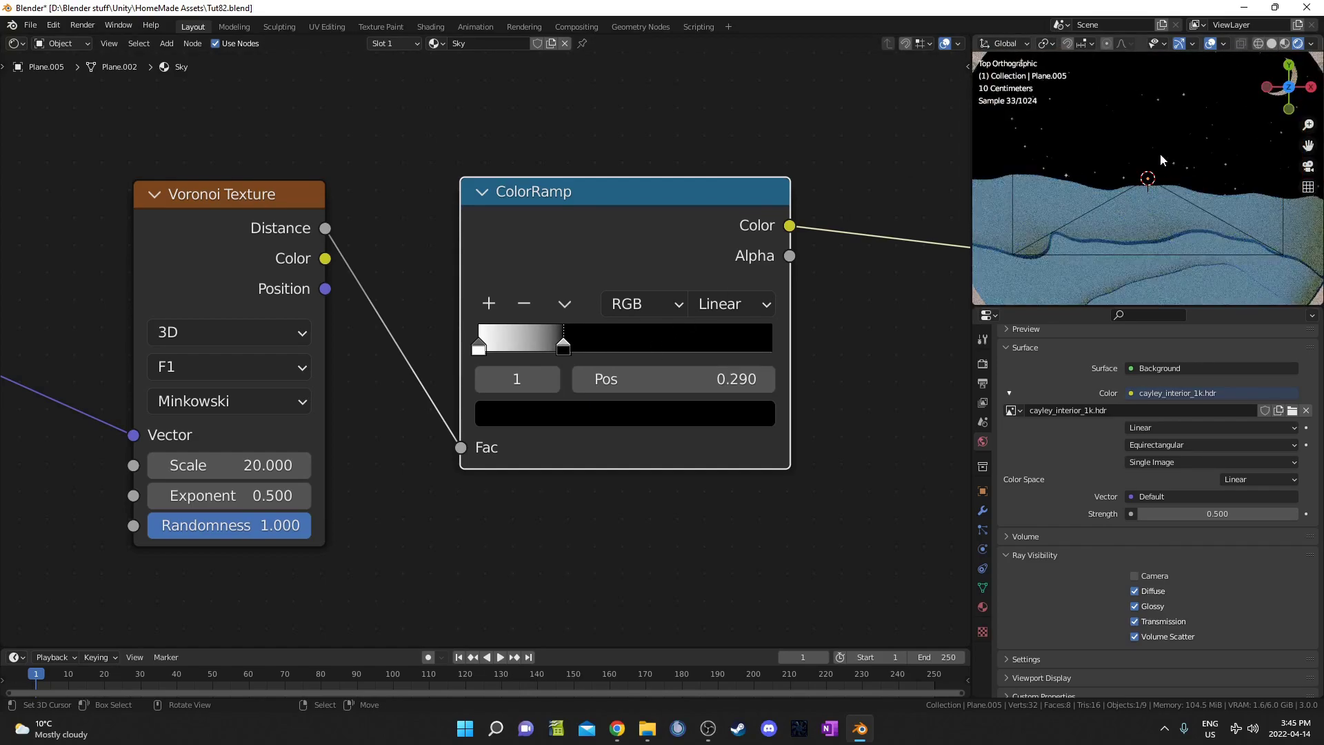
drag(570, 351, 536, 351)
key(ctrl+z)
Add a MixRGB node before the Principled BSDF and feed its Fac from the Voronoi ColorRamp's Color output.
scroll(750, 384, down, 13)
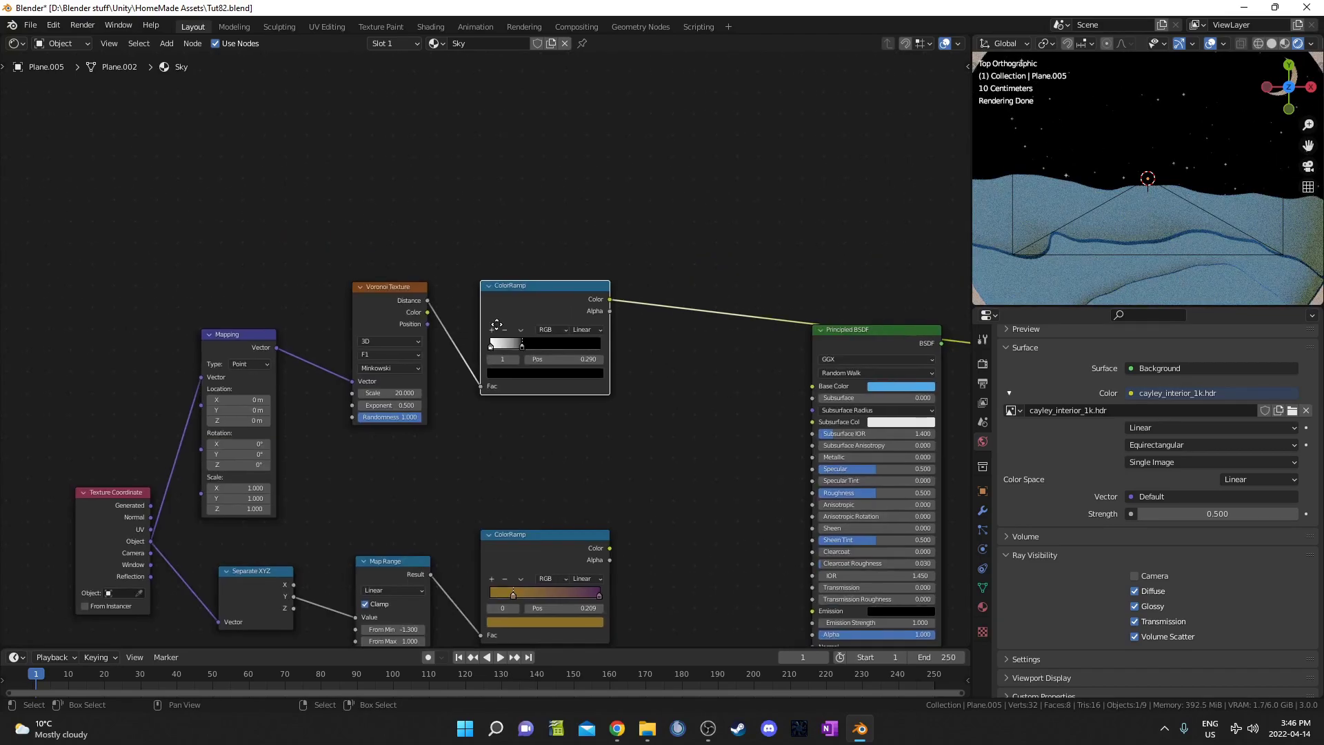
middle_drag(582, 391, 601, 380)
key(shift+a)
click(601, 380)
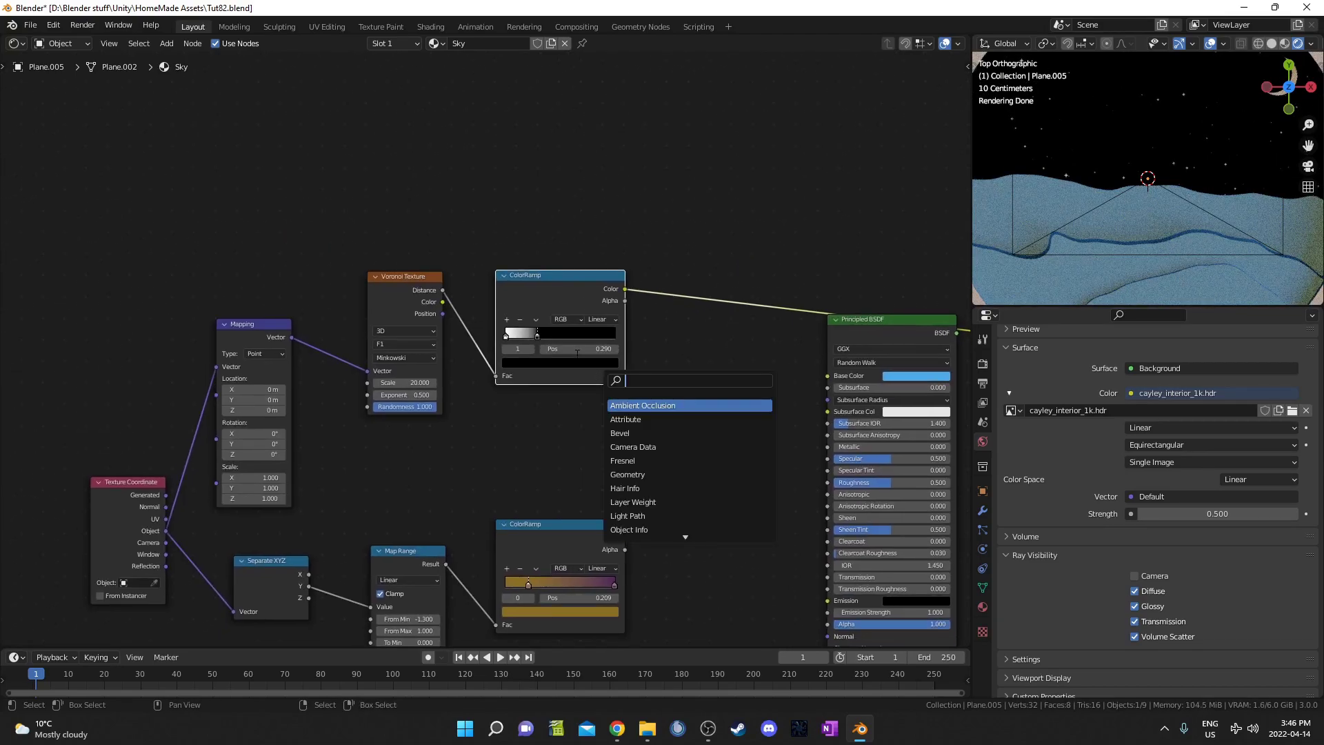
text(mixr)
key(Return)
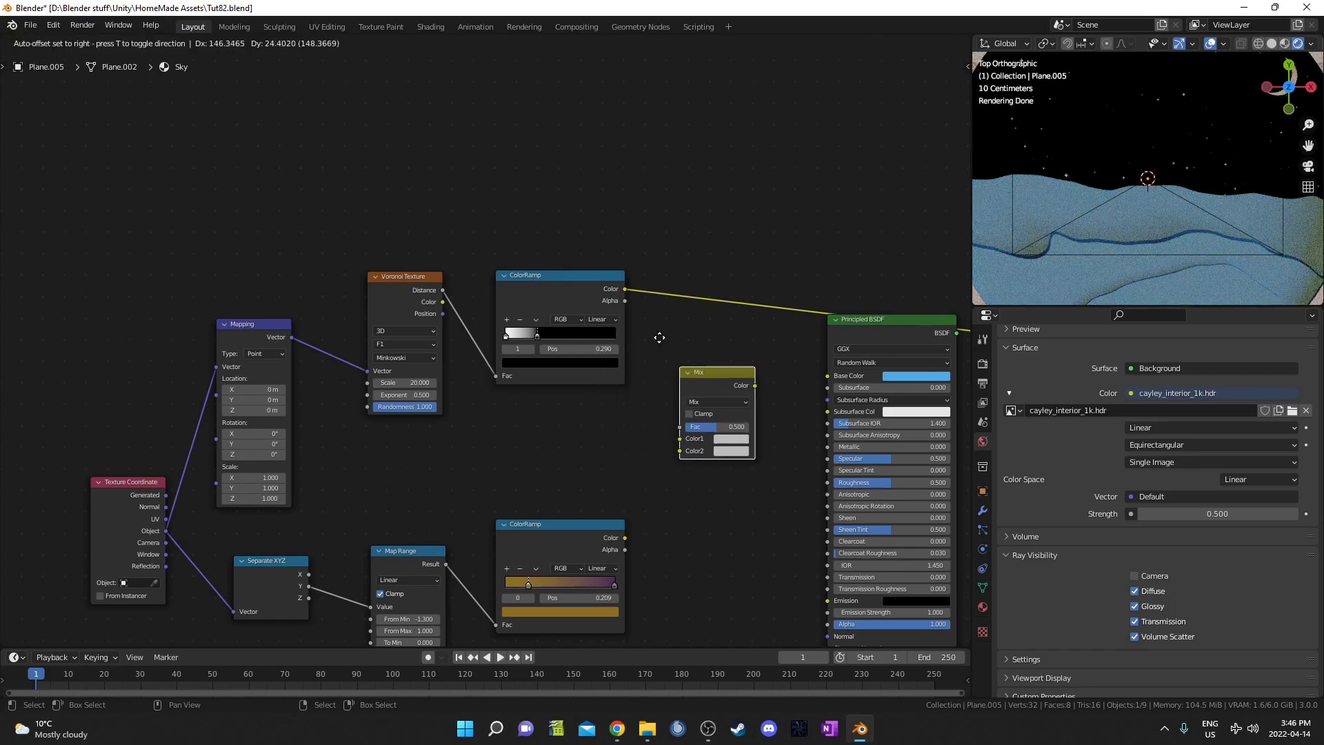
click(676, 325)
drag(624, 289, 684, 356)
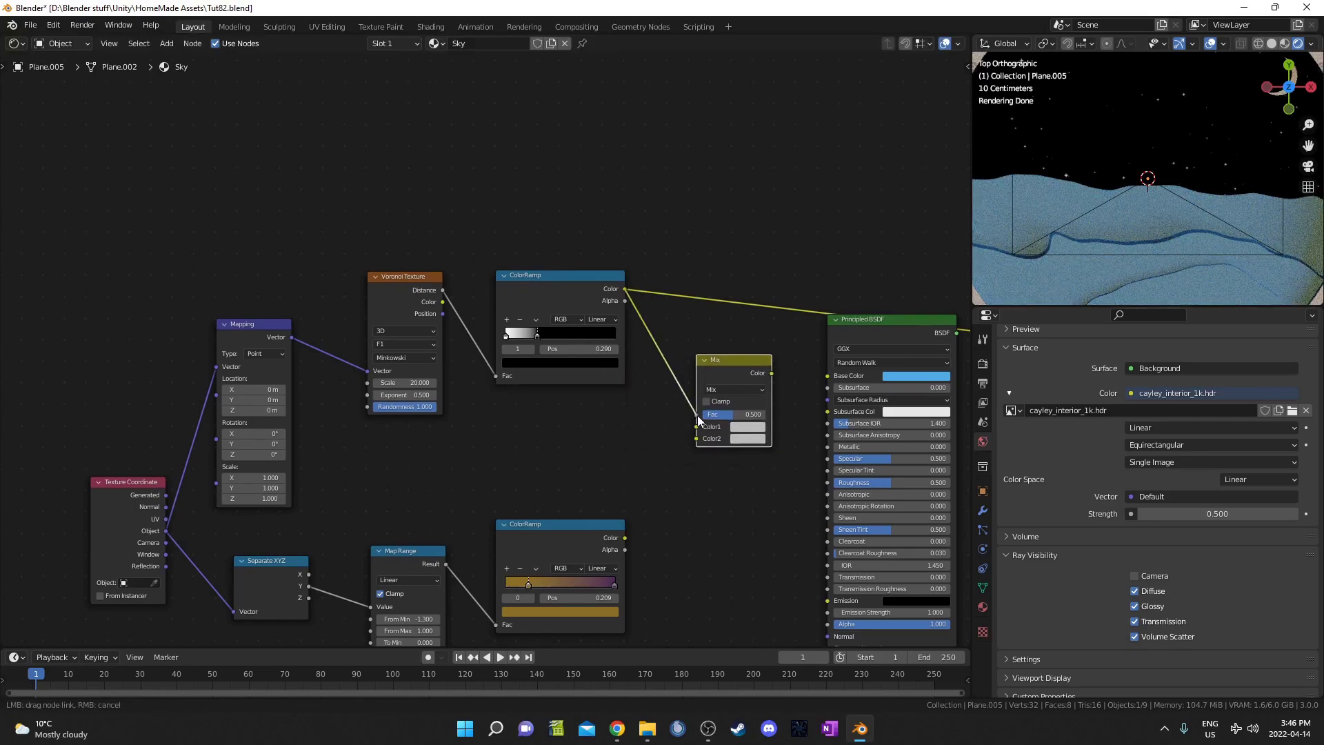
drag(698, 418, 696, 414)
Preview the Mix node's output and connect the golden-purple gradient ColorRamp's Color to its Color1 input.
scroll(674, 508, up, 2)
middle_drag(674, 507, 648, 336)
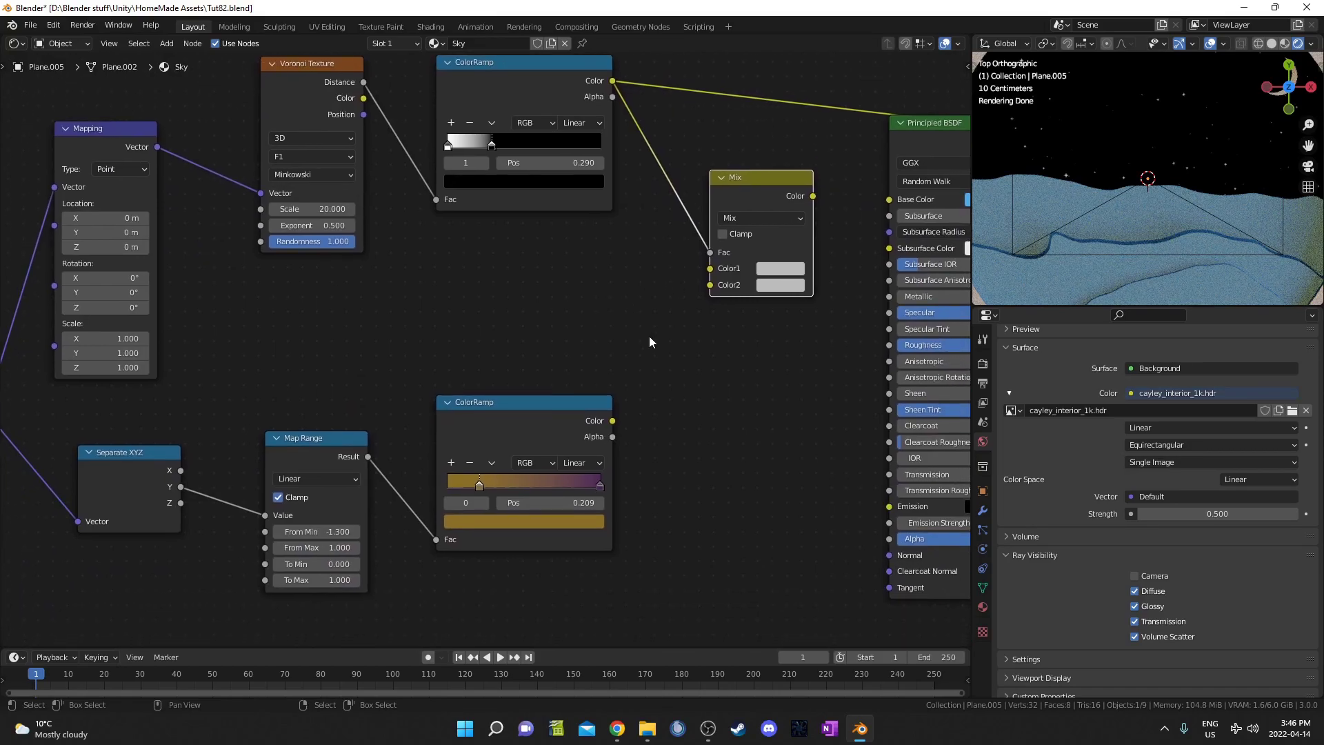
drag(813, 195, 888, 199)
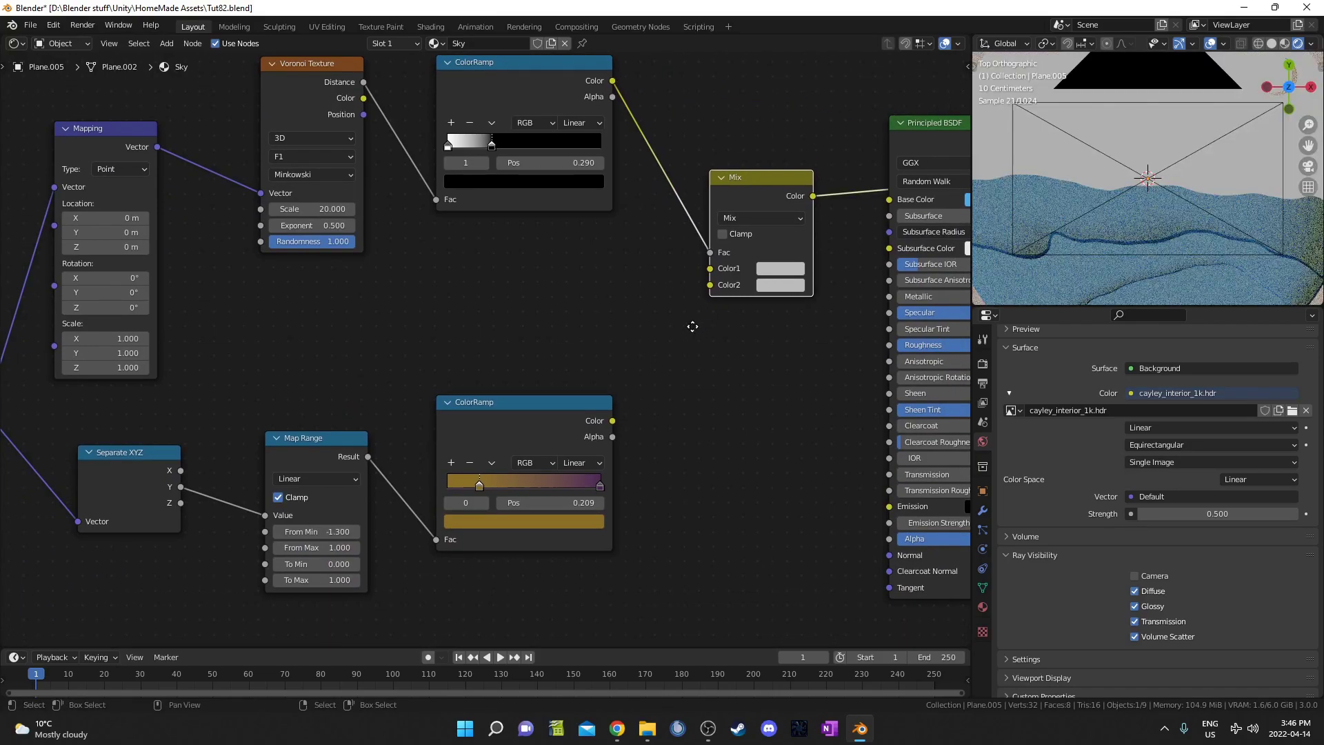
middle_drag(695, 319, 669, 345)
drag(592, 440, 689, 287)
middle_drag(734, 304, 648, 346)
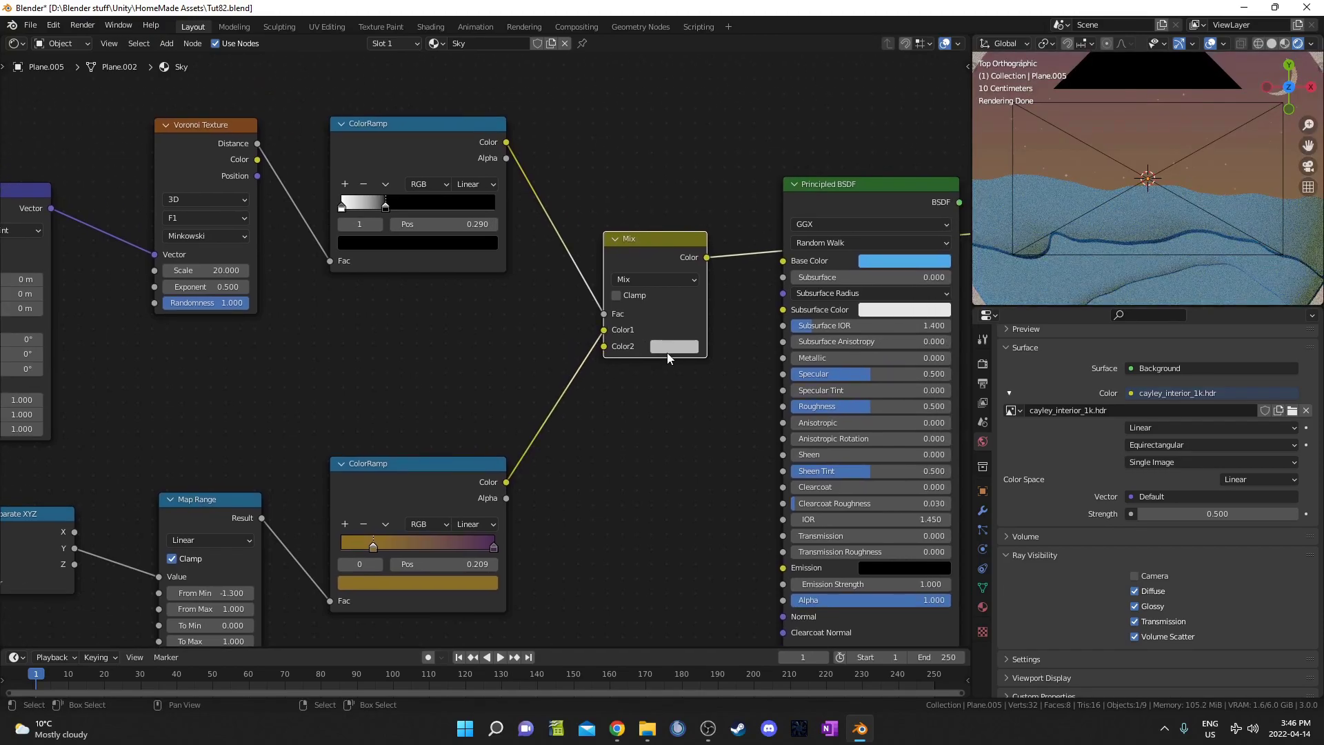
Set the Mix node's Color2 to pure white with a value of 1.000.
click(667, 347)
scroll(736, 165, up, 5)
scroll(738, 173, down, 2)
scroll(738, 173, up, 3)
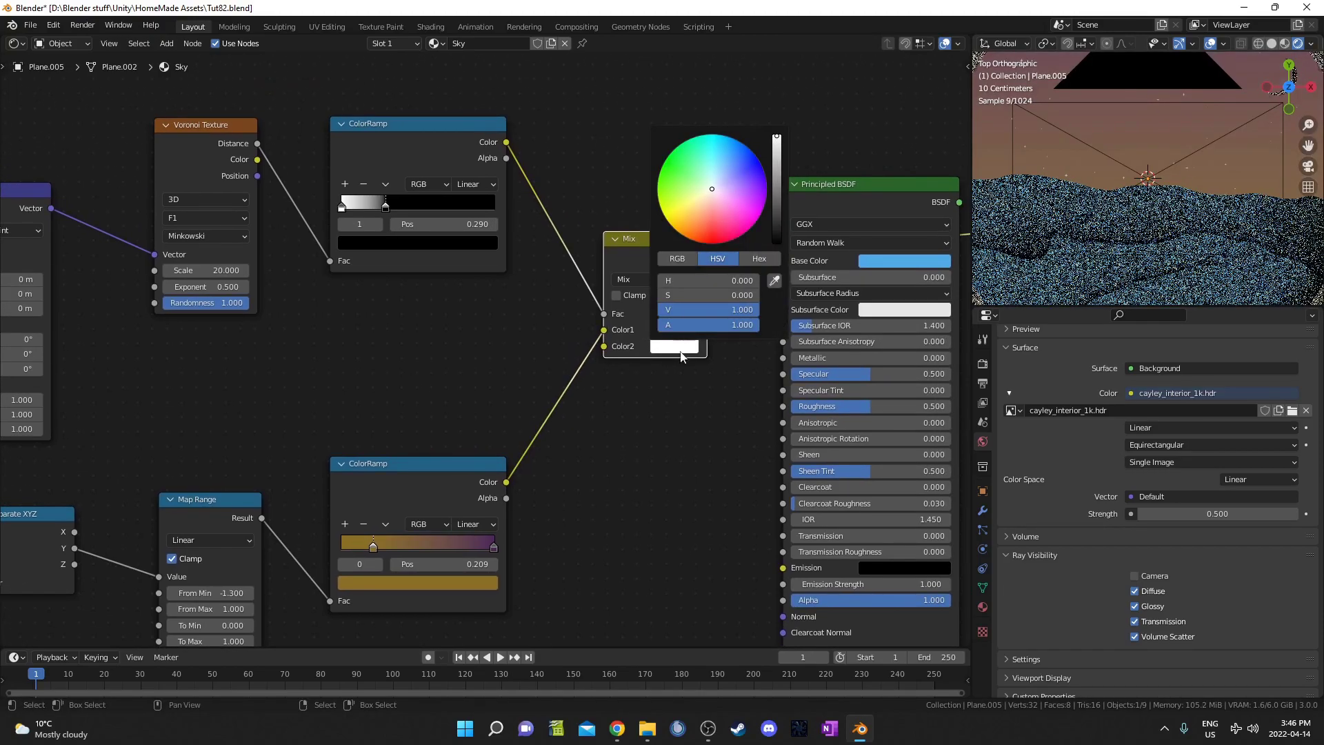
Connect the Mix node's Color to the Principled BSDF's Base Color and restore the BSDF link to the Material Output.
middle_drag(668, 323, 536, 367)
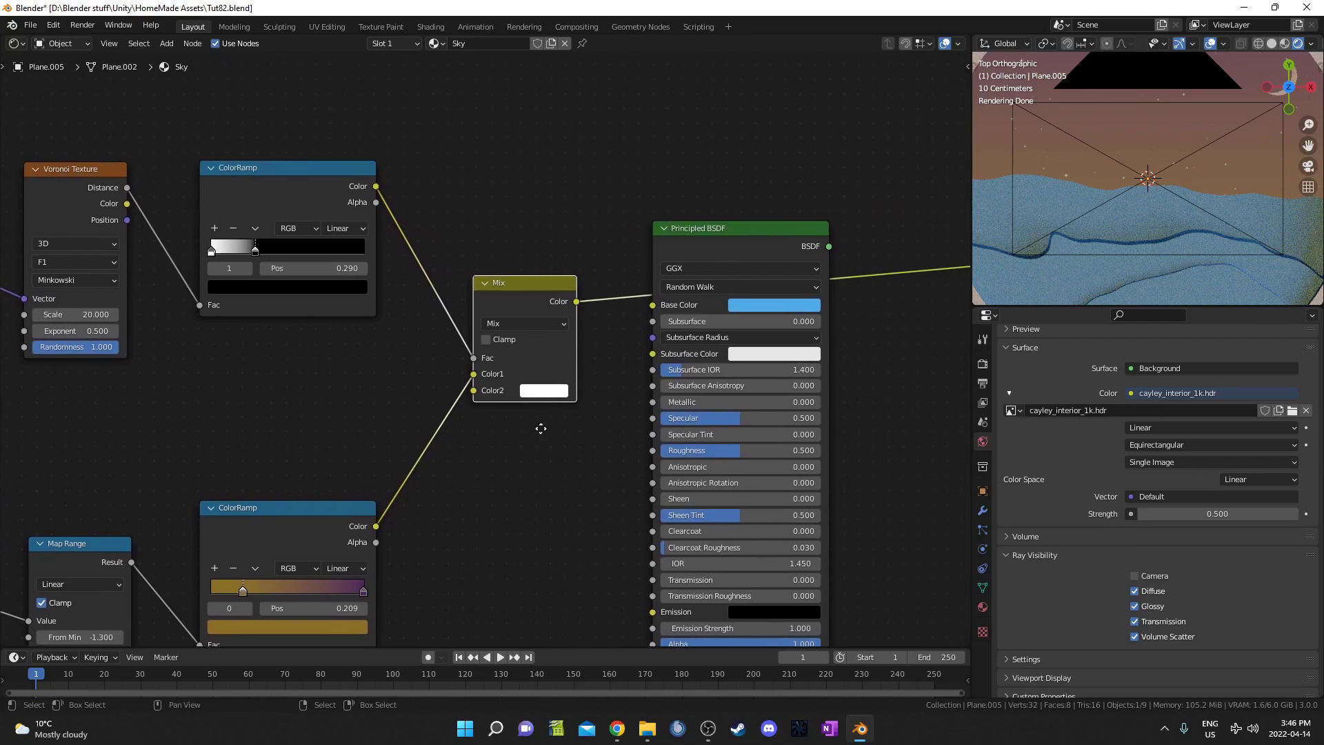
drag(578, 302, 652, 304)
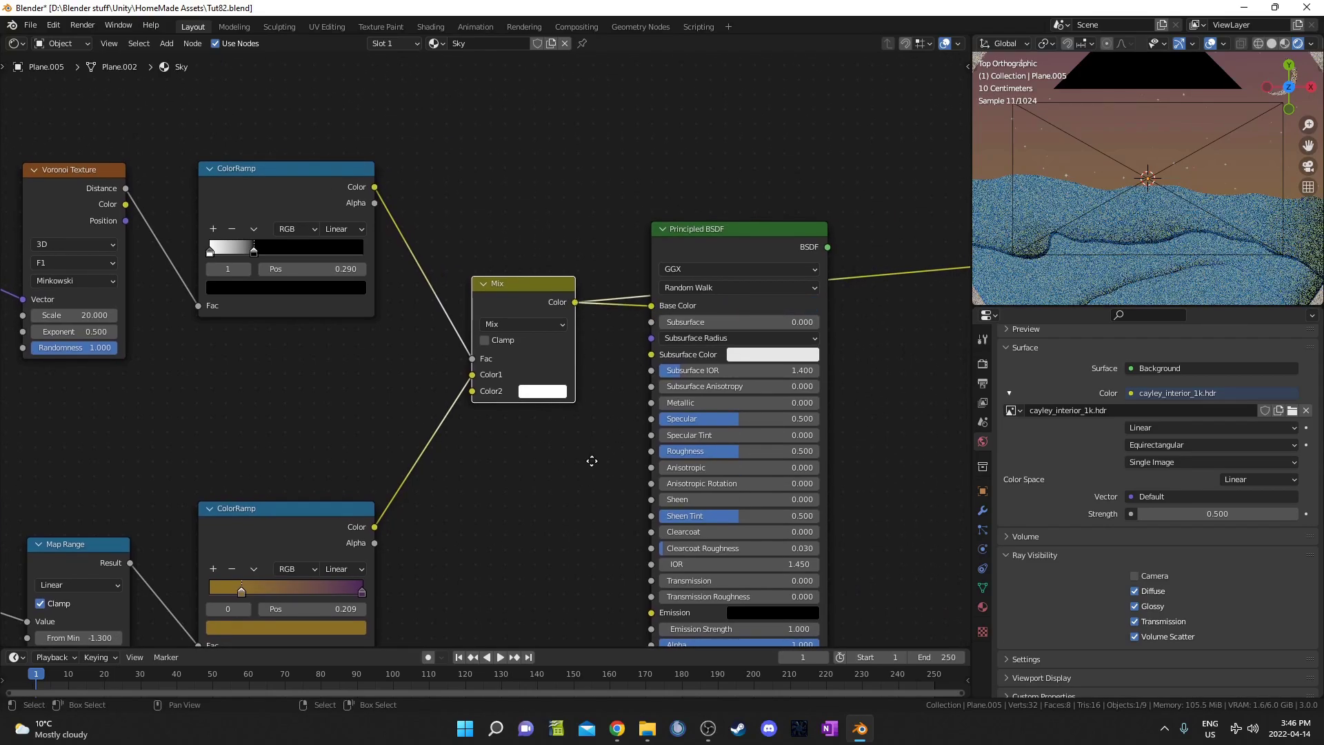
middle_drag(719, 265, 643, 251)
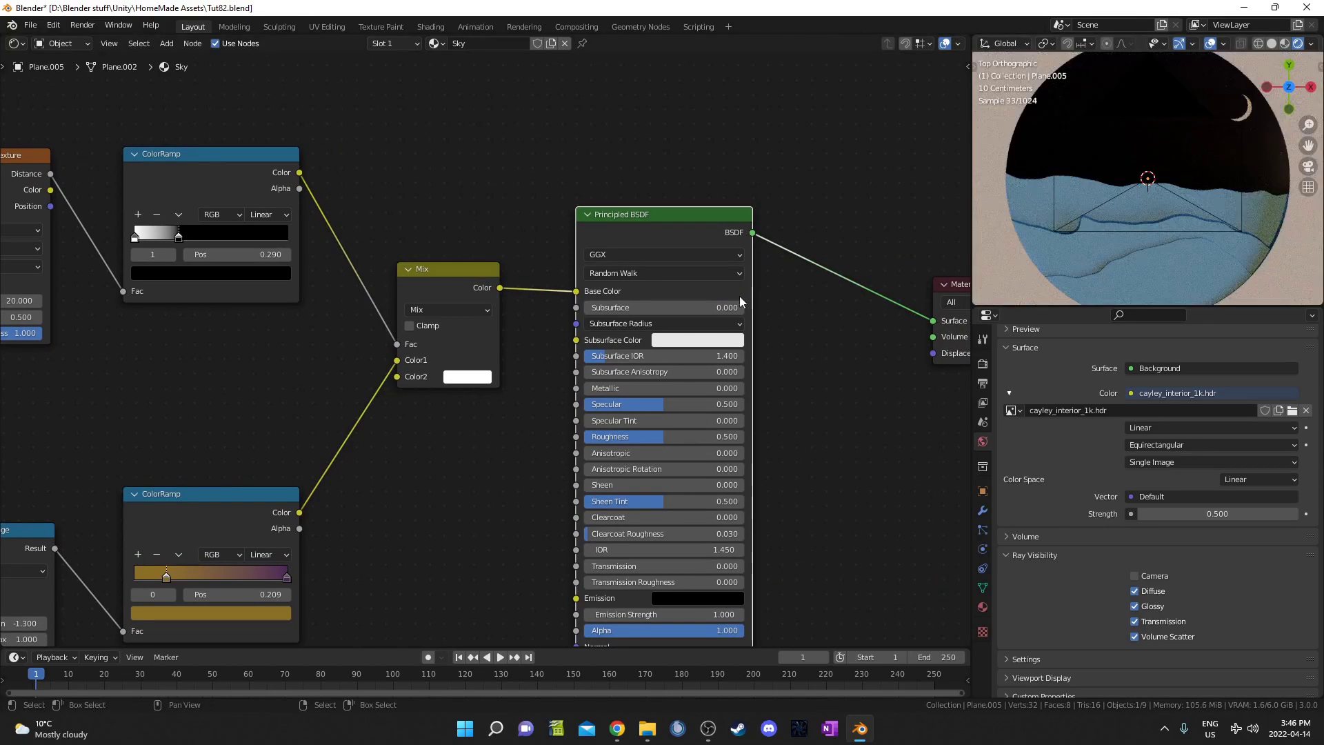
middle_drag(739, 296, 642, 220)
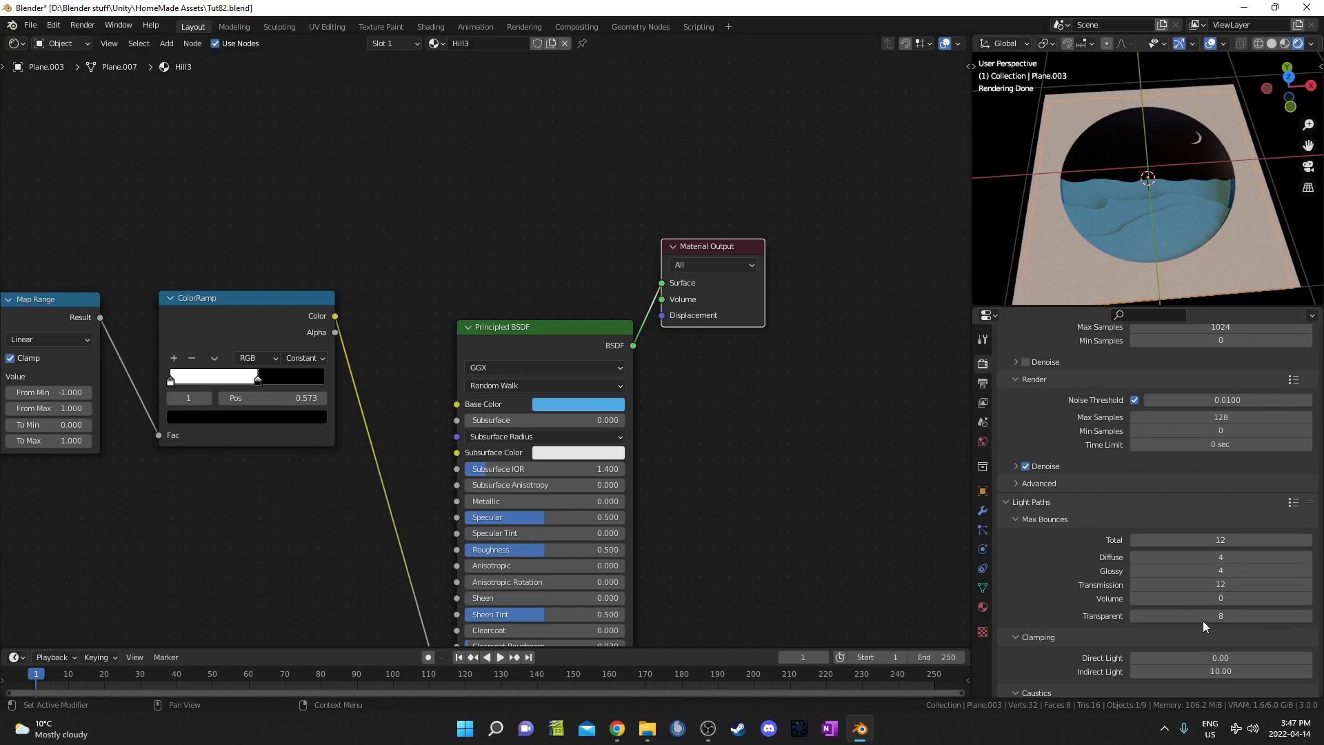
Set the render's Transparent light path max bounces to 10.
middle_drag(1059, 104, 1138, 251)
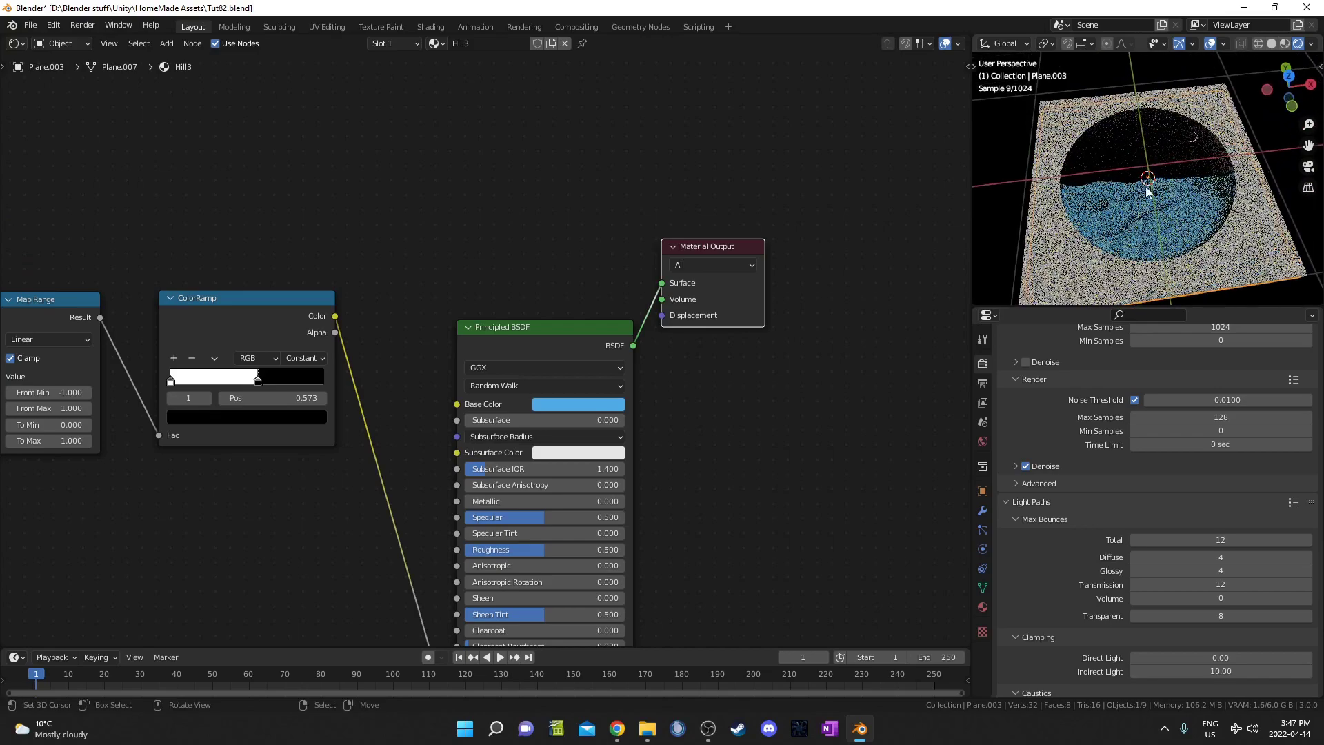
click(1193, 621)
text(10)
key(Return)
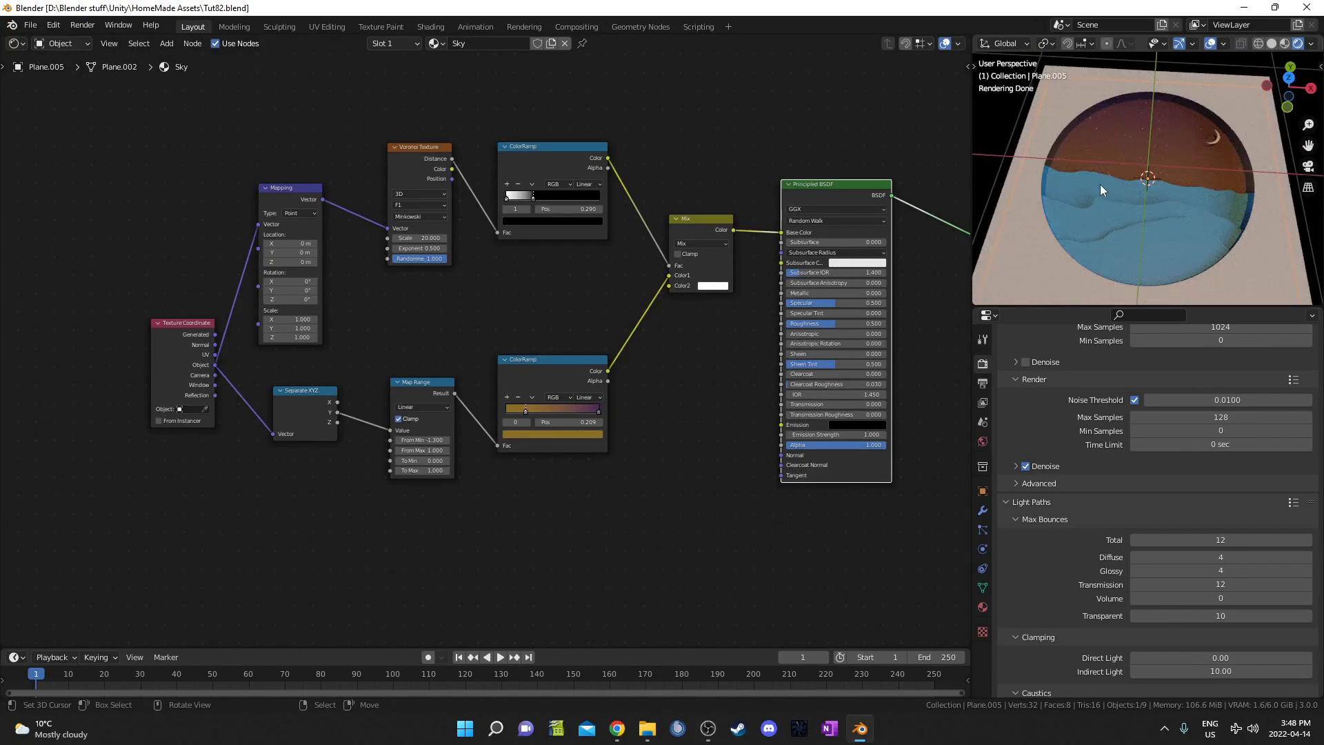
middle_drag(1106, 246, 1092, 216)
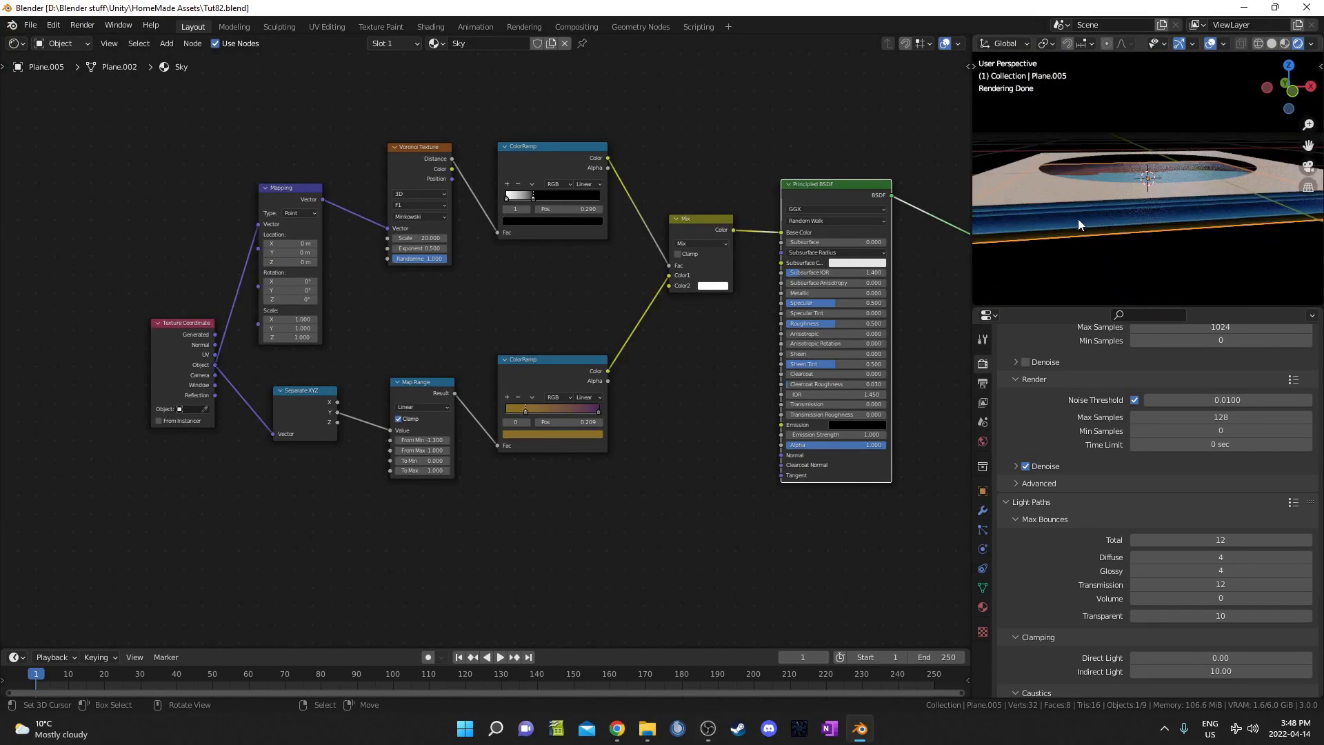
right_click(1078, 220)
middle_drag(1150, 162, 1141, 255)
key(g)
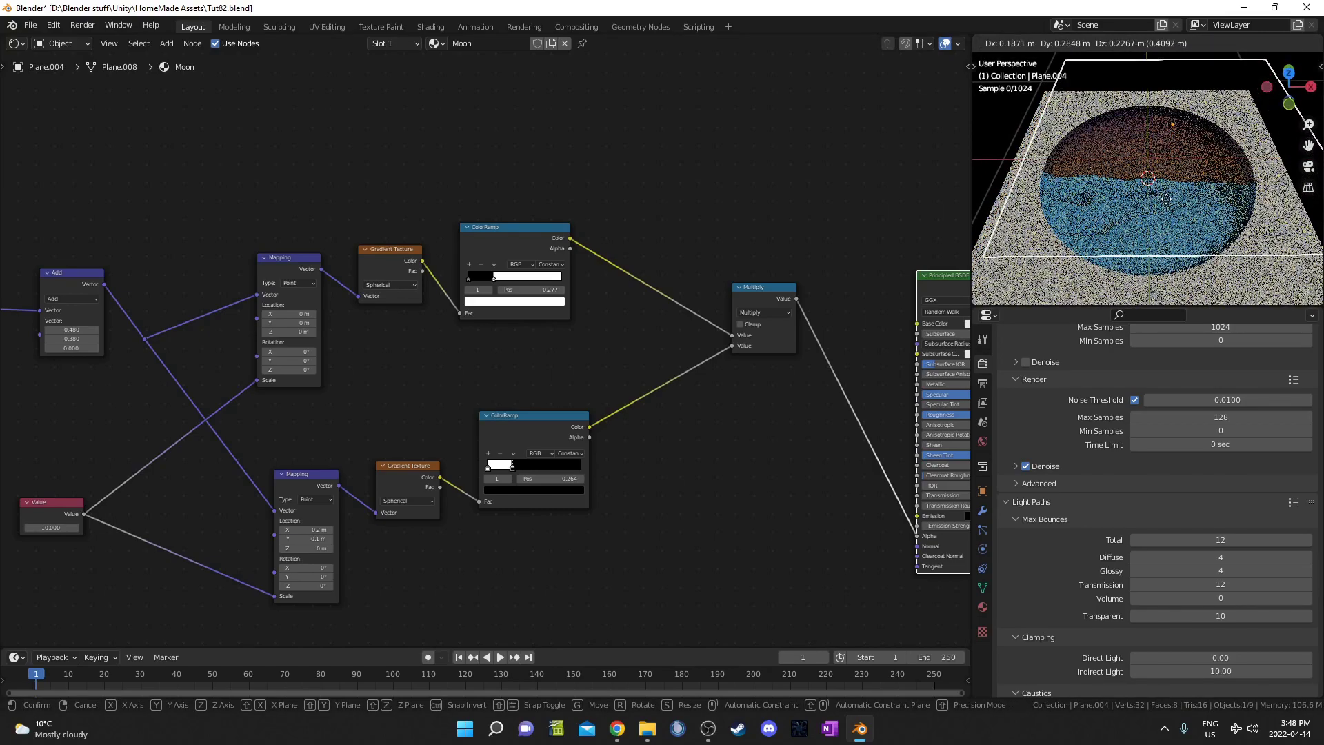
click(1148, 224)
middle_drag(1164, 233, 1180, 189)
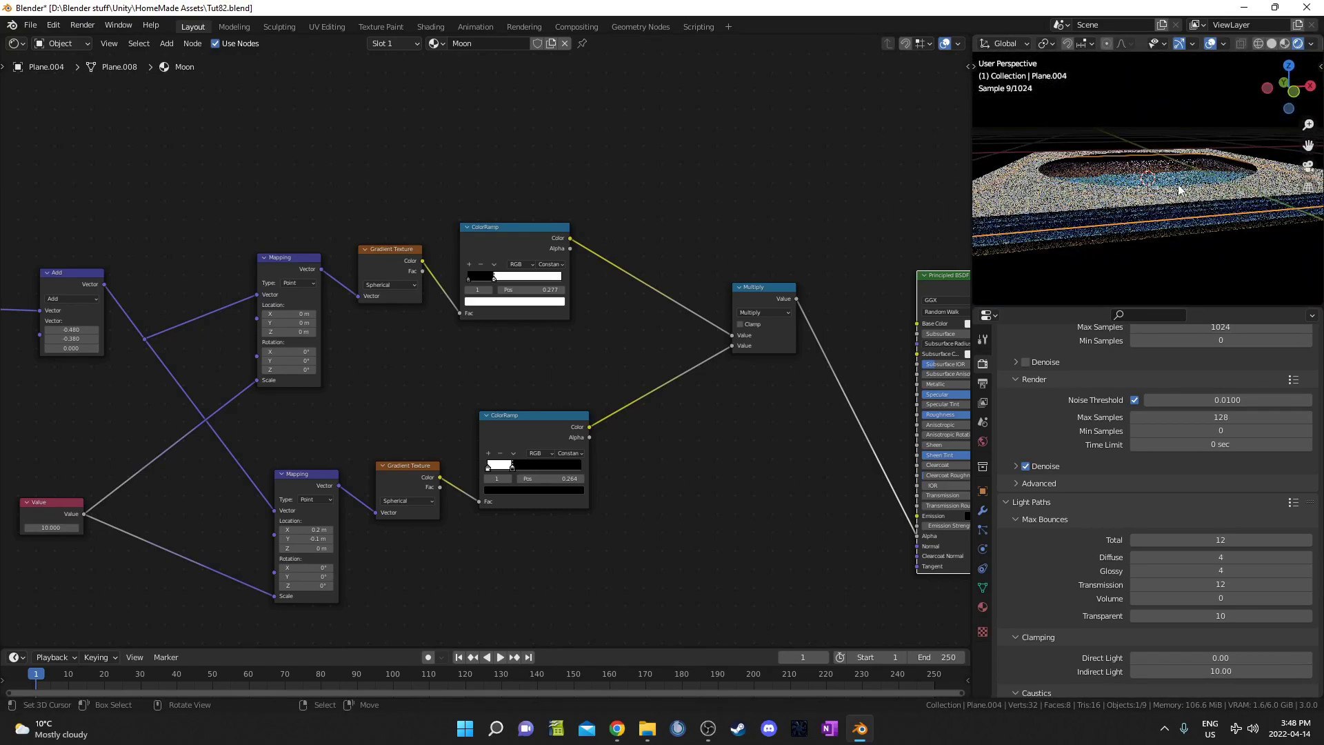
click(1105, 222)
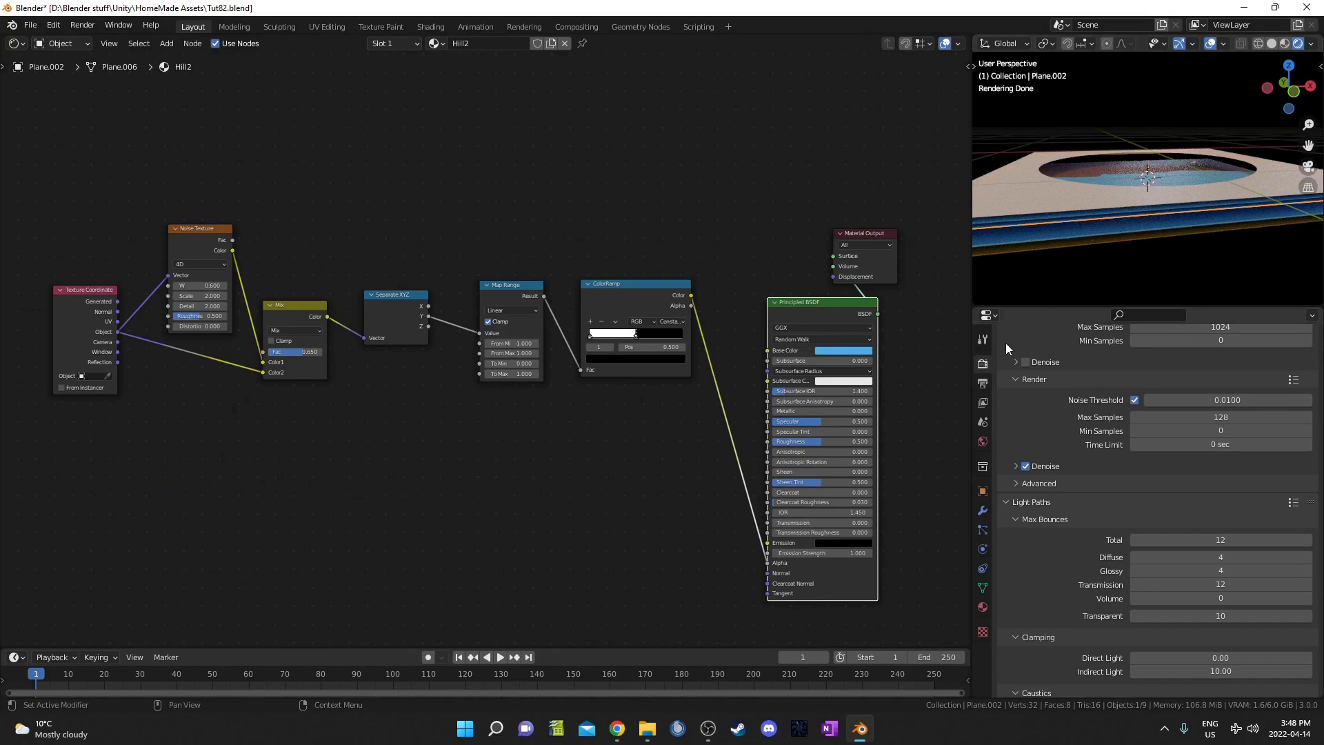
Split the Properties area, turn the upper part into an Outliner and select Plane.001 there.
drag(974, 315, 1034, 484)
click(991, 316)
click(951, 349)
click(1052, 388)
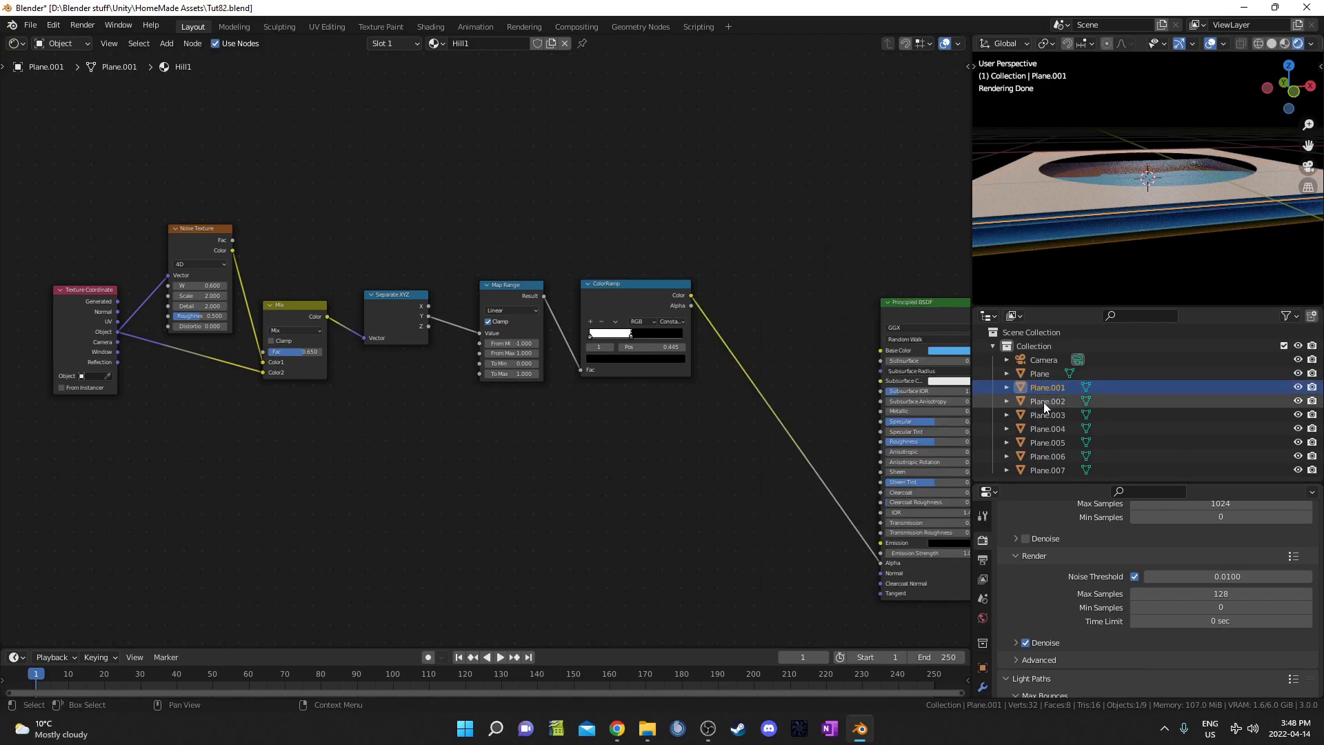
click(1044, 402)
middle_drag(1165, 161, 1164, 204)
key(g)
right_click(1170, 186)
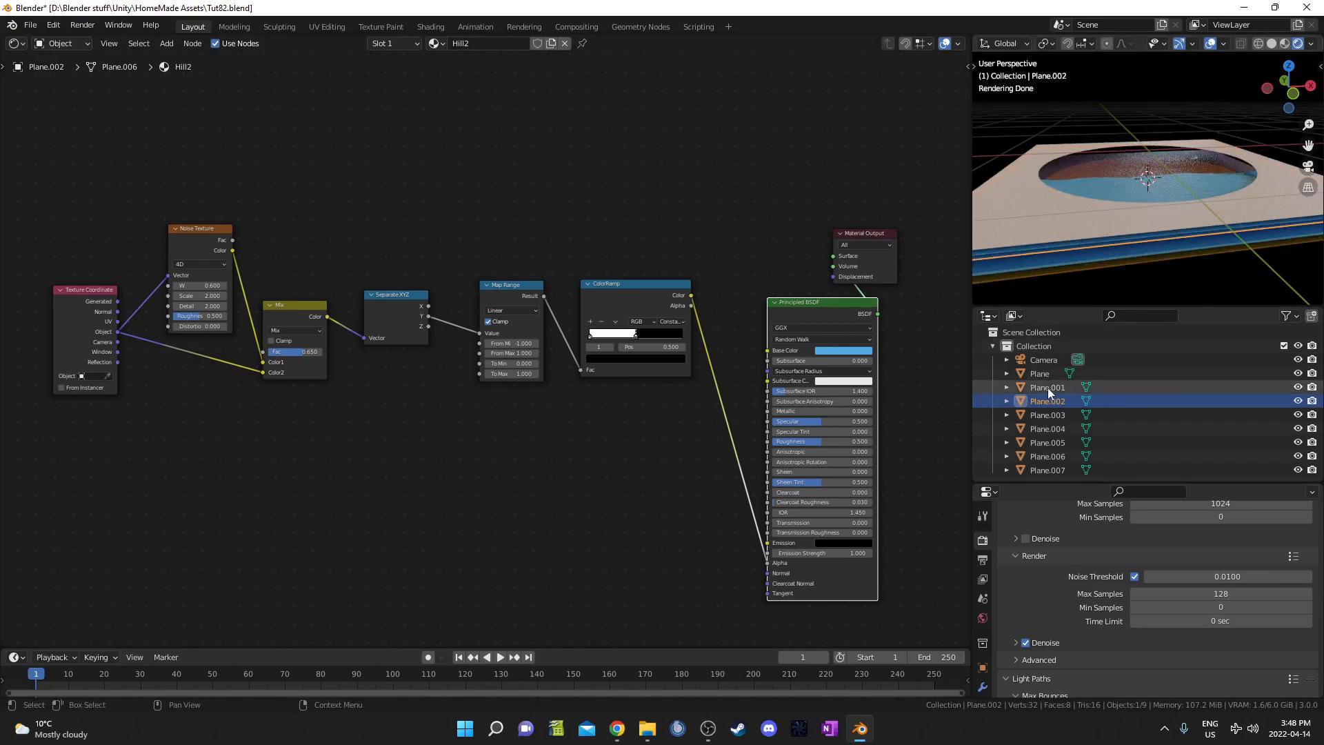
click(1048, 388)
mouse_move(1109, 214)
middle_down()
mouse_move(1112, 242)
mouse_move(1114, 204)
middle_up()
Select Plane.002 and darken the blue Base Color of its Hill2 material.
click(1044, 400)
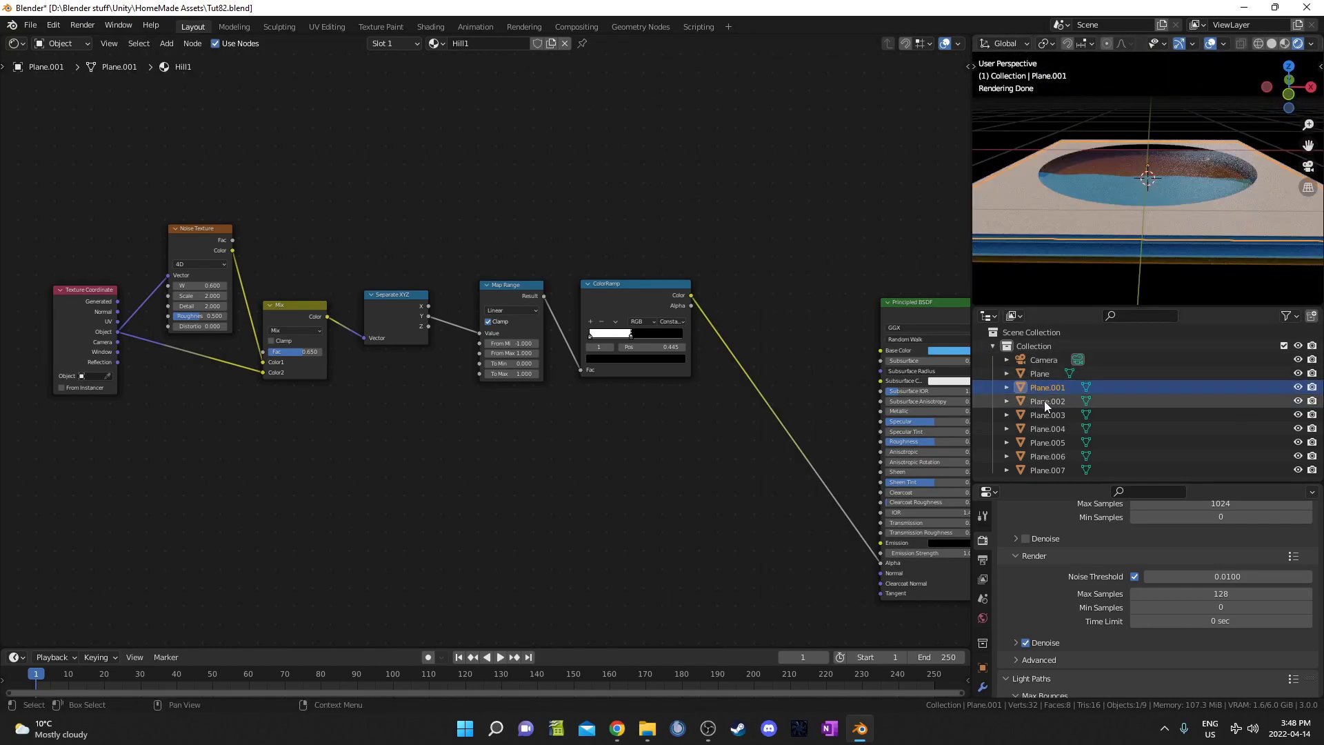
click(848, 350)
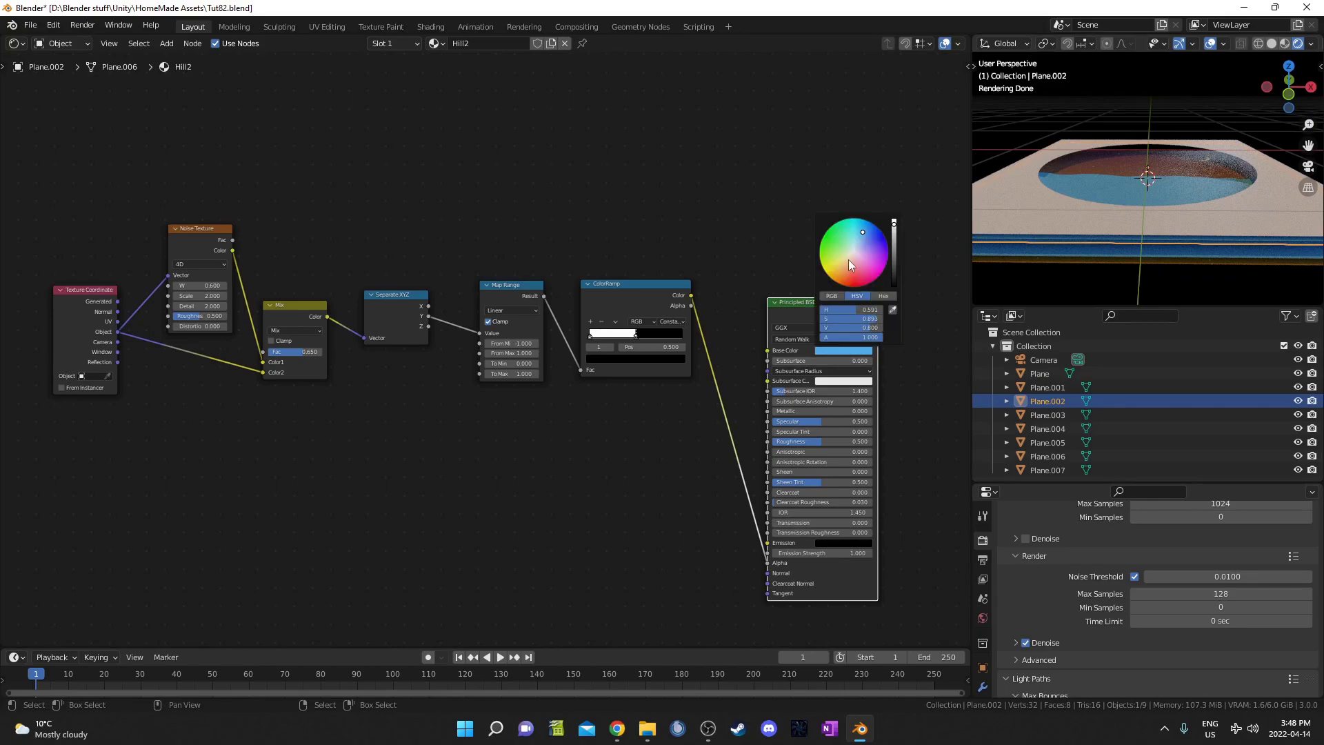
scroll(848, 259, down, 3)
Select Plane.003 and darken the blue Base Color of its Hill3 material.
click(1045, 415)
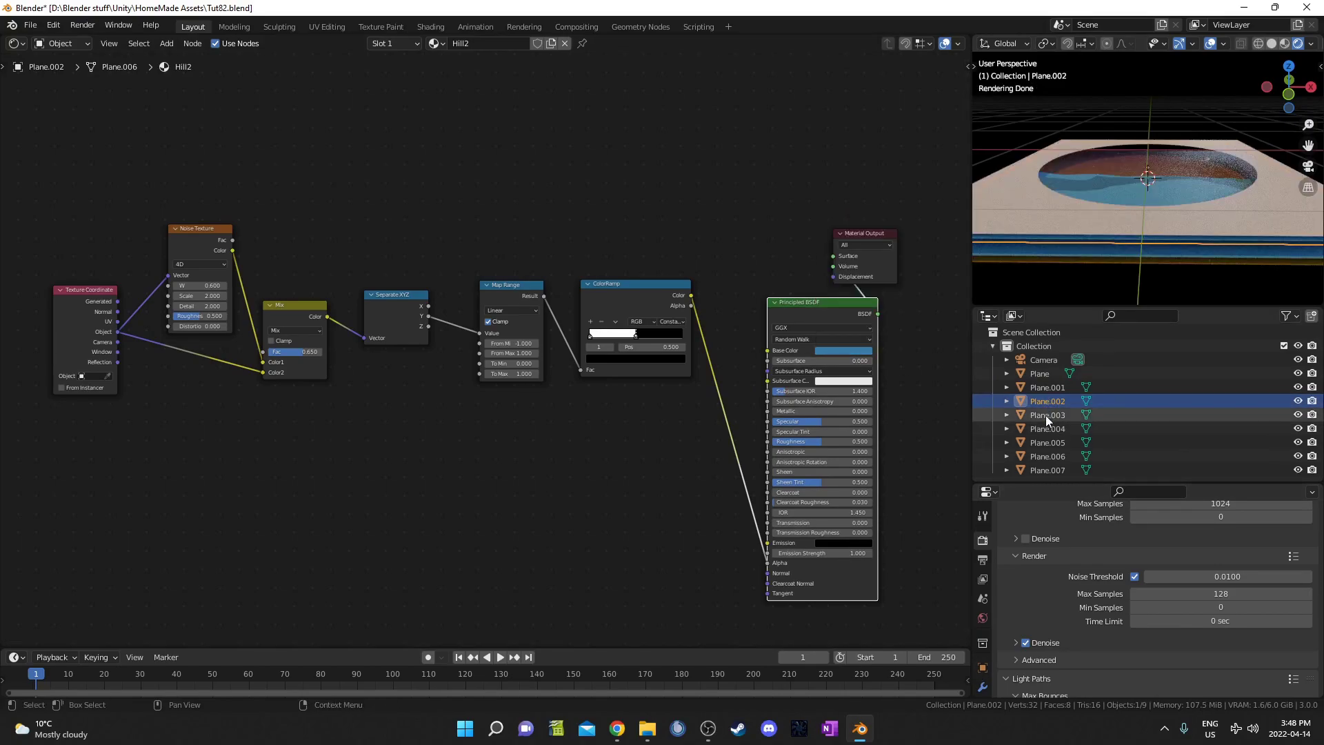
click(845, 350)
scroll(822, 267, down, 2)
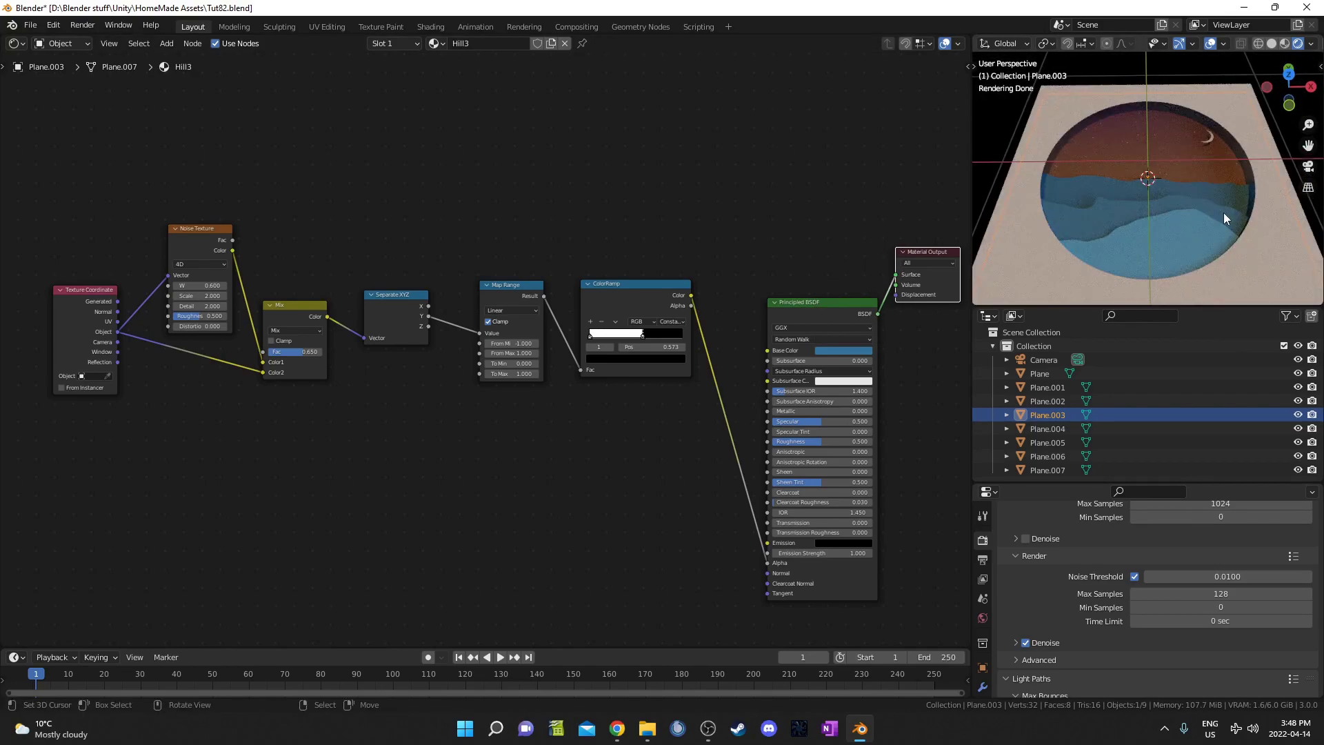
Darken the Base Color of Plane.003's Hill3 material further while judging it in top view.
key(KP_7)
scroll(1223, 213, up, 4)
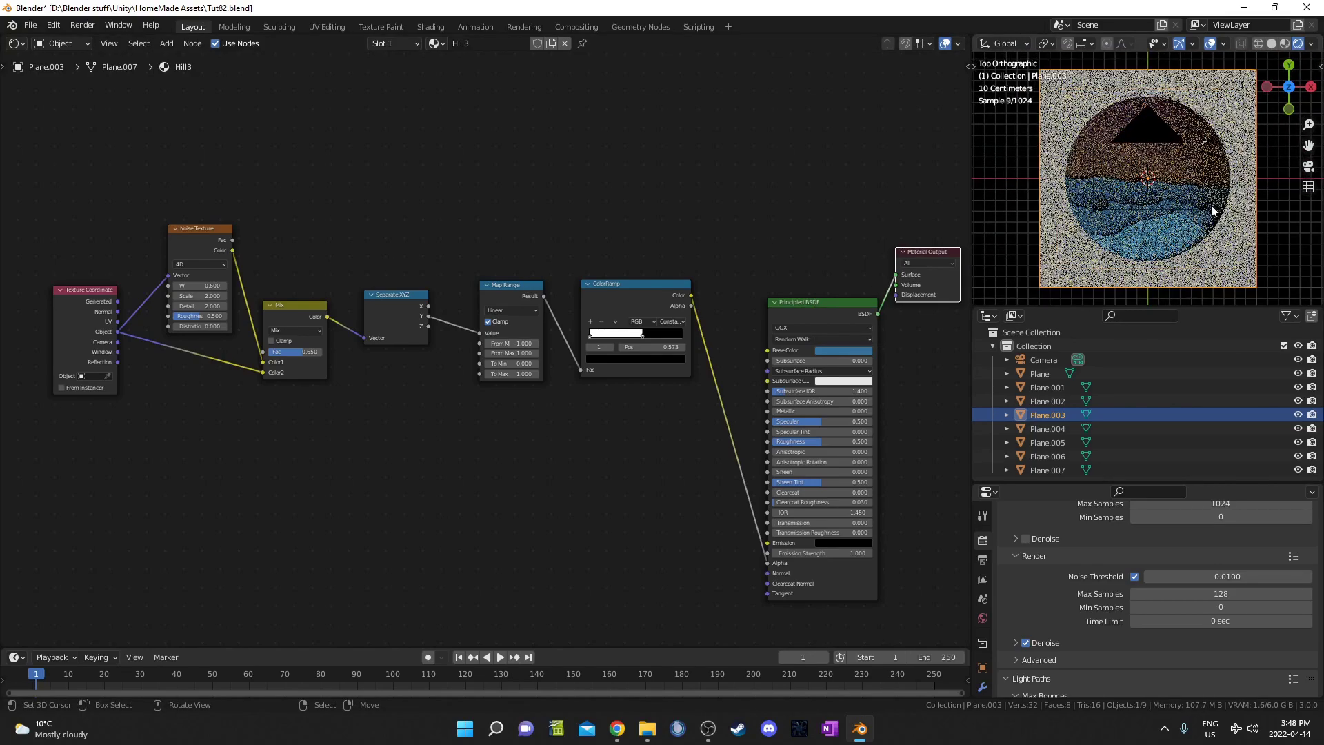
click(838, 353)
scroll(850, 256, down, 2)
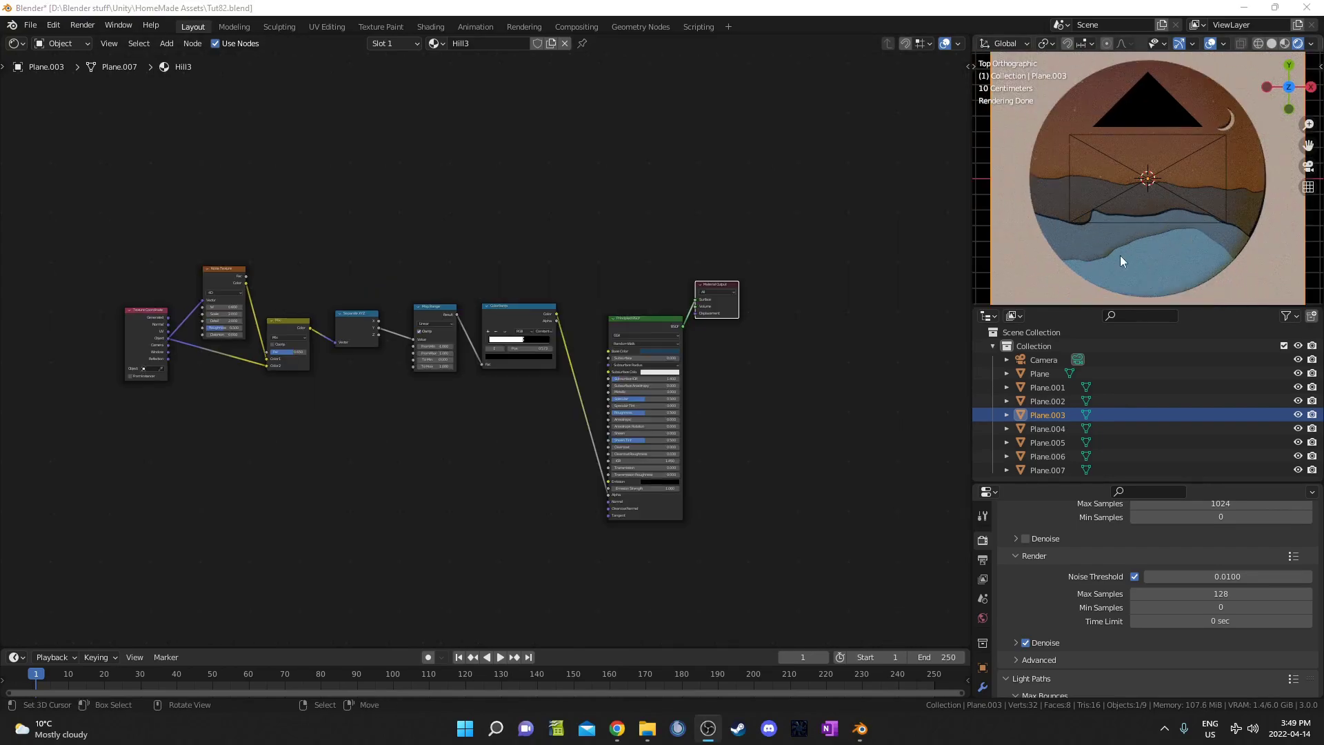
Select the circular frame Plane, tint its Frame material's Base Color pale green, and save the file.
click(1012, 265)
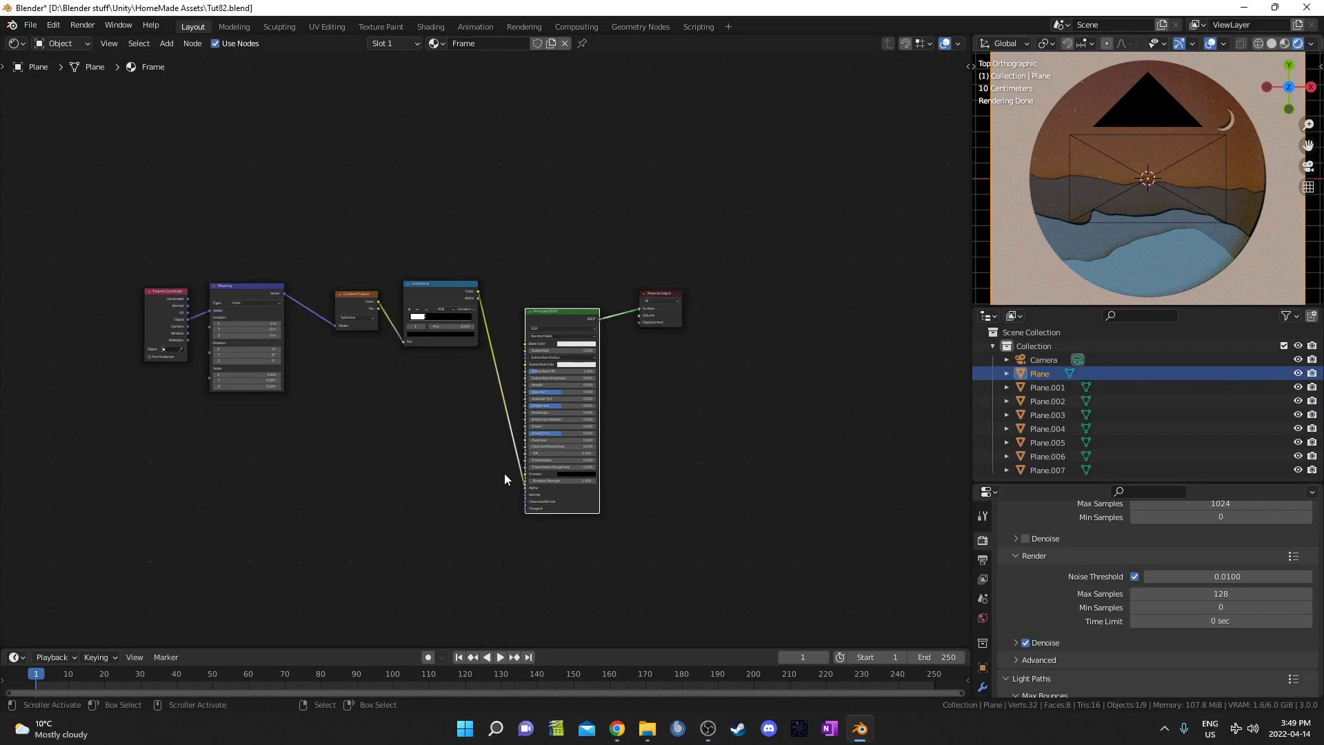
key(Home)
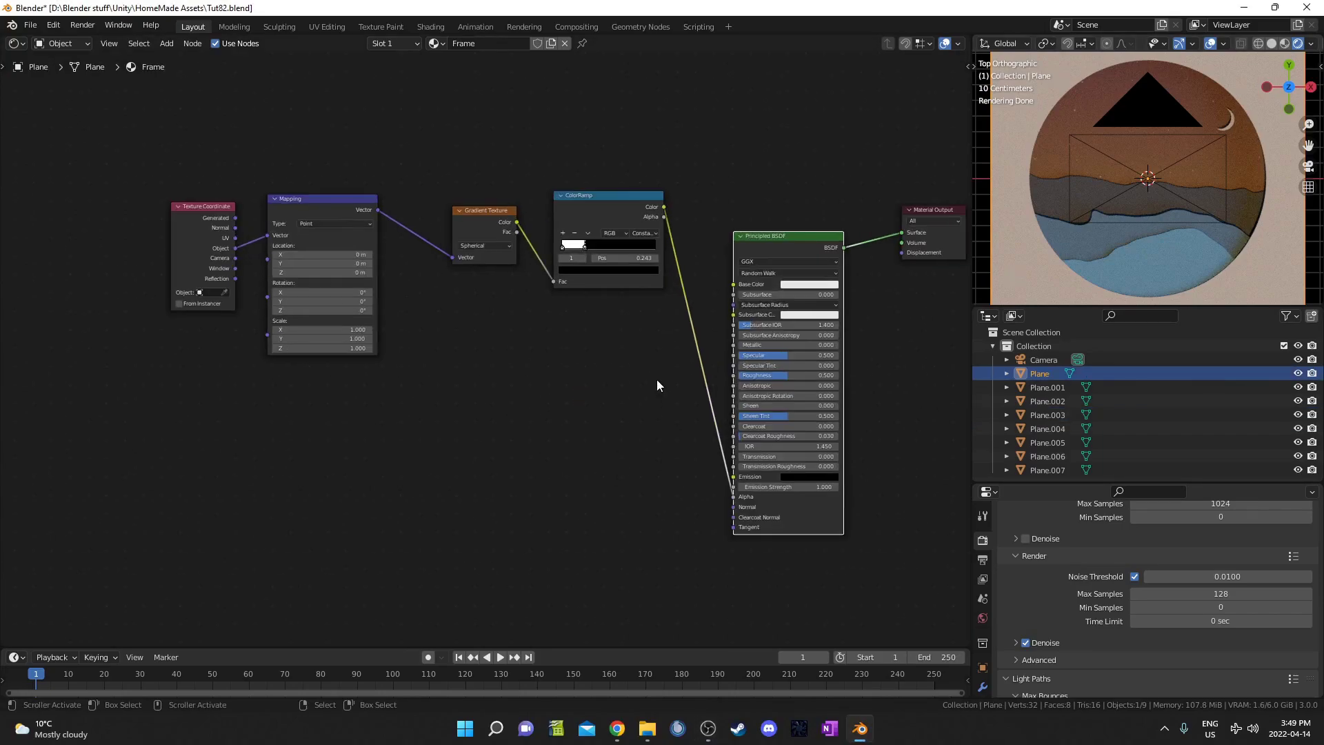
click(798, 289)
click(813, 184)
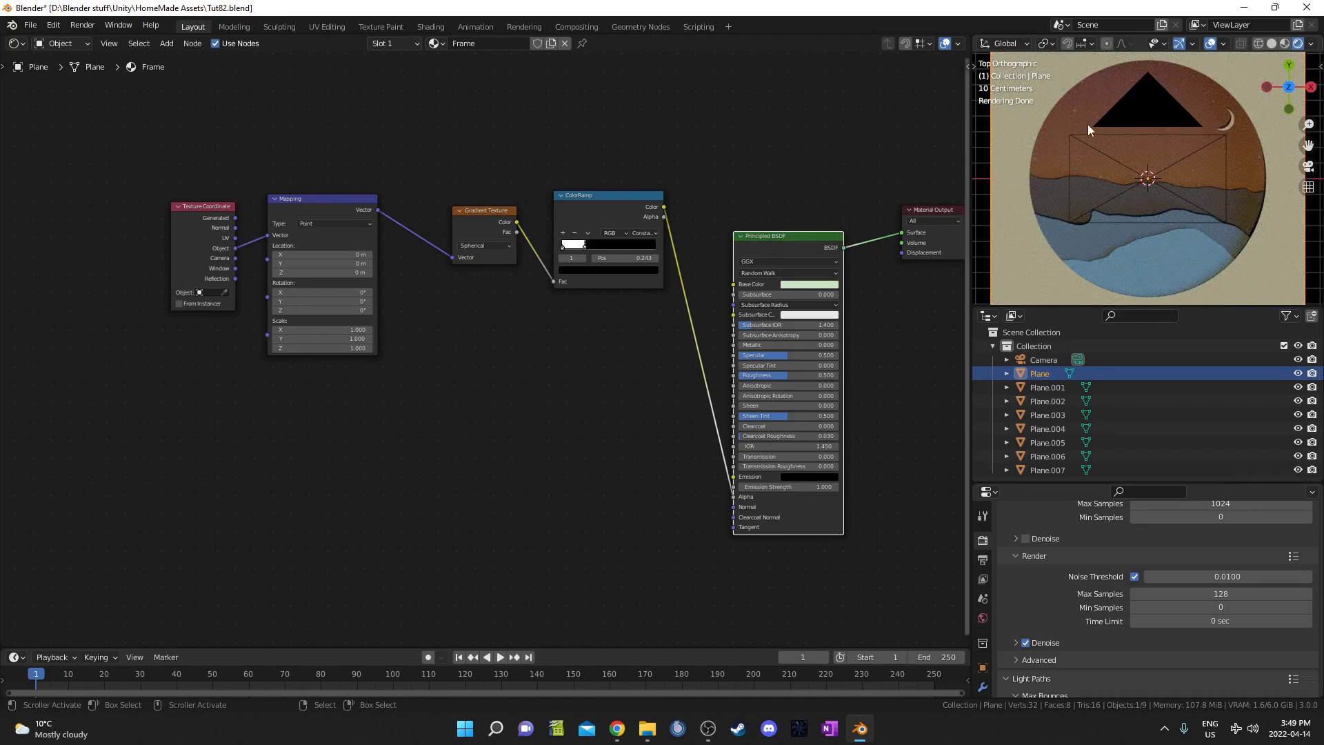
click(818, 284)
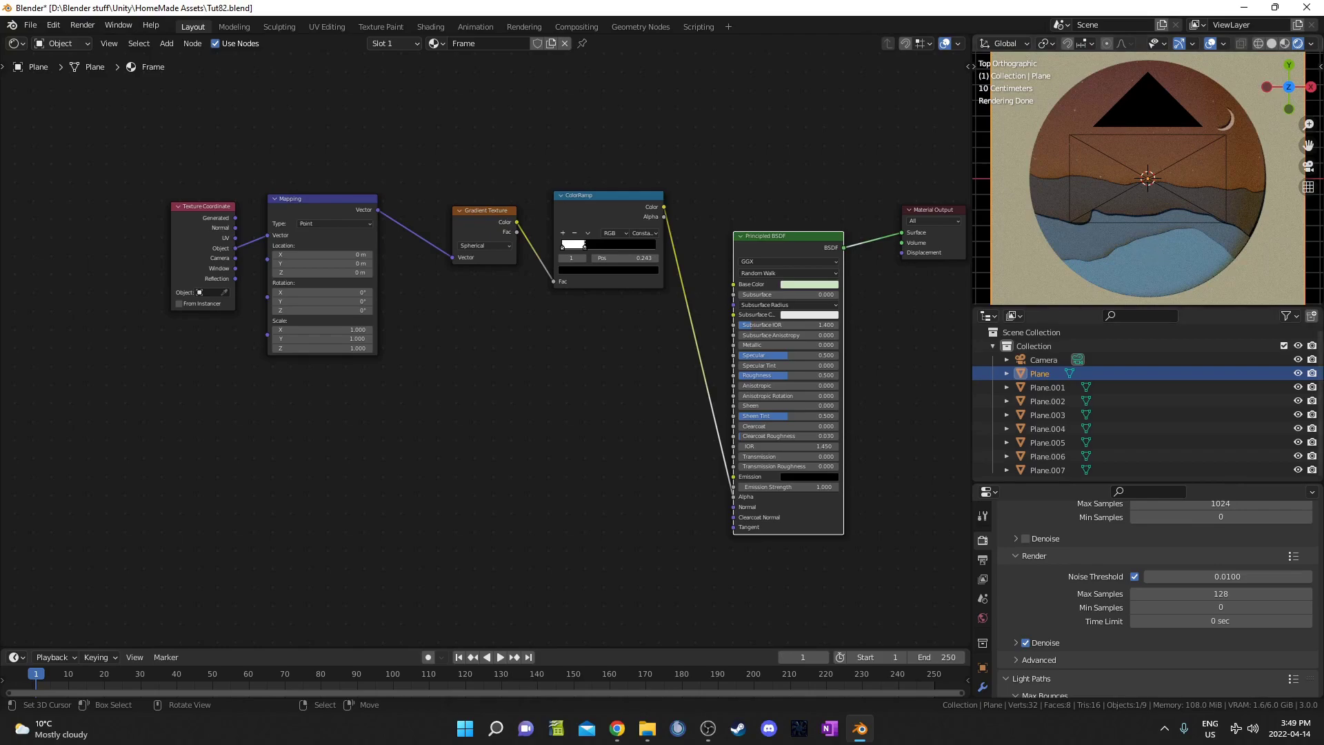
key(ctrl+s)
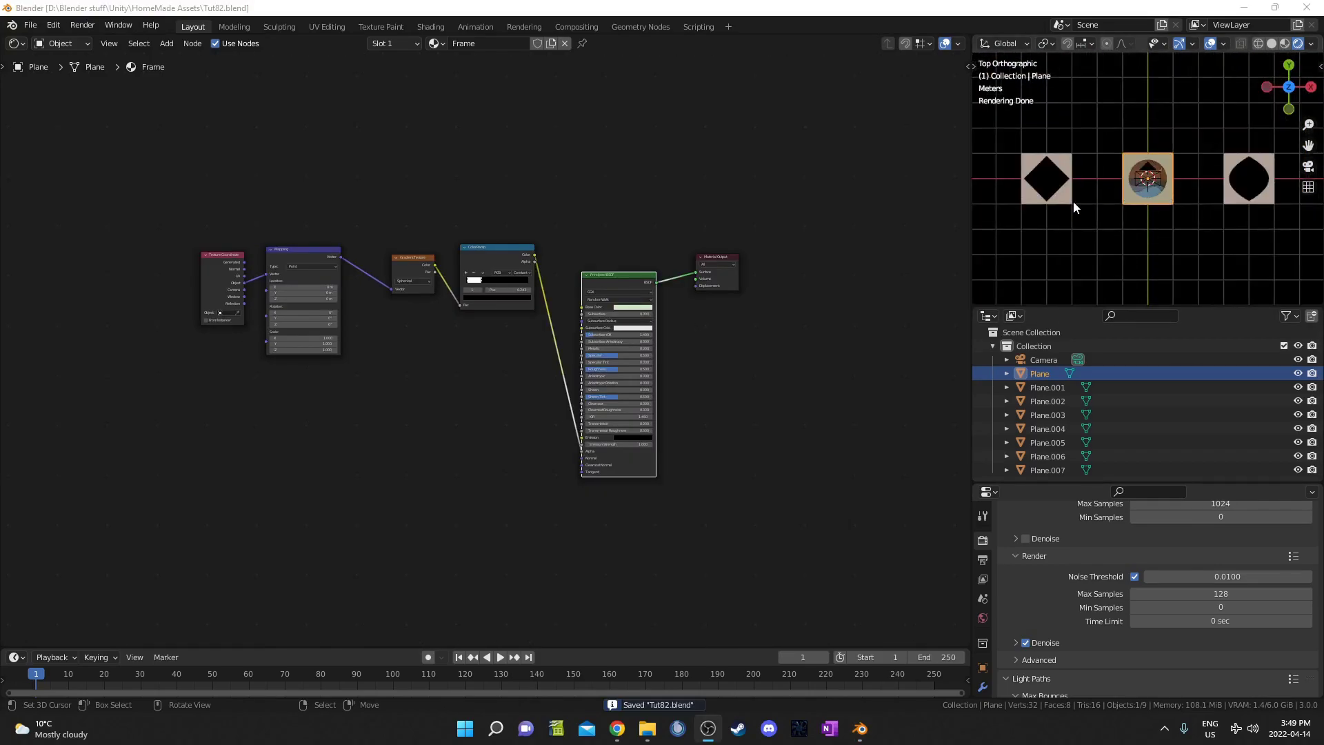
Move the circular frame Plane clear of the landscape along Y and place the diamond frame Plane.006 over the landscape.
click(1066, 191)
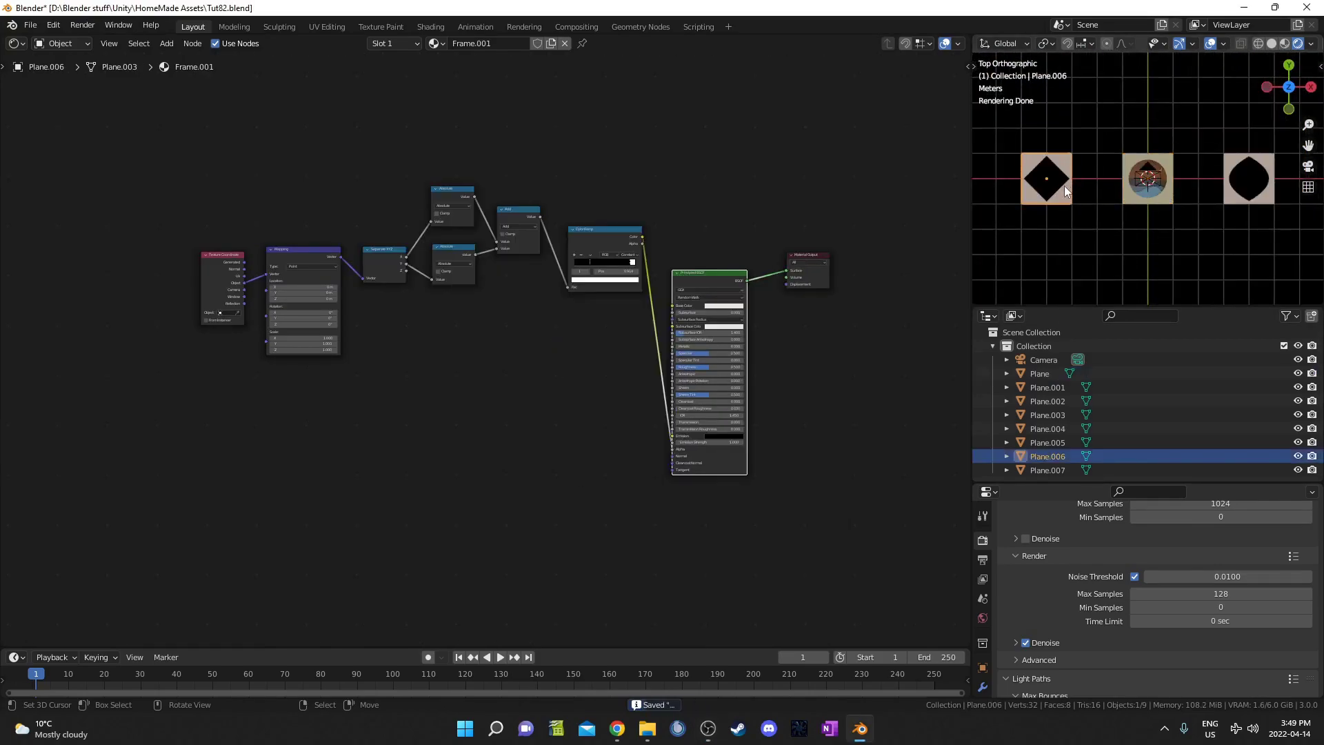
click(1141, 197)
key(g)
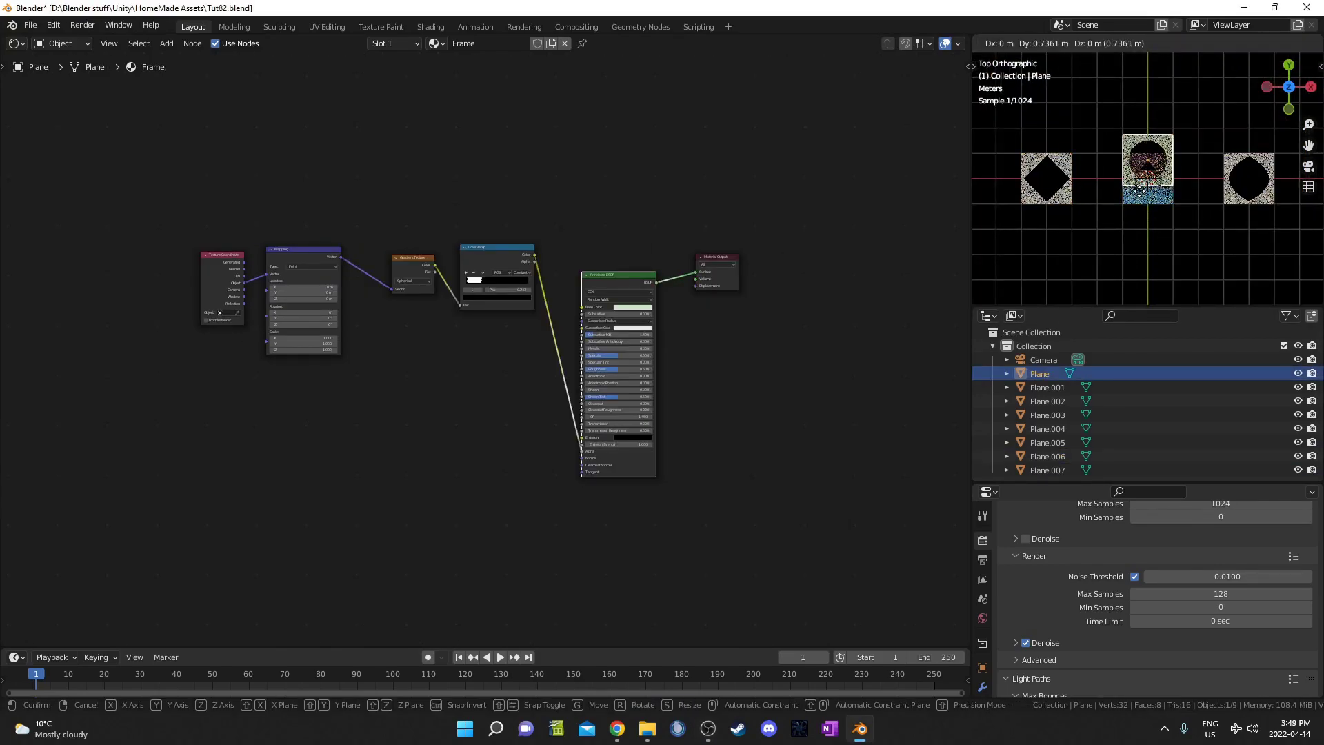
ctrl+click(1135, 142)
right_click(1056, 183)
key(g)
ctrl+click(1167, 207)
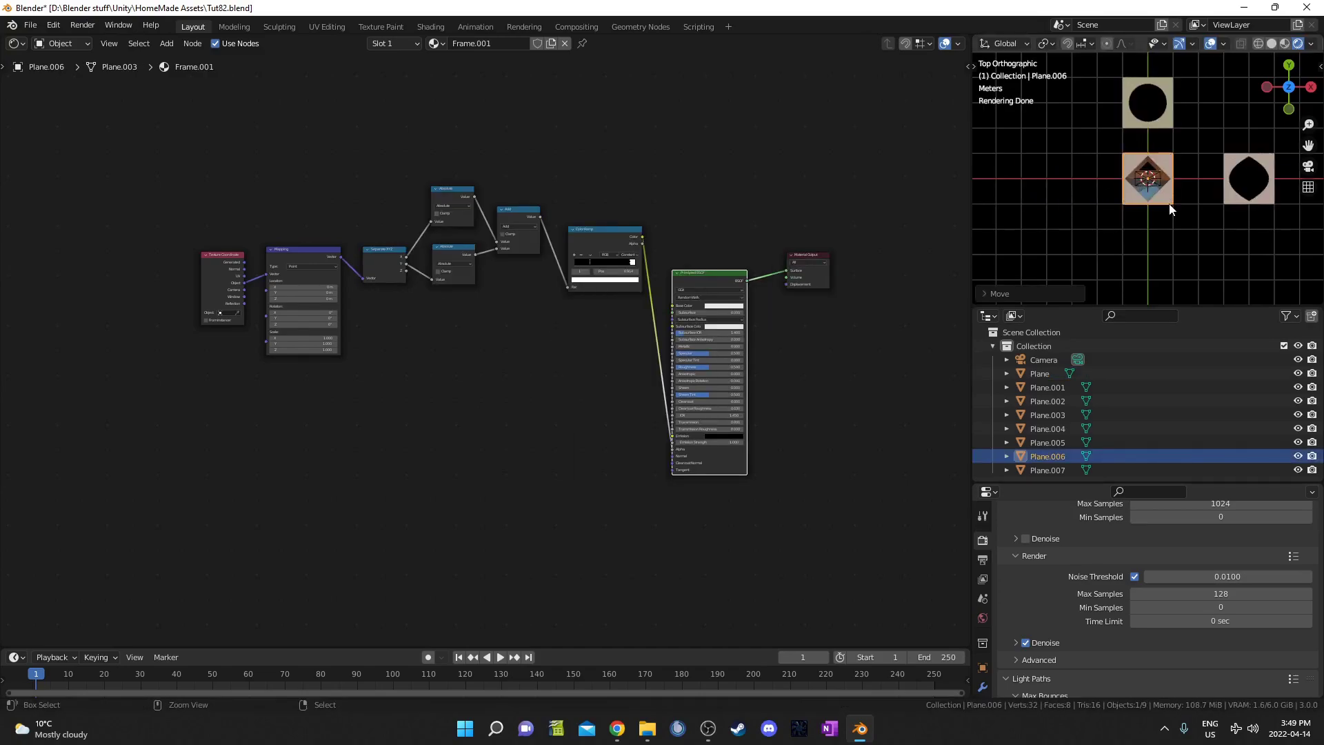
scroll(1167, 208, up, 3)
scroll(1166, 207, up, 6)
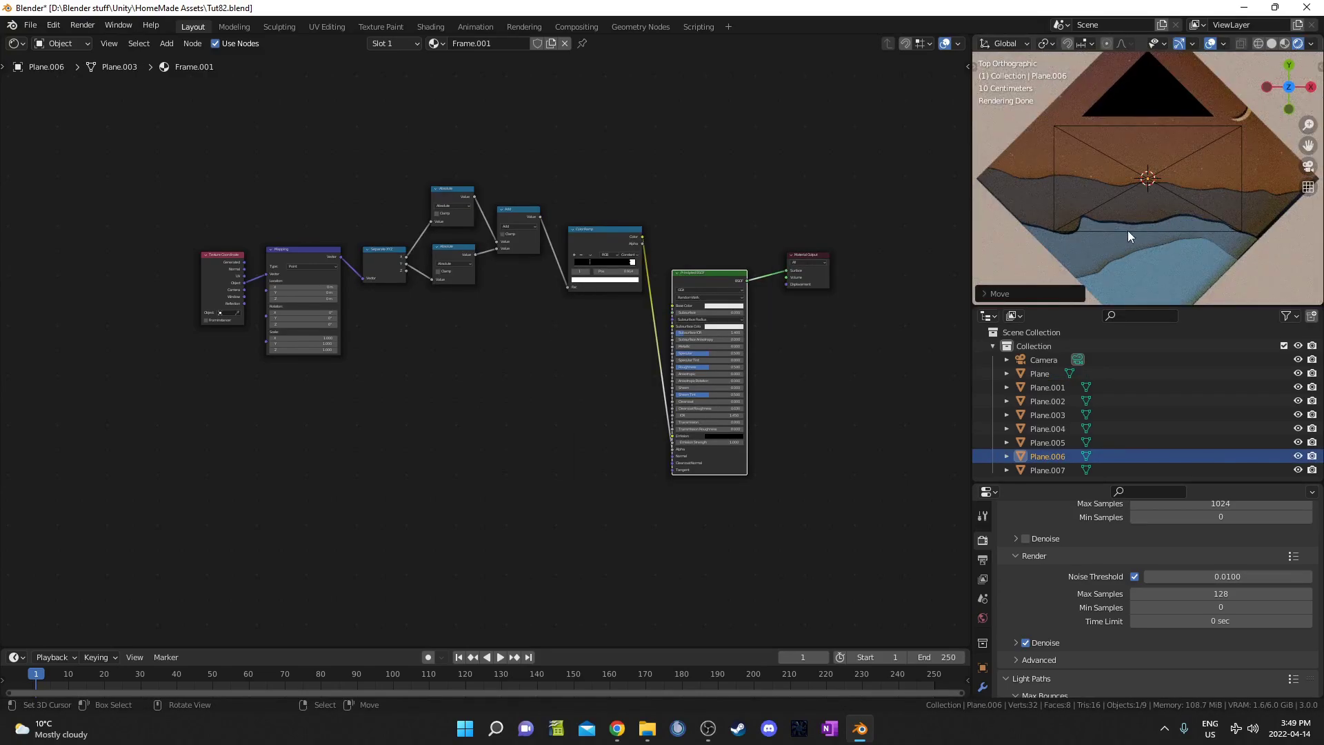
In the Frame.001 material, nudge the Separate XYZ and Add nodes and move the ColorRamp's first stop to 0.038.
scroll(506, 300, down, 1)
scroll(482, 310, up, 3)
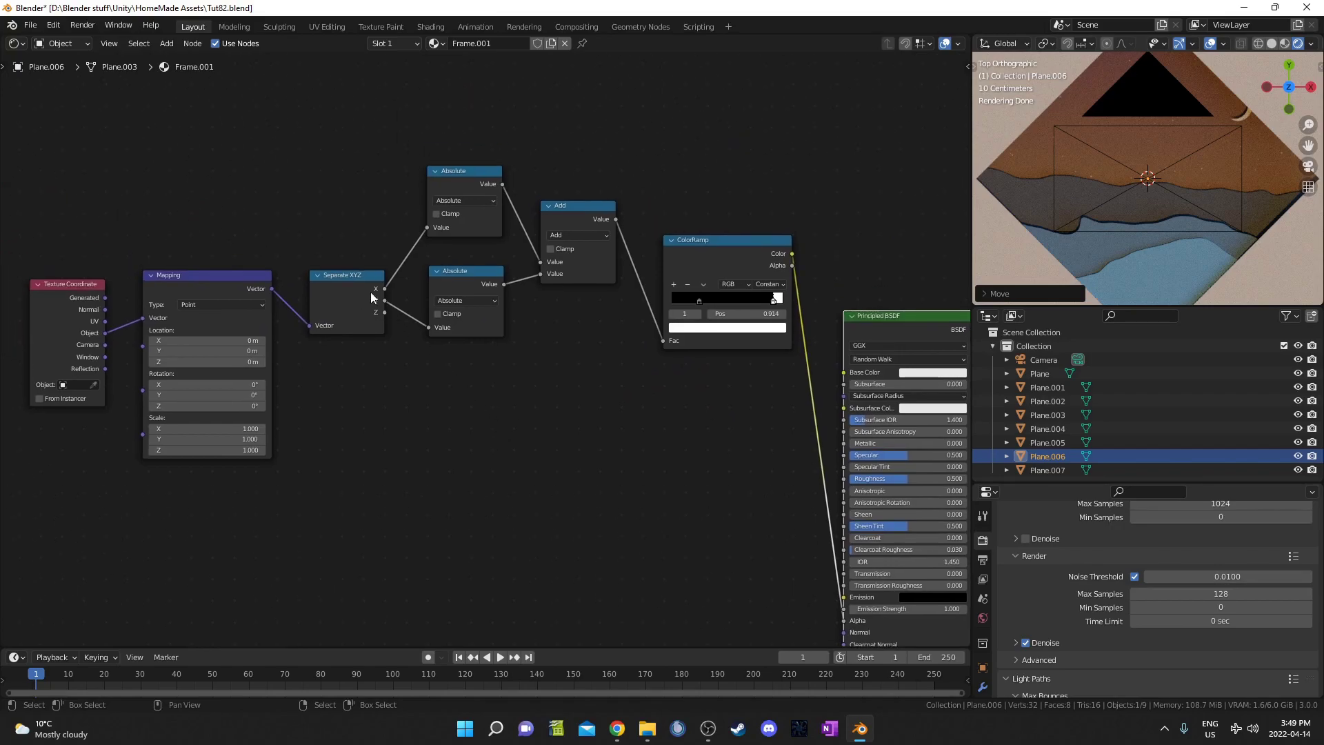
drag(371, 283, 370, 267)
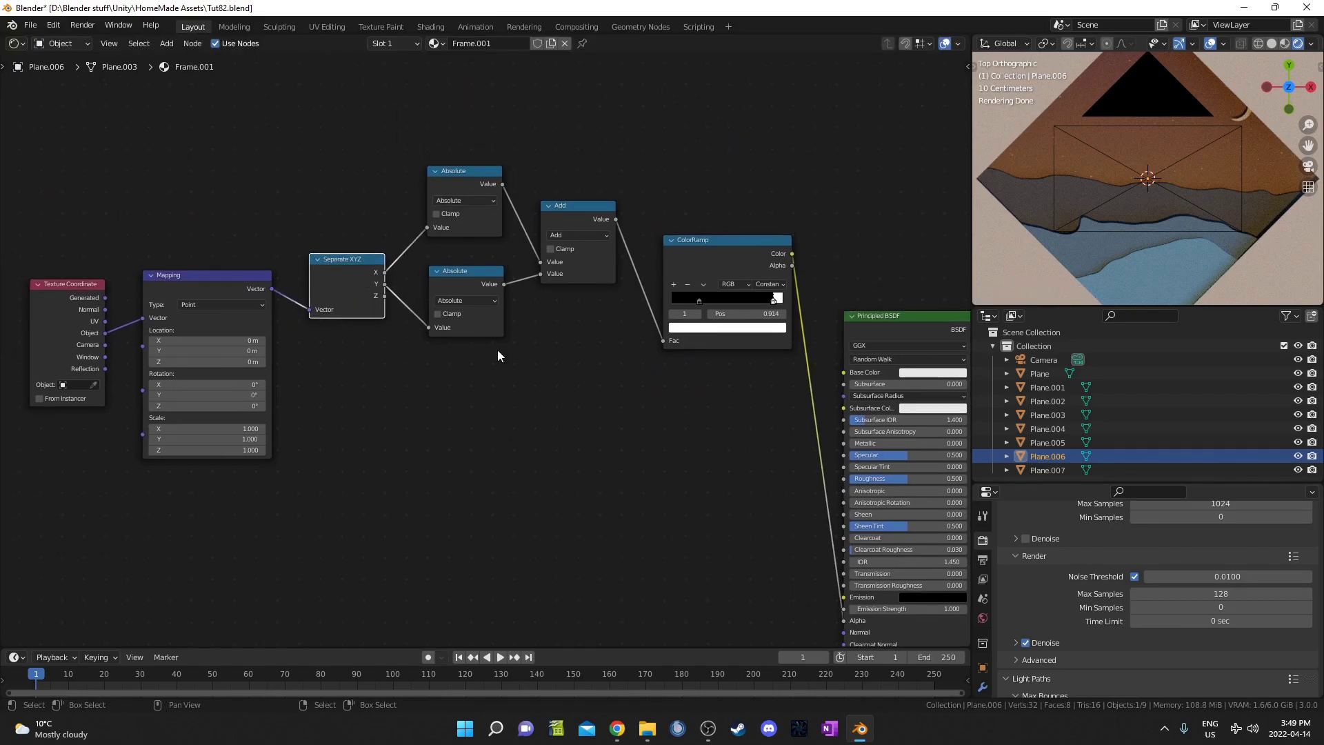
drag(343, 296, 348, 295)
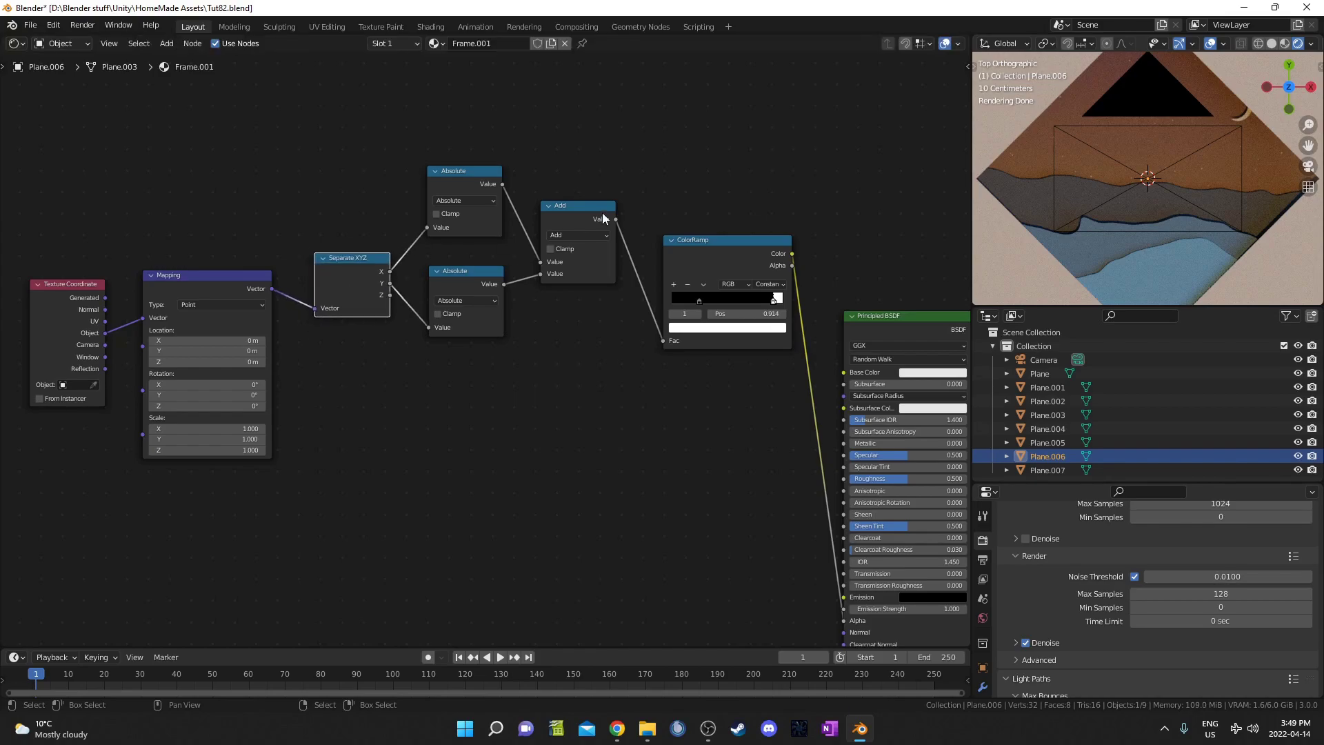
drag(602, 212, 606, 208)
middle_drag(692, 308, 570, 310)
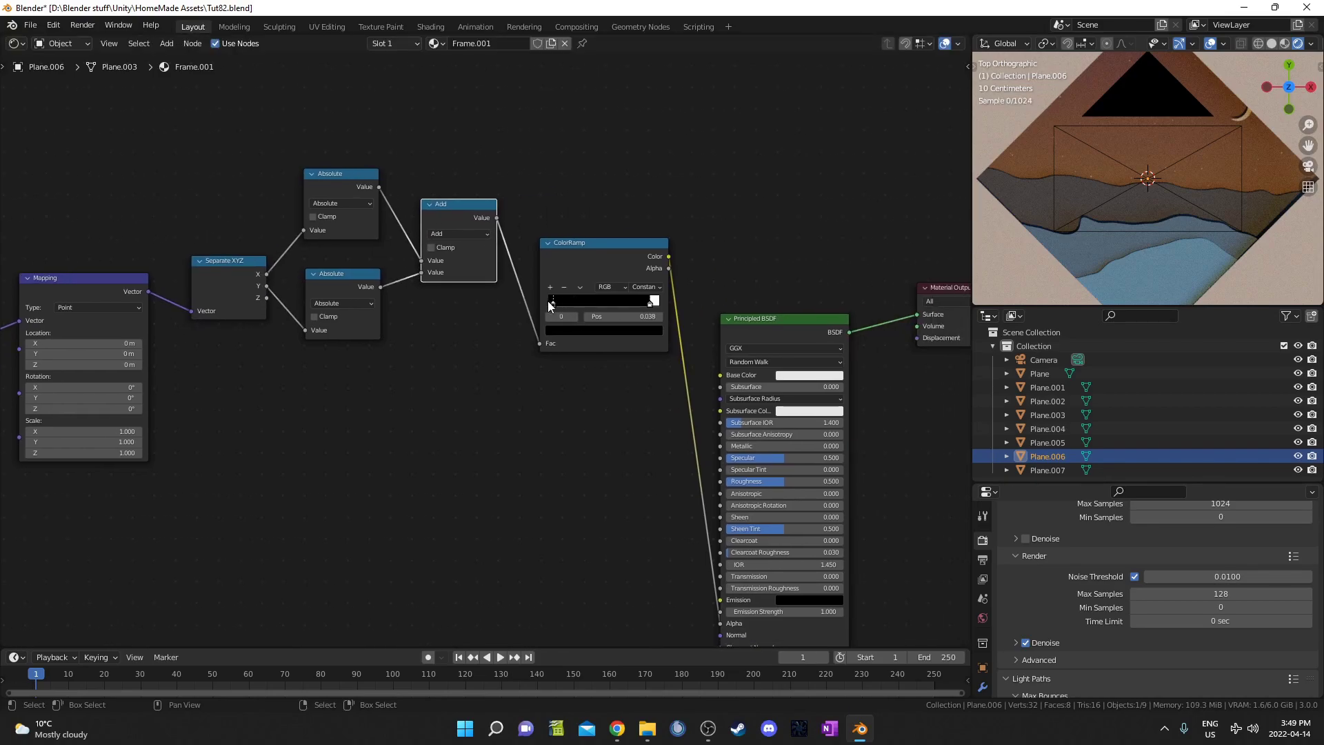
scroll(548, 301, down, 4)
scroll(1119, 160, down, 3)
Move the diamond frame Plane.006 off the landscape along X and shift Plane.007 by -4 m along X to cover it.
key(g)
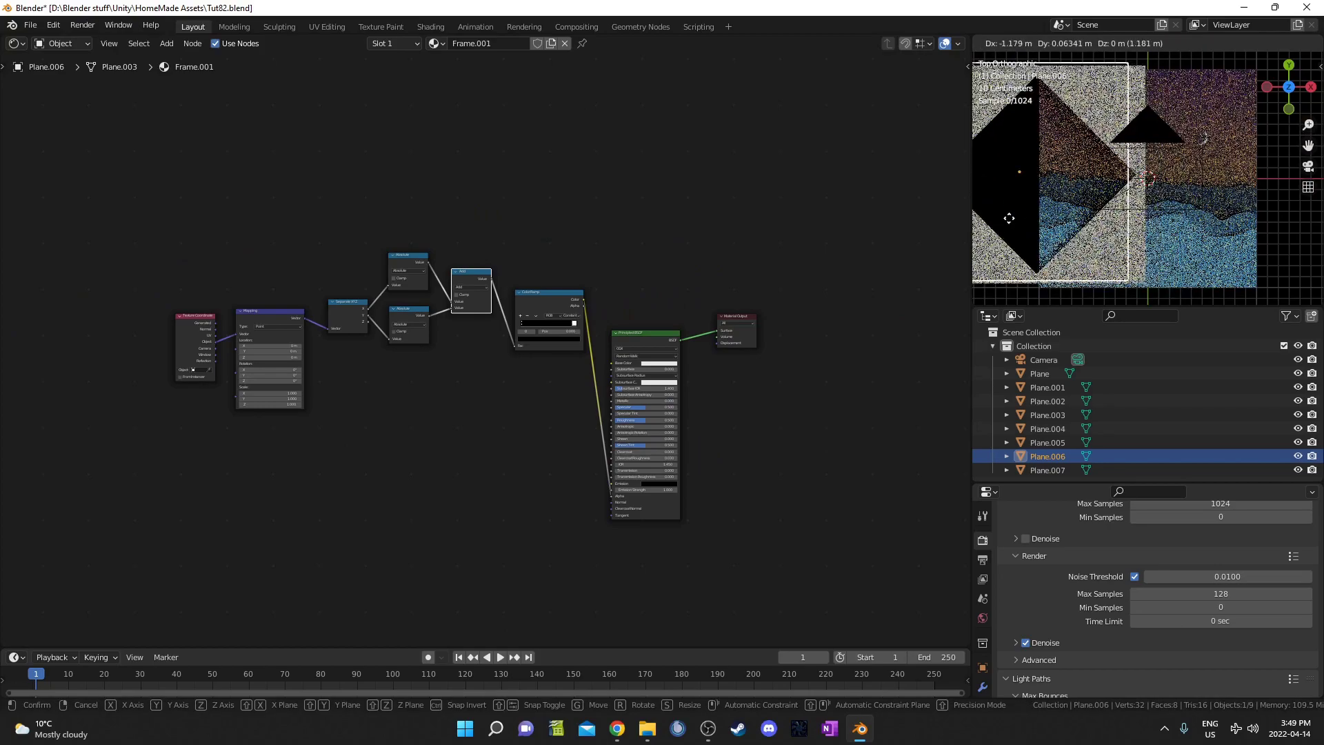
click(1201, 218)
scroll(1201, 218, down, 4)
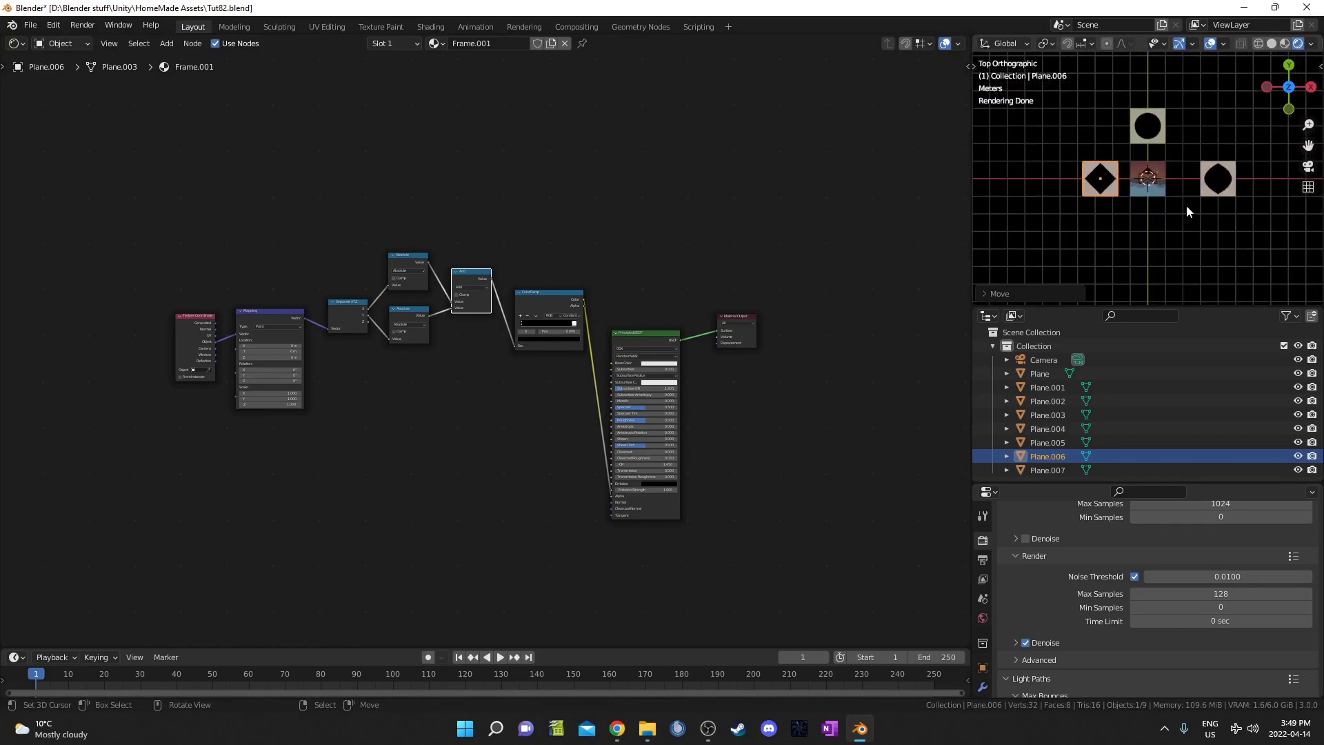
key(g)
click(1149, 204)
click(1203, 181)
key(g)
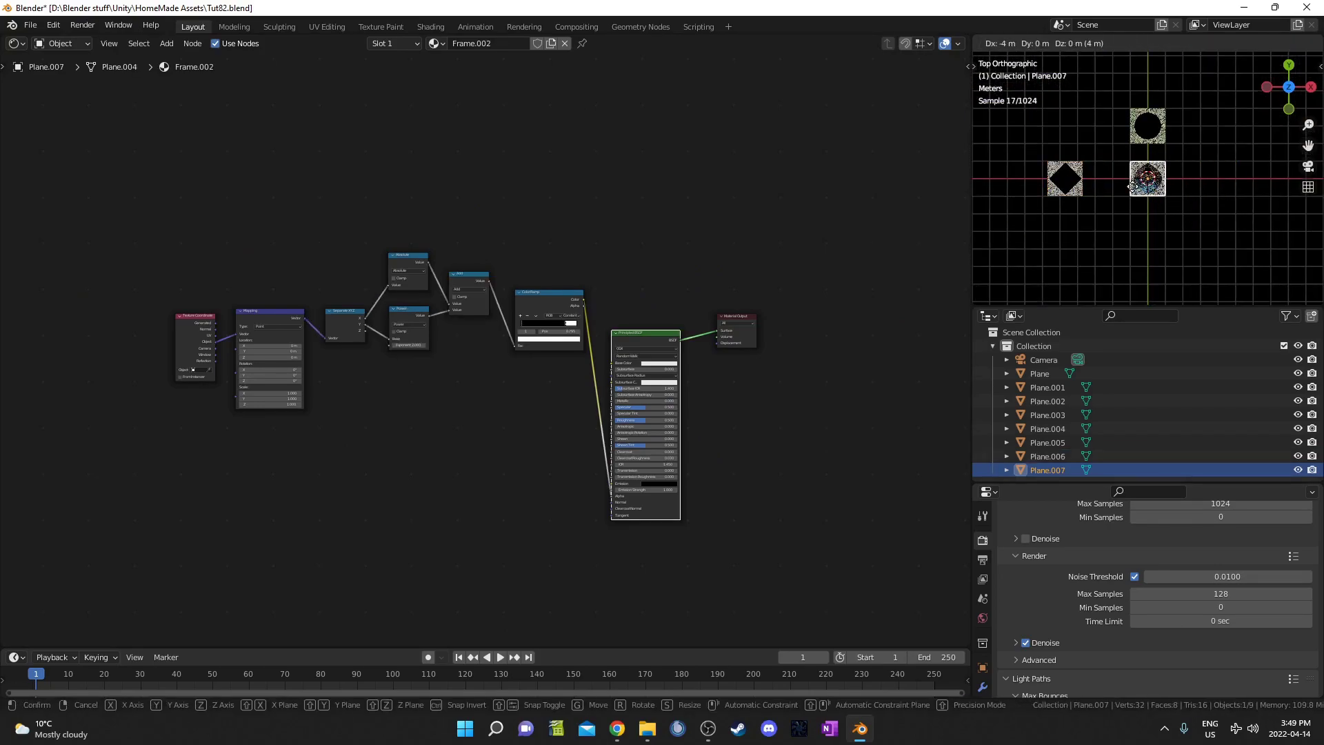
click(1131, 186)
scroll(1147, 186, up, 10)
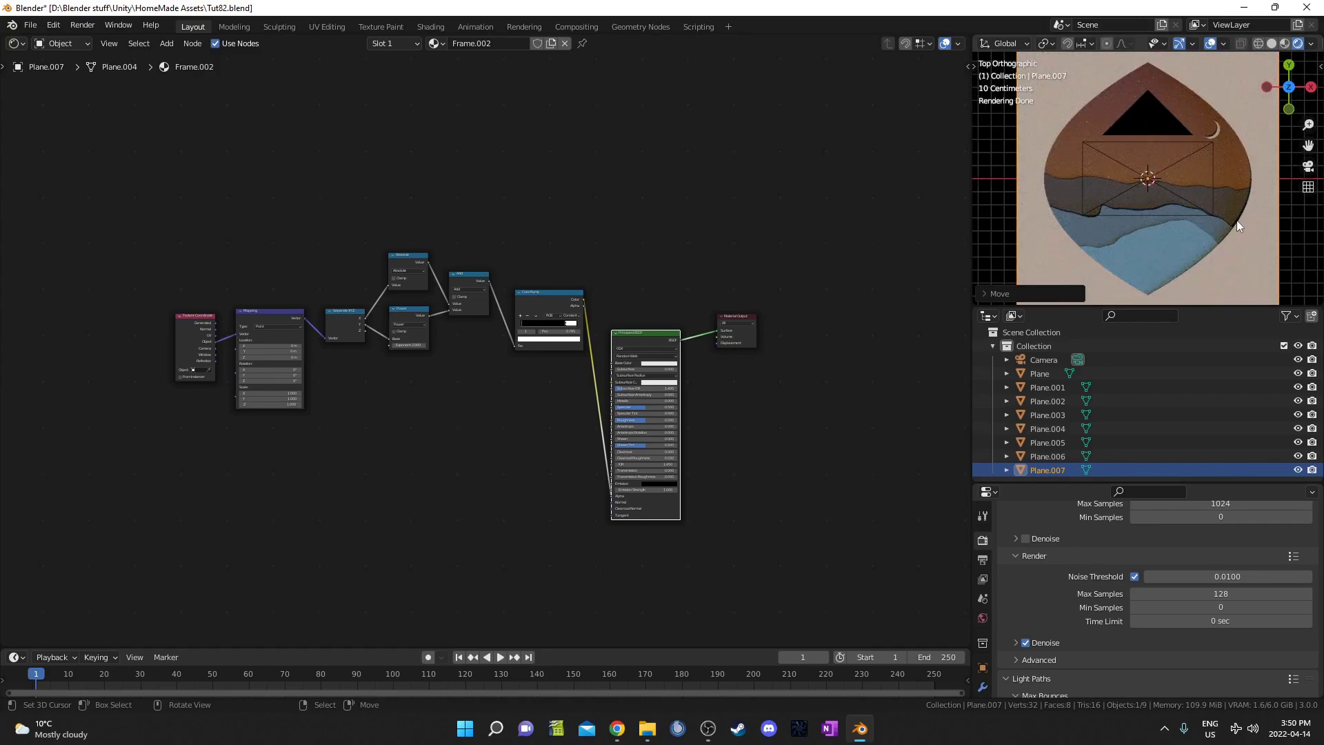
Spread the Absolute and Power math nodes slightly apart in Plane.007's Frame.002 material.
scroll(486, 365, up, 2)
scroll(426, 418, up, 1)
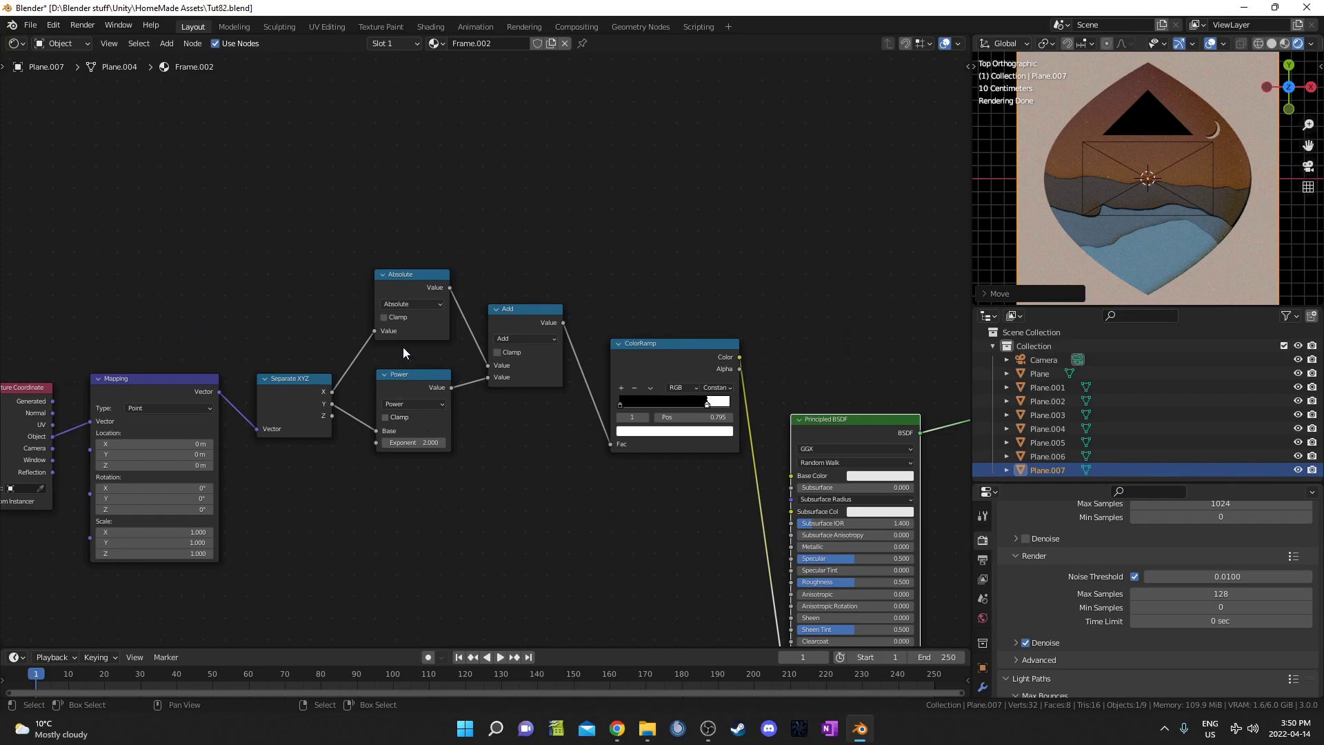
middle_drag(404, 348, 526, 301)
drag(535, 234, 540, 221)
drag(527, 327, 528, 322)
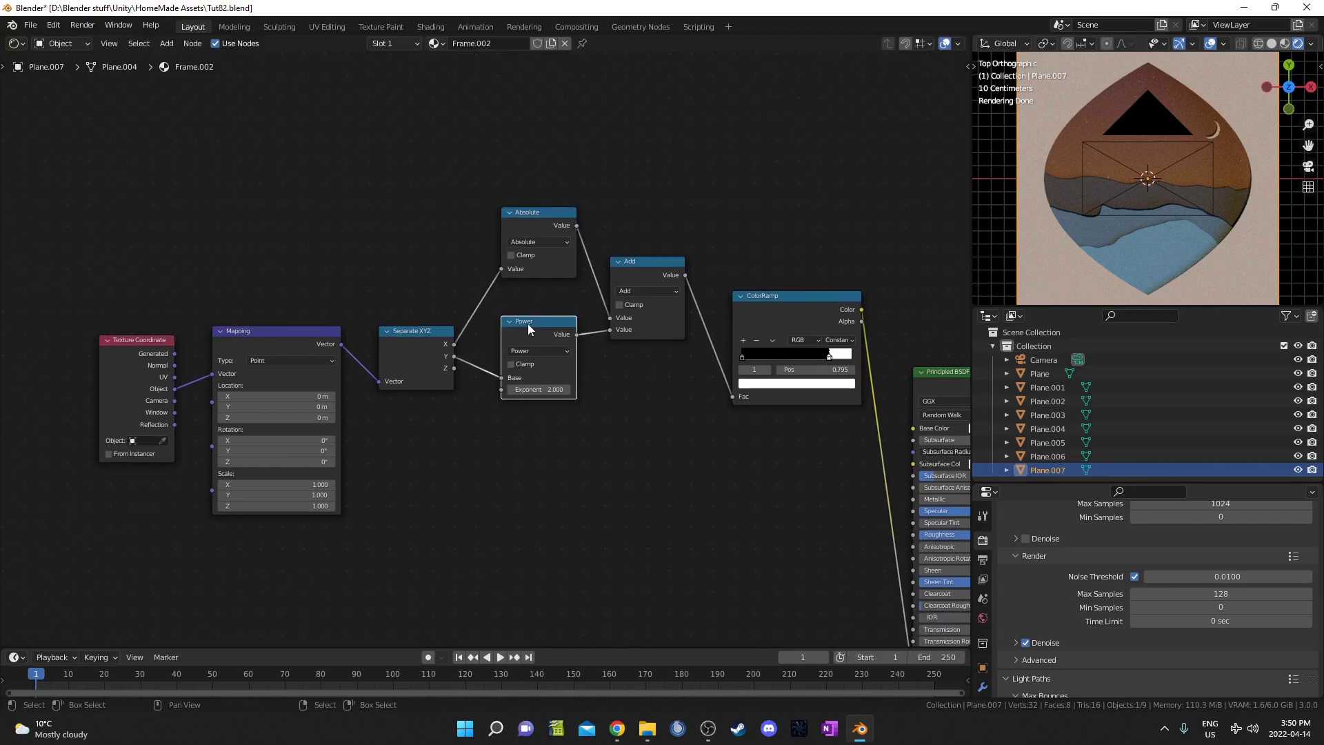
scroll(545, 384, up, 1)
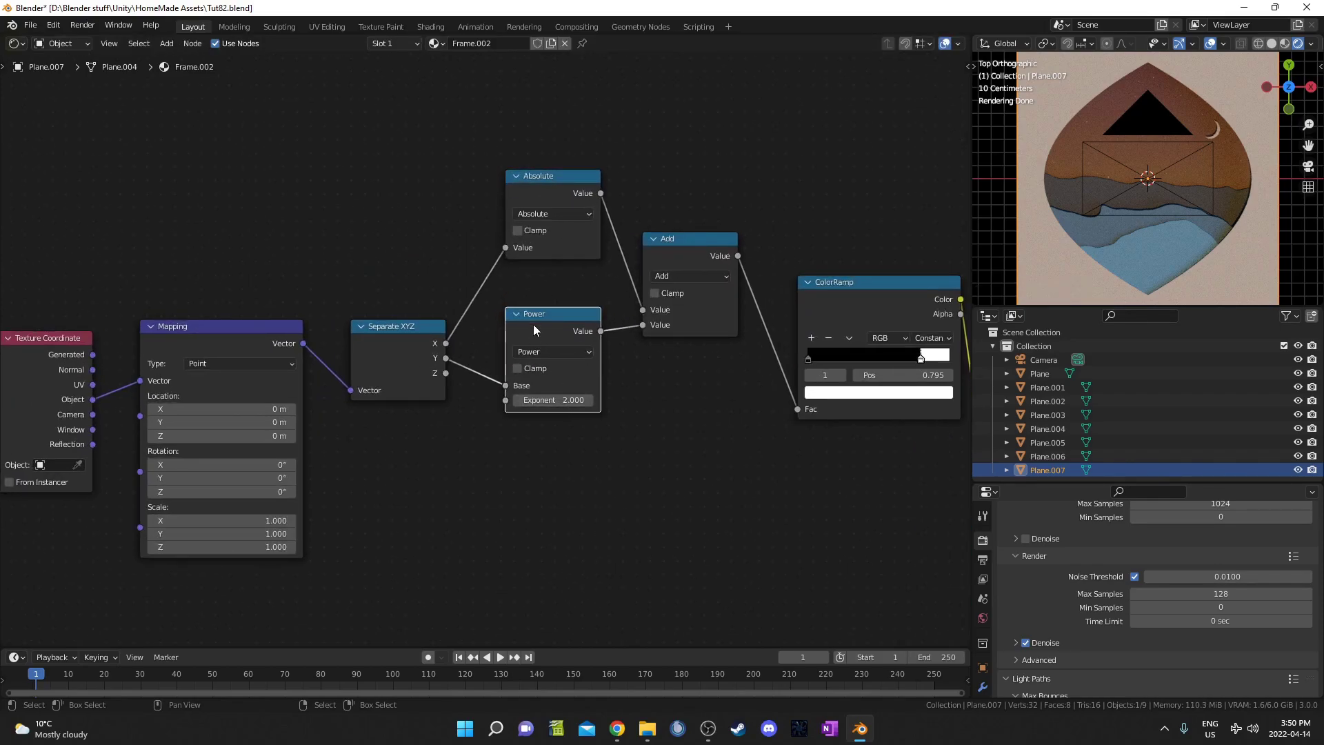
Try Power on the X branch and Absolute on the Y branch of Frame.002, and undo both changes.
click(575, 207)
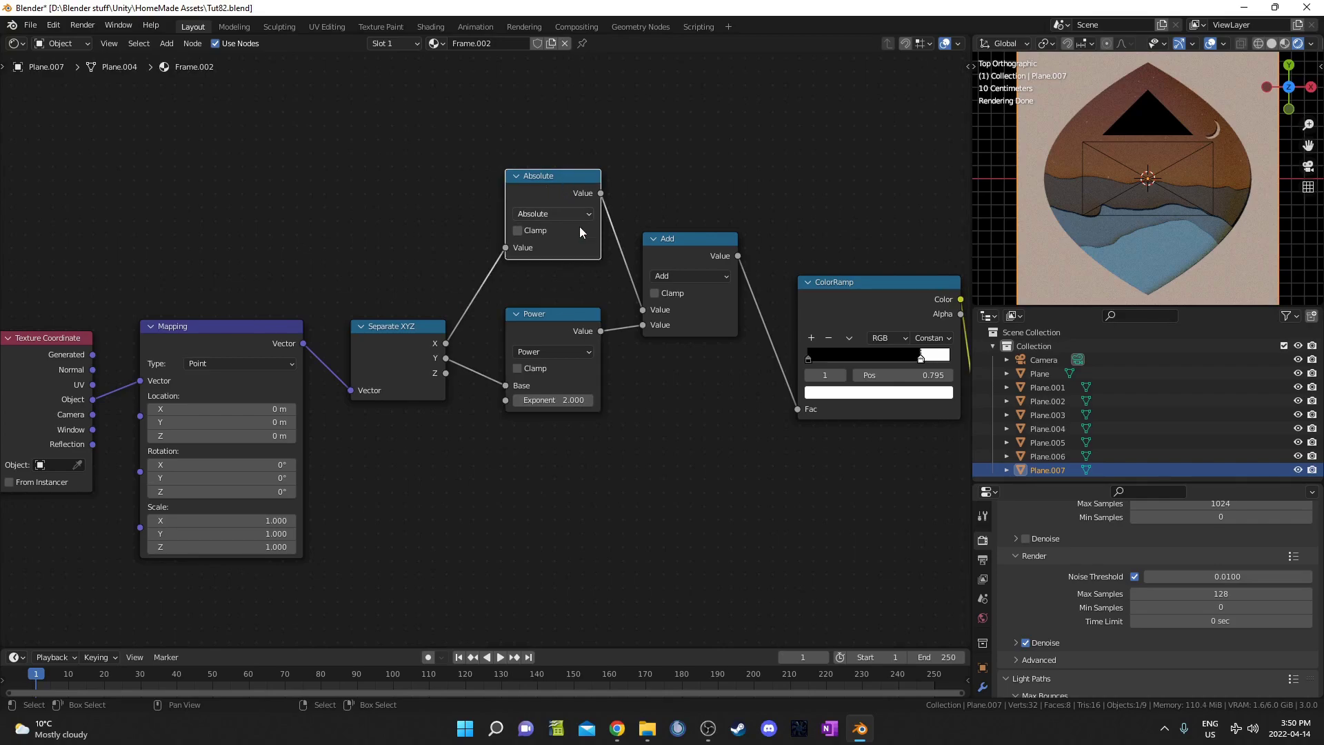
click(557, 213)
click(529, 333)
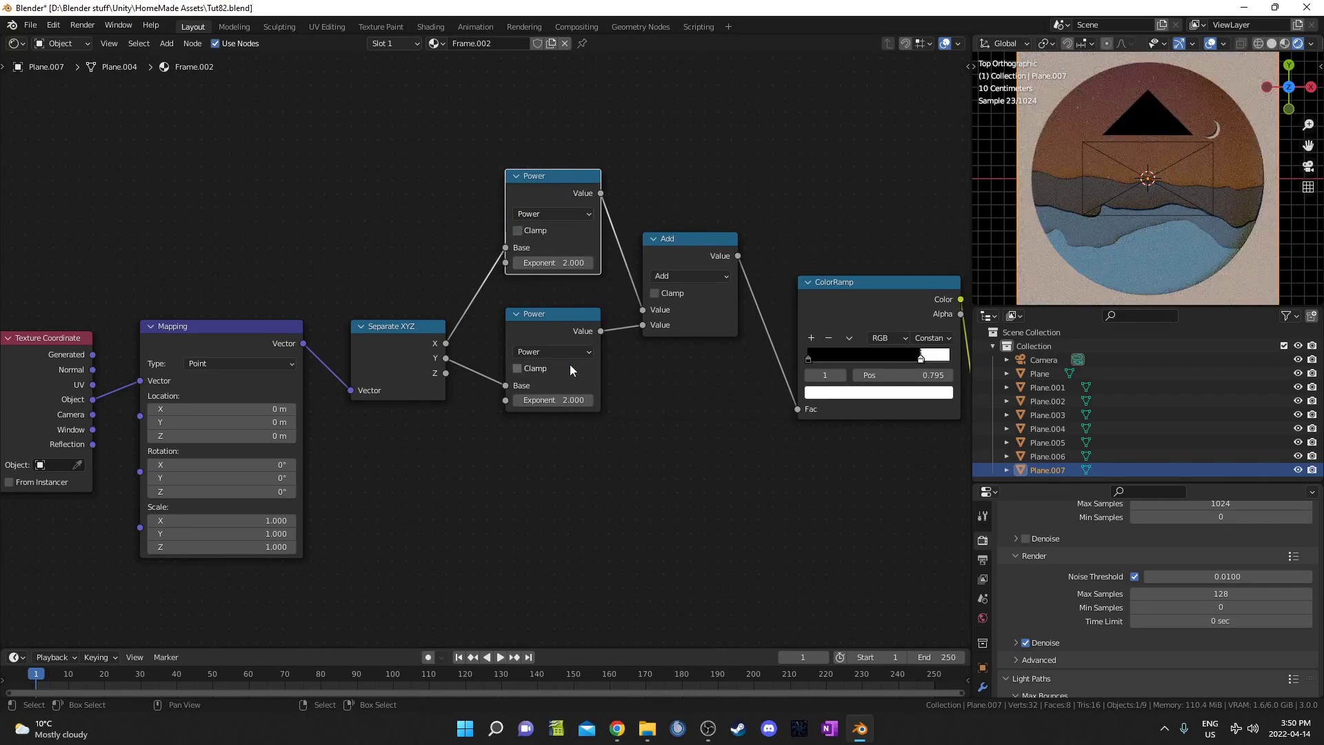
click(555, 351)
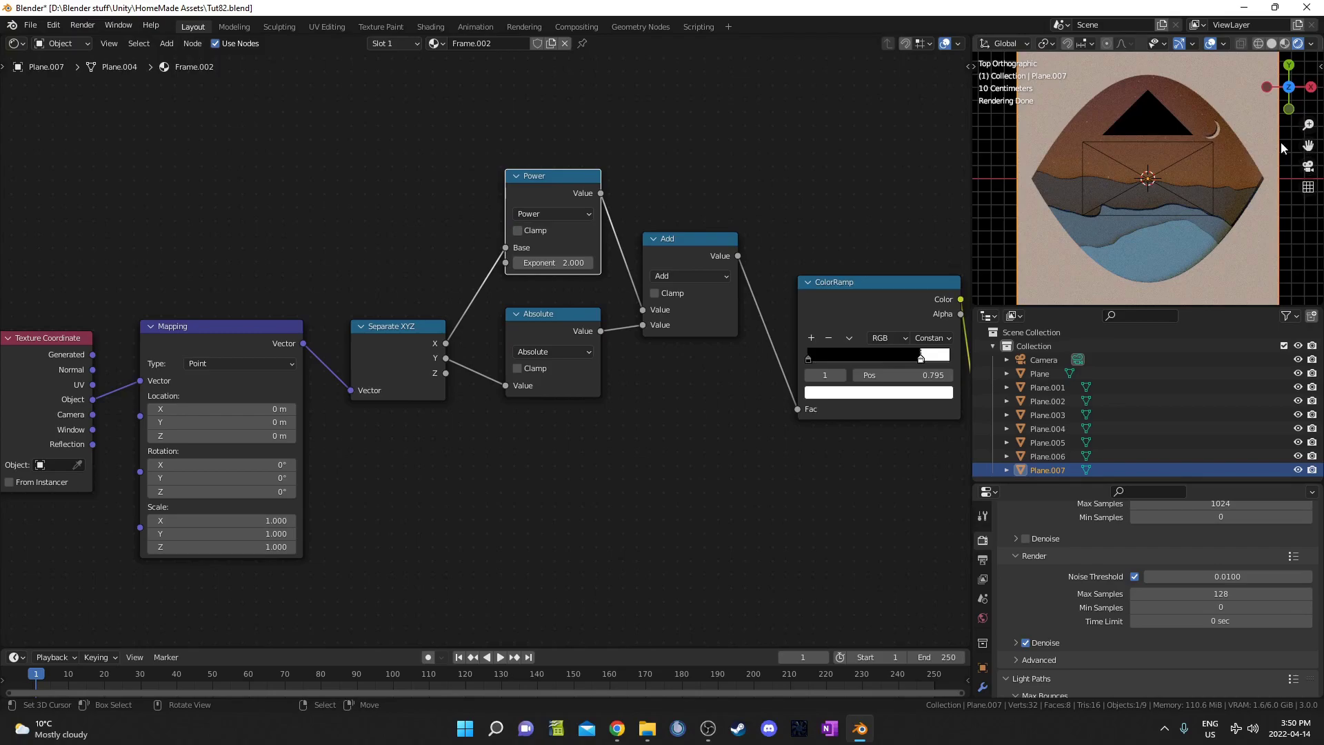
key(ctrl+z)
key(ctrl+z)
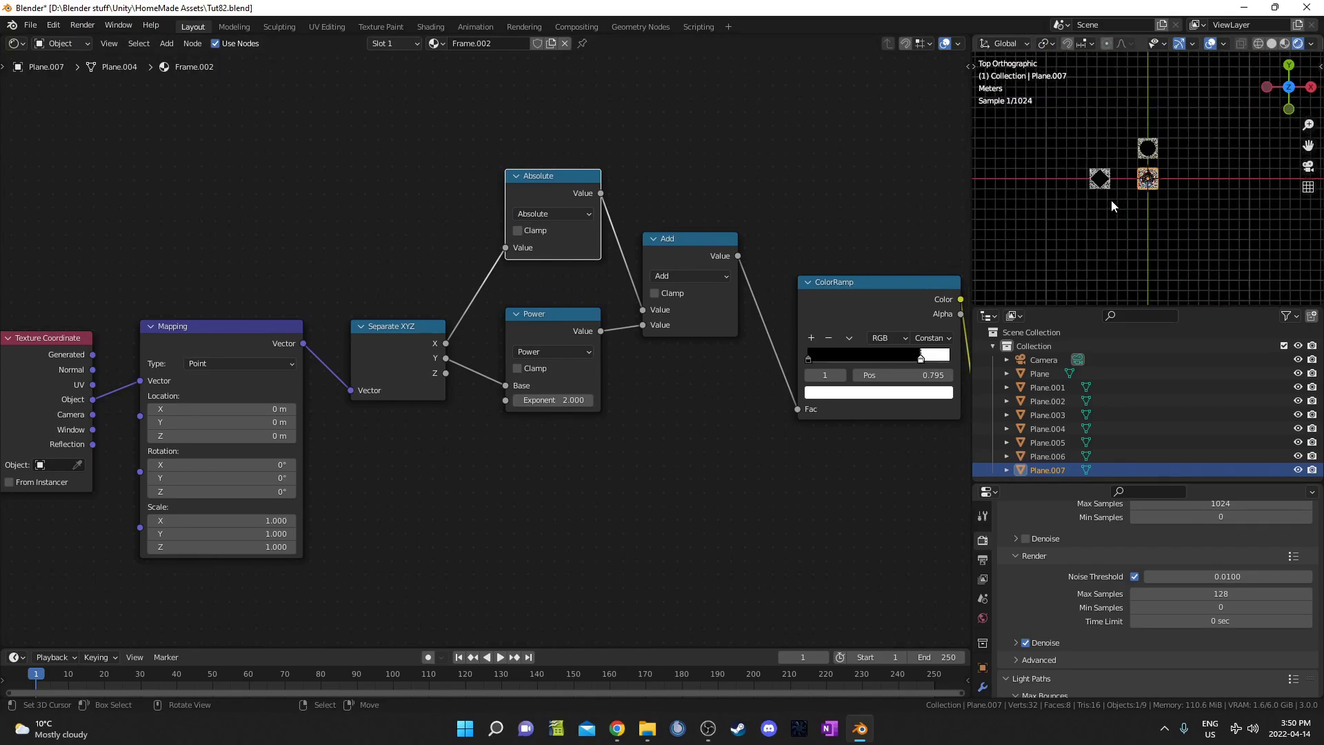